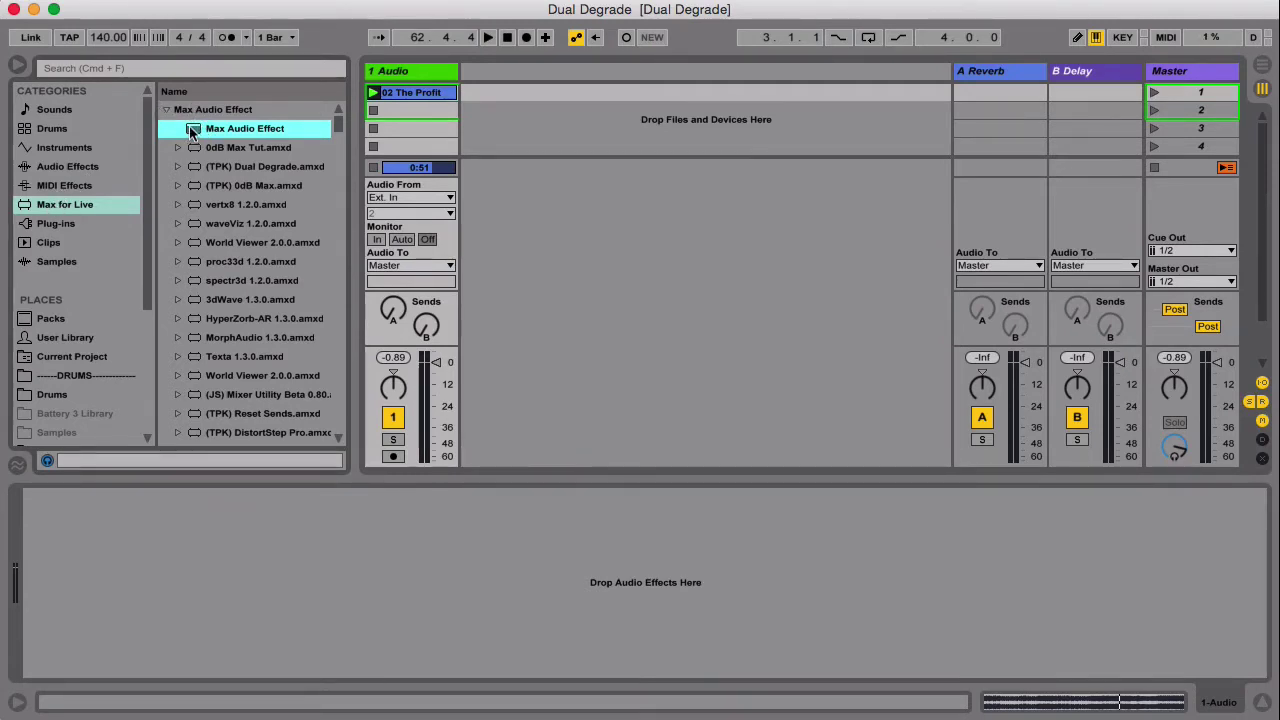
- Drop a Max Audio Effect onto the 1 Audio track and open its patch in an enlarged Max editor window
drag(193, 131, 404, 131)
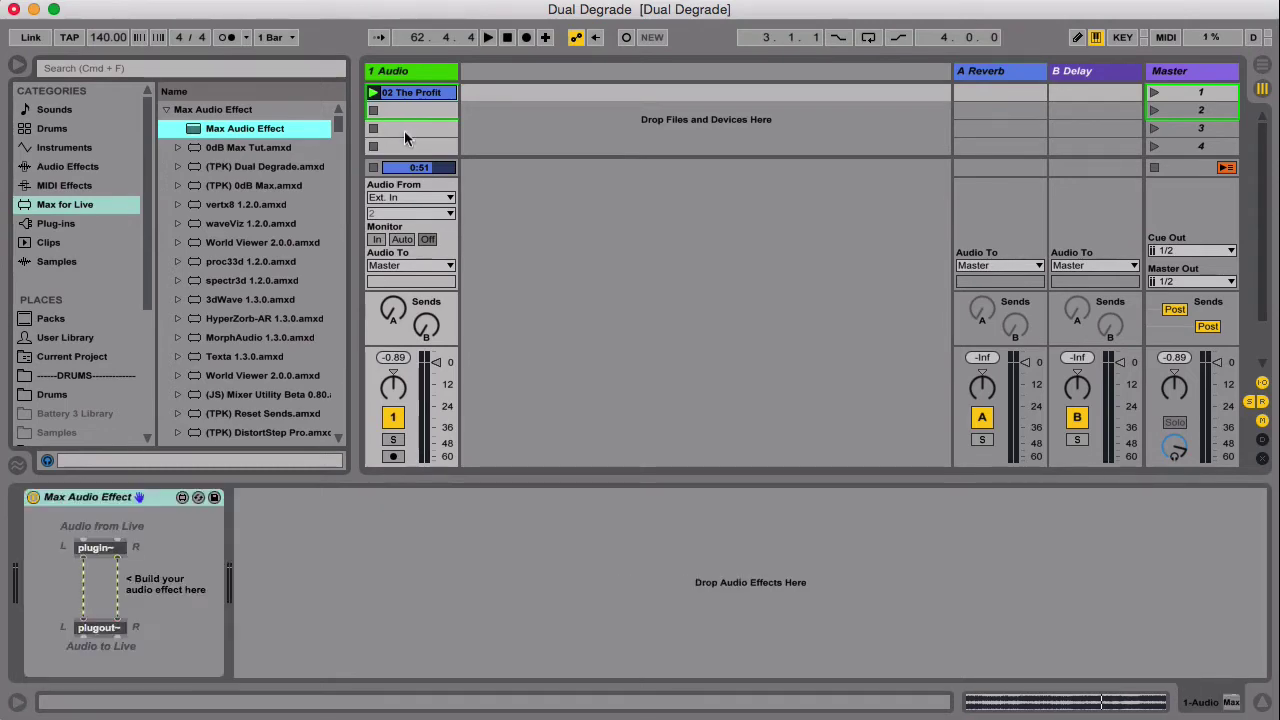
click(182, 497)
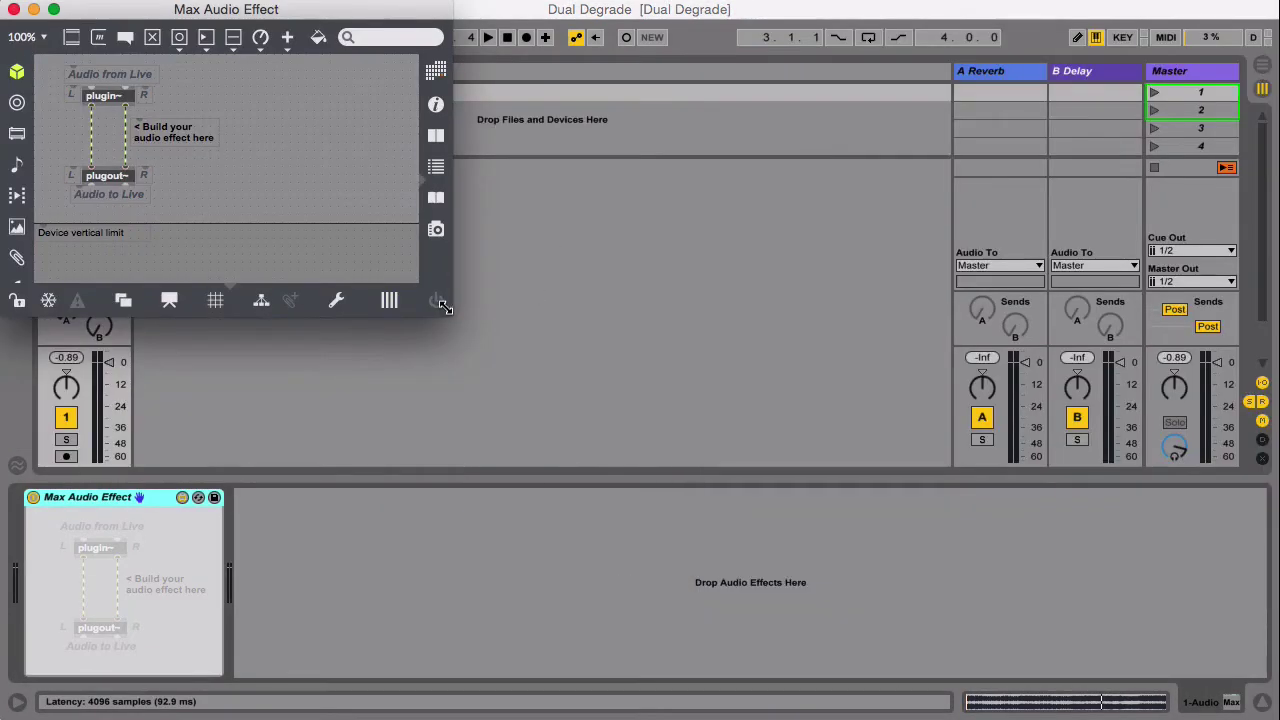
drag(450, 312, 1263, 645)
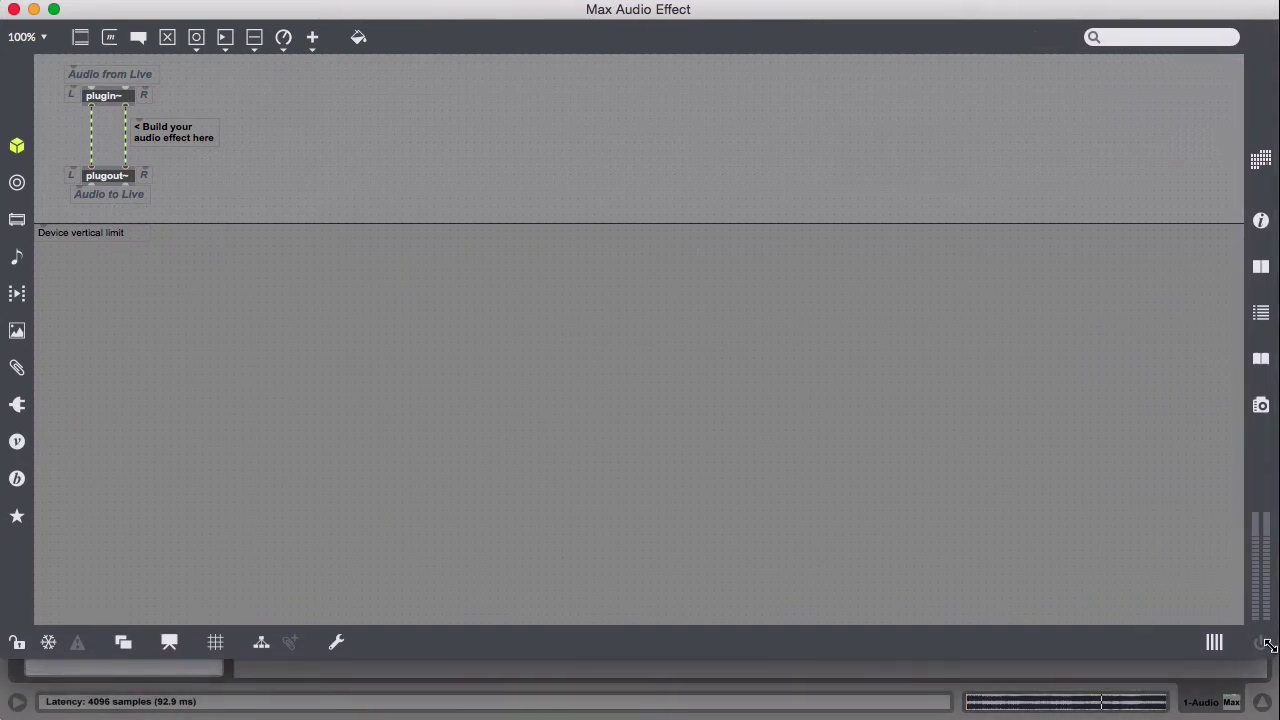
- Create a live.dial object and move it into the device's visible area
key(n)
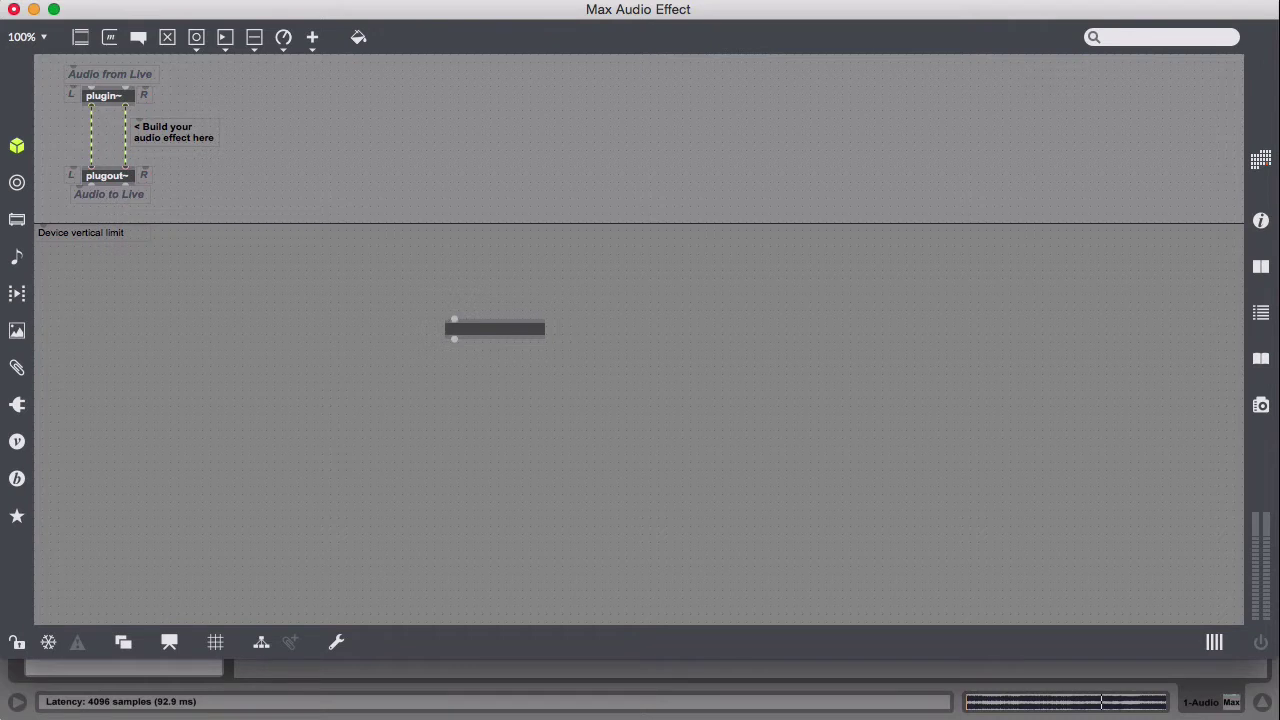
text(live.)
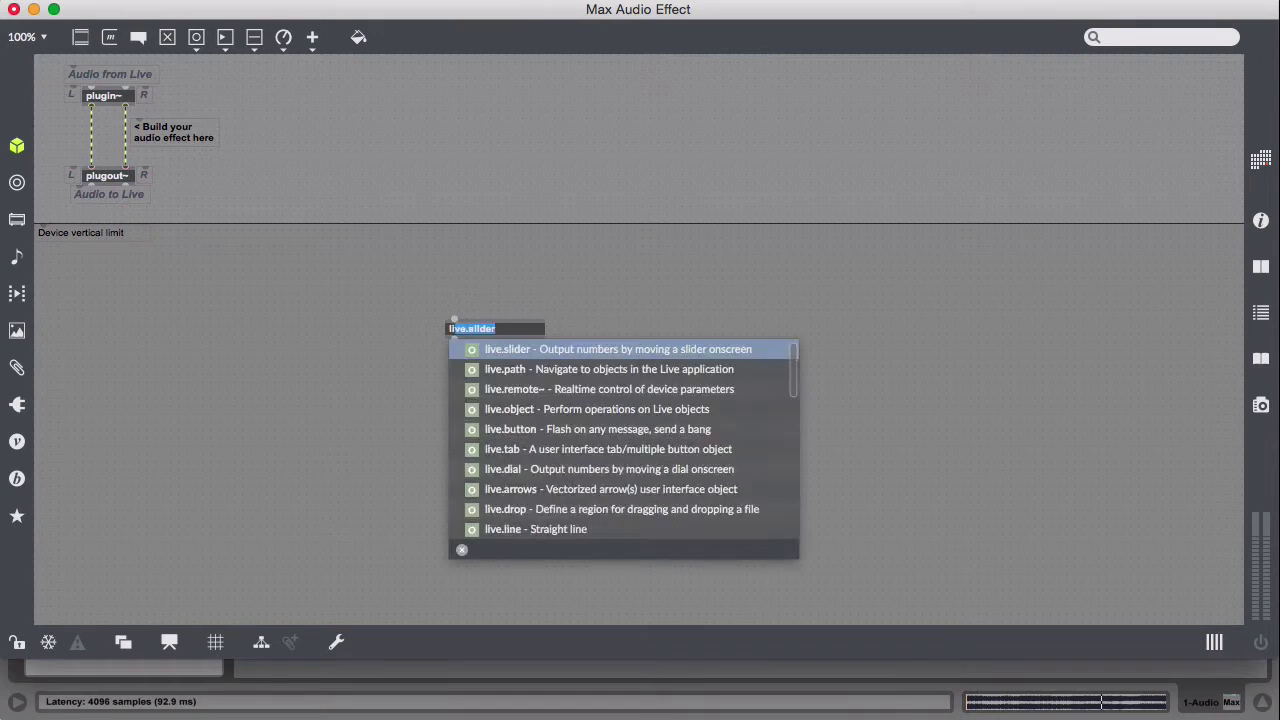
key(BackSpace)
text(sl)
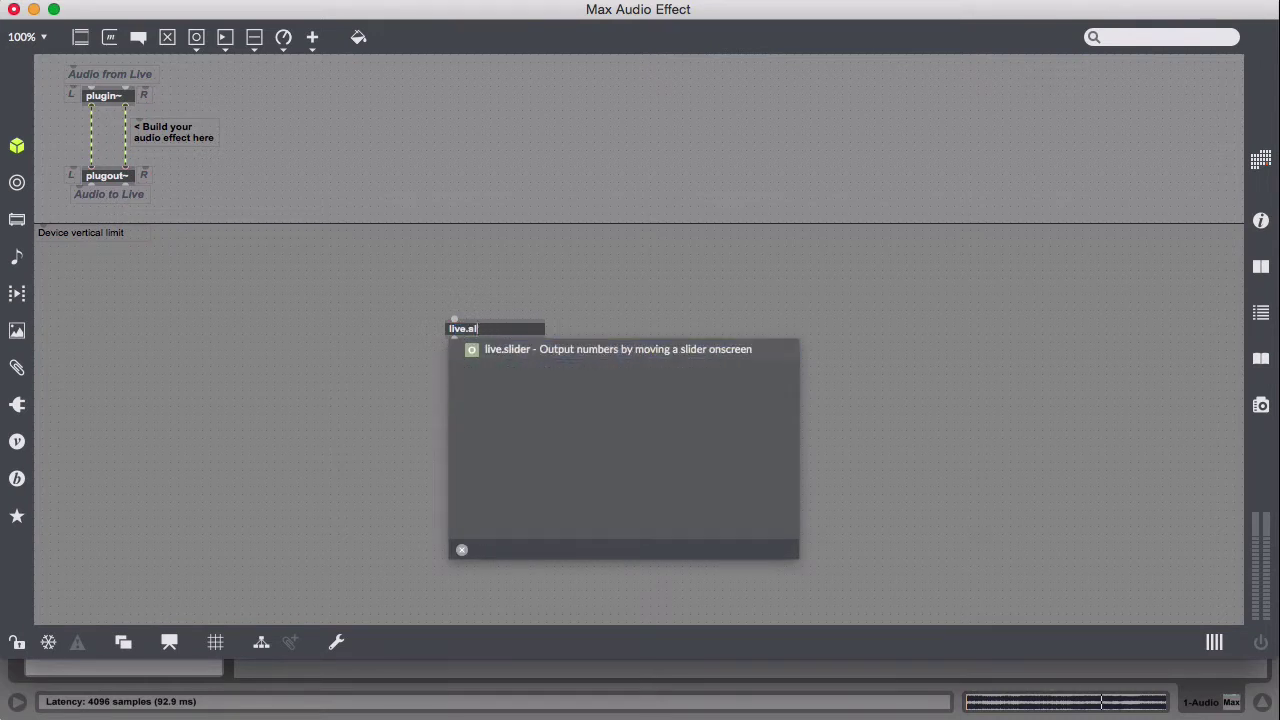
key(BackSpace)
key(BackSpace)
text(di)
key(Return)
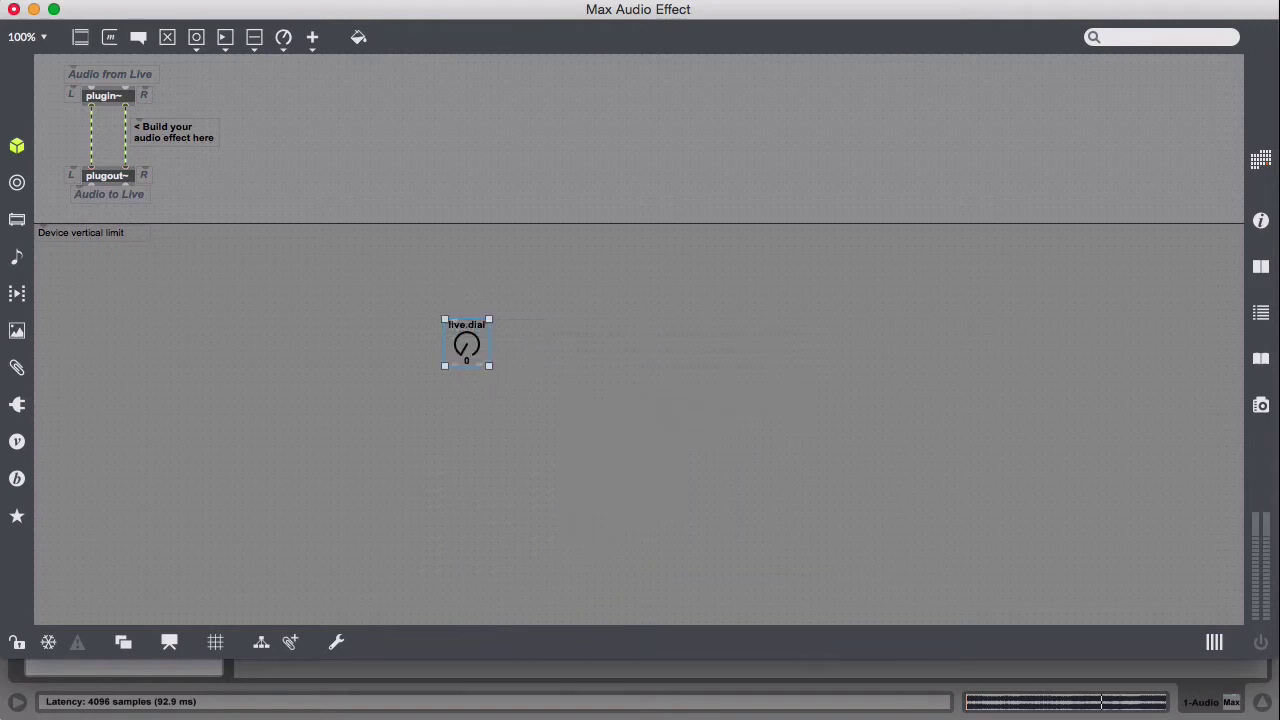
drag(471, 351, 560, 196)
- Add a live.slider and position it beside the dials
click(369, 266)
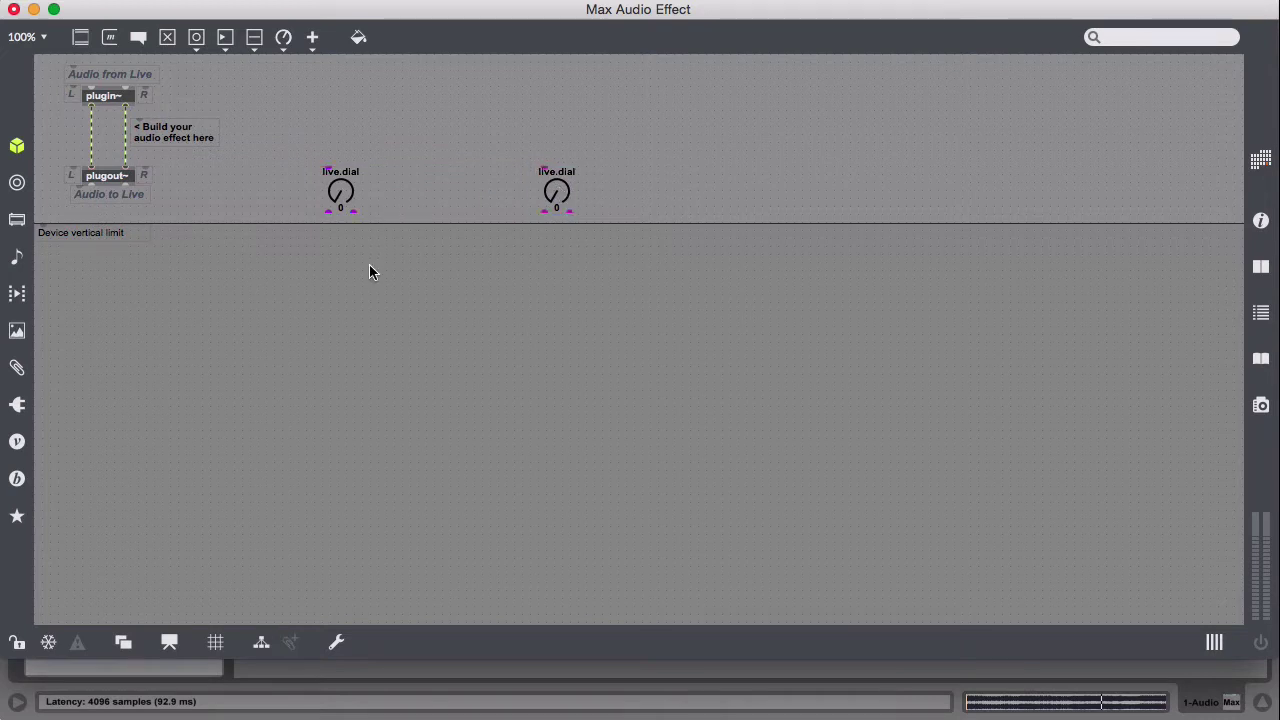
text(nlive.sl)
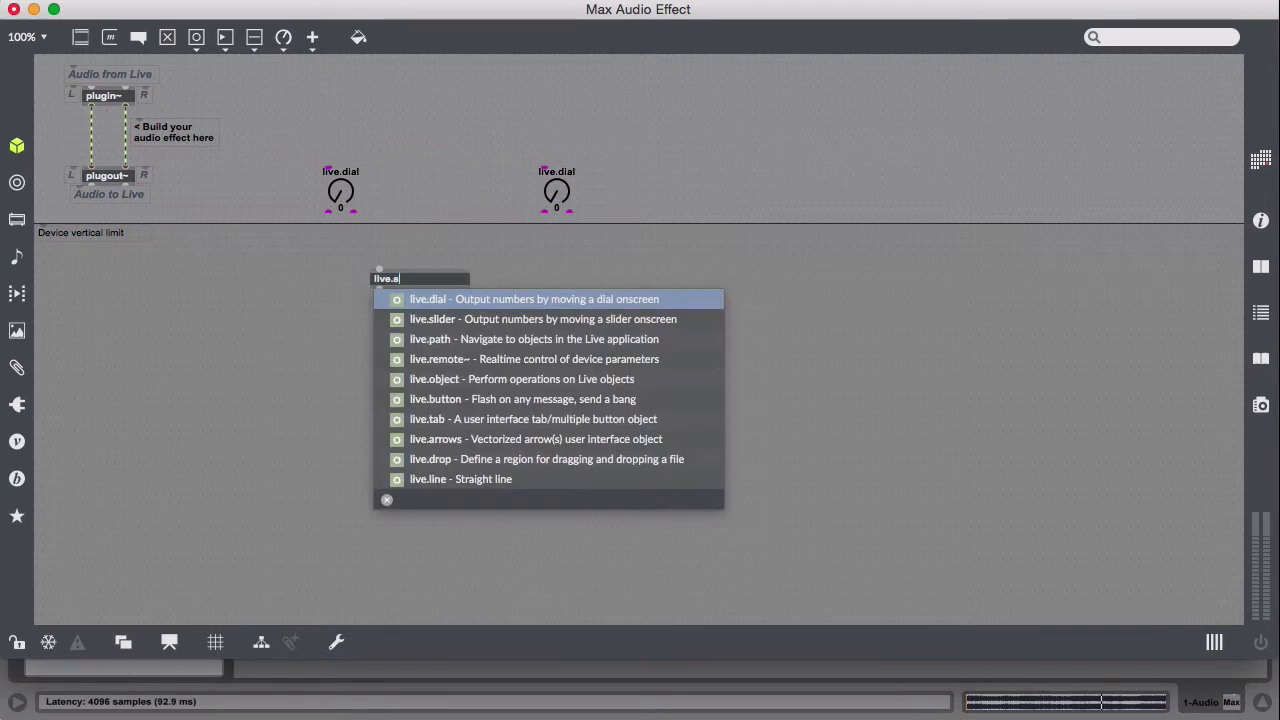
key(Return)
drag(391, 337, 627, 211)
- Create a live.numbox below the controls and duplicate it for the right side
click(314, 327)
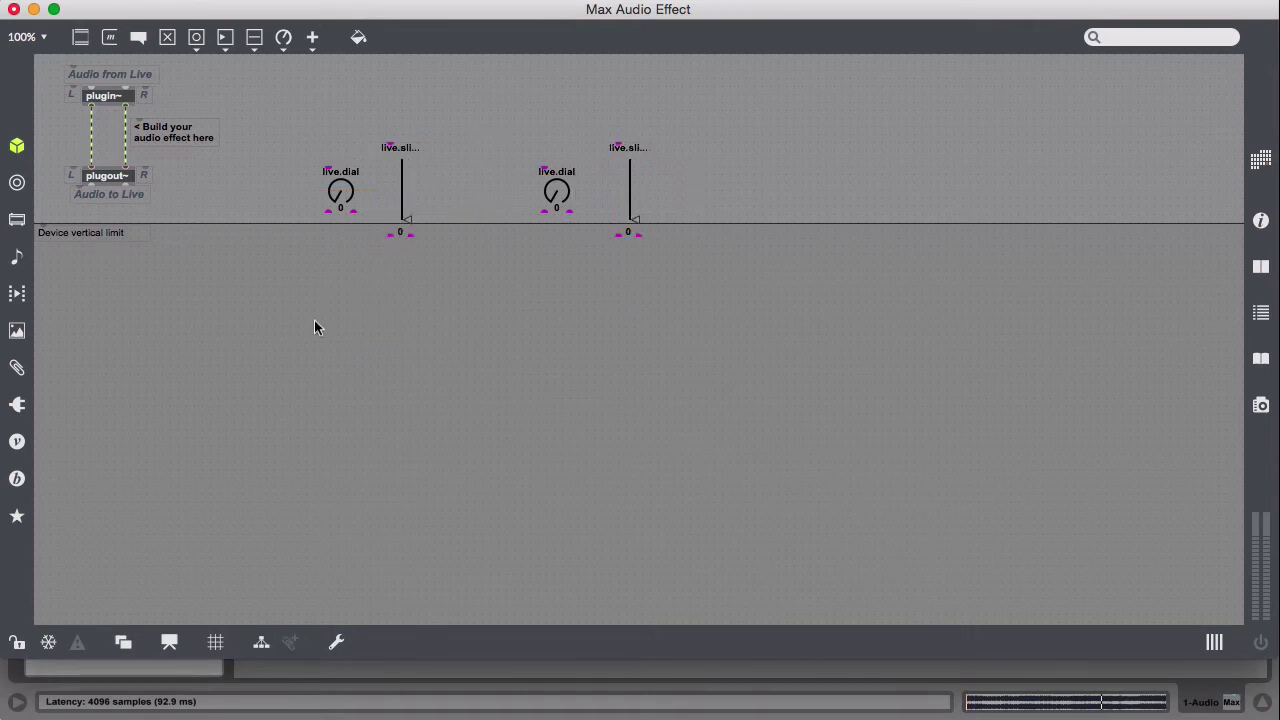
text(nlive.)
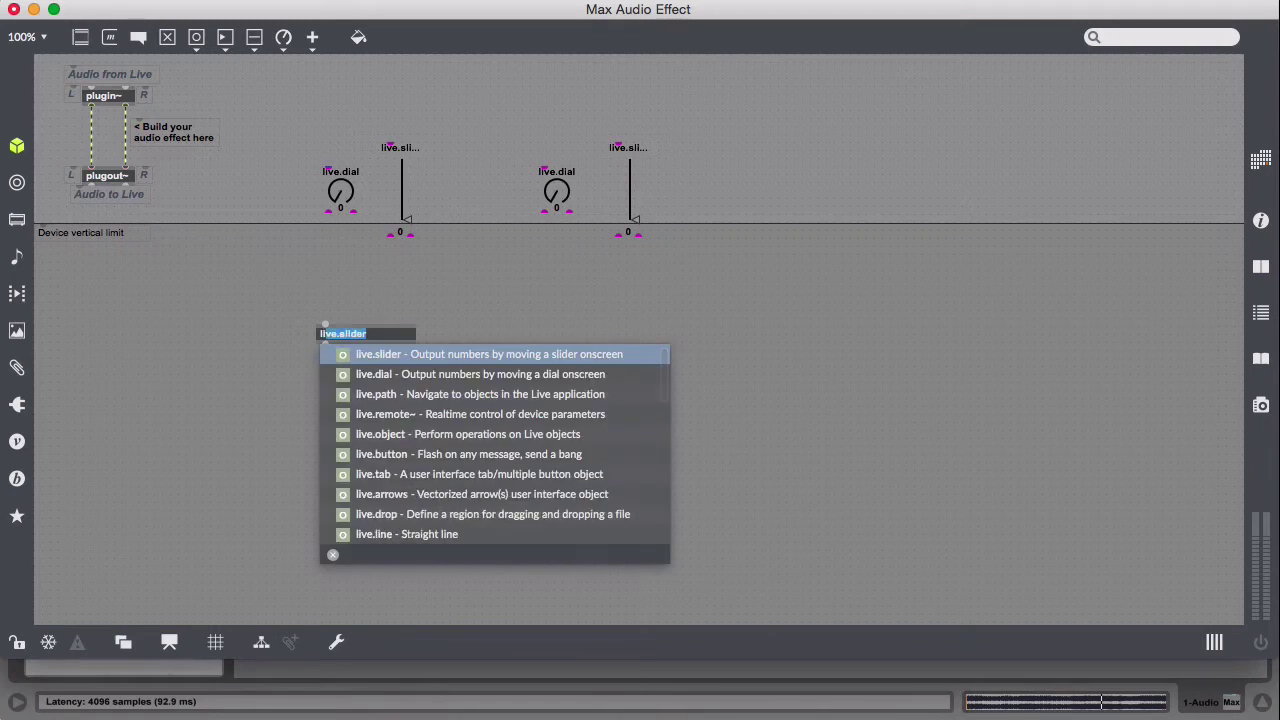
text(slide)
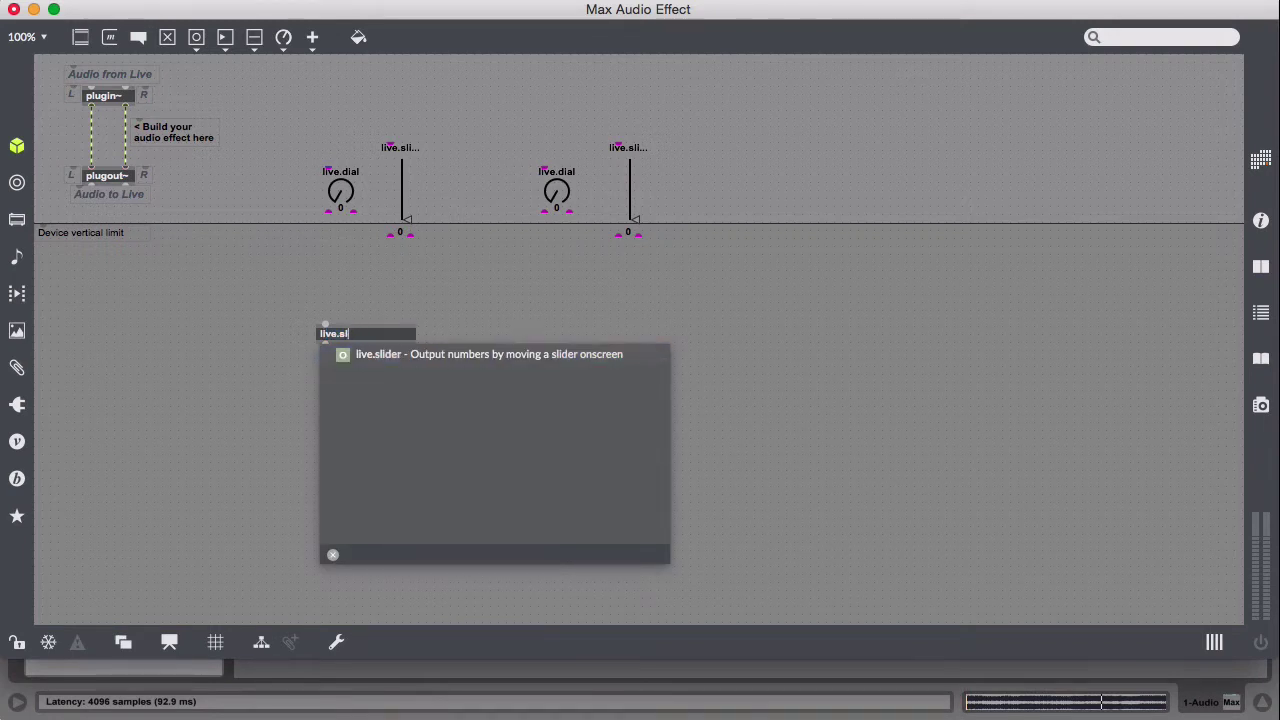
key(BackSpace)
key(BackSpace)
text(numbox)
key(Return)
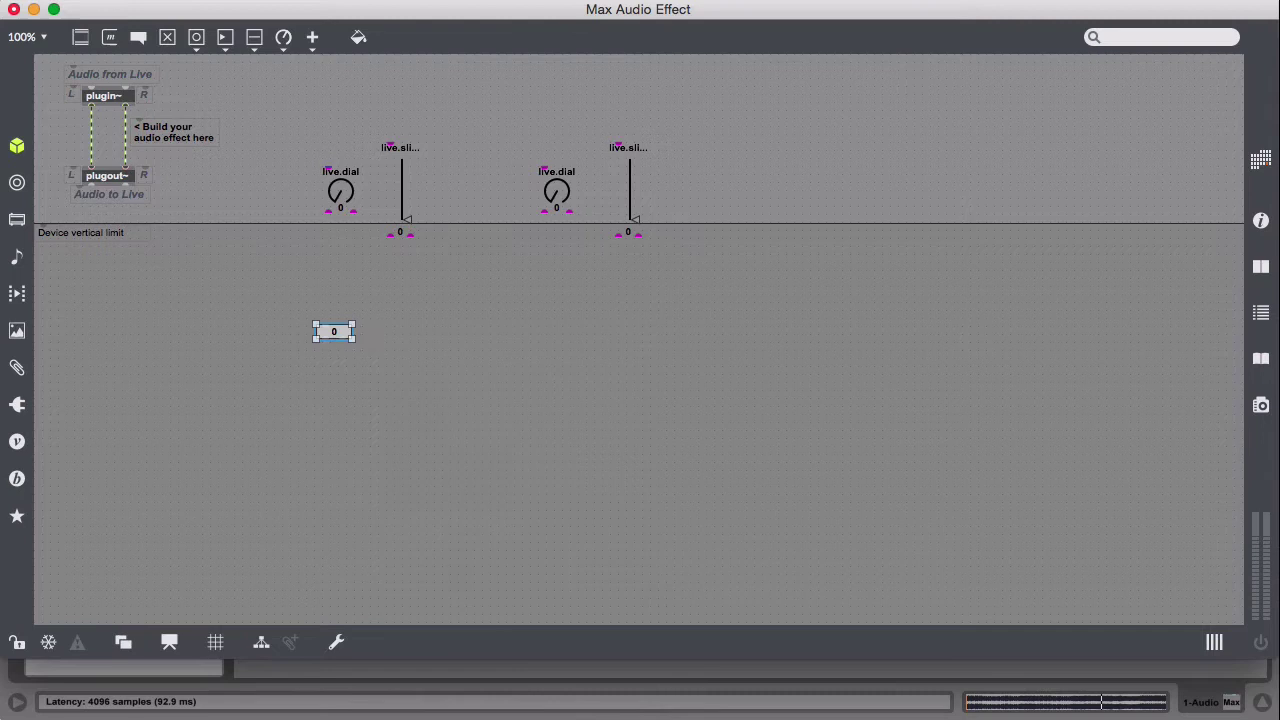
drag(337, 335, 652, 331)
- Create a degrade~ object under the number boxes and duplicate it for the right side
click(254, 367)
text(ndec)
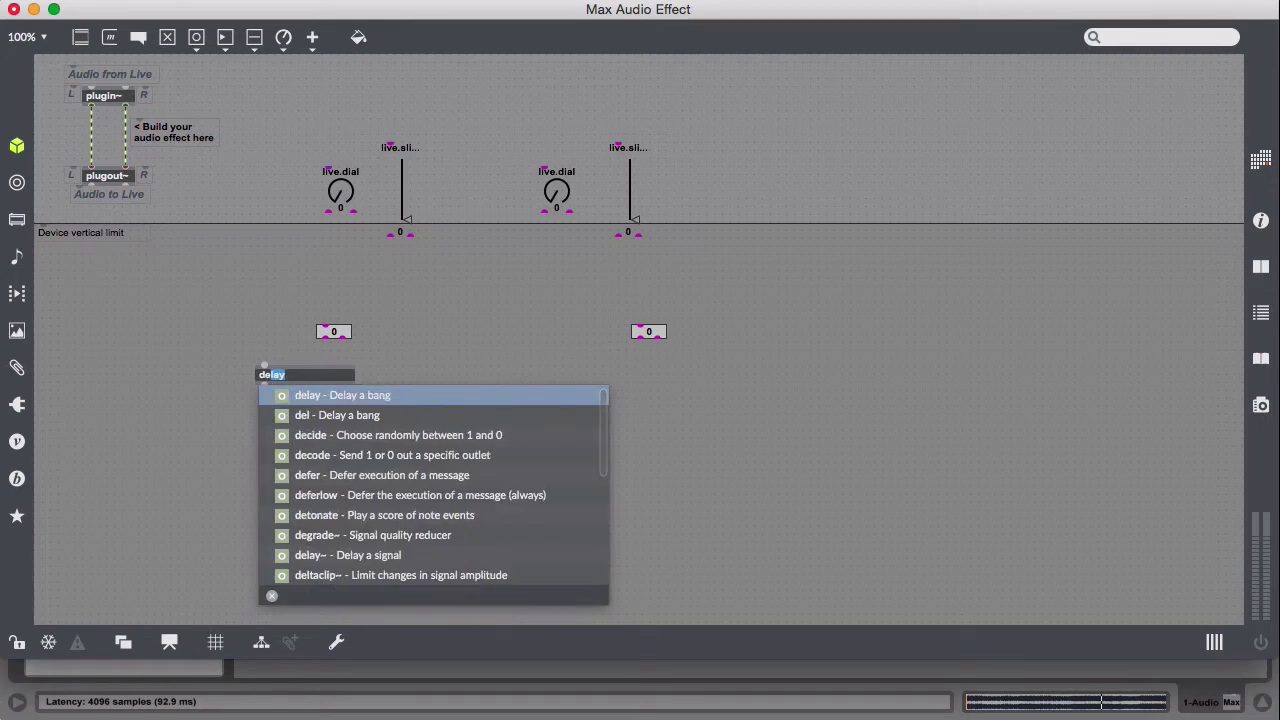
key(BackSpace)
key(BackSpace)
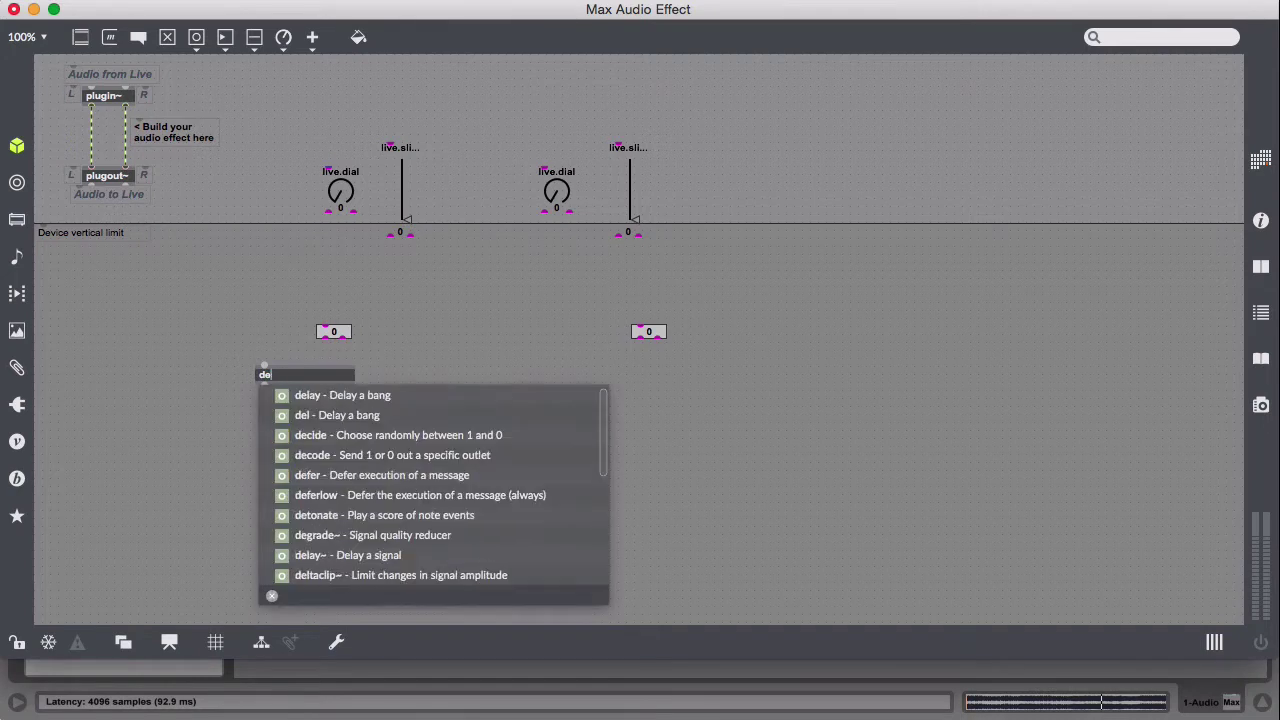
text(g)
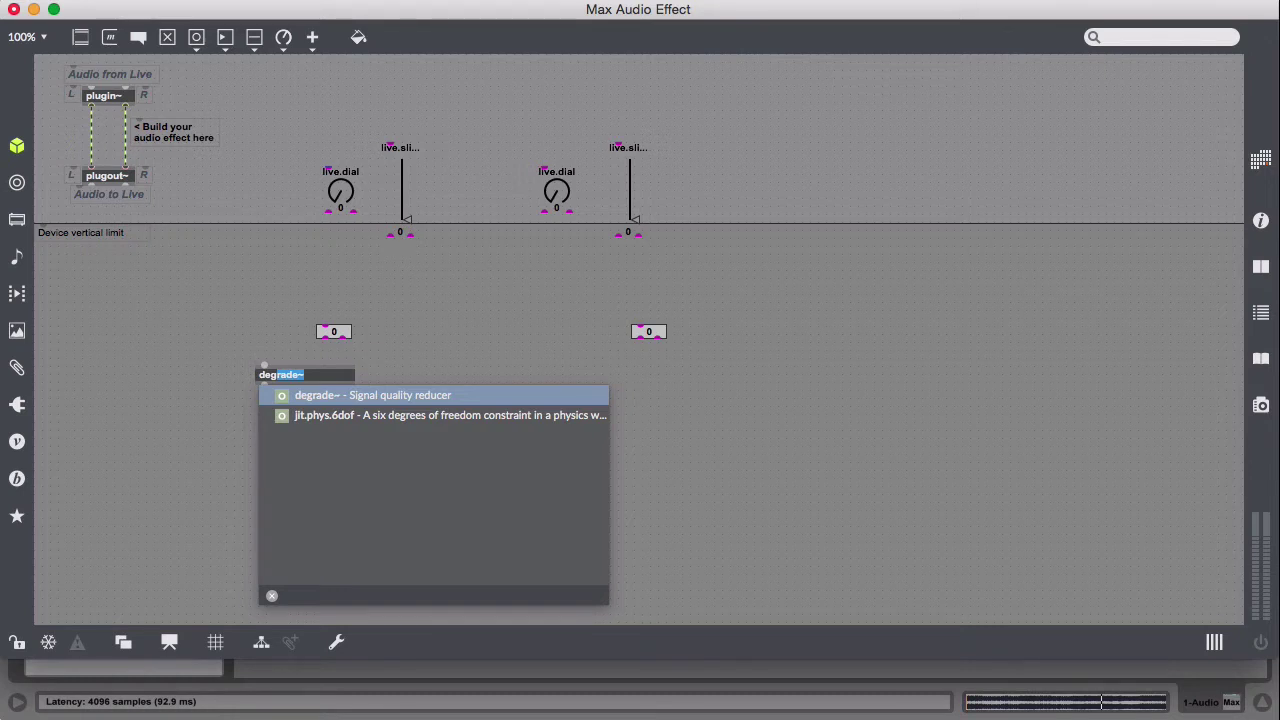
key(Return)
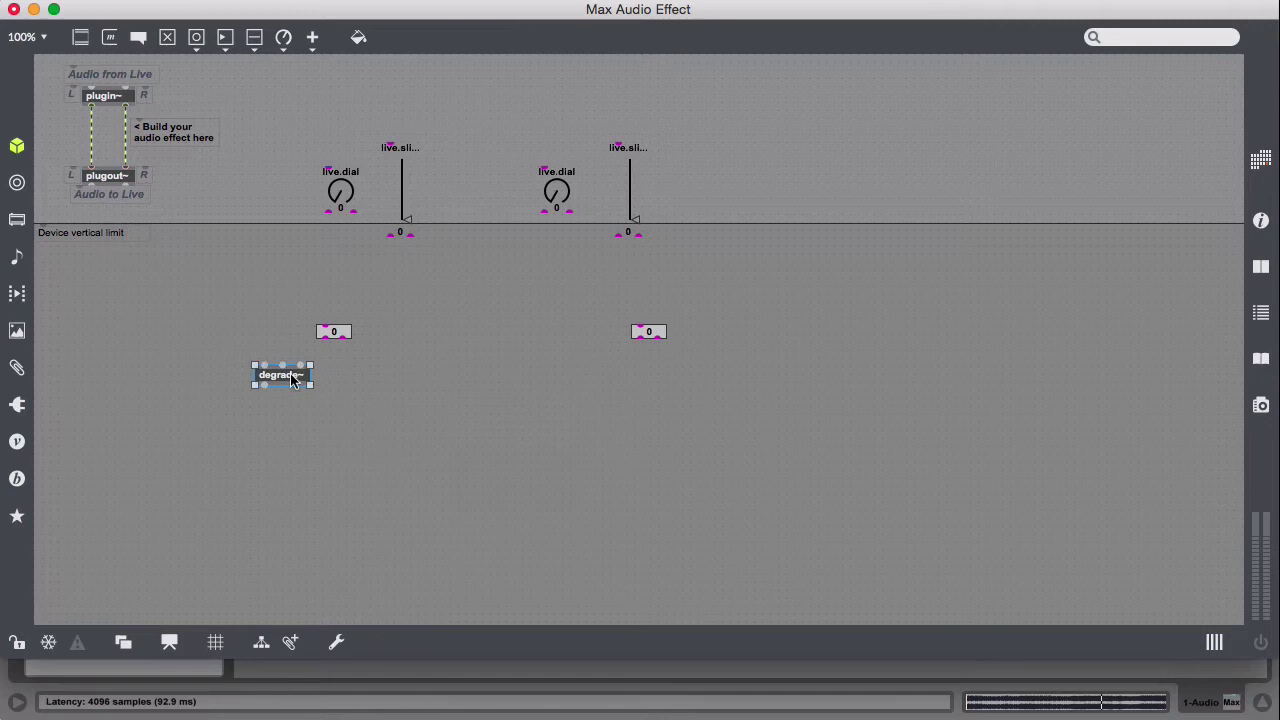
drag(290, 378, 614, 391)
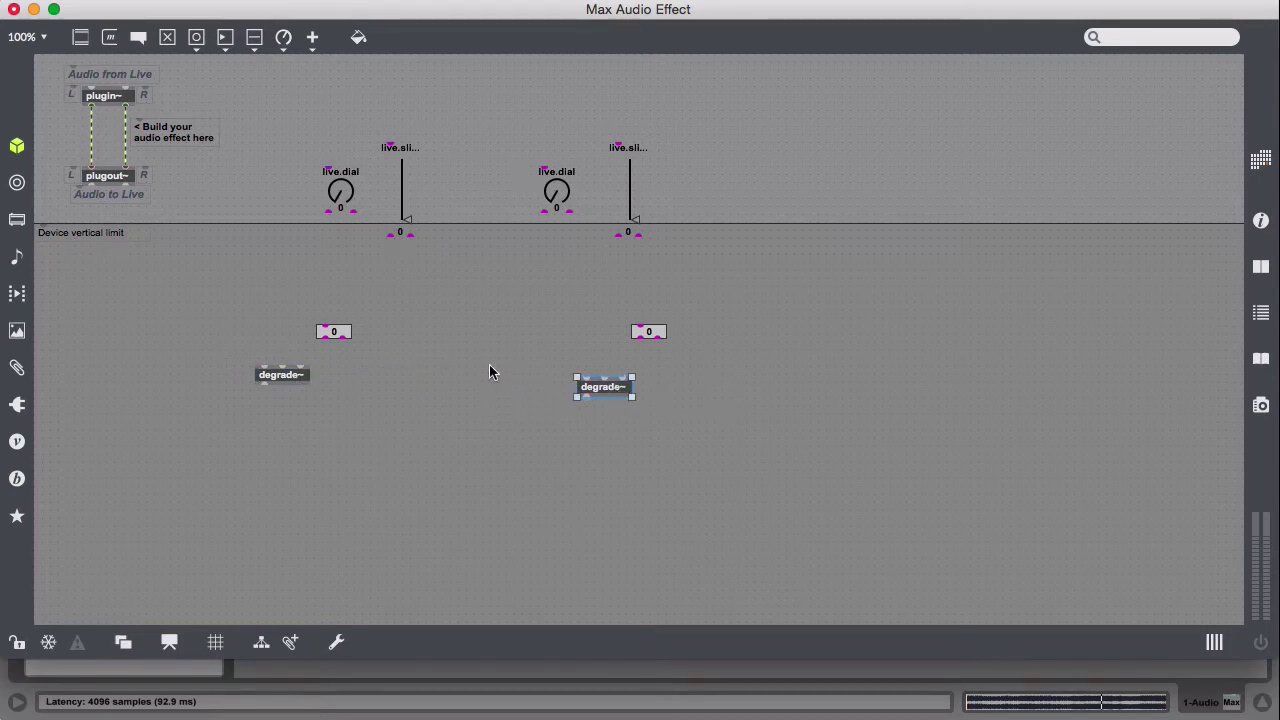
- Add an overdrive~ object for each side and lower the left degrade~ slightly
click(281, 451)
text(noverdrive~)
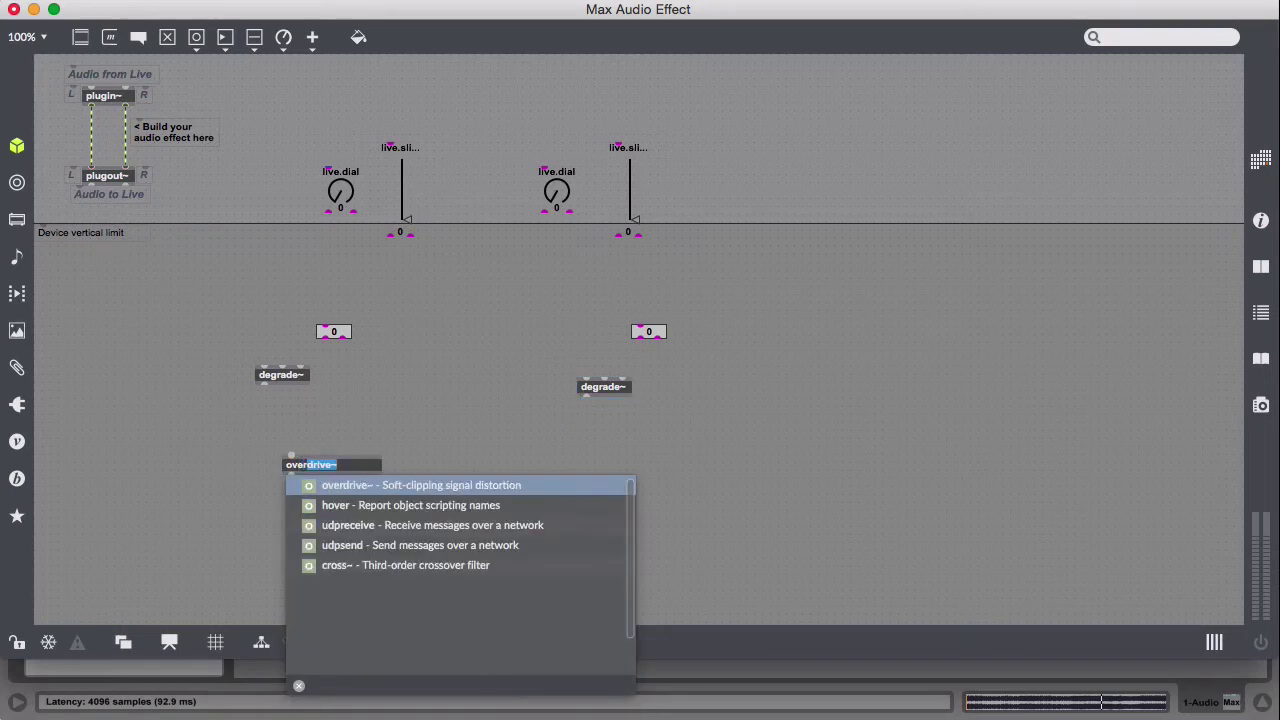
key(Return)
drag(325, 458, 672, 466)
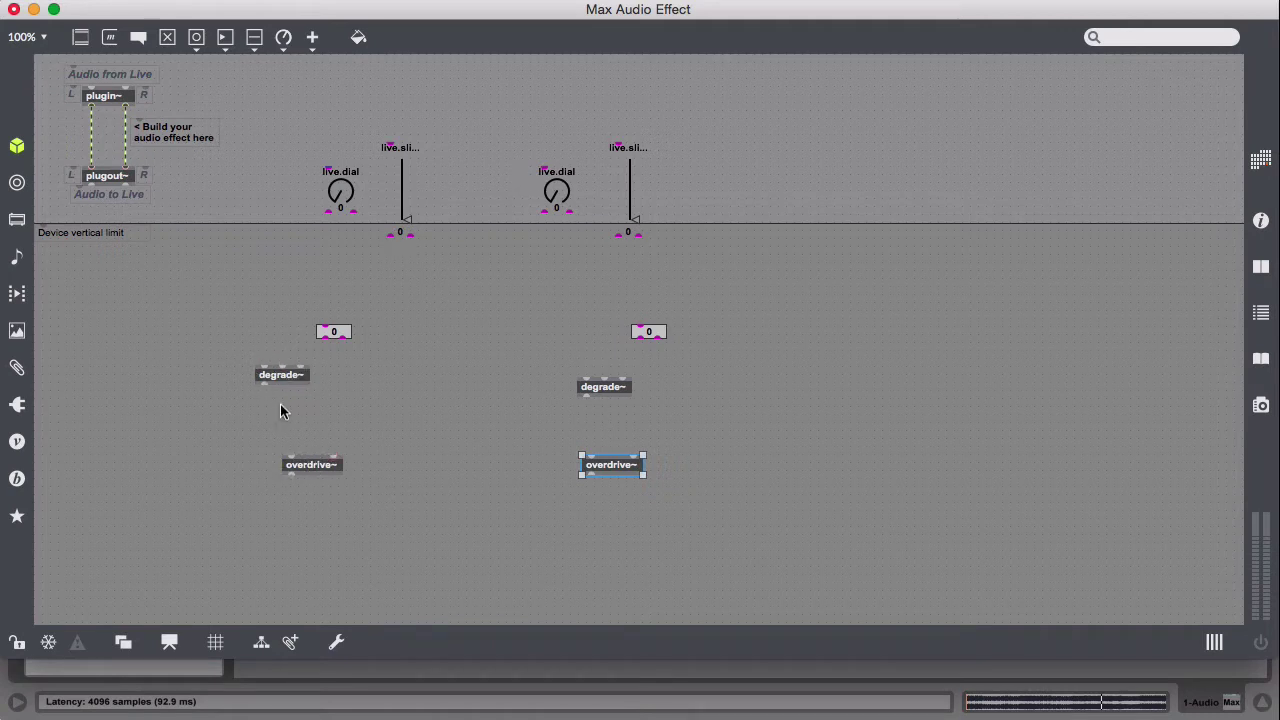
drag(283, 379, 285, 397)
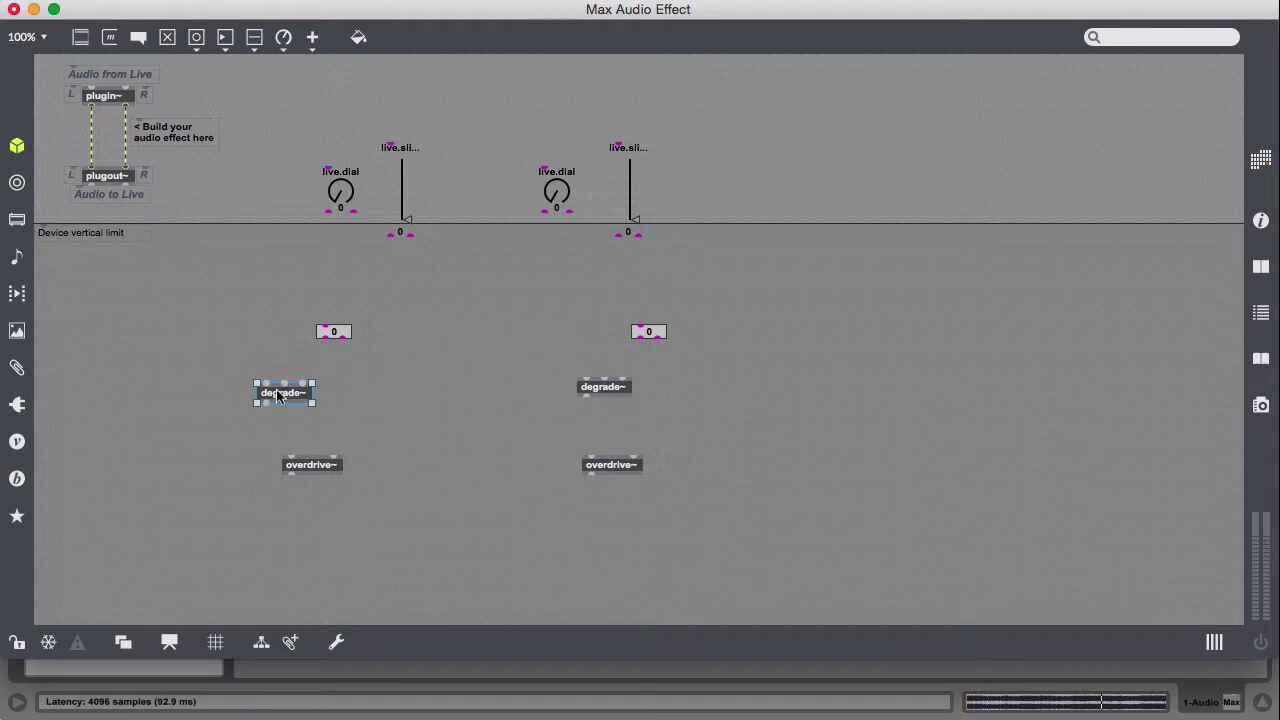
right_click(282, 394)
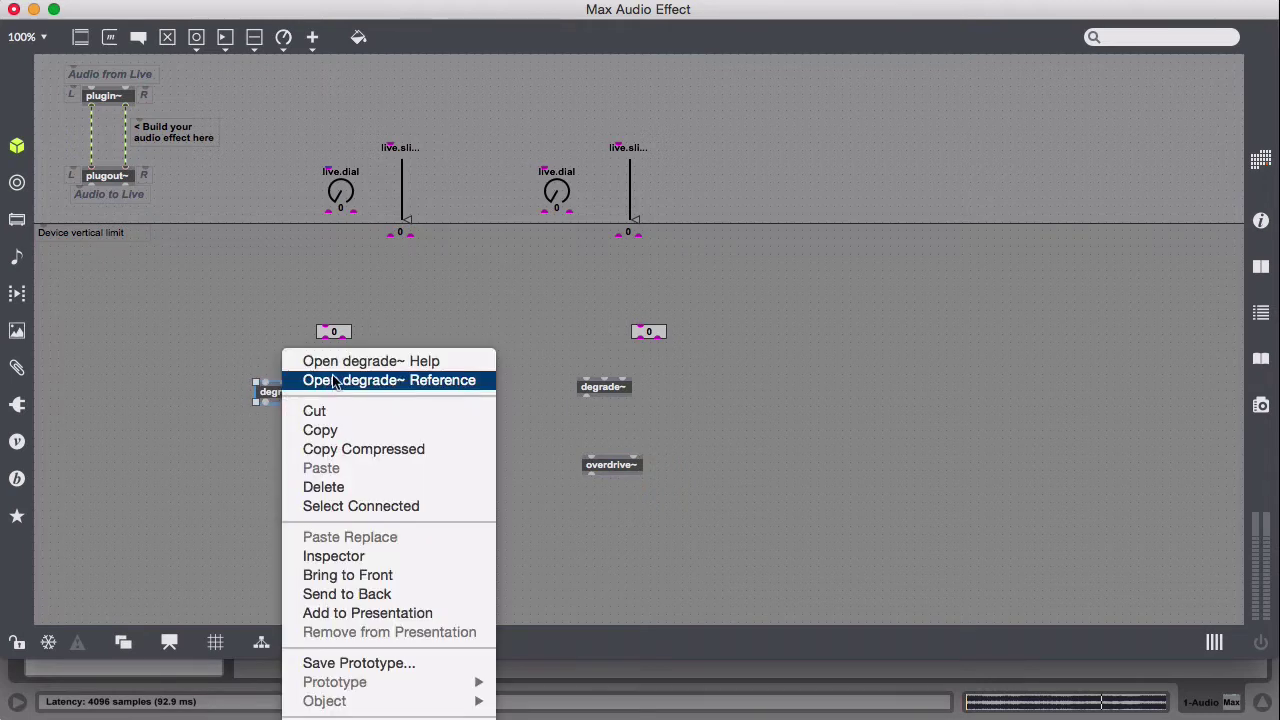
click(391, 361)
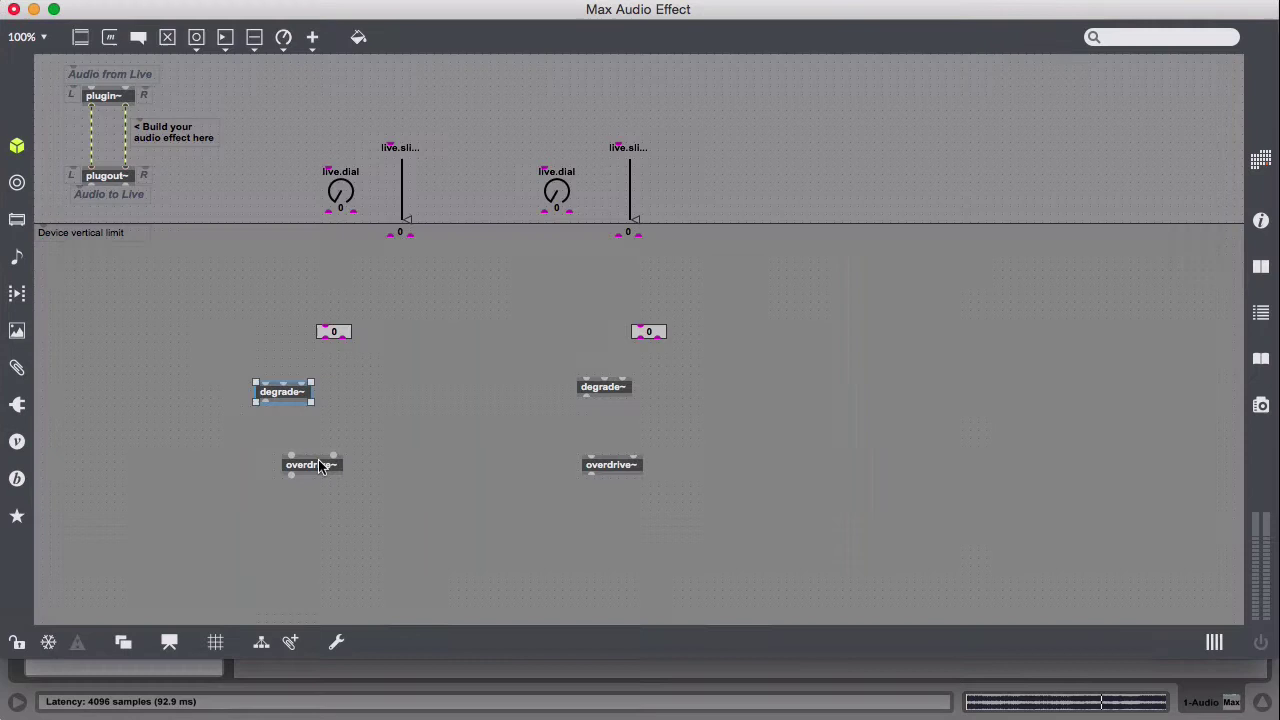
right_click(318, 465)
click(425, 362)
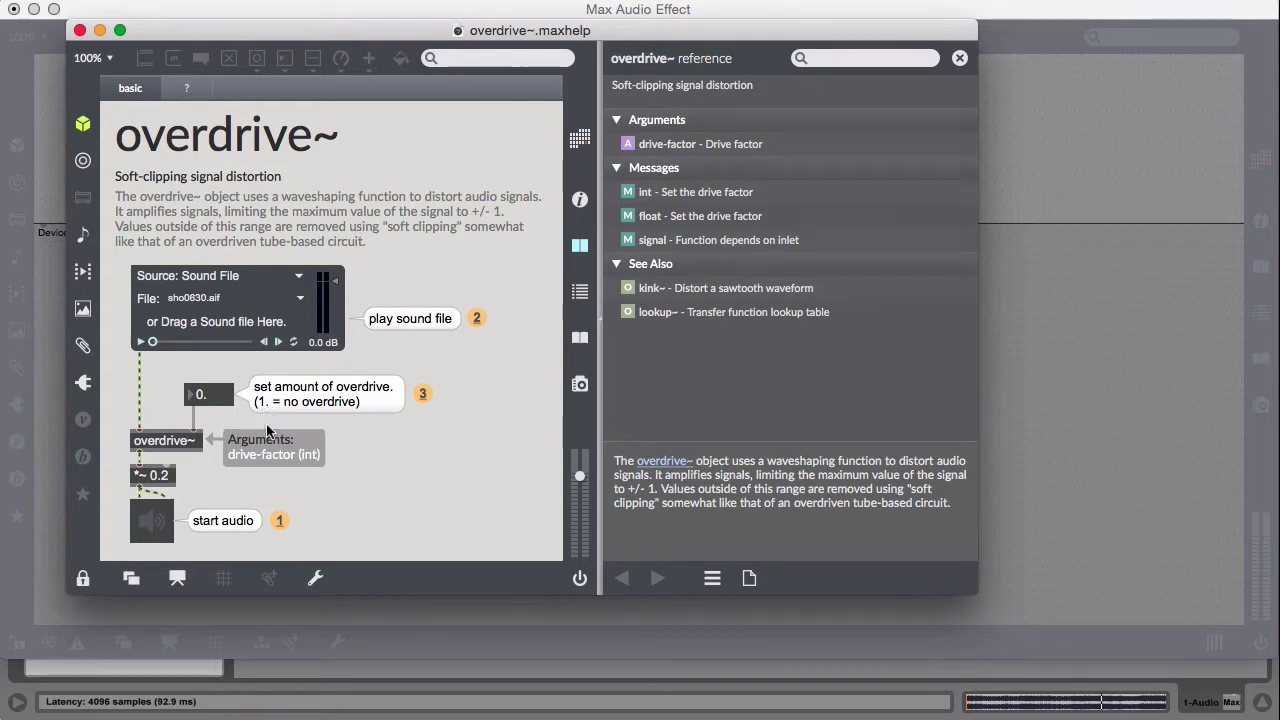
key(super+w)
click(123, 130)
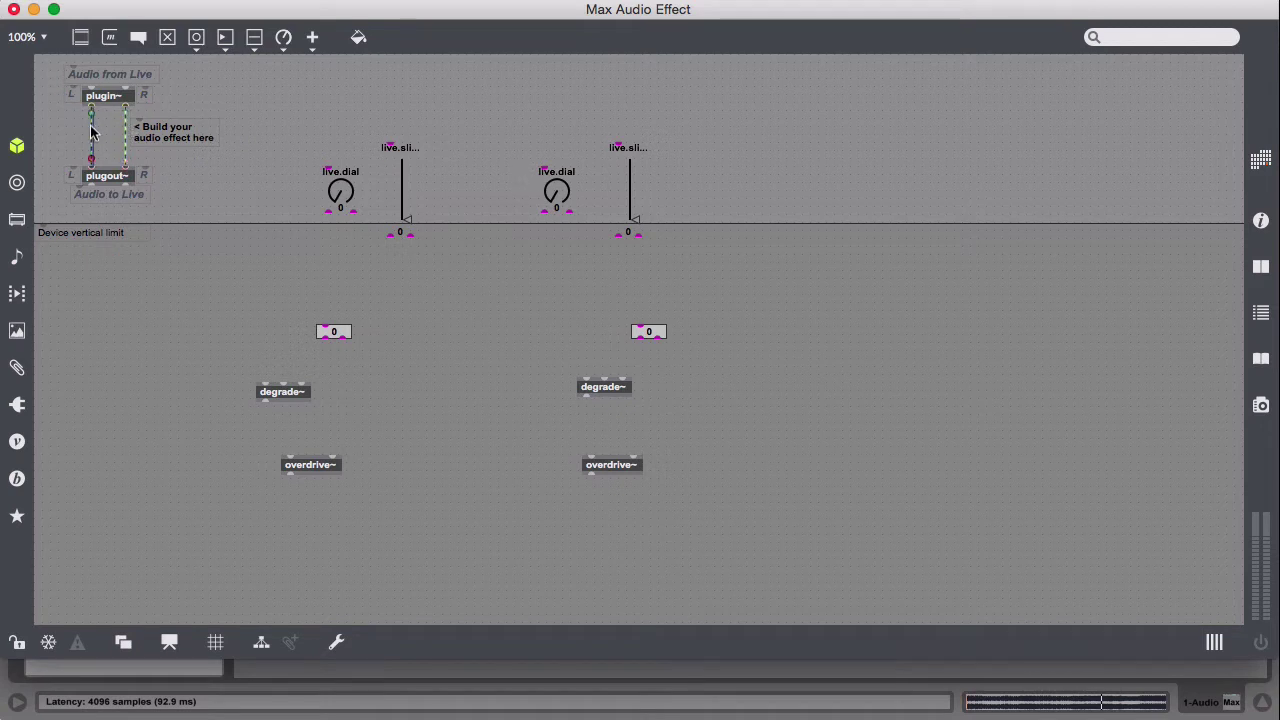
- Reroute plugin~'s left output into the left degrade~ and feed degrade~ into overdrive~
click(91, 160)
drag(91, 162, 264, 383)
drag(289, 453, 289, 455)
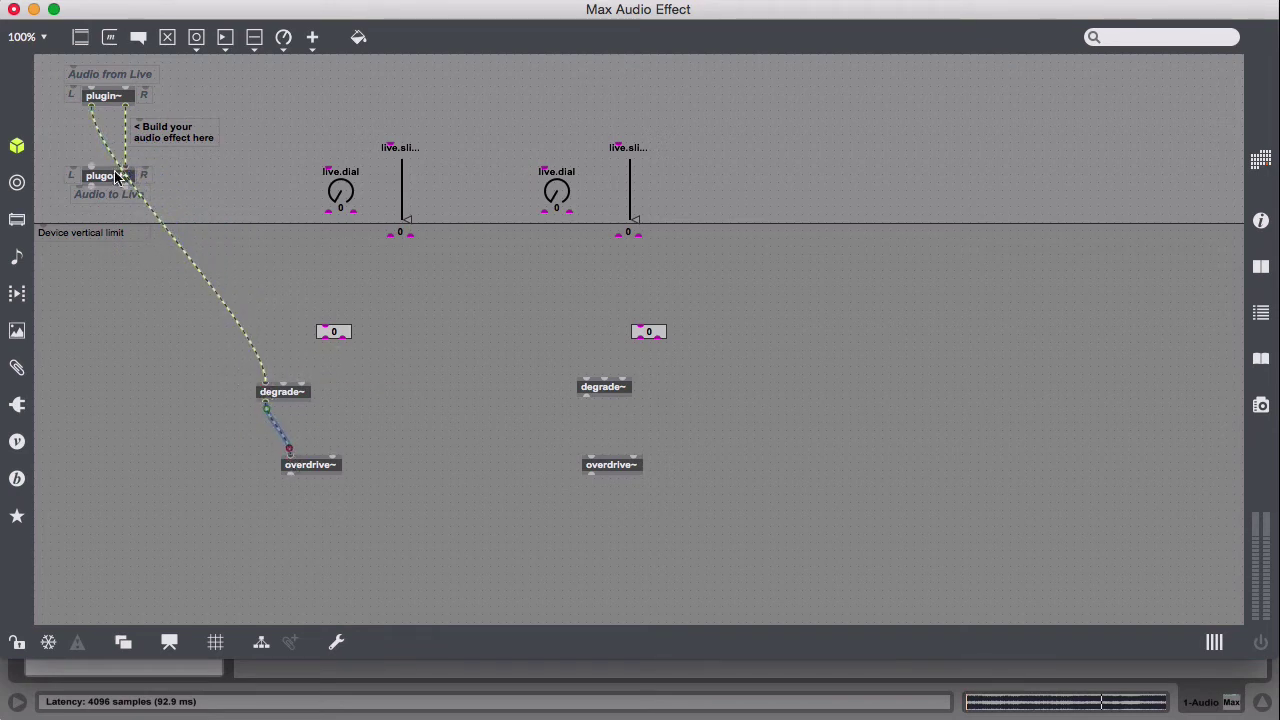
- Connect plugin~'s right output to the right degrade~ and delete the 'Build your audio effect here' comment
click(127, 166)
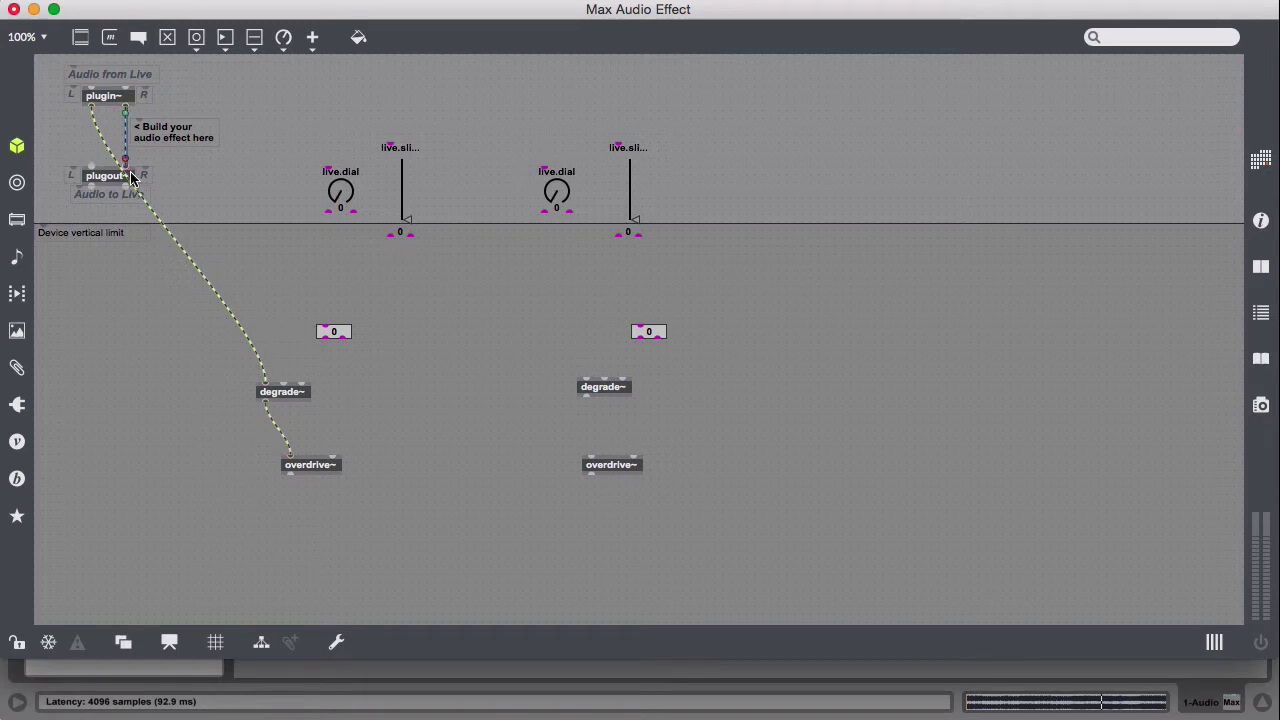
drag(125, 104, 582, 368)
drag(236, 120, 152, 160)
key(BackSpace)
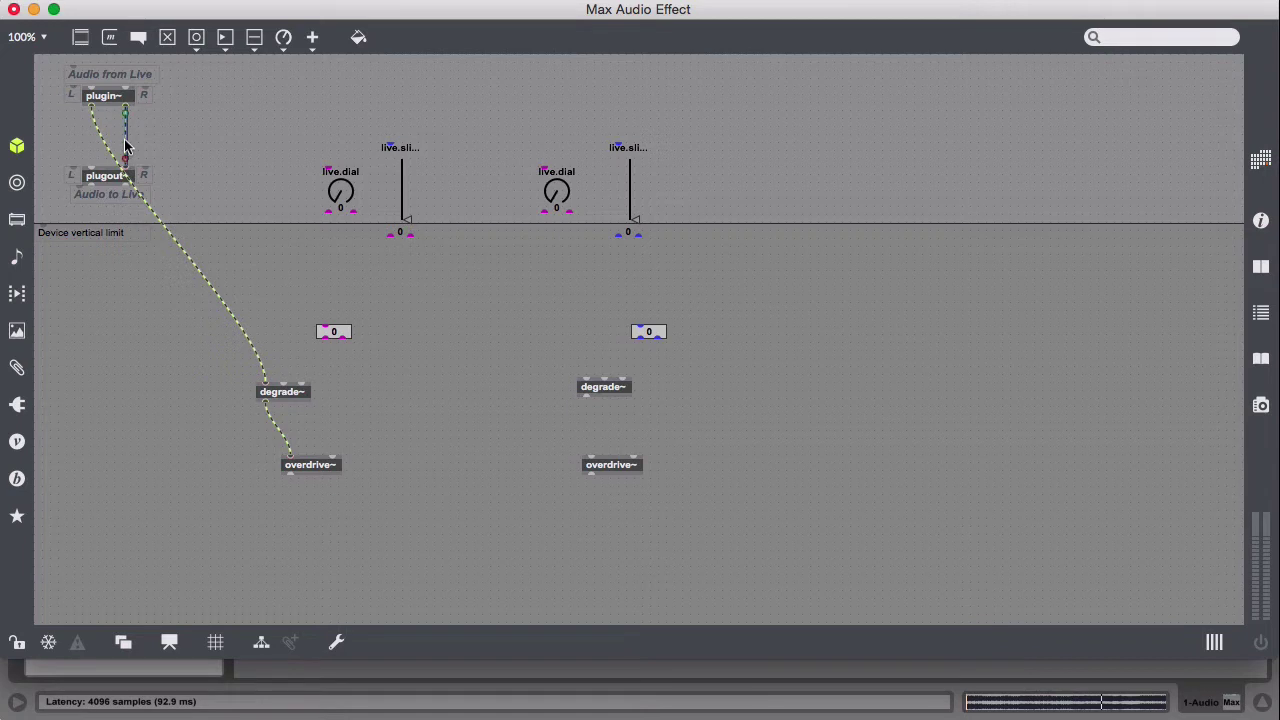
click(125, 150)
drag(126, 163, 540, 347)
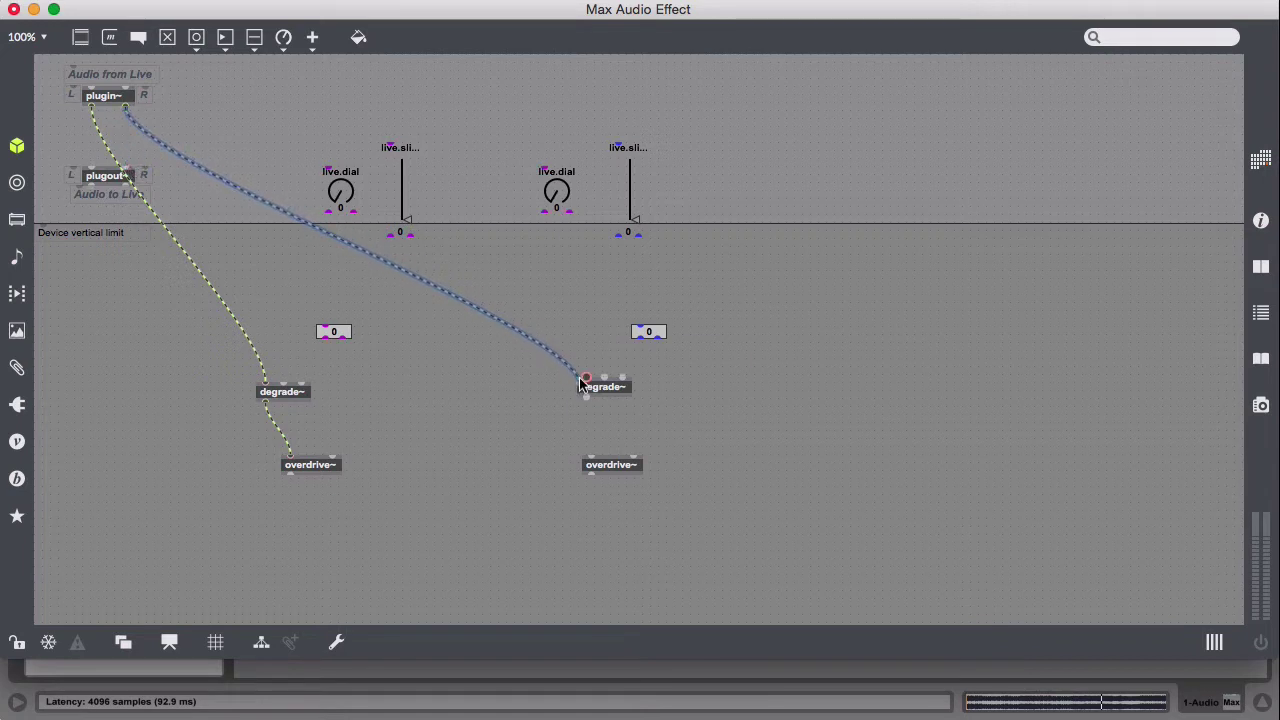
drag(580, 385, 589, 456)
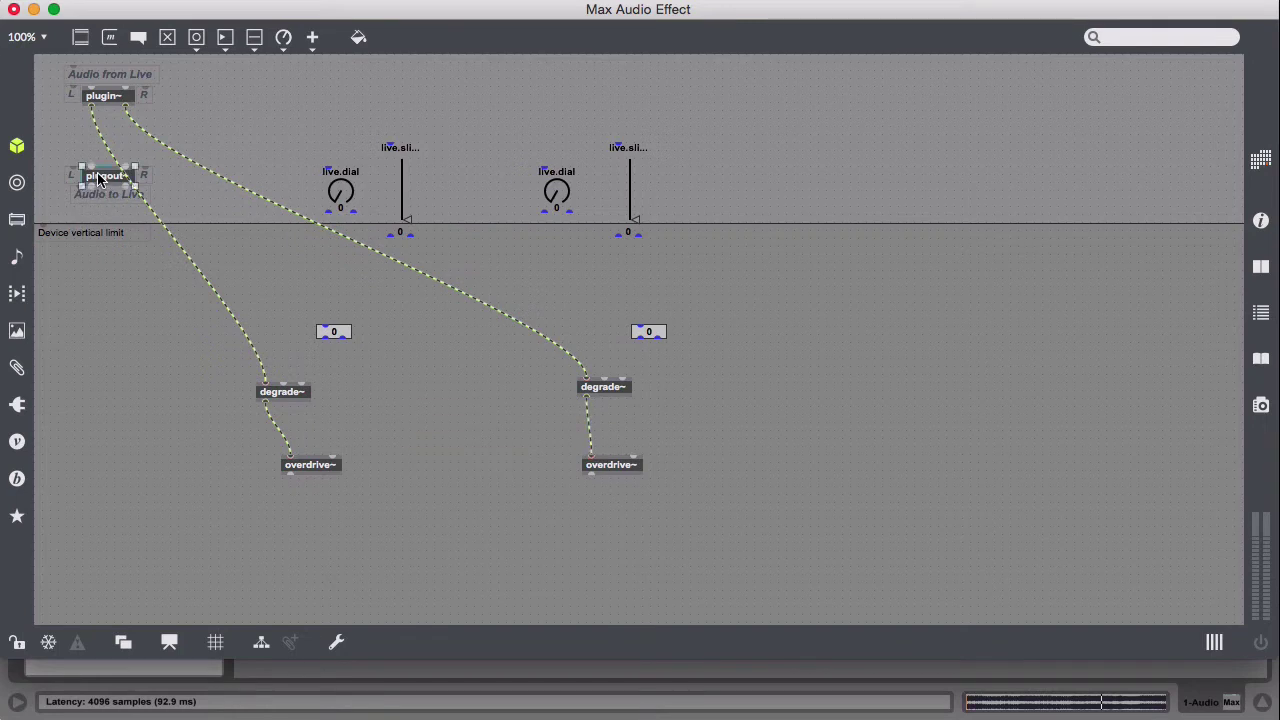
- Move plugout~ to the bottom-left and delete the 'Audio to Live' and vertical limit comments
drag(99, 180, 100, 586)
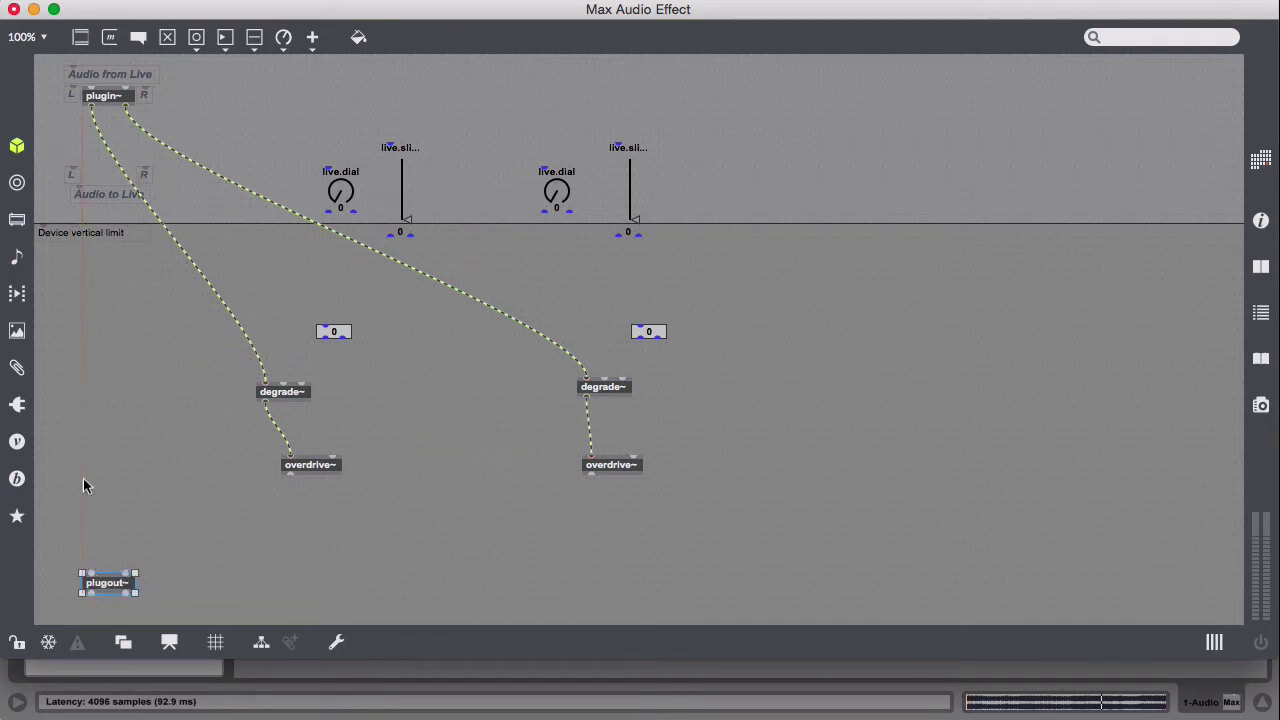
drag(44, 162, 189, 230)
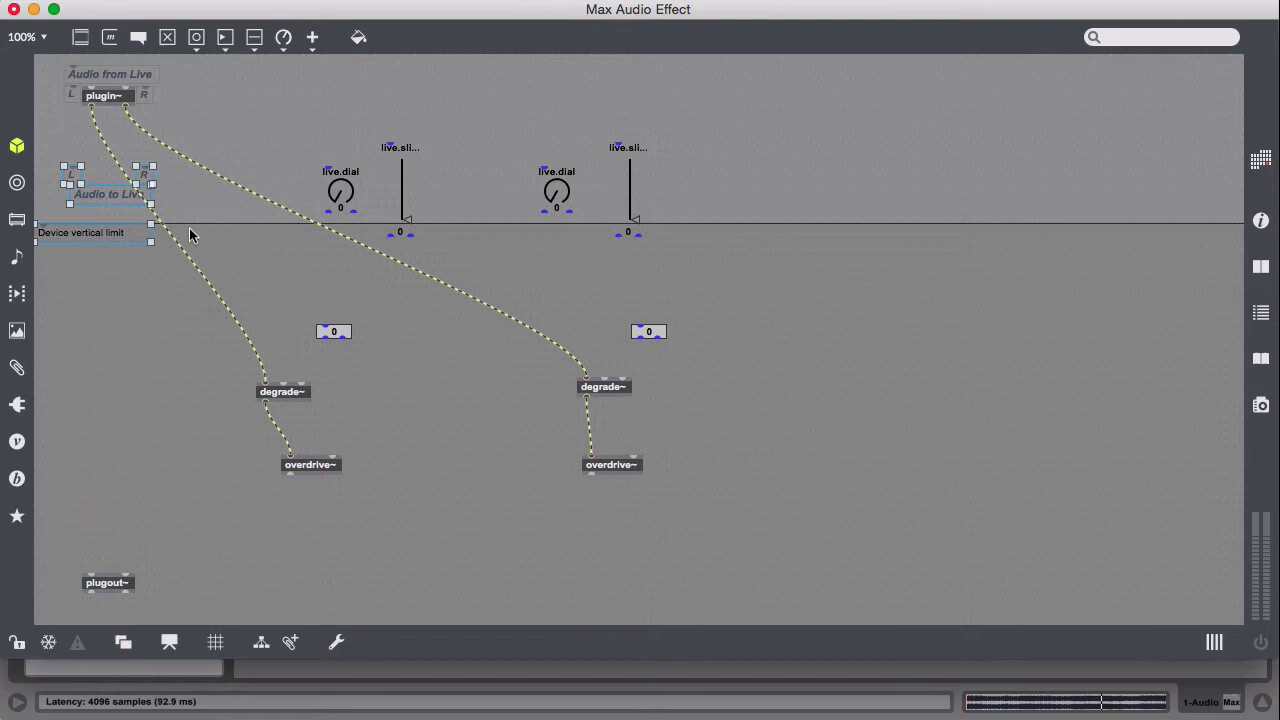
key(BackSpace)
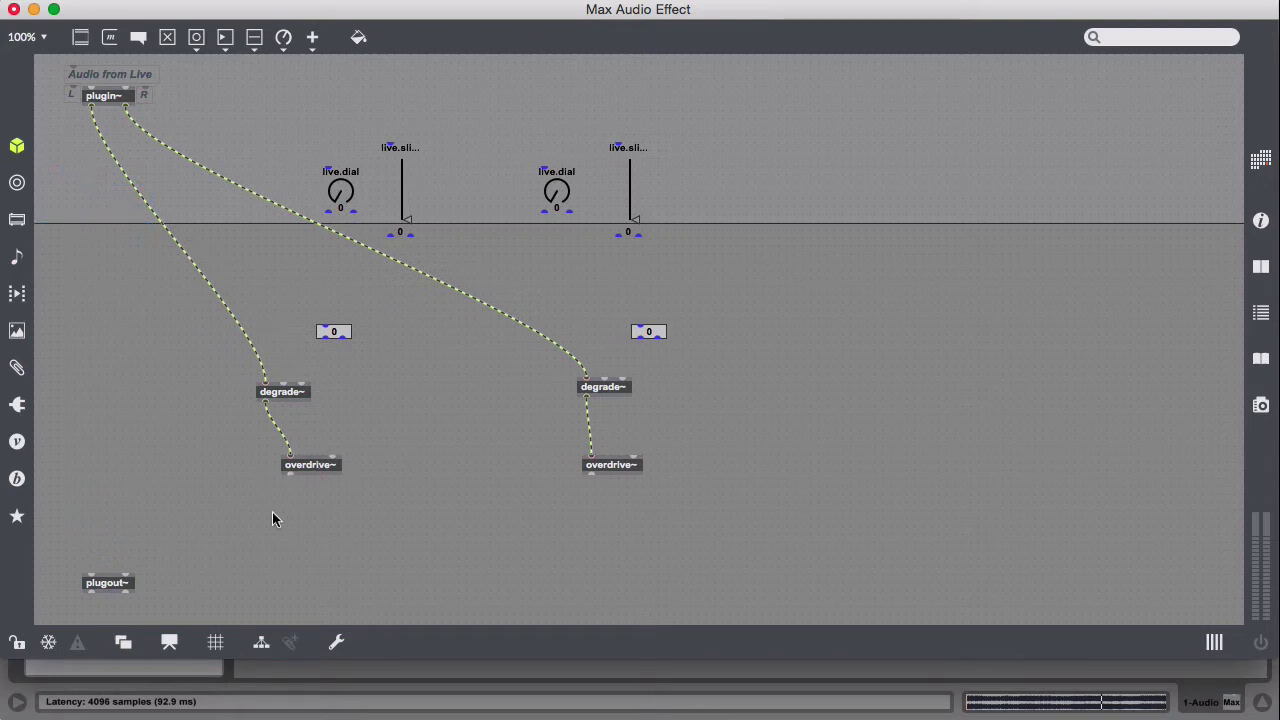
- Create omx.peaklim~ above plugout~ and patch both overdrive~ outputs into it
text(n)
text(om)
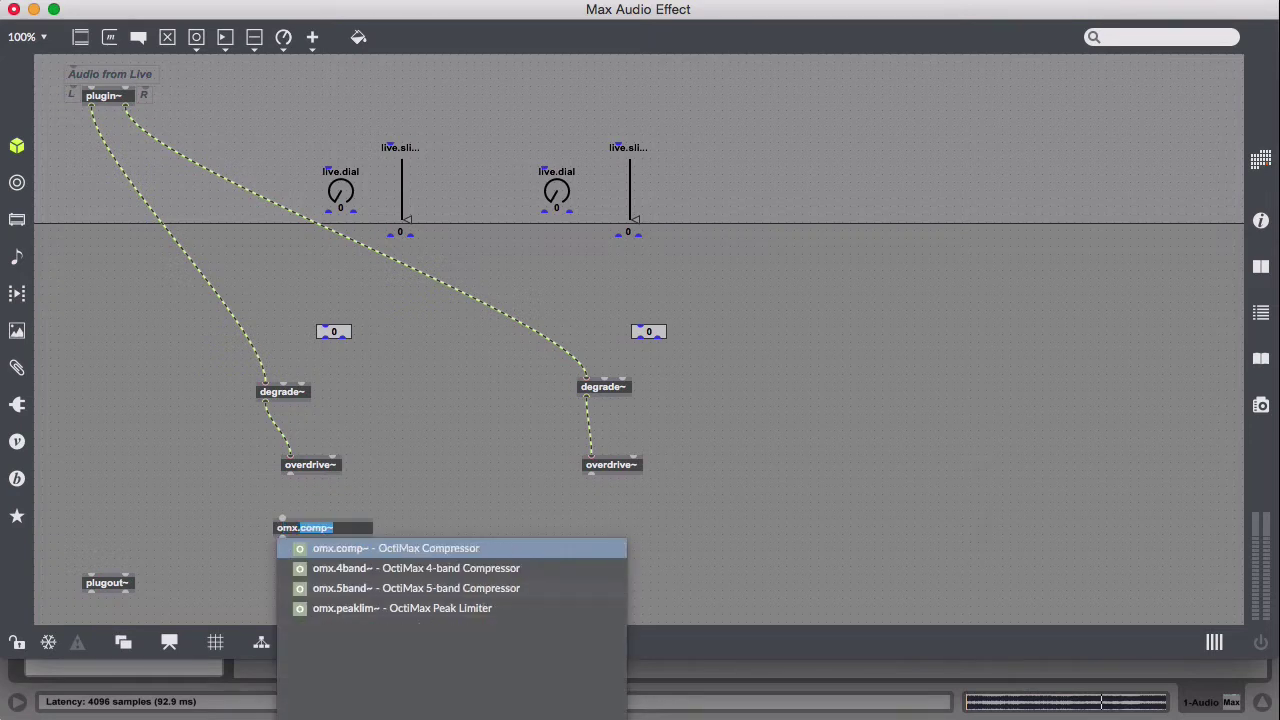
text(x.p)
key(Return)
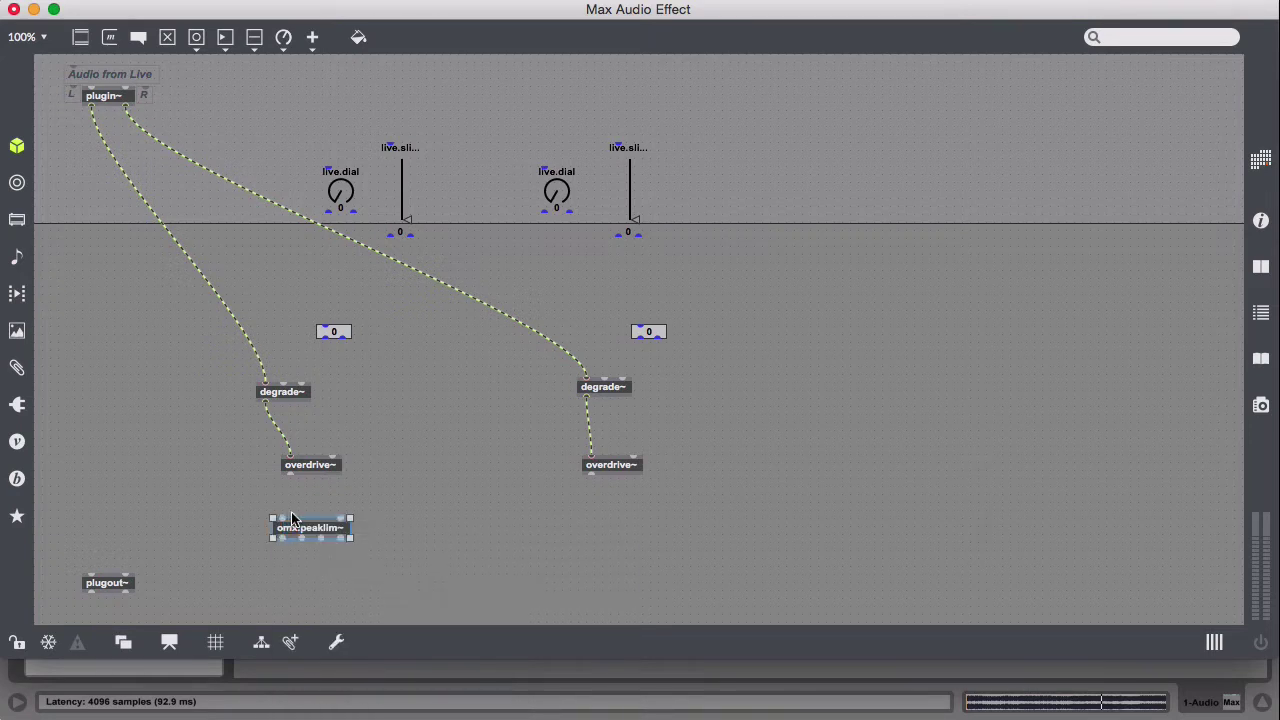
drag(313, 527, 145, 527)
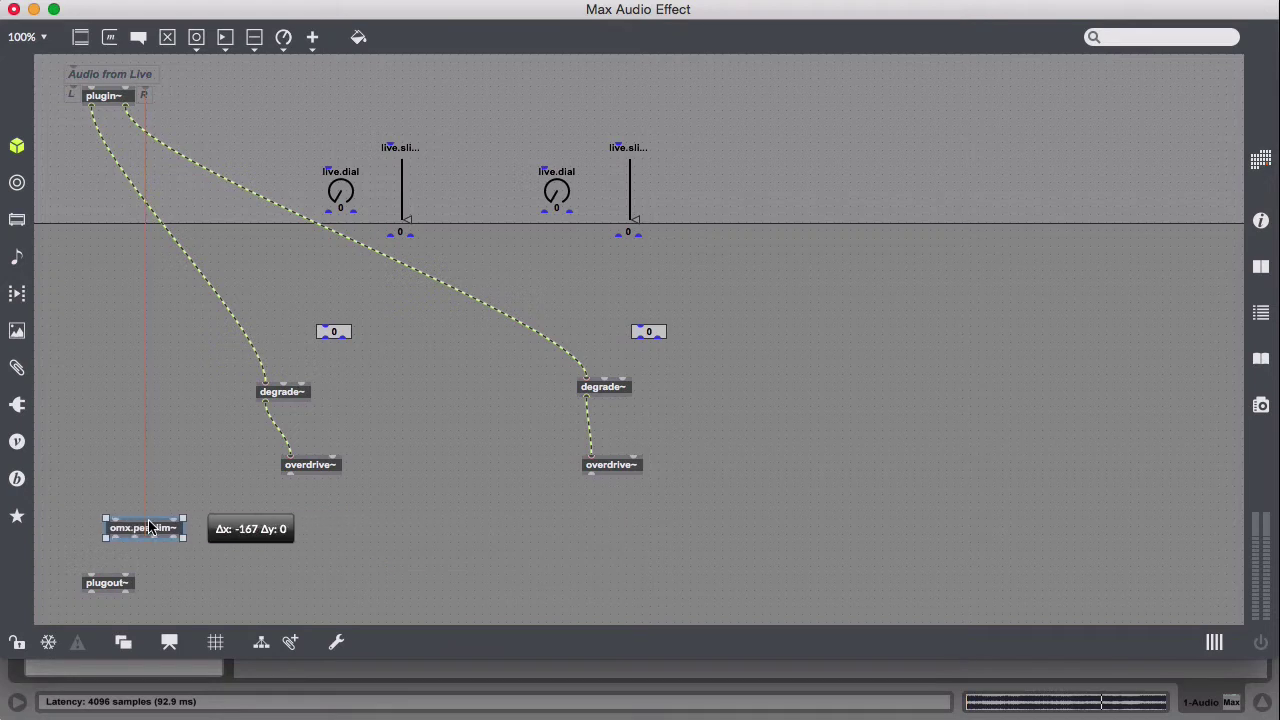
drag(289, 472, 115, 520)
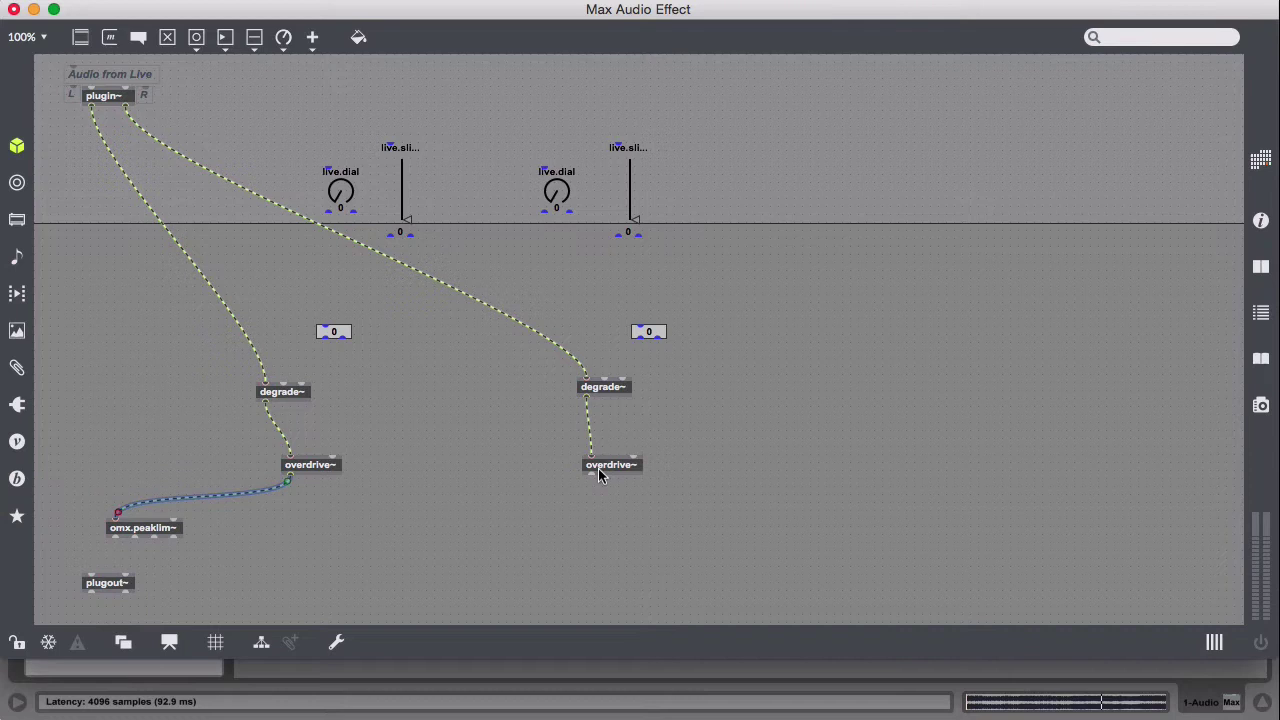
drag(590, 475, 134, 542)
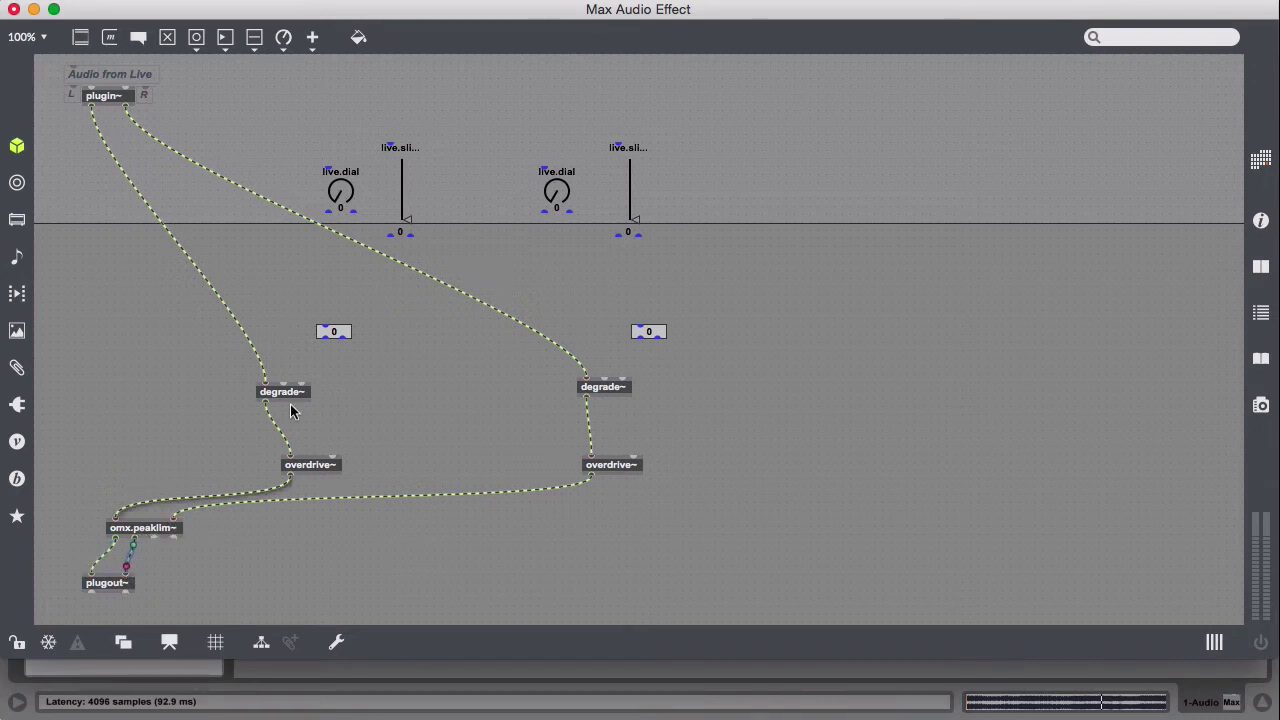
- Align the degrade~, overdrive~ and omx.peaklim~ objects into neat columns under plugin~
click(157, 338)
drag(157, 338, 764, 477)
drag(289, 390, 101, 381)
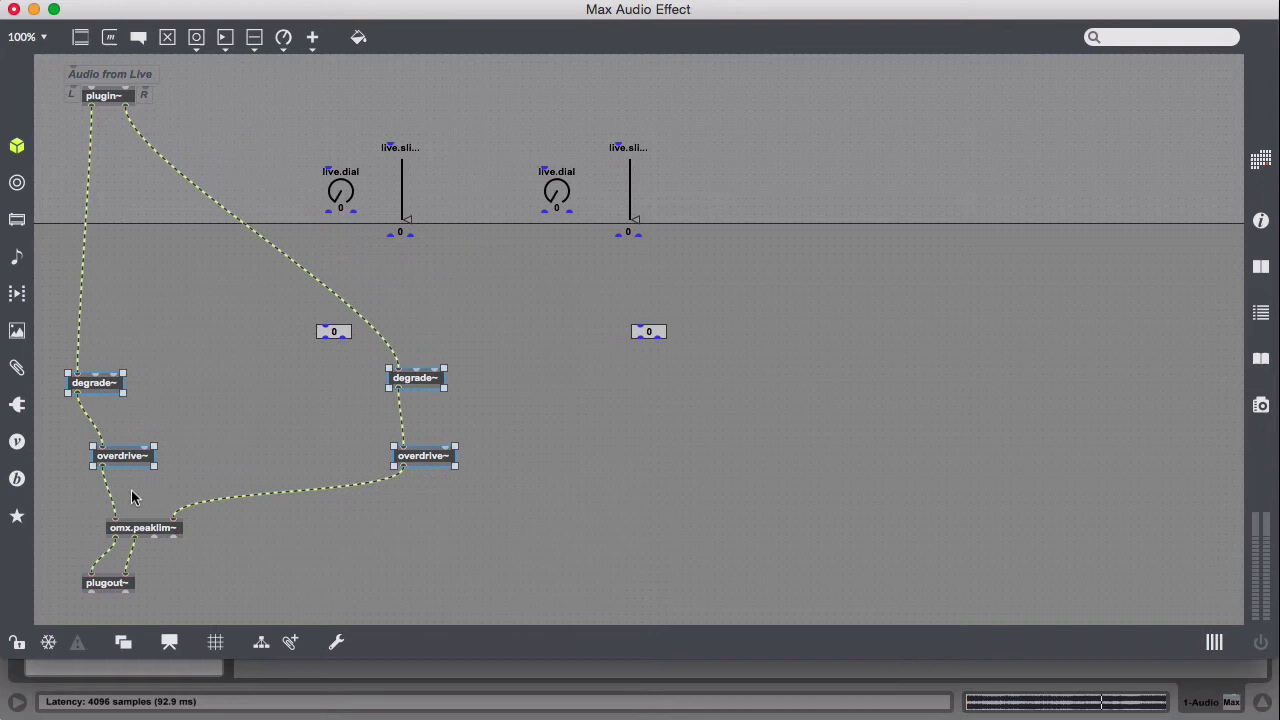
drag(136, 528, 108, 528)
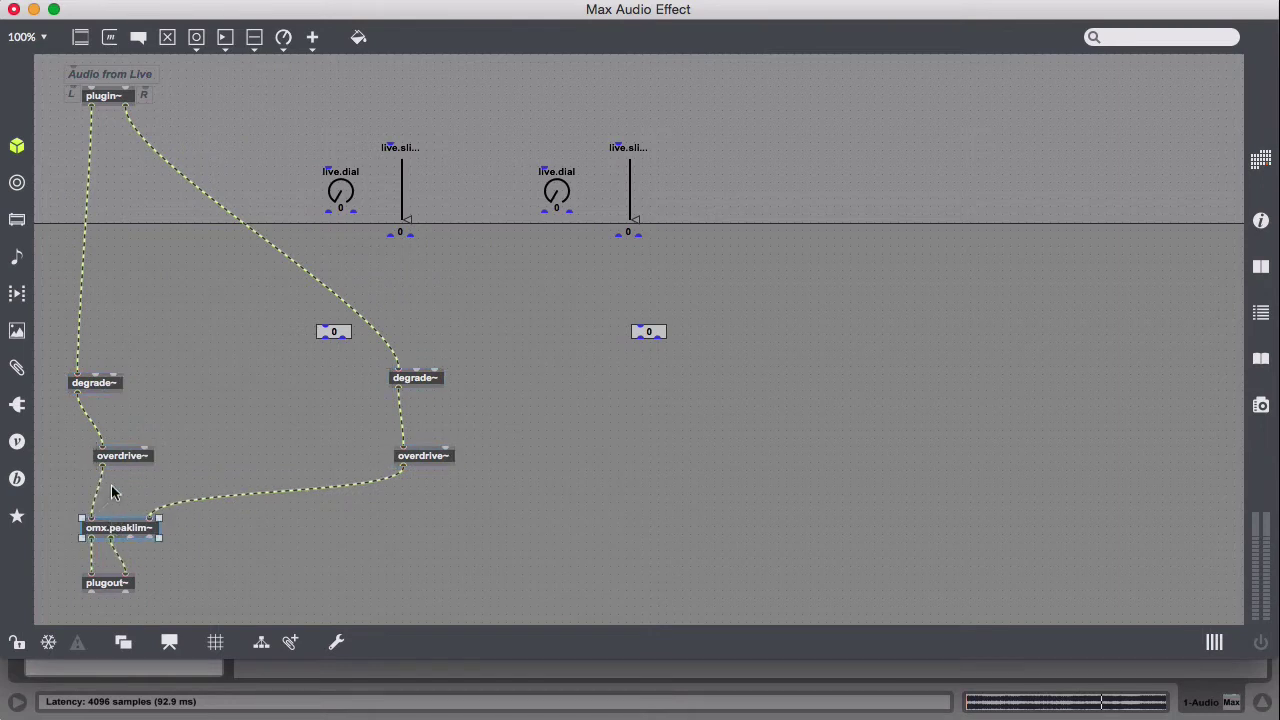
drag(117, 450, 104, 450)
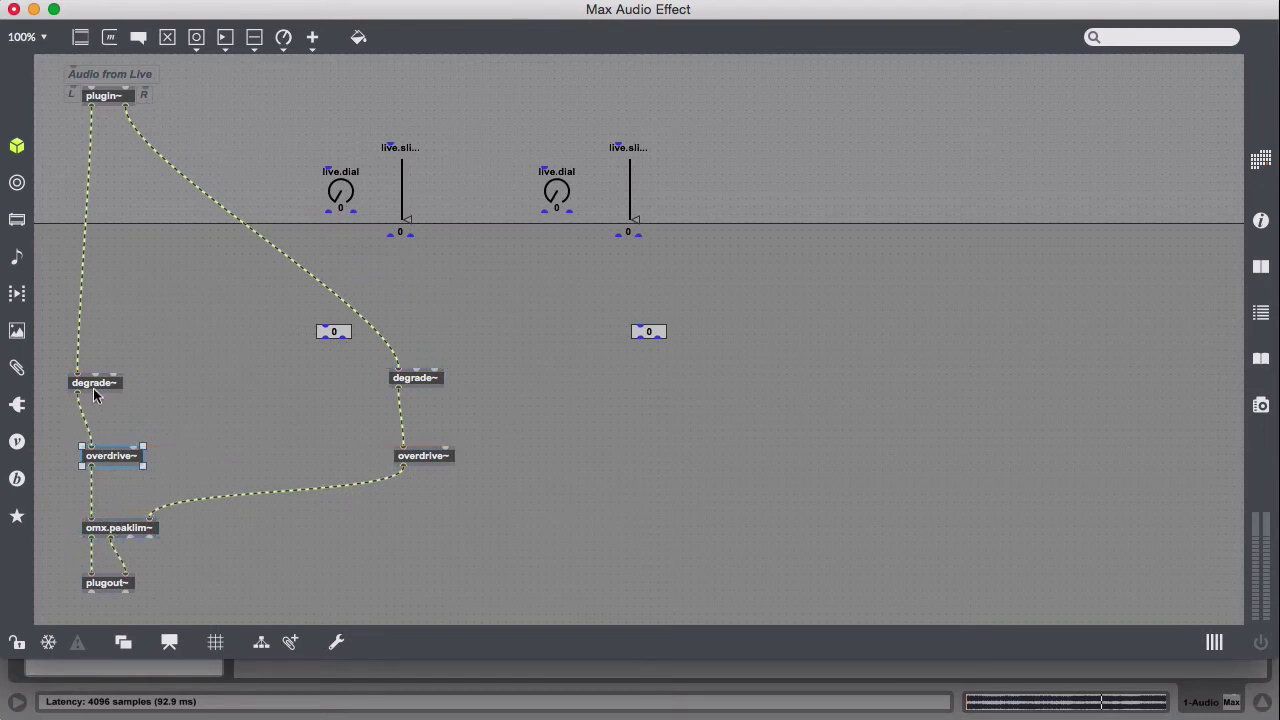
drag(89, 385, 105, 385)
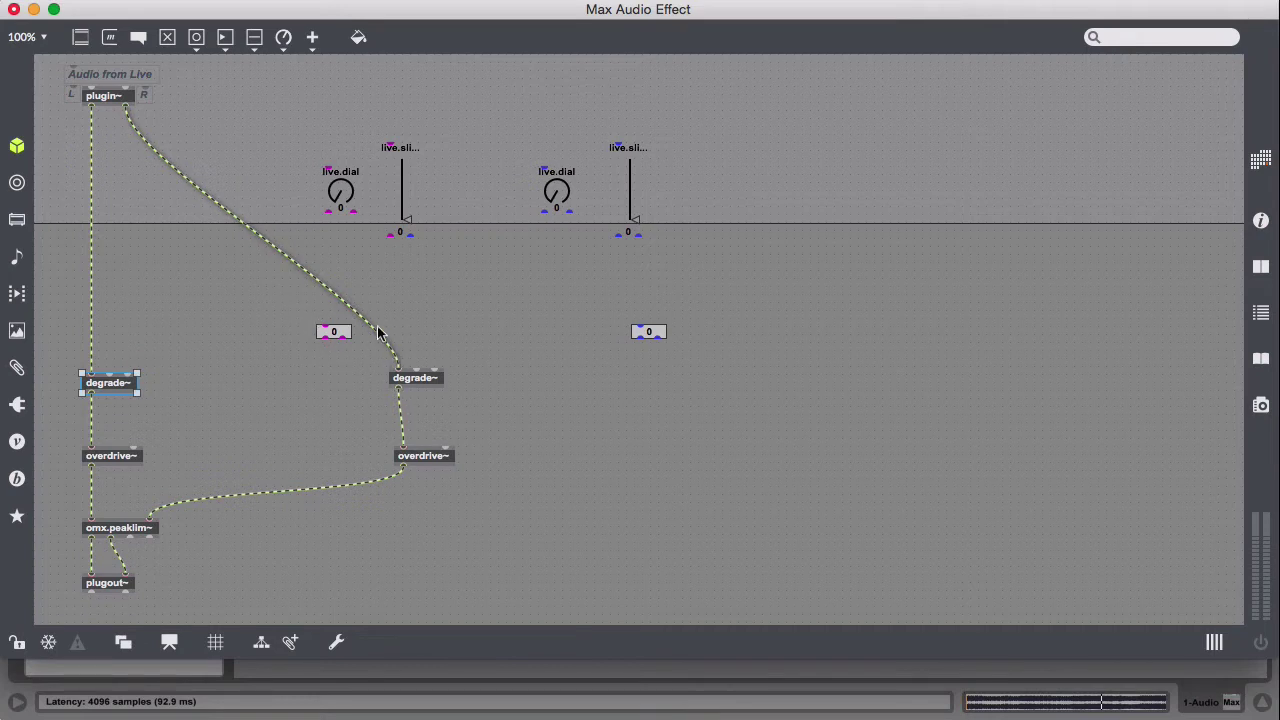
- Place the left number box, dial and slider beside the left degrade~ chain
drag(340, 331, 162, 350)
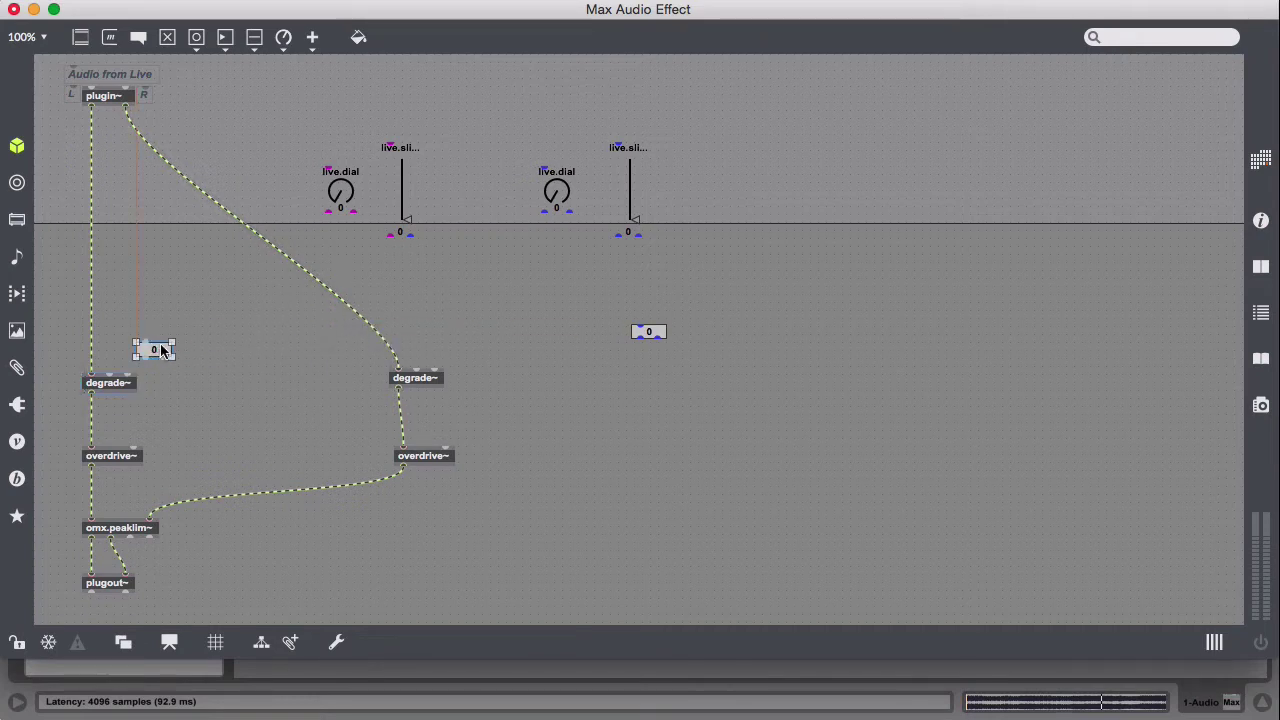
drag(347, 194, 137, 296)
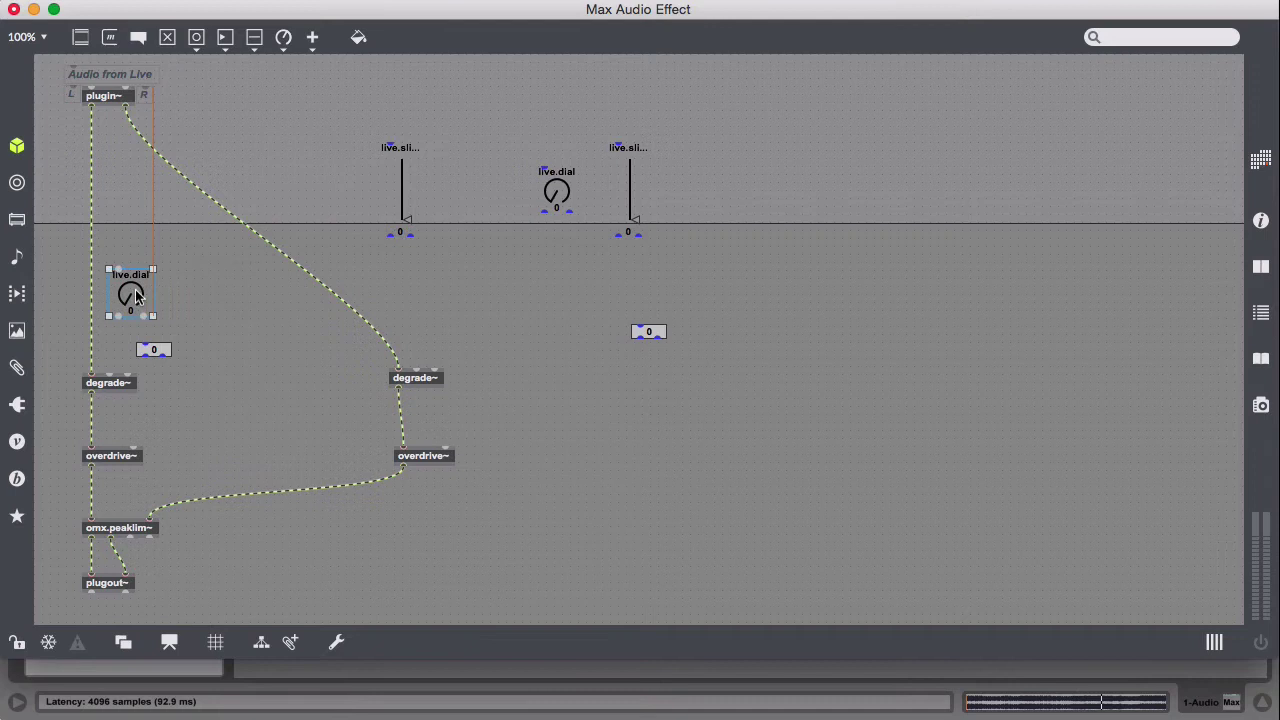
drag(162, 349, 162, 418)
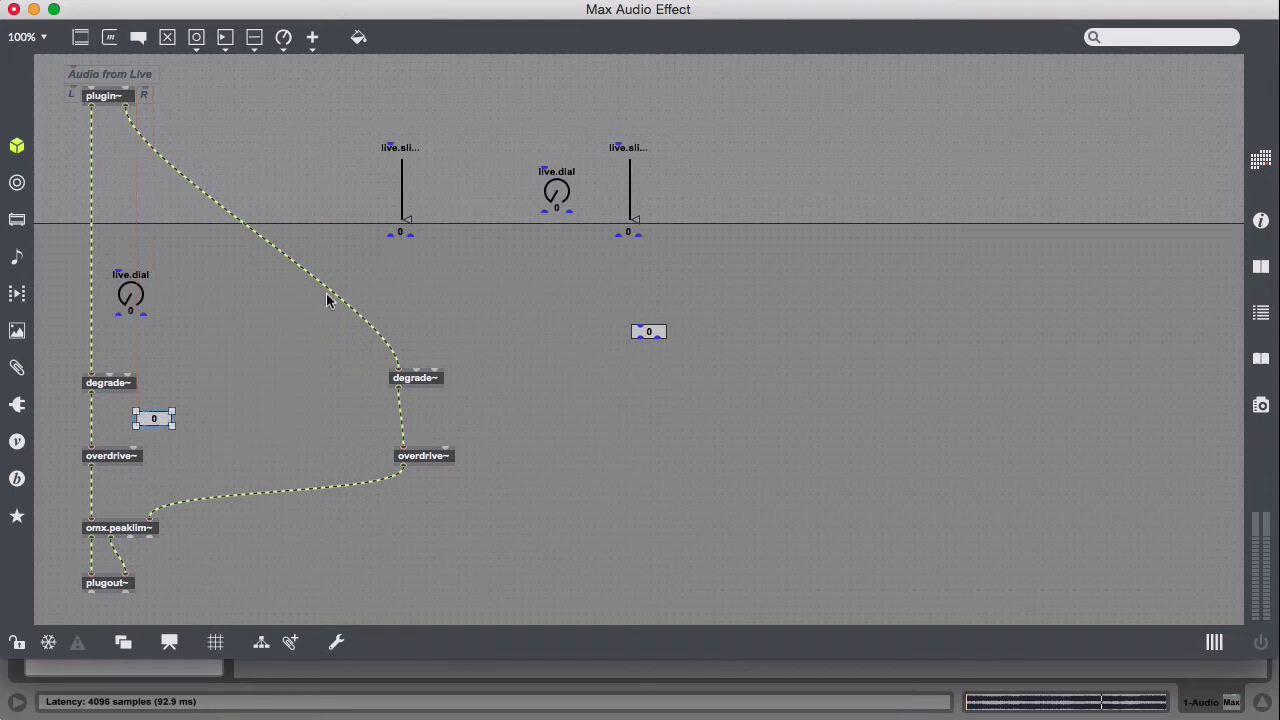
drag(404, 182, 183, 293)
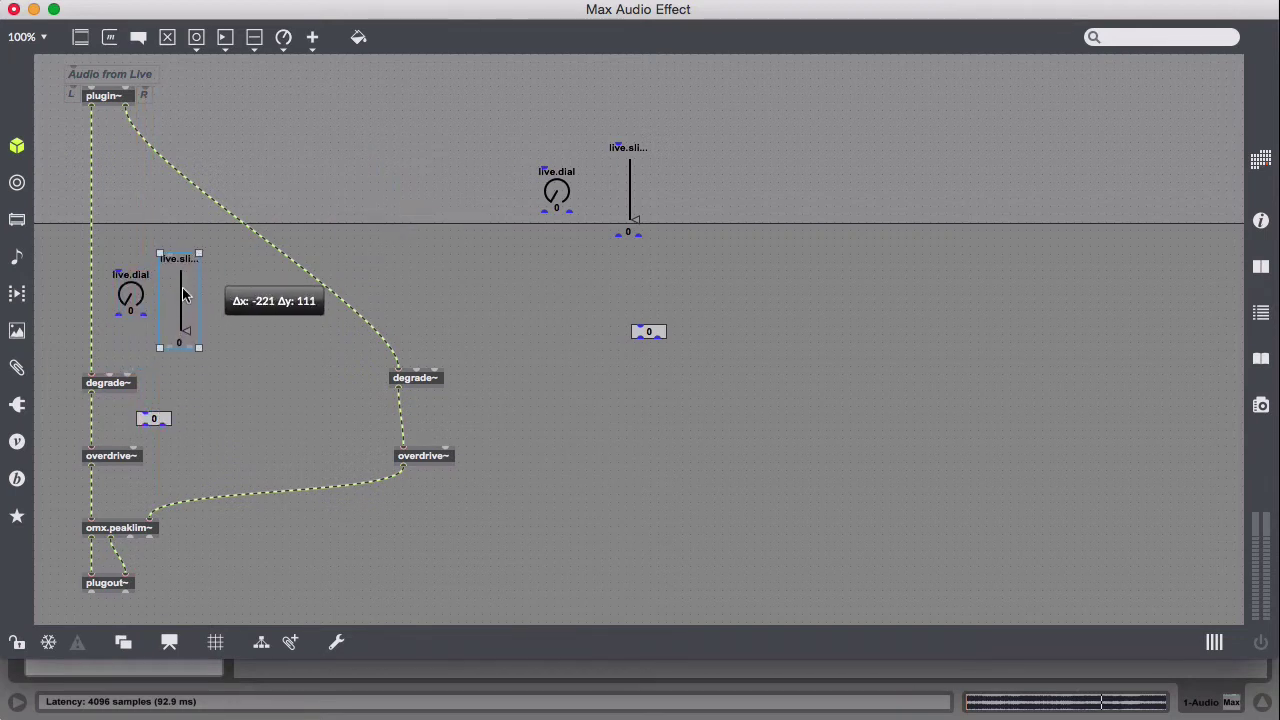
- Move the right dial, slider and number box beside the right chain and route the limiter cord neatly
drag(508, 106, 758, 228)
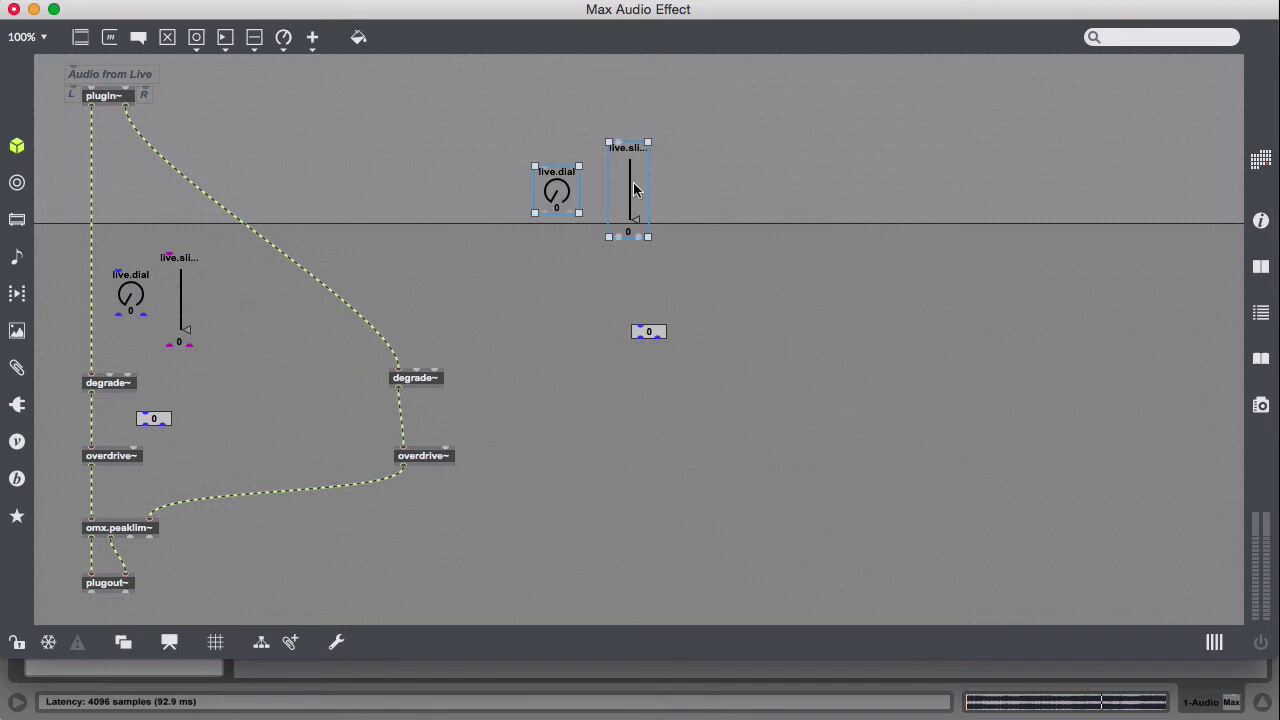
drag(633, 190, 509, 284)
drag(642, 337, 489, 412)
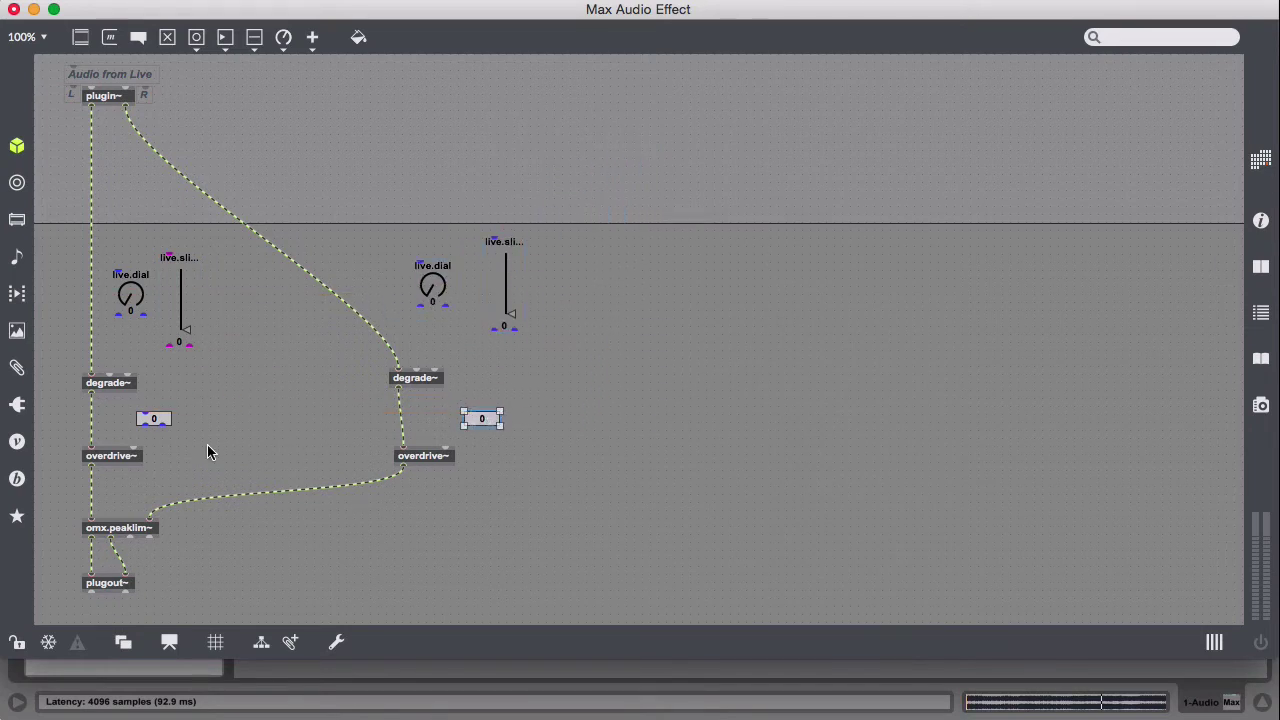
right_click(117, 556)
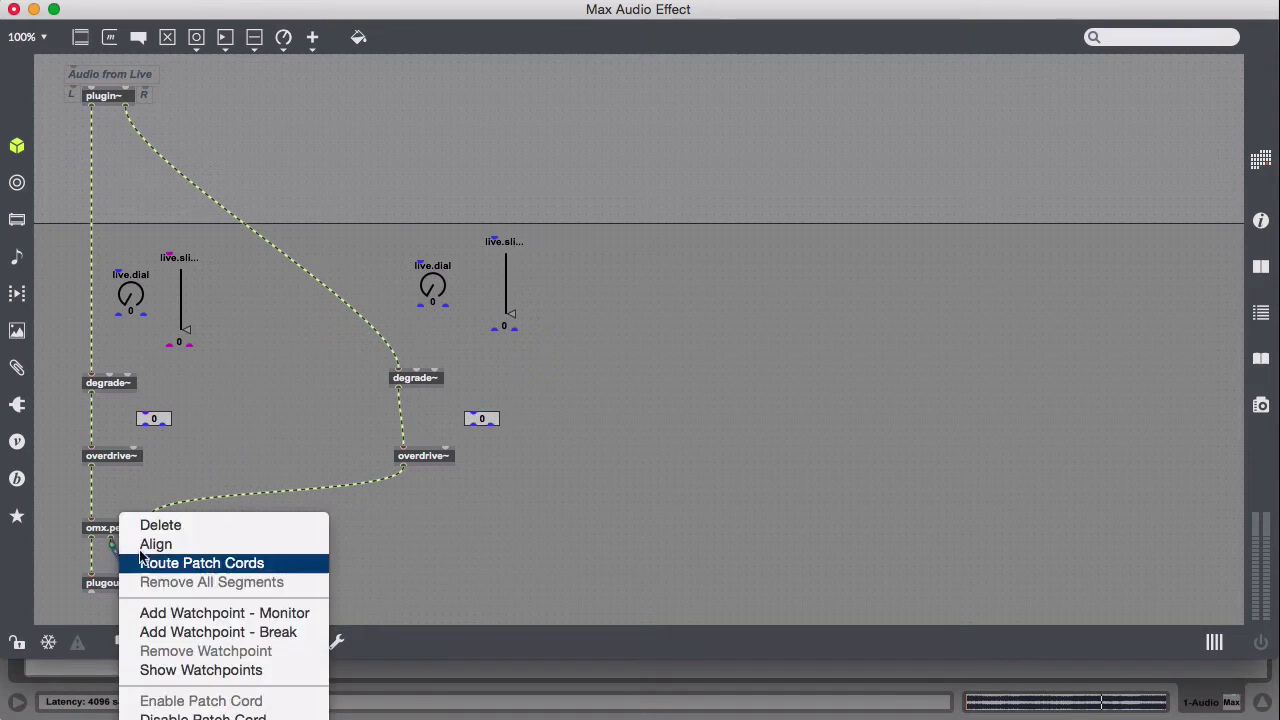
click(259, 562)
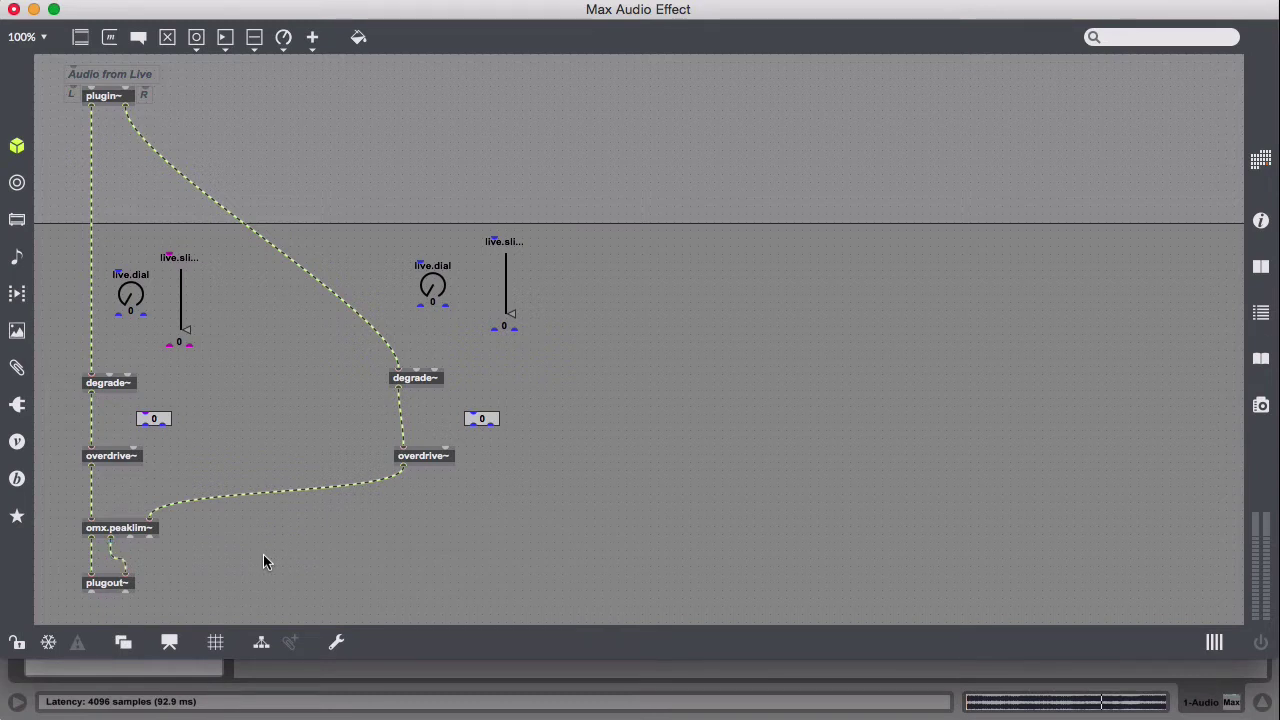
- Save the device, replacing the Untitled Device name with 'Dual Degrade Tut'
key(super+s)
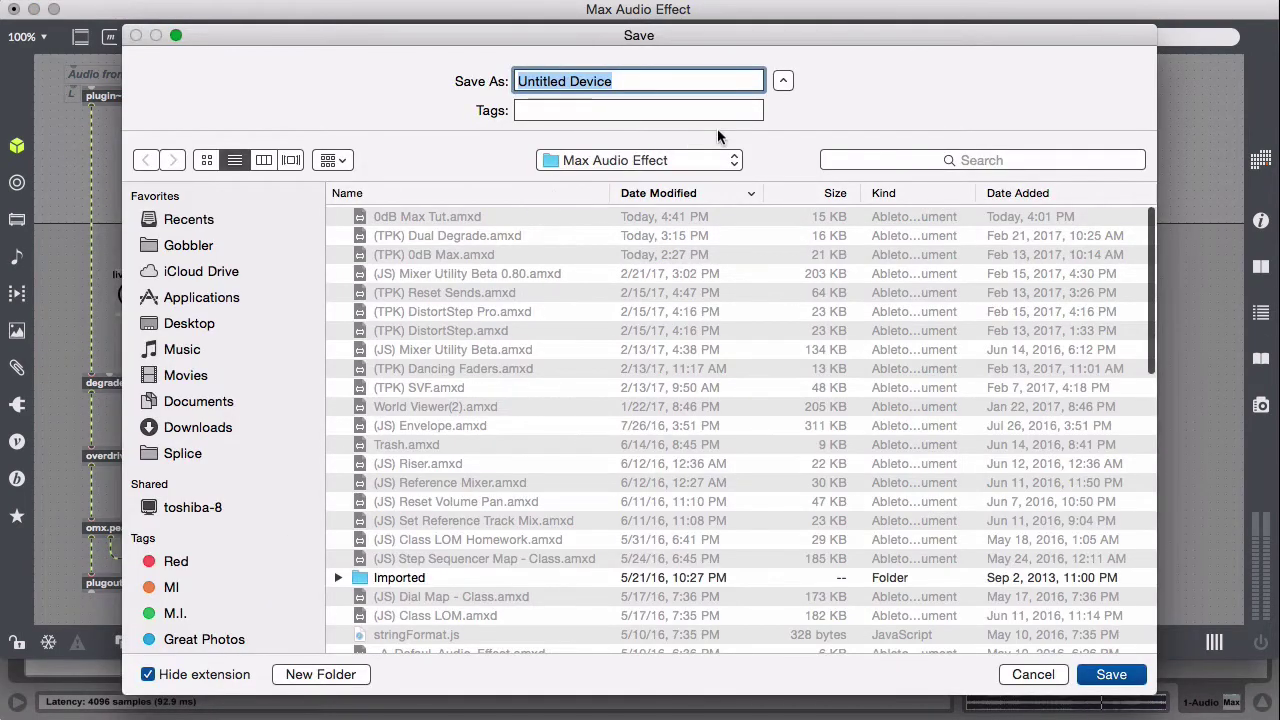
key(BackSpace)
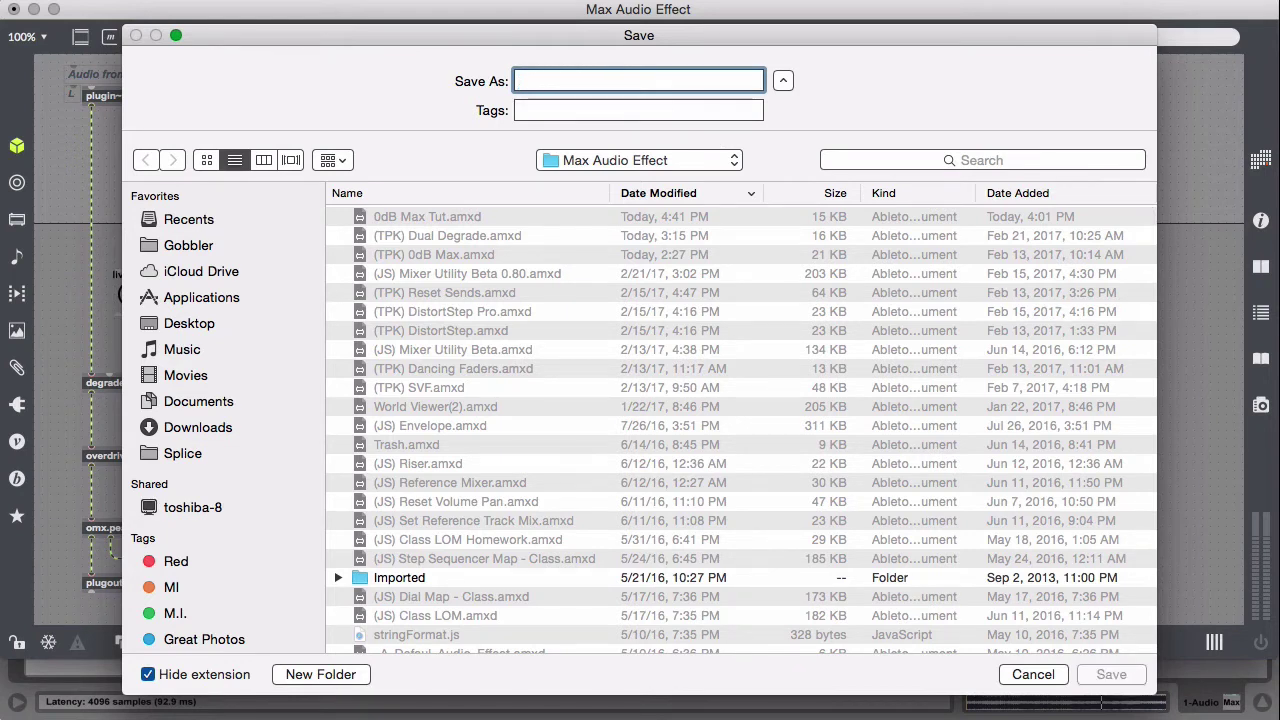
text(Dual Deg)
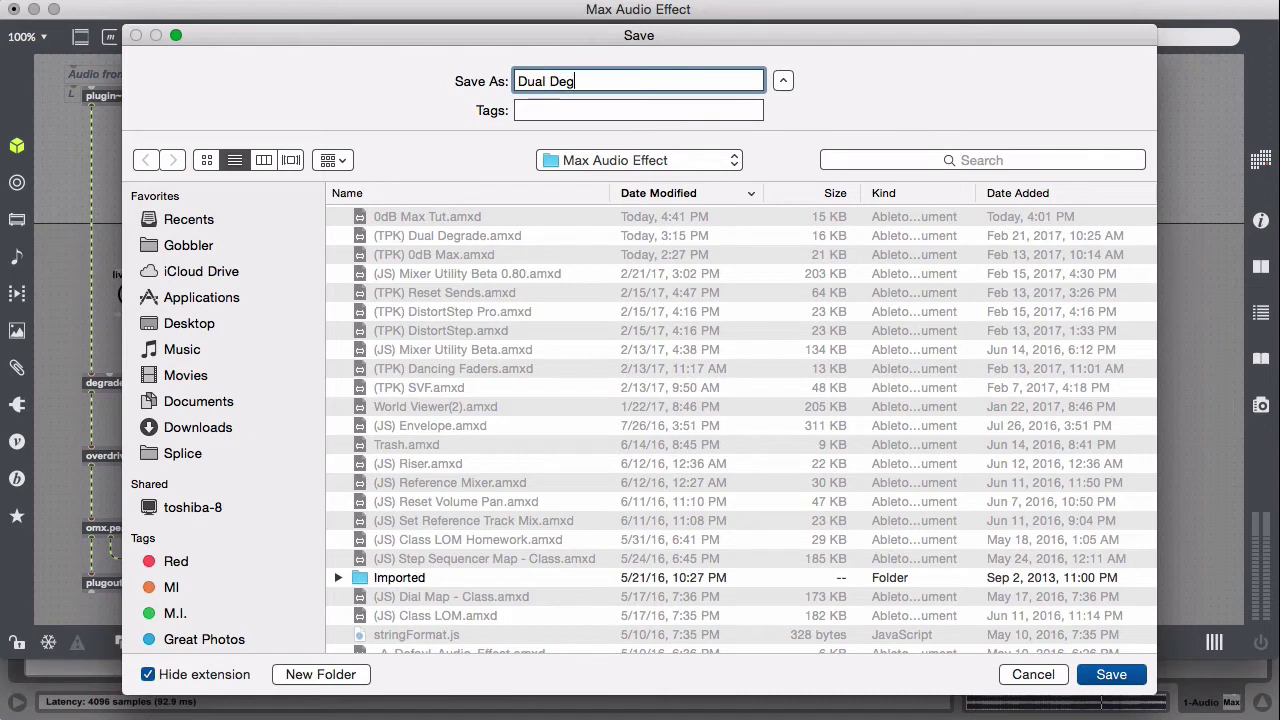
text(rade Tut)
key(Return)
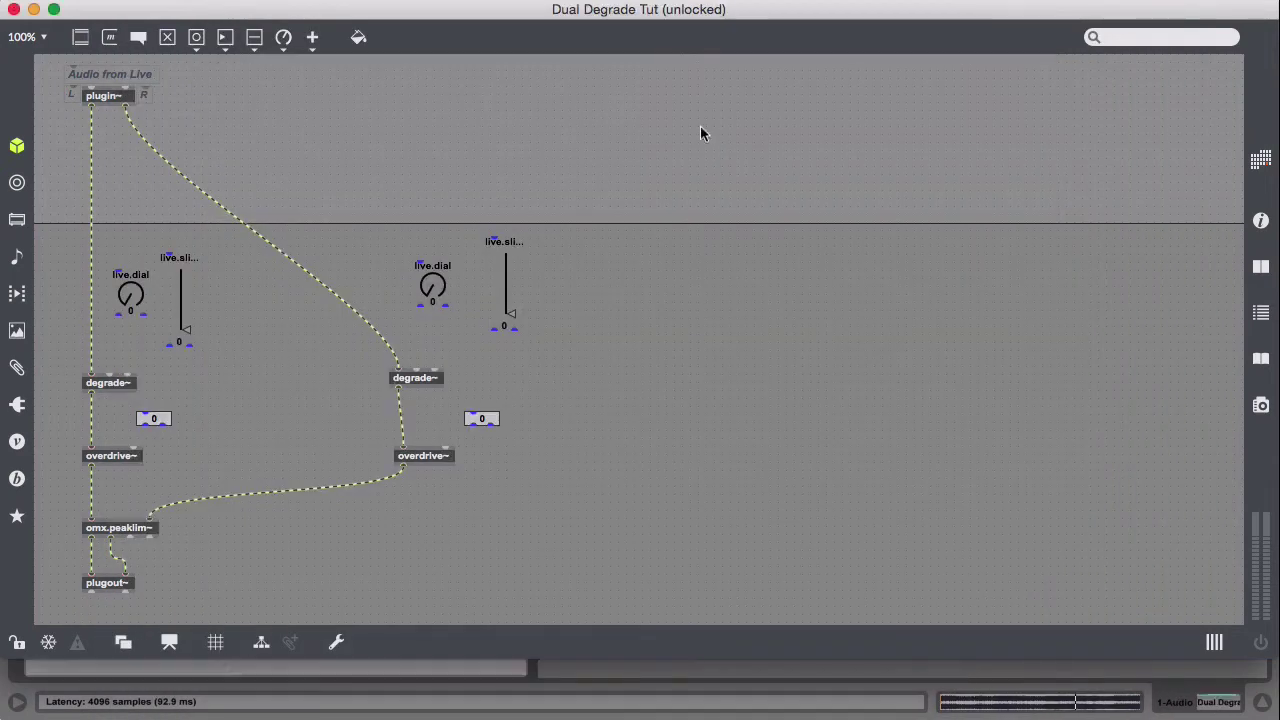
right_click(110, 378)
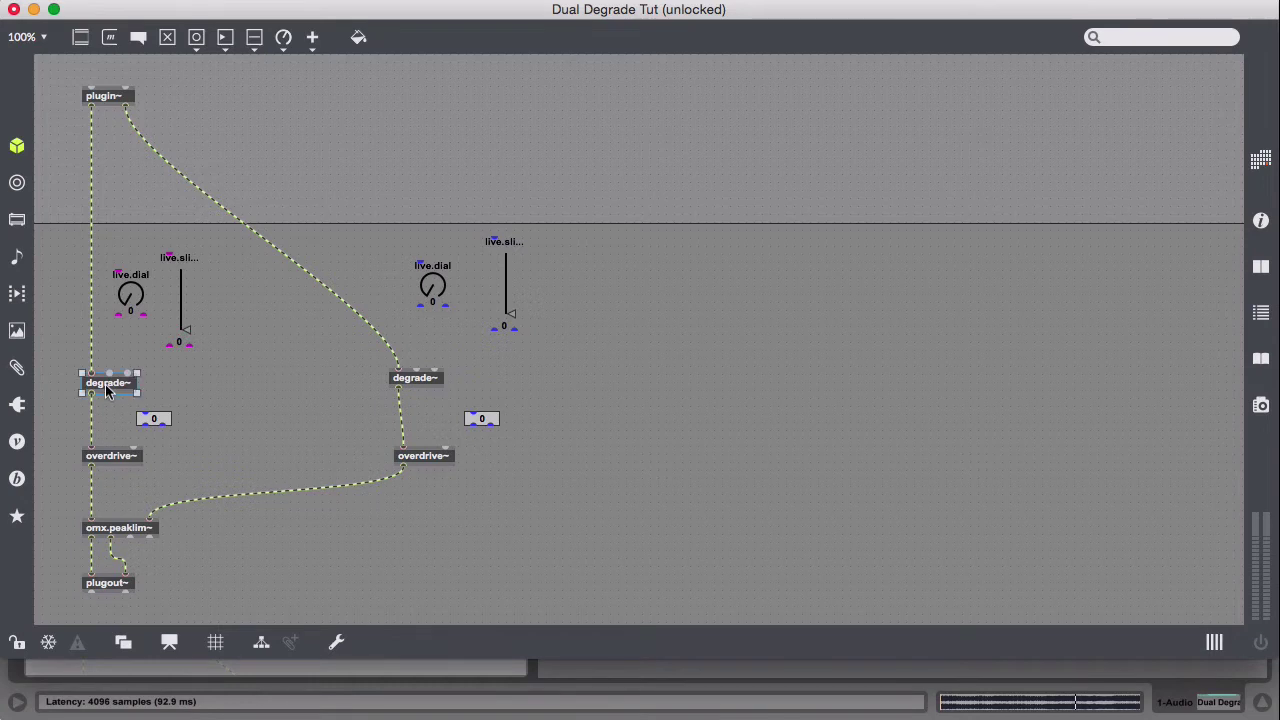
click(240, 366)
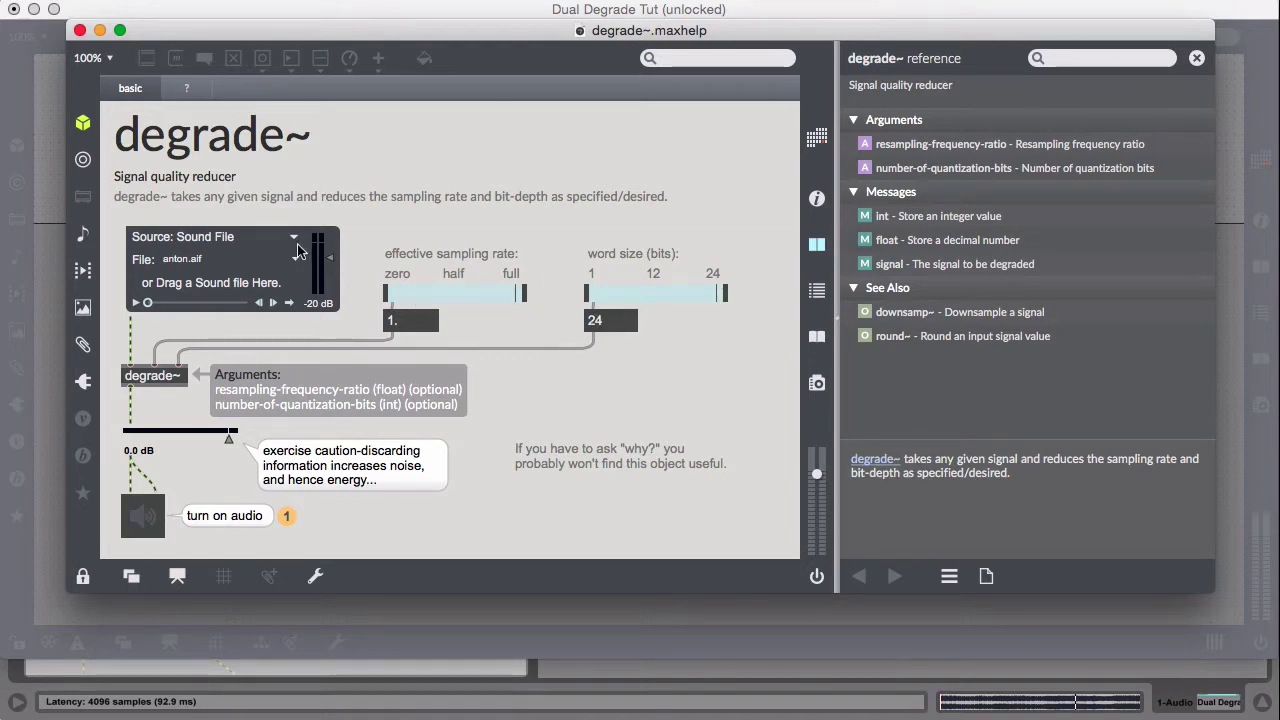
click(80, 31)
- Include the left dial in presentation and set its Range/Enum to 0. 1
right_click(136, 285)
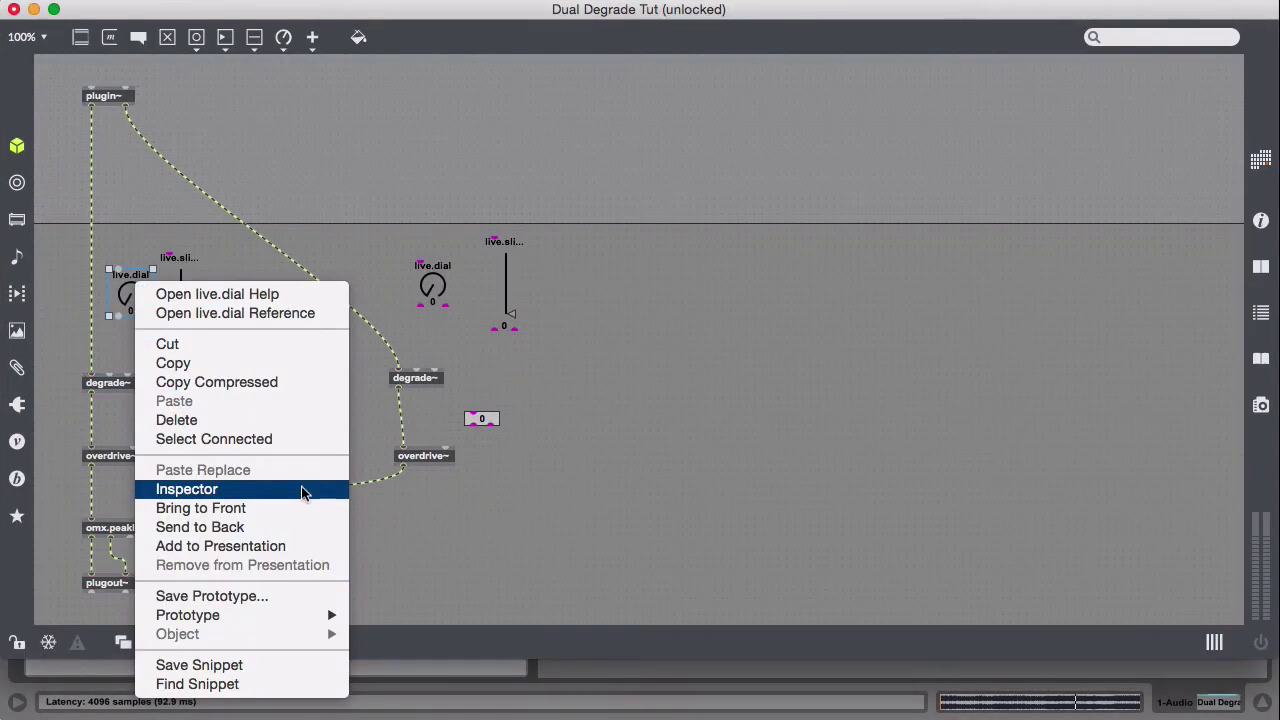
click(303, 493)
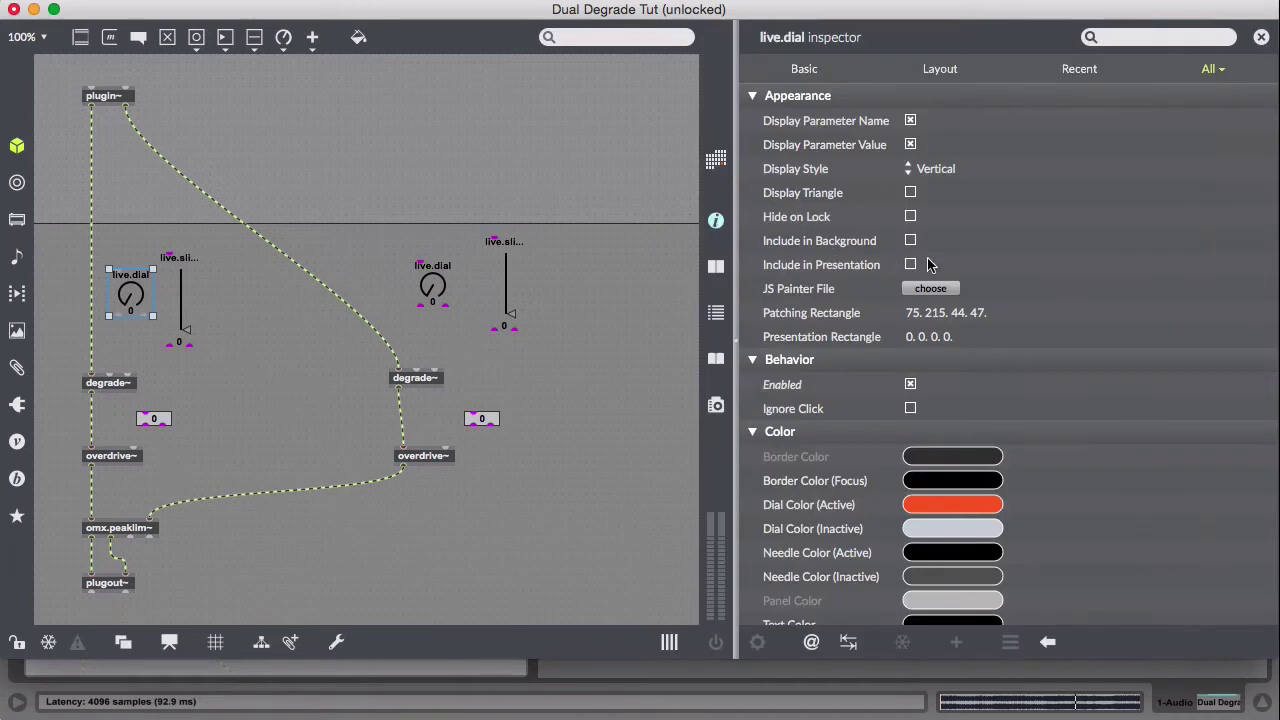
click(911, 266)
scroll(920, 390, down, 10)
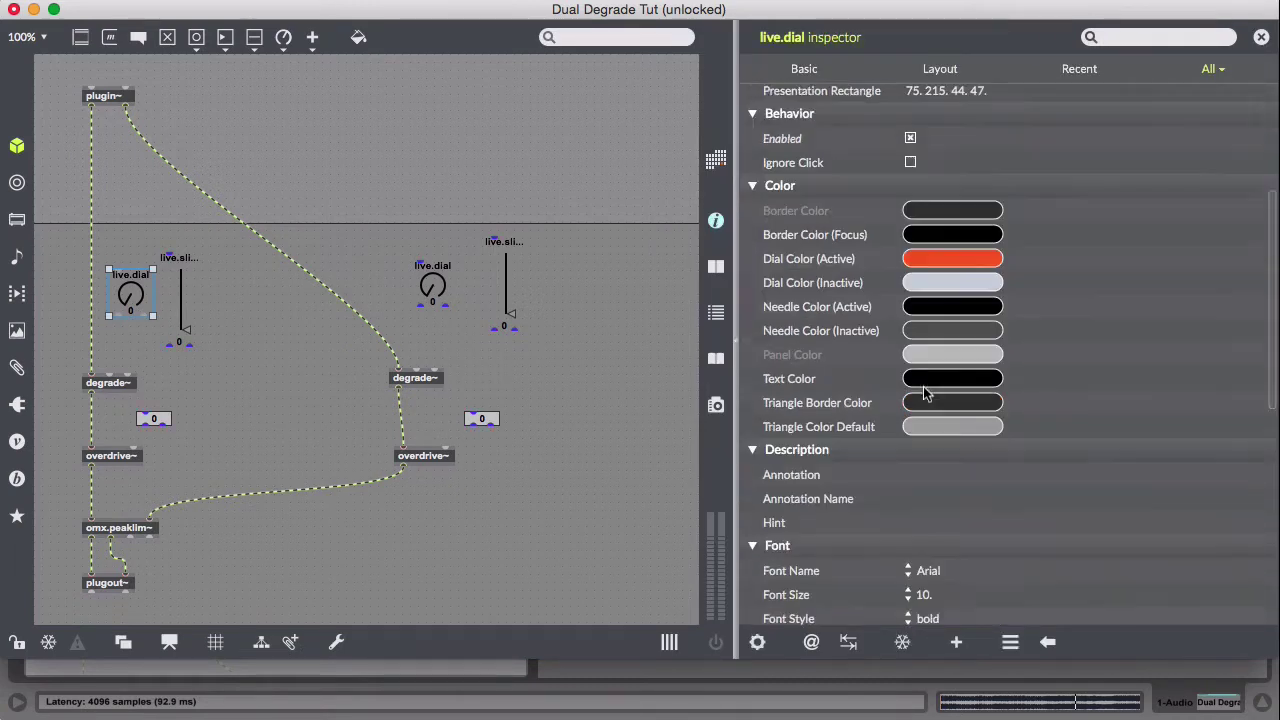
scroll(940, 380, down, 5)
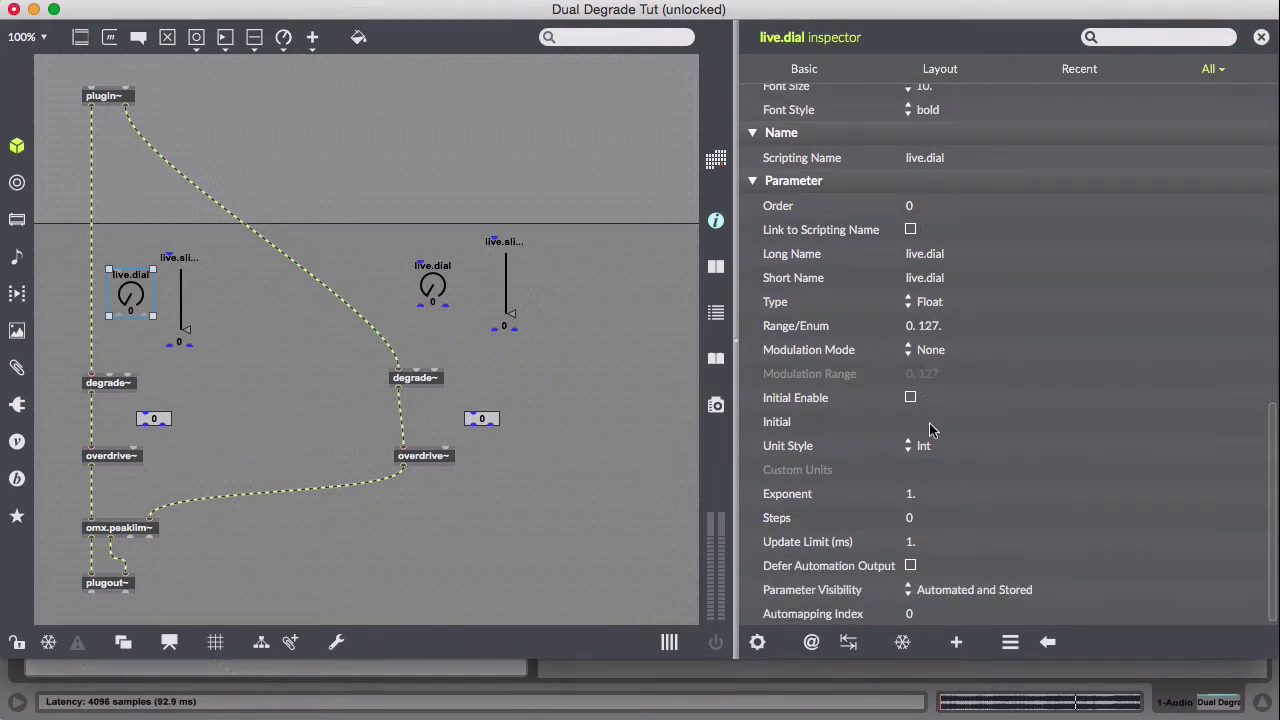
click(937, 327)
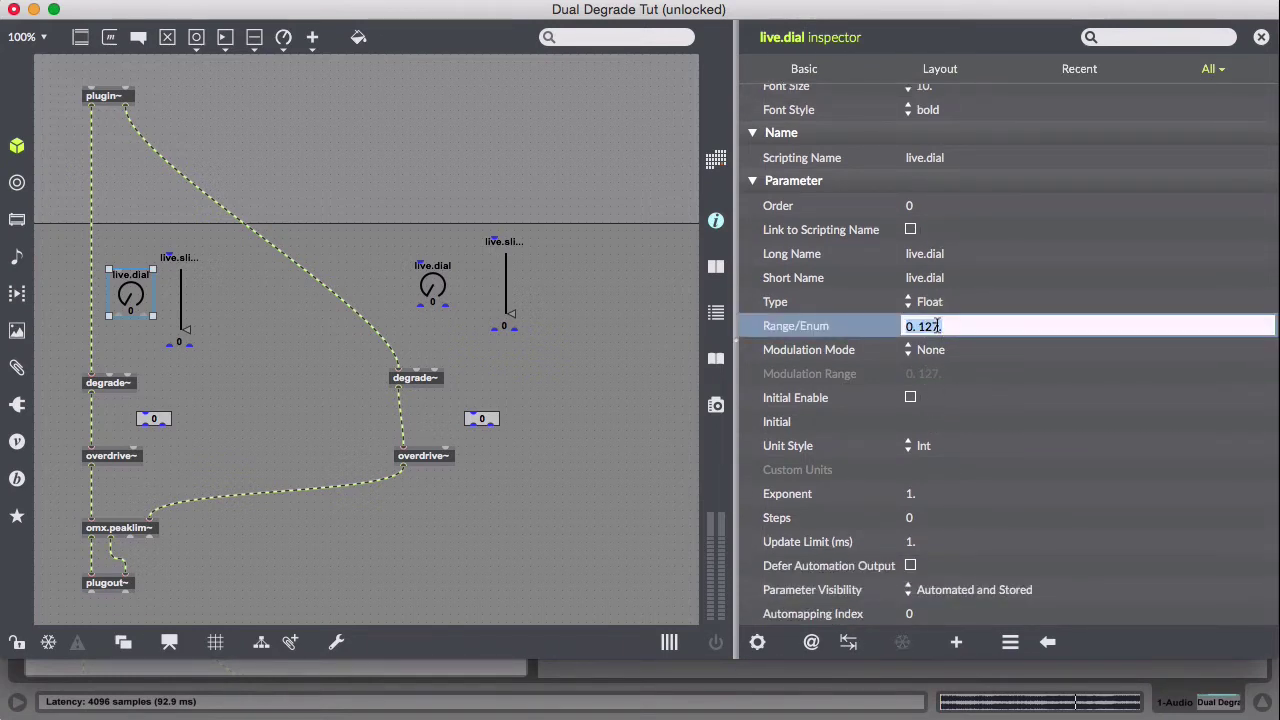
click(937, 327)
text(.)
key(Return)
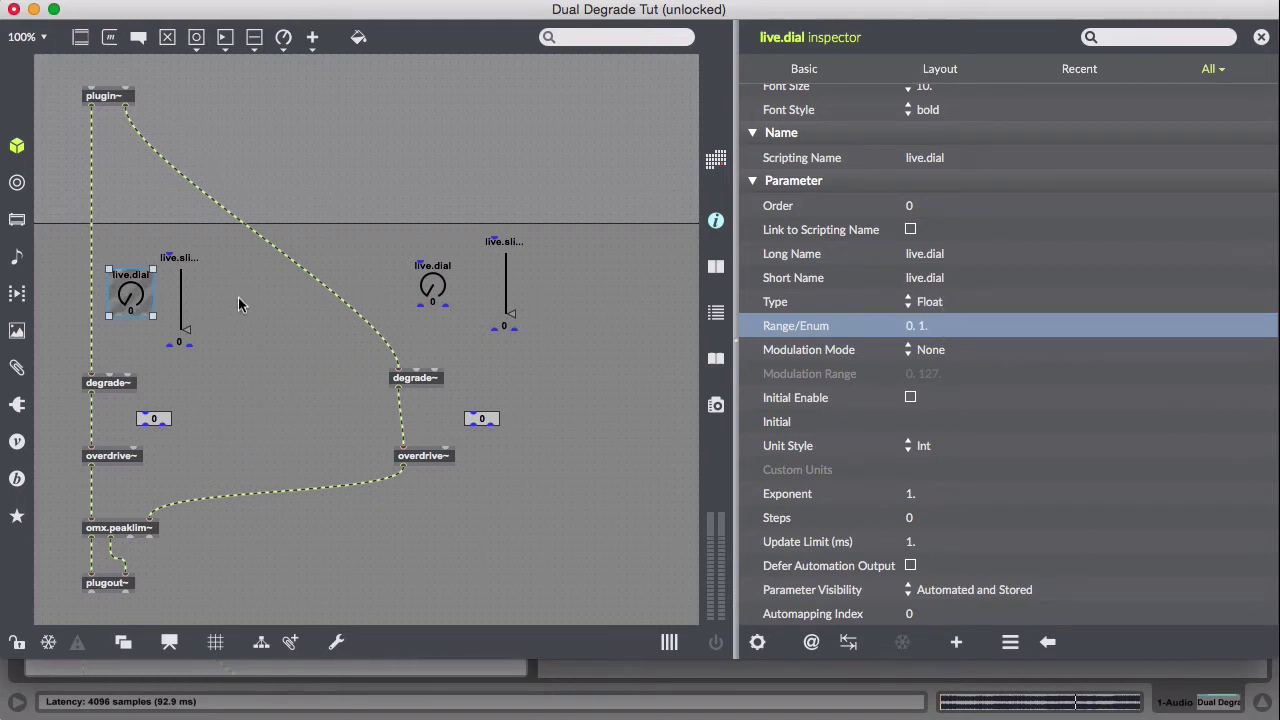
- Open the degrade~ help patch, try varying the sampling rate, then close it
right_click(120, 382)
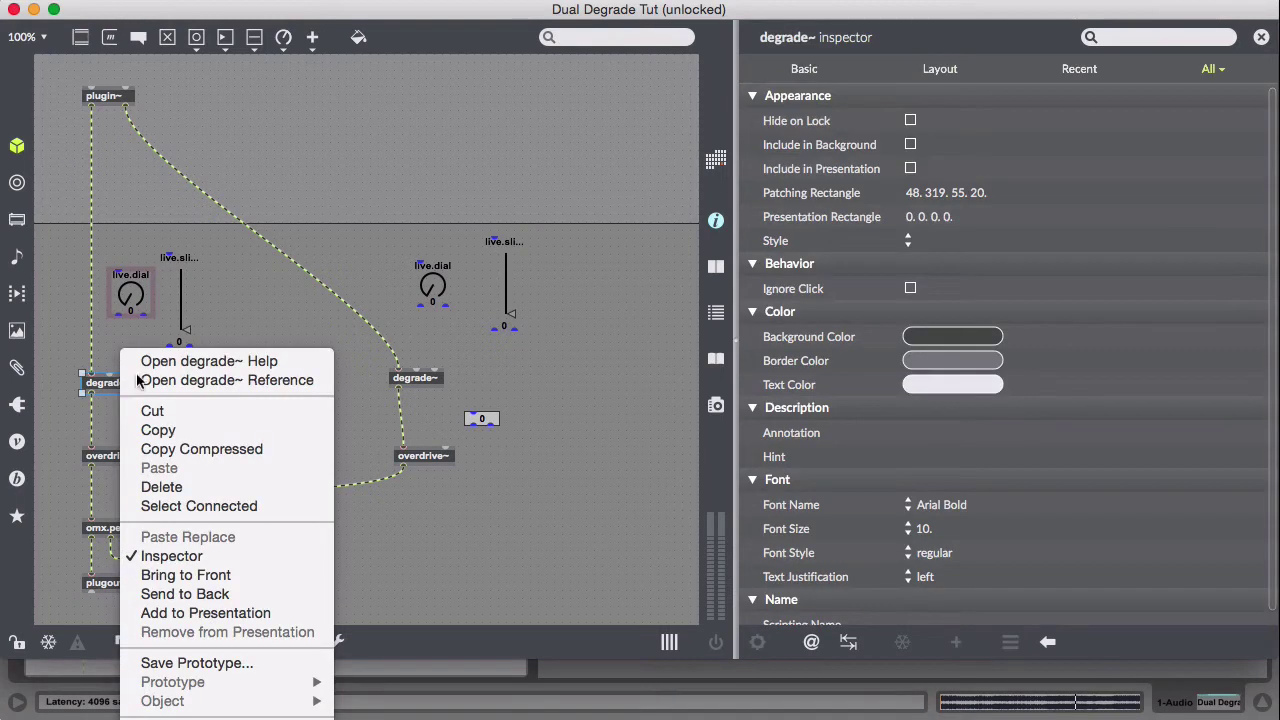
click(286, 361)
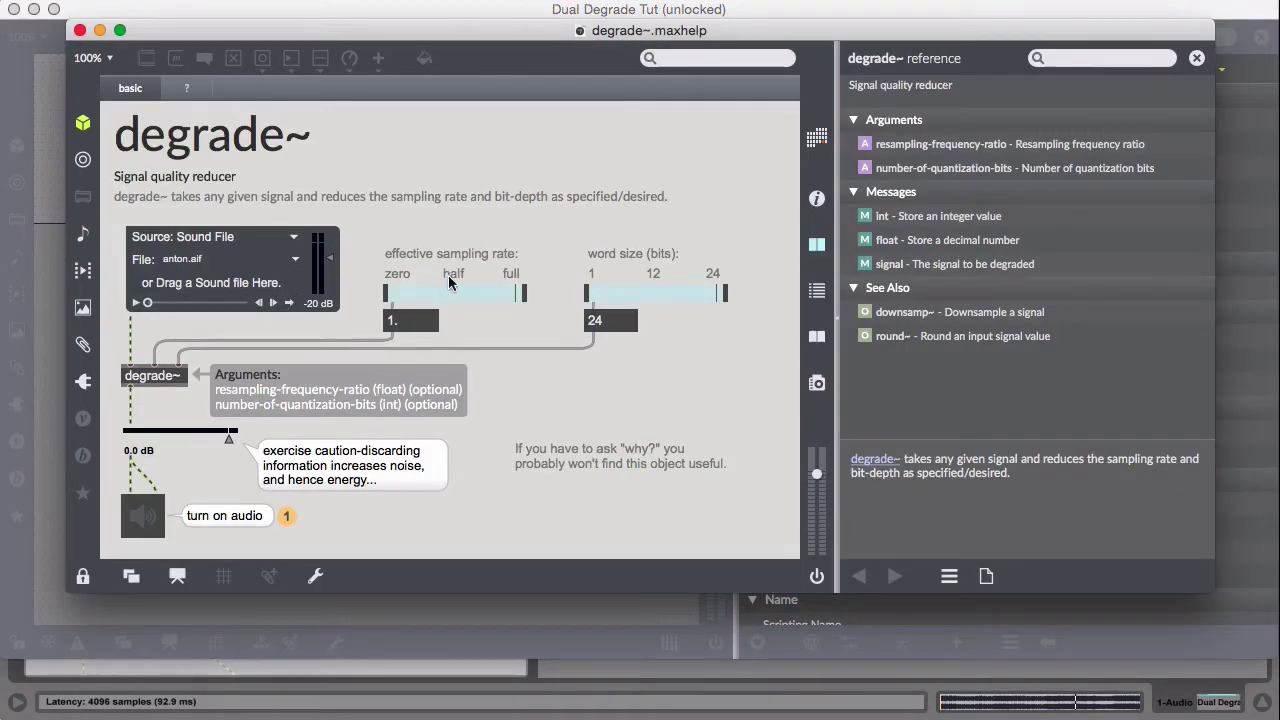
drag(449, 286, 519, 290)
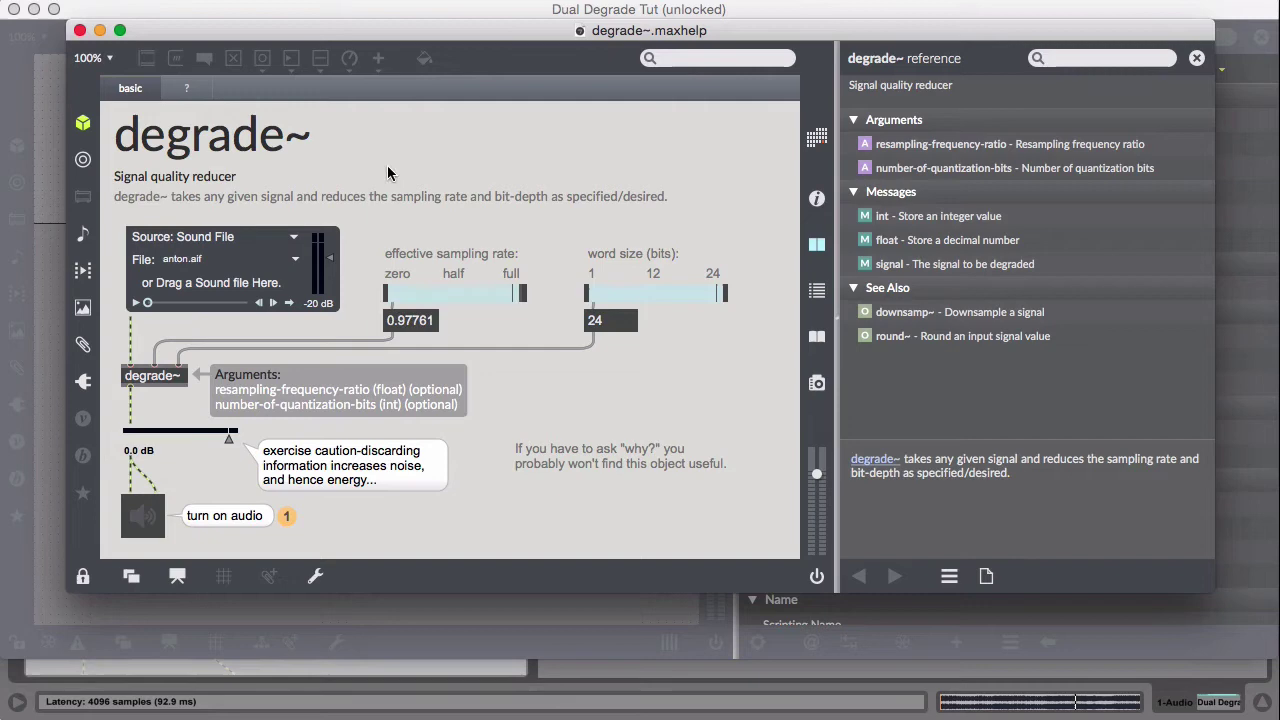
key(super+w)
- Set the left dial's Unit Style to Float and connect it to the left degrade~
scroll(925, 507, down, 1)
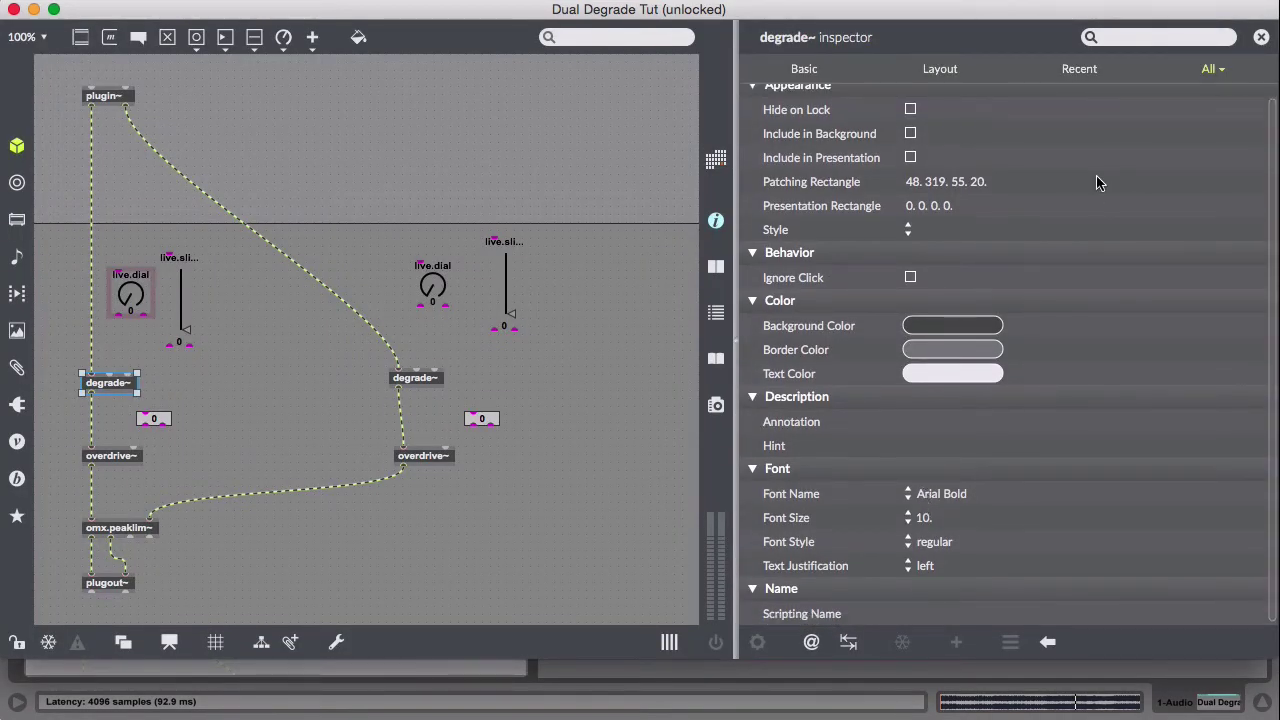
scroll(1098, 182, down, 1)
scroll(1005, 231, up, 1)
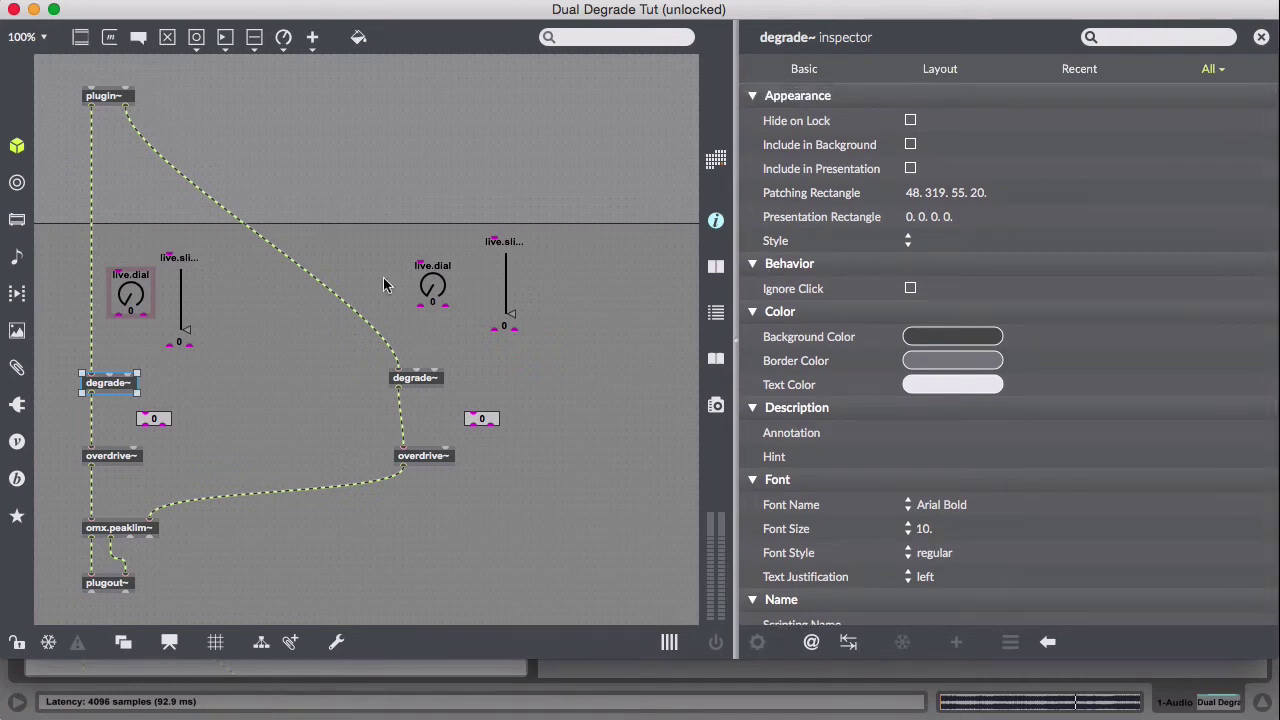
click(131, 300)
scroll(925, 312, down, 10)
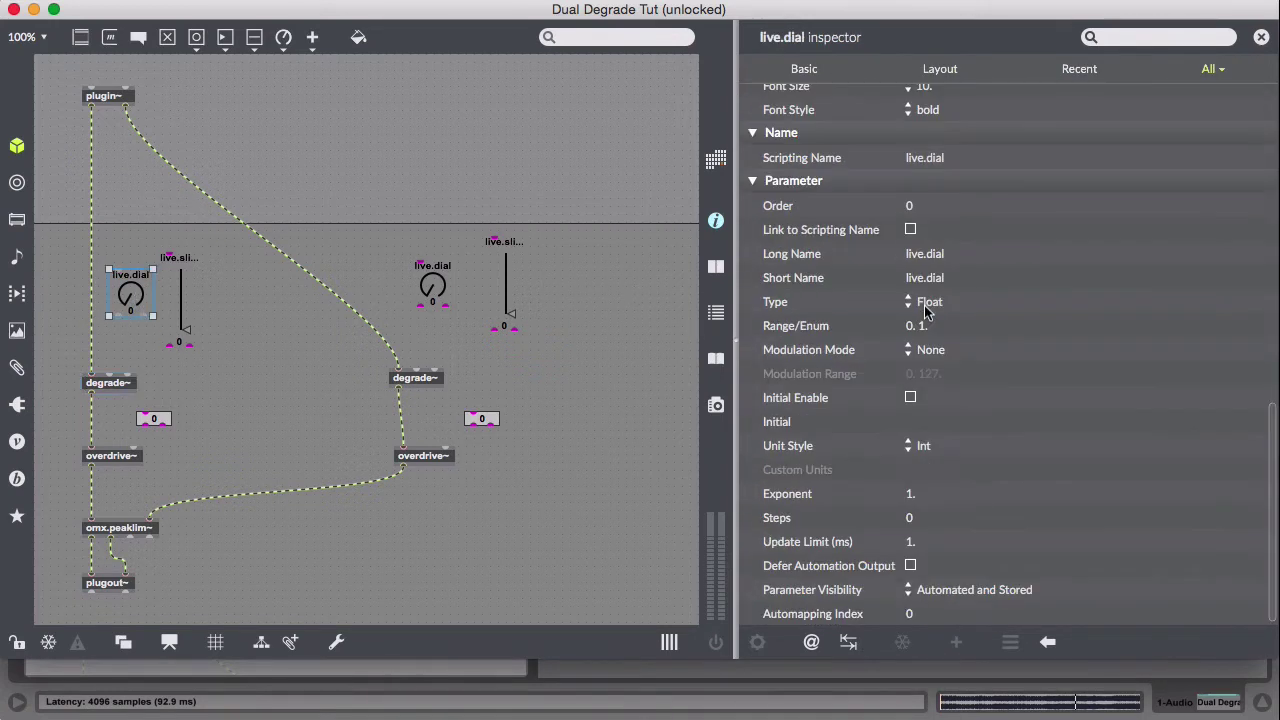
click(910, 440)
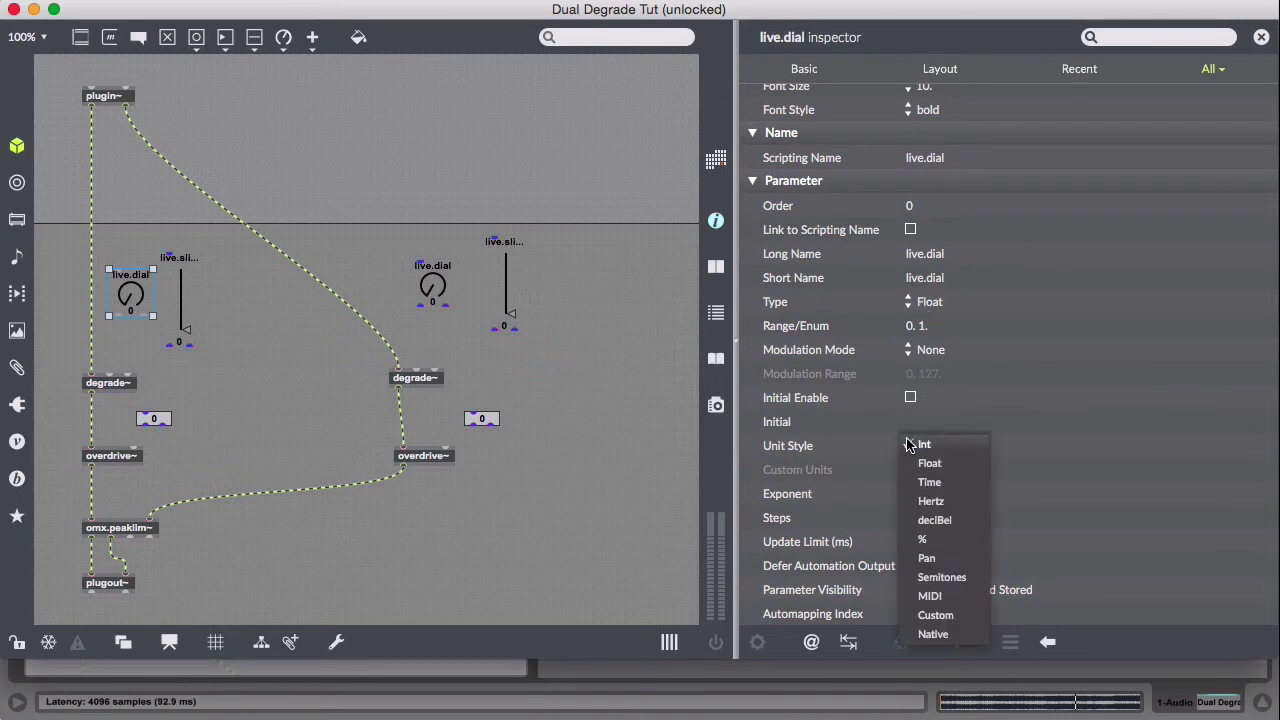
click(945, 460)
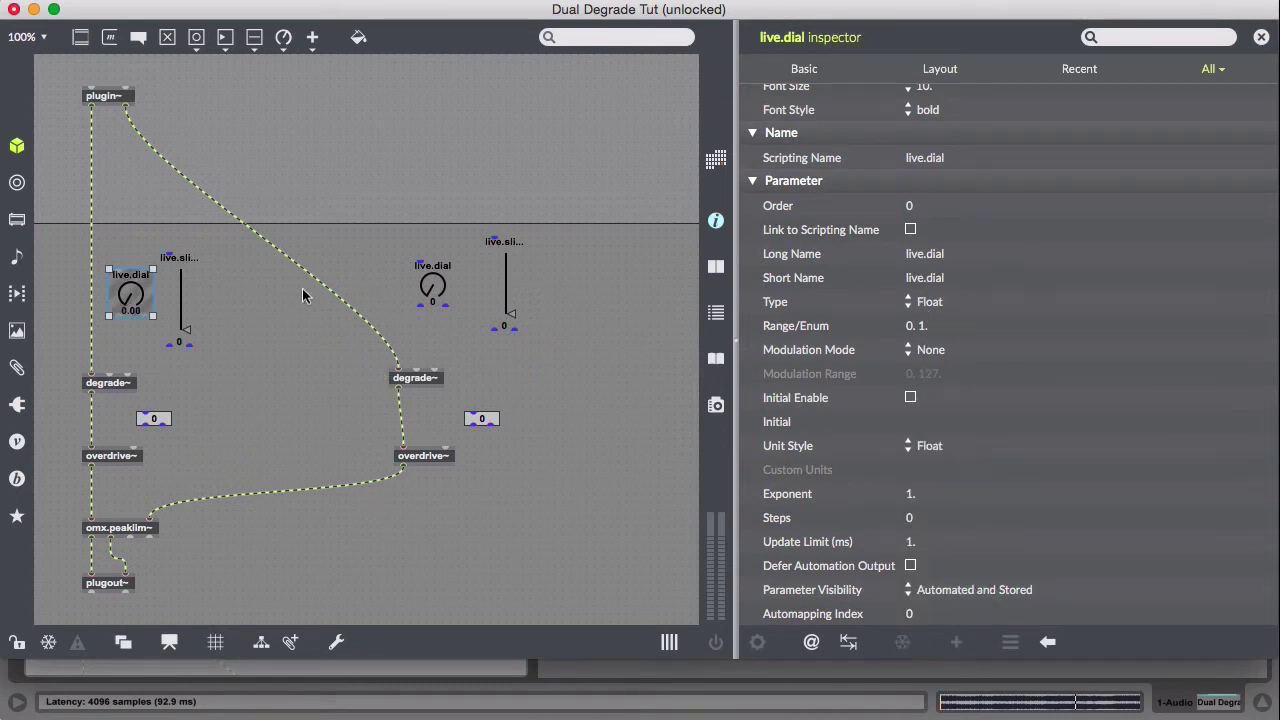
click(279, 333)
click(125, 297)
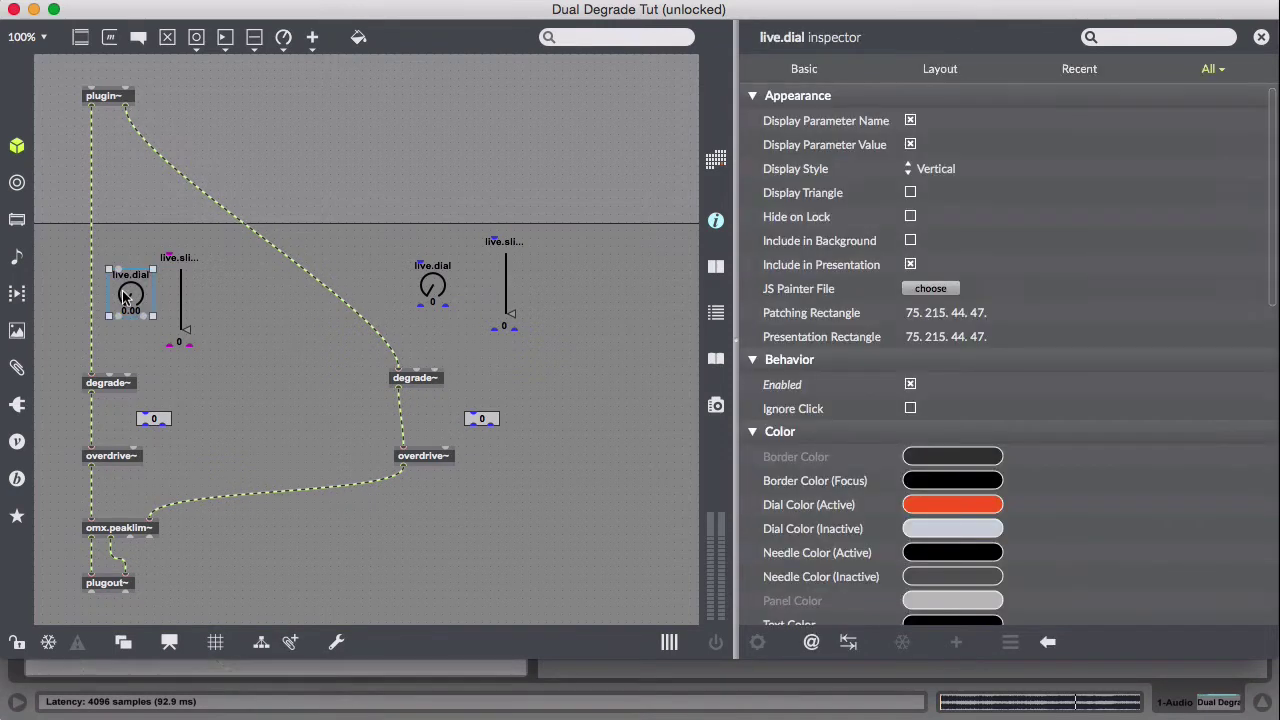
drag(117, 318, 110, 376)
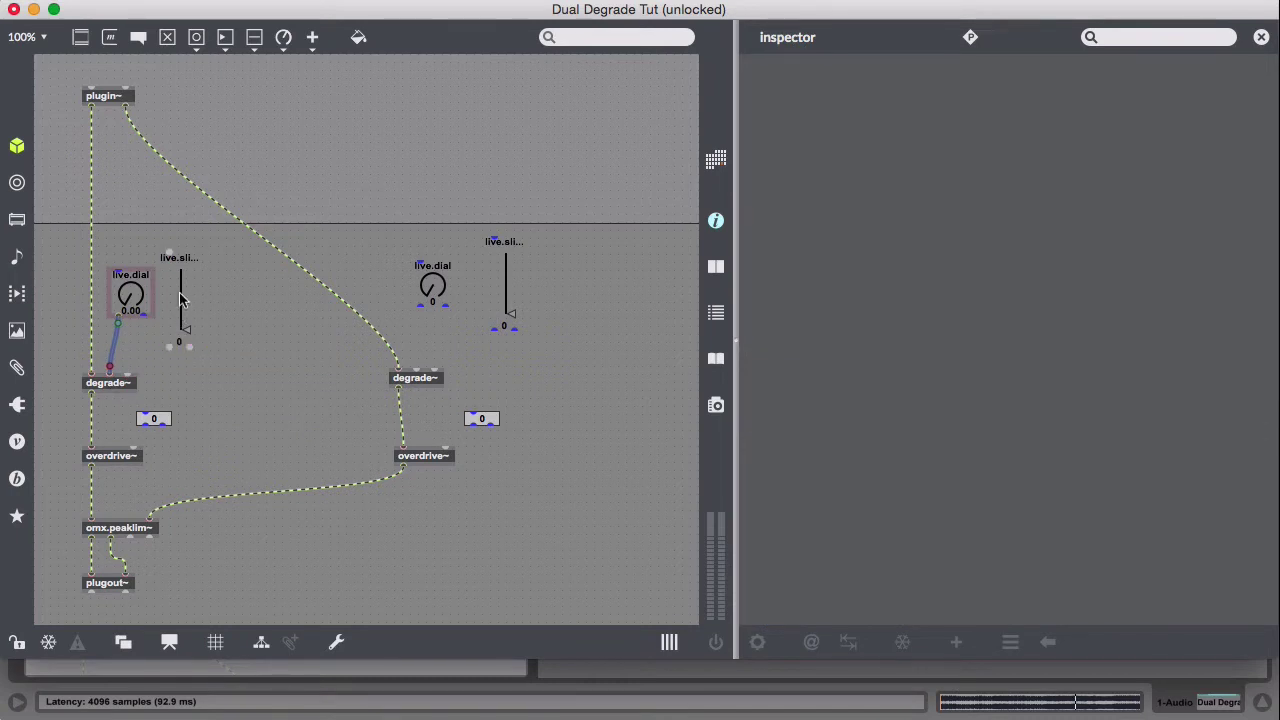
- Set the left live.slider's Range/Enum to 1 24 and its Type to Int (0-255)
drag(180, 298, 187, 288)
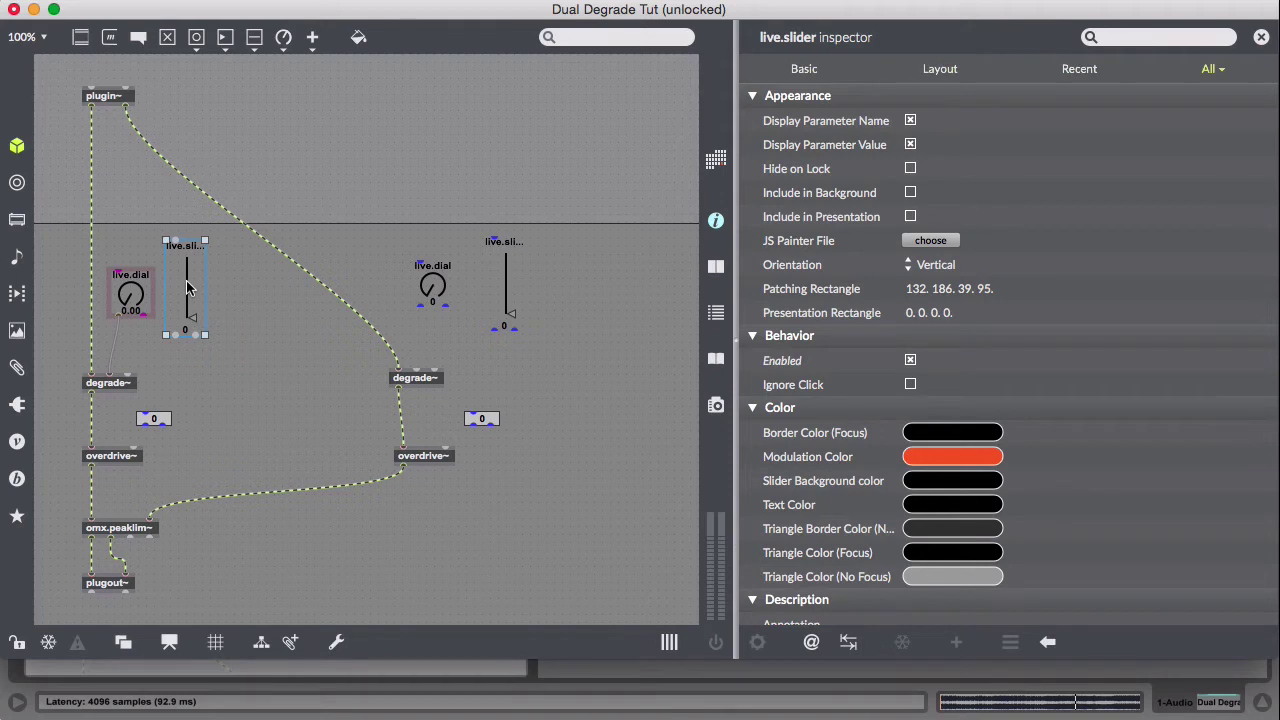
key(super+Tab)
scroll(1040, 305, down, 8)
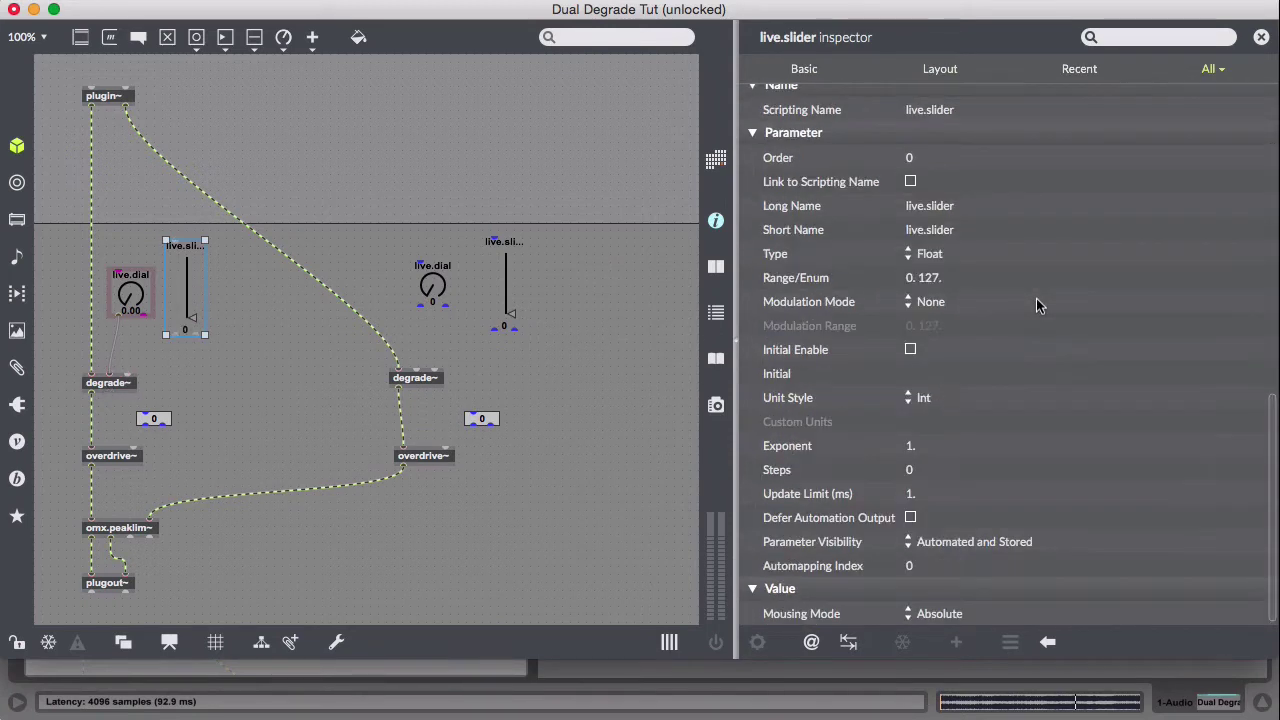
click(279, 302)
click(197, 294)
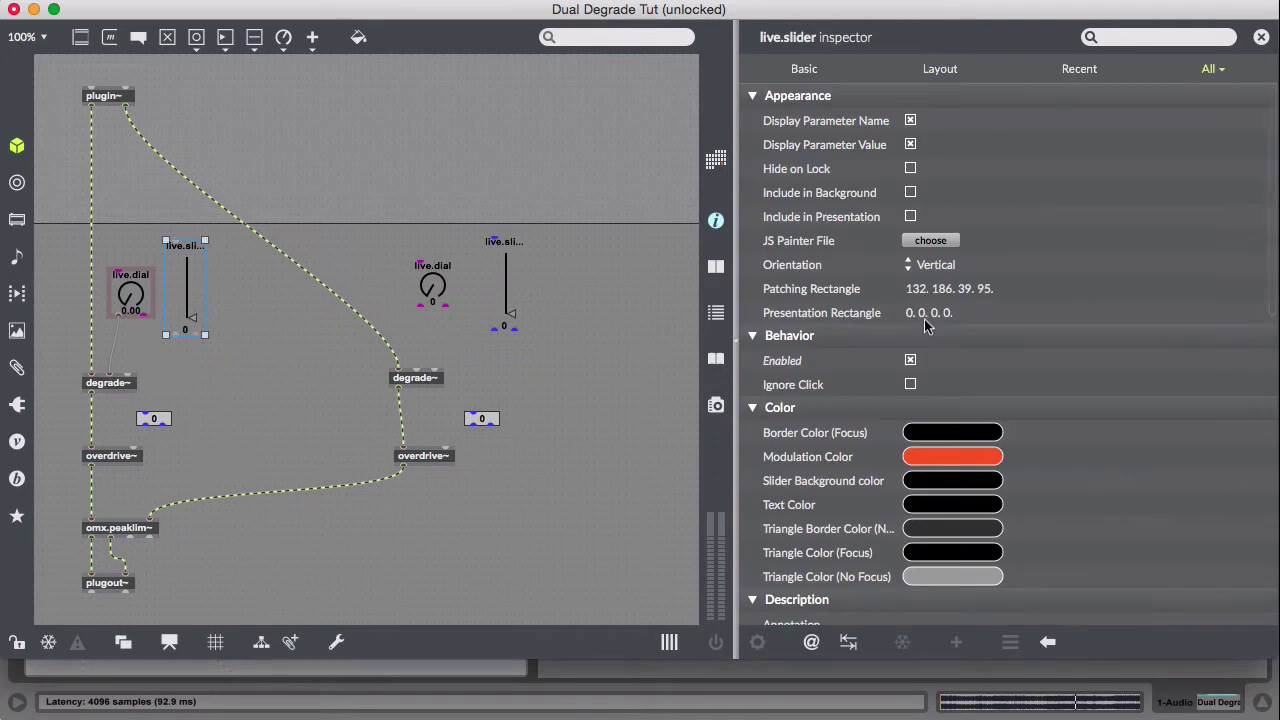
scroll(940, 300, down, 10)
click(931, 277)
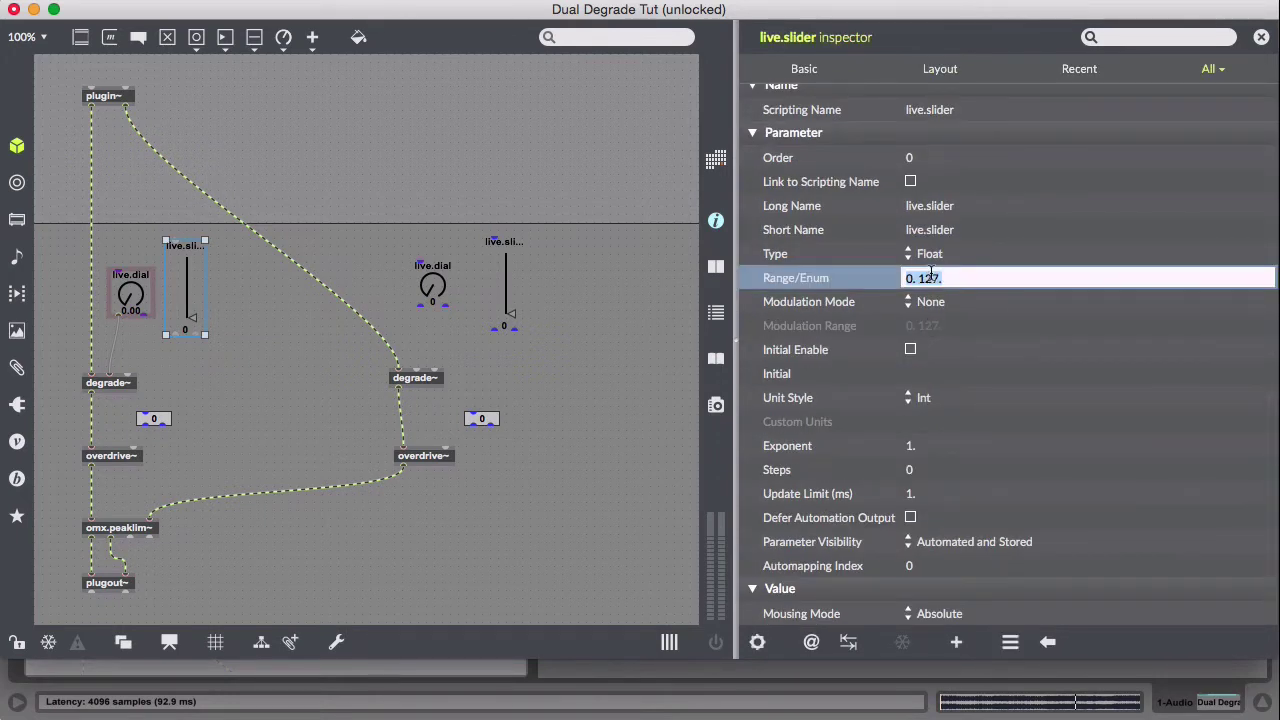
text(1 24)
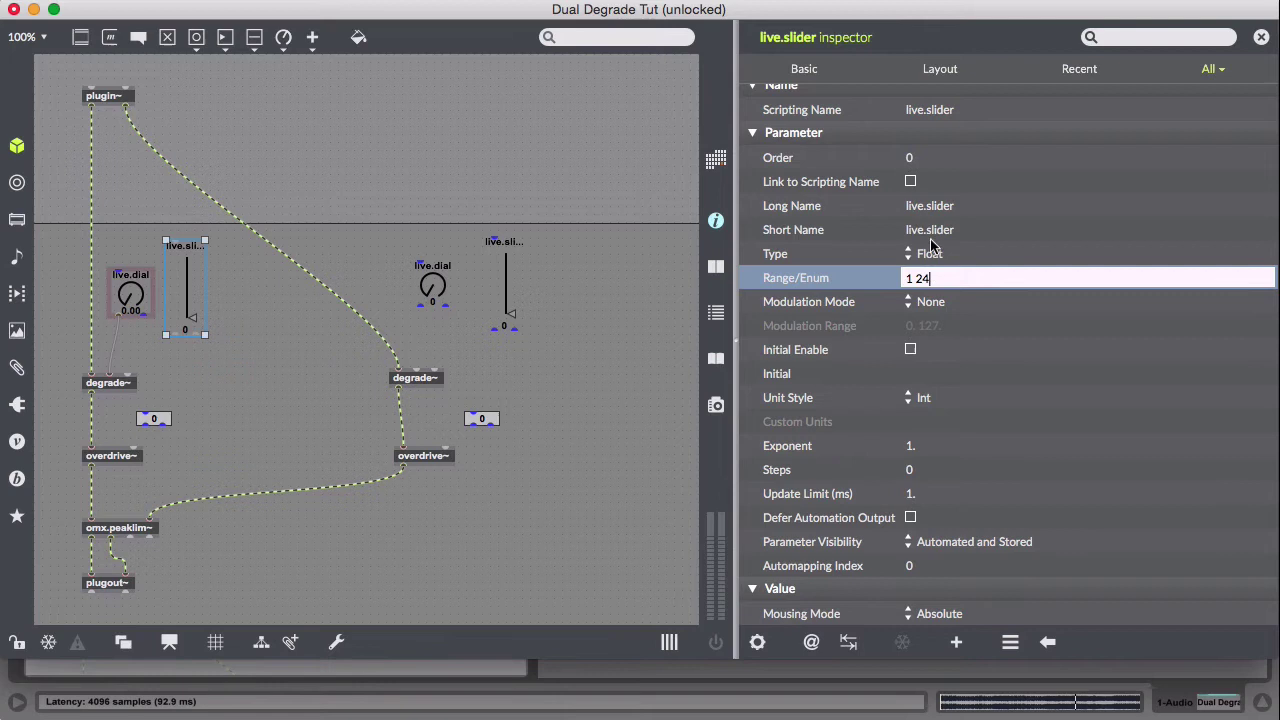
click(930, 251)
click(955, 272)
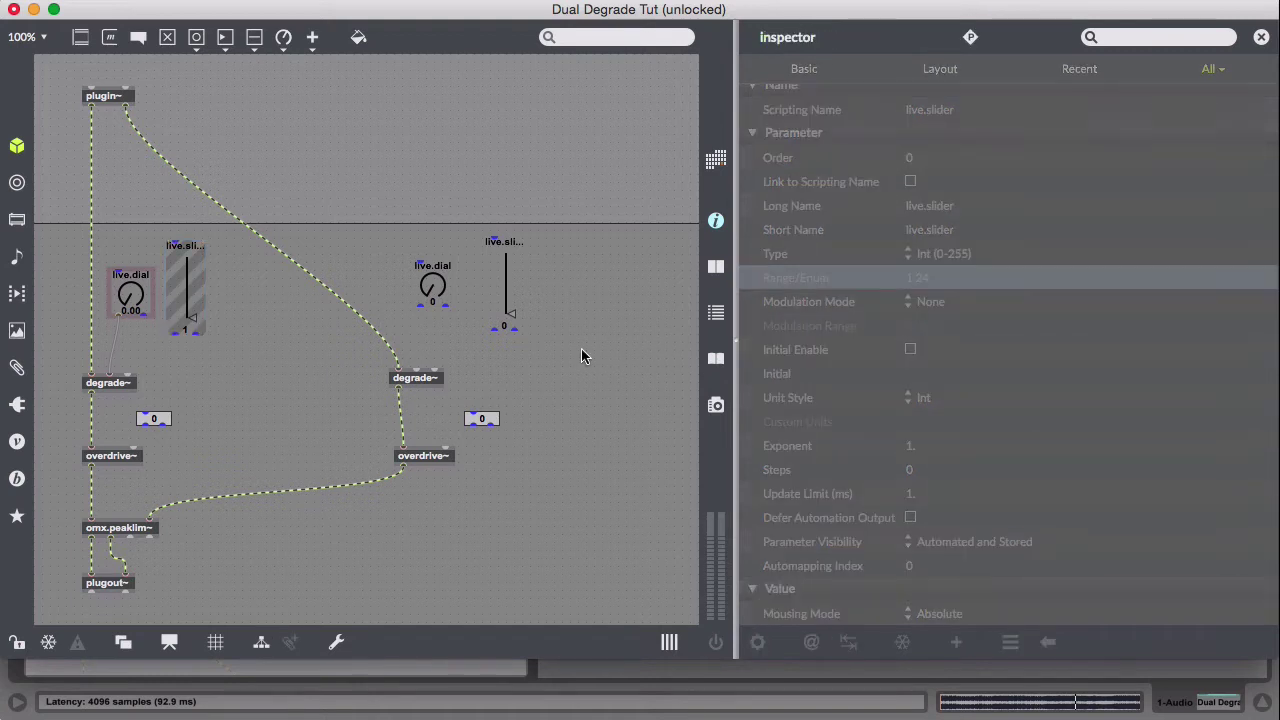
- Connect the left slider to degrade~'s right inlet and delete the right dial and slider
click(250, 289)
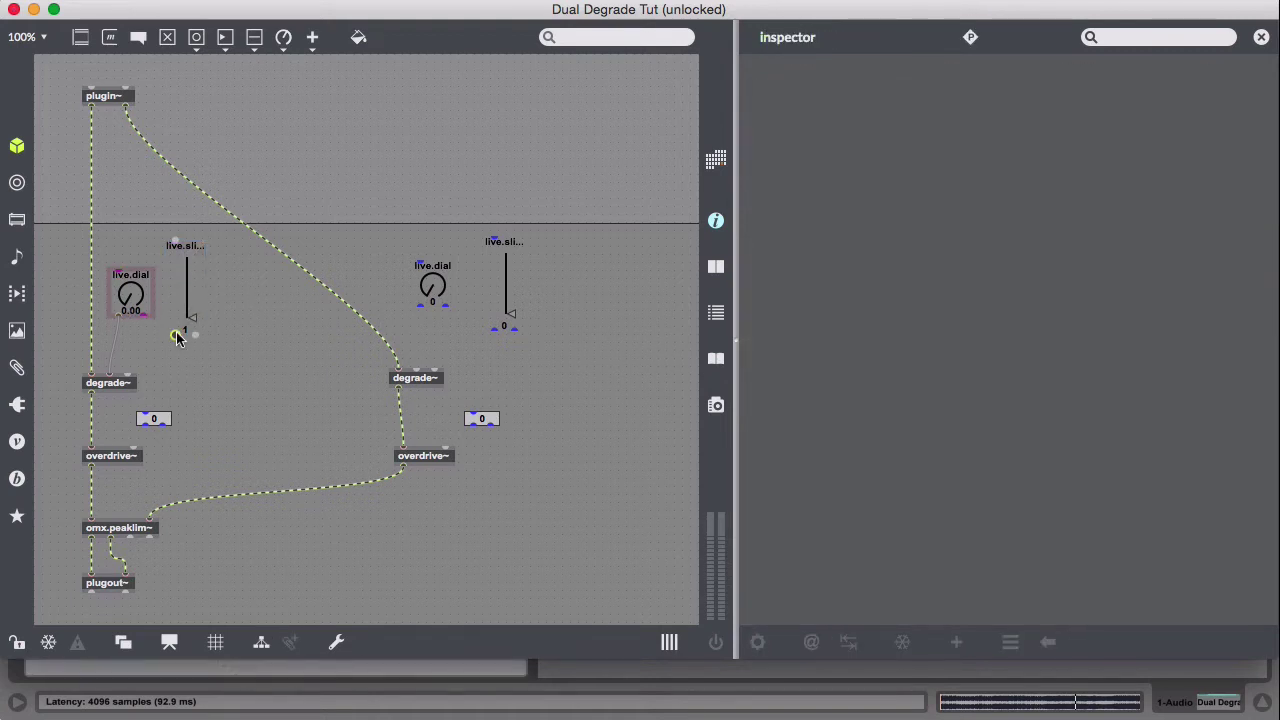
drag(176, 333, 128, 374)
drag(394, 211, 596, 380)
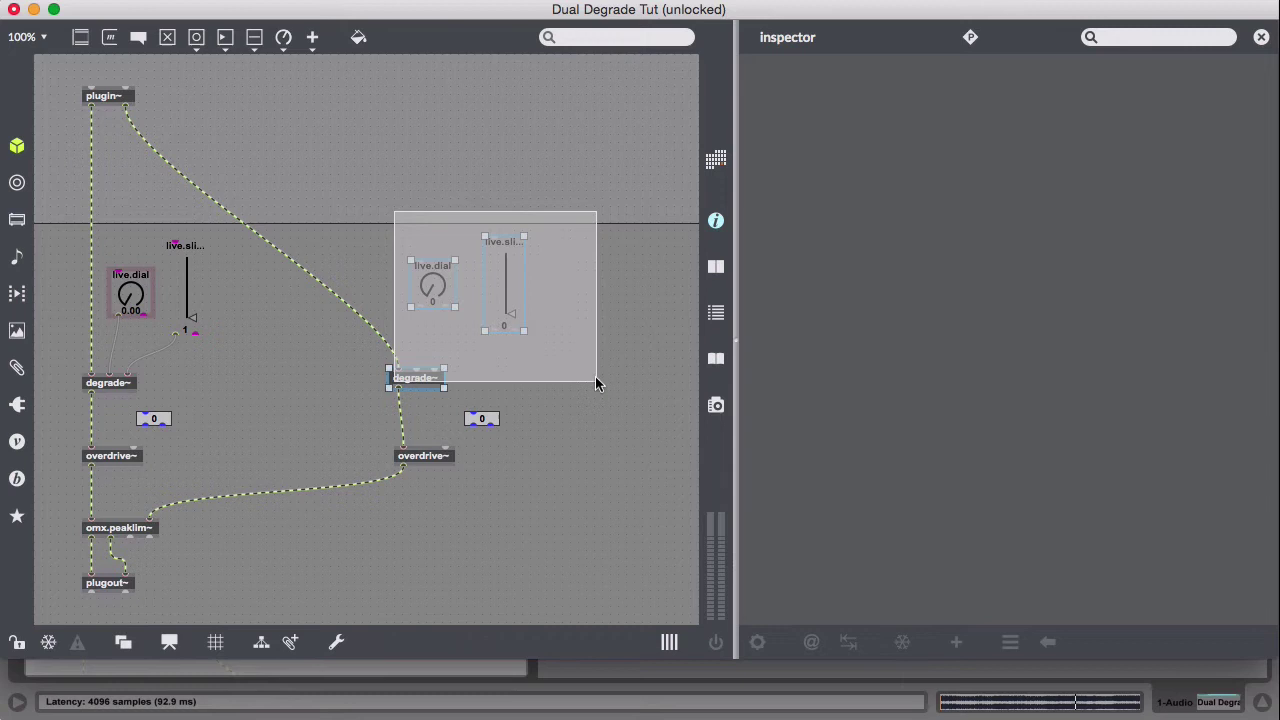
drag(596, 382, 597, 332)
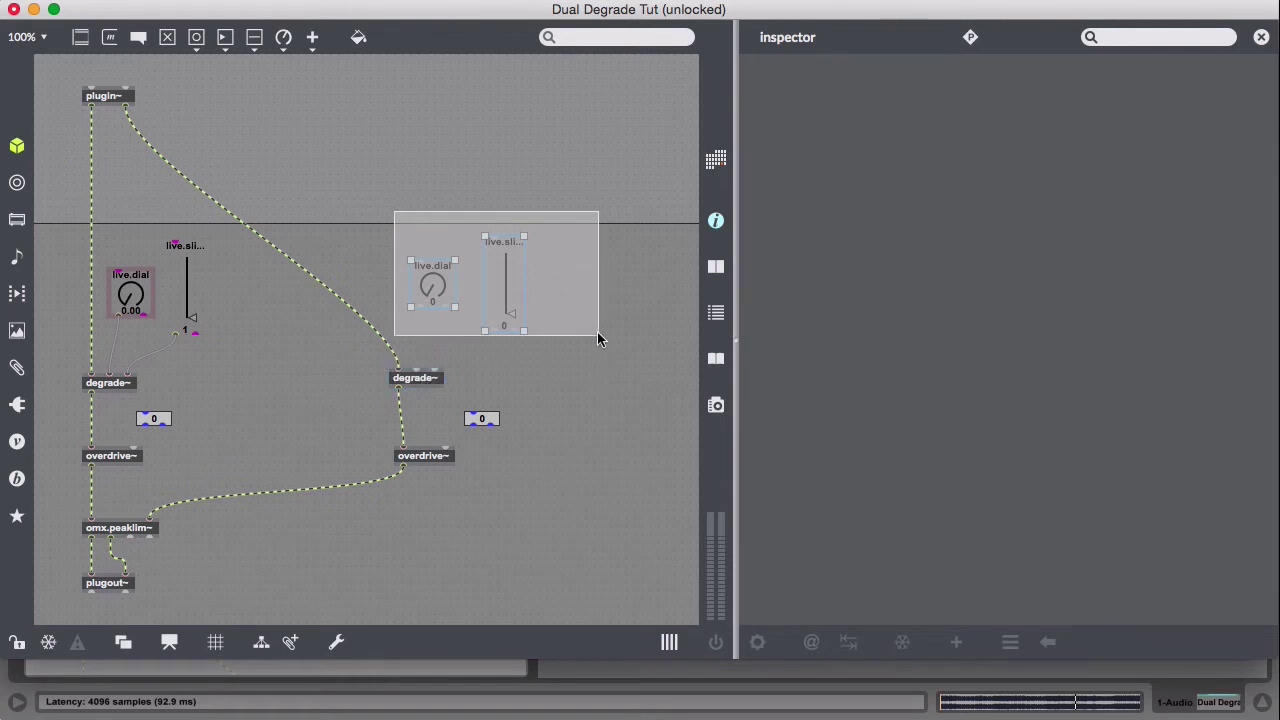
key(BackSpace)
- Duplicate the left dial and slider to the right channel and patch them into the right degrade~
mouse_move(276, 271)
mouse_down()
mouse_move(190, 335)
mouse_move(105, 320)
mouse_move(513, 276)
mouse_move(440, 276)
mouse_move(443, 305)
mouse_move(416, 367)
mouse_up()
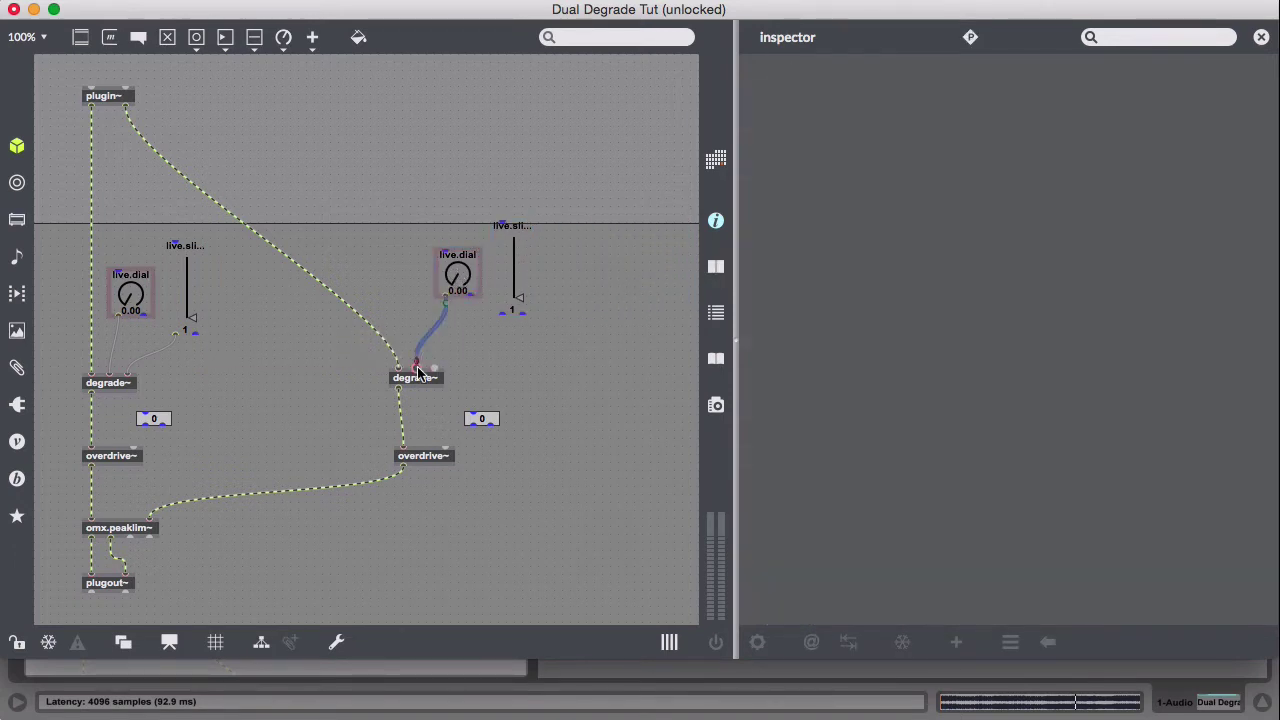
drag(502, 313, 436, 366)
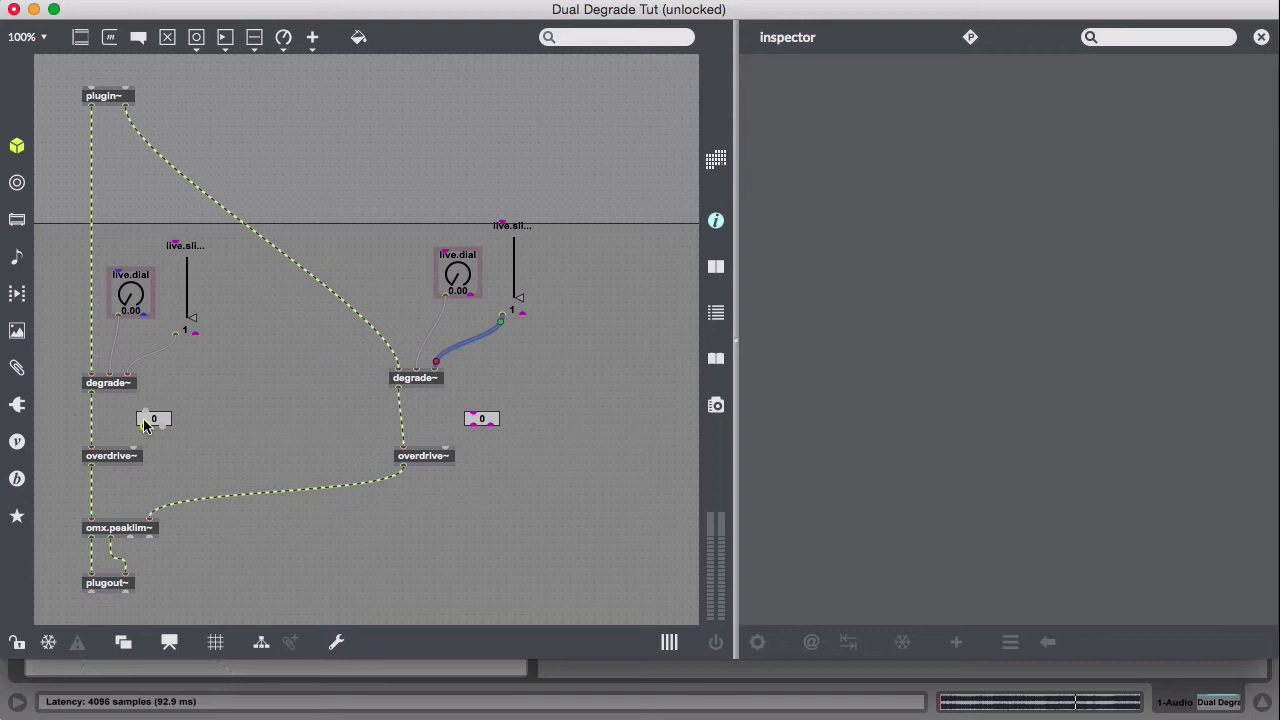
drag(143, 424, 136, 455)
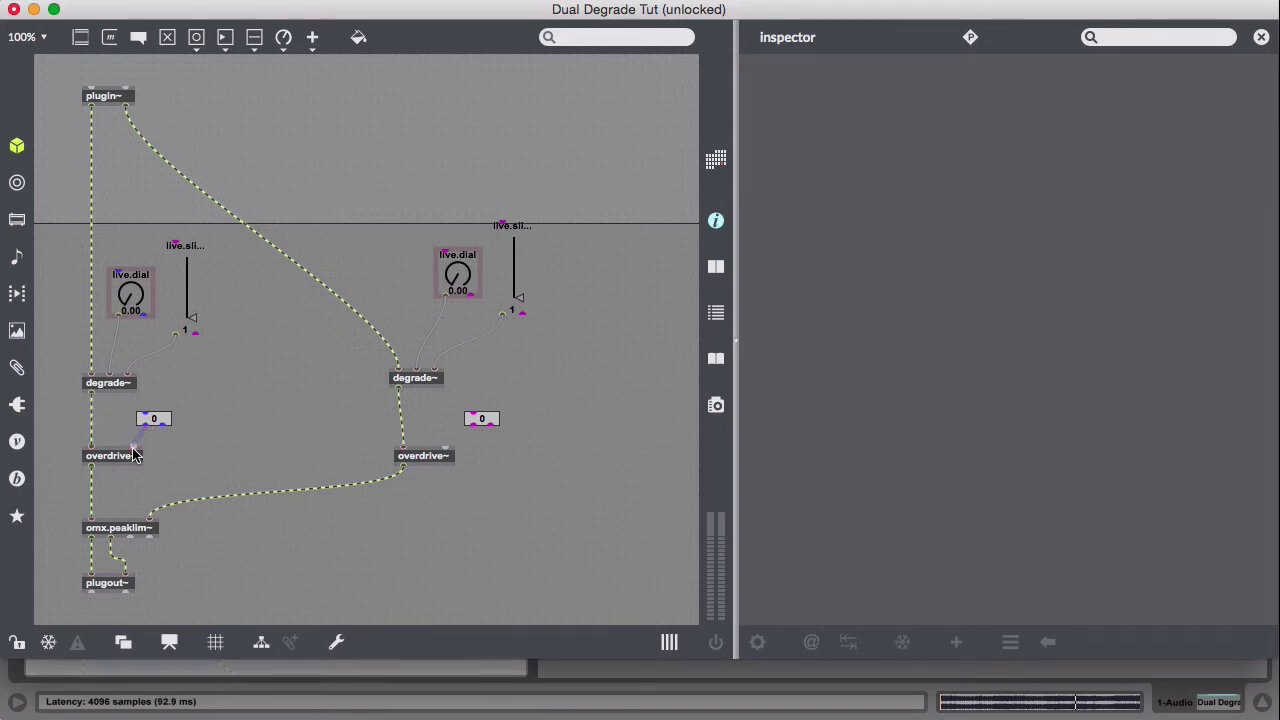
- Replace the right number box with a copy of the left one and wire both into their overdrive~ right inlets
click(489, 415)
key(BackSpace)
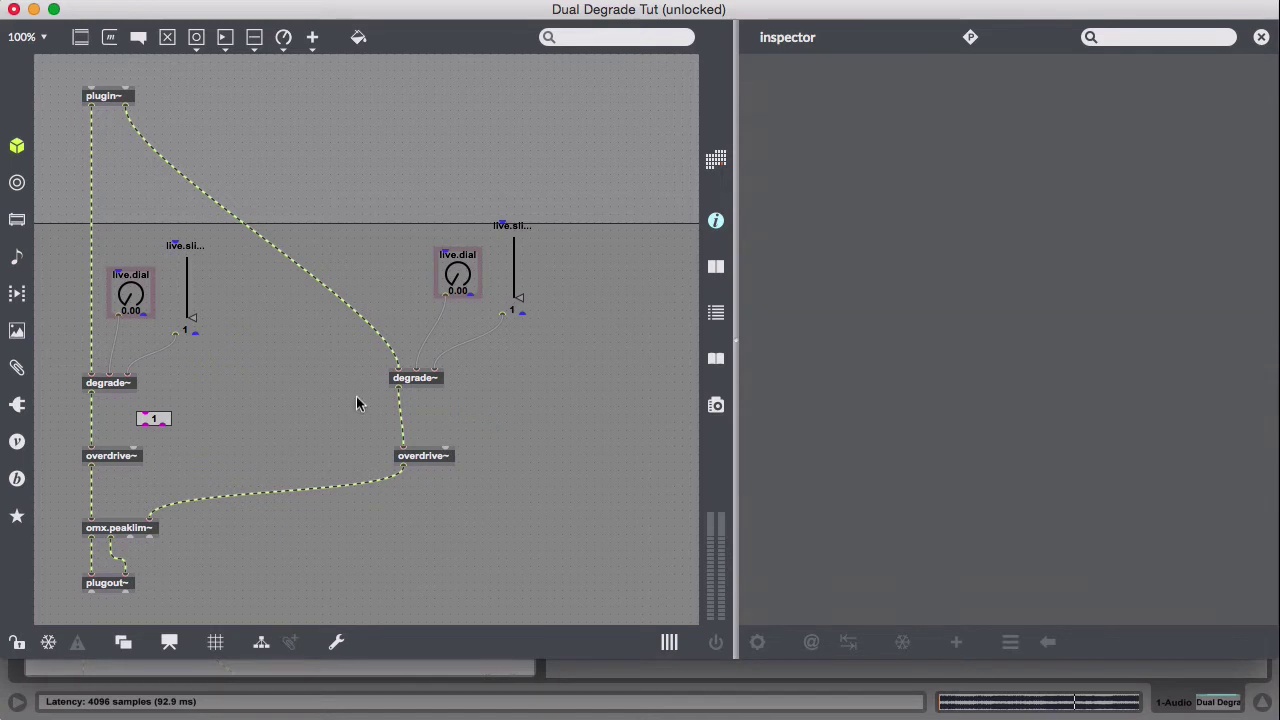
click(158, 418)
drag(158, 418, 468, 412)
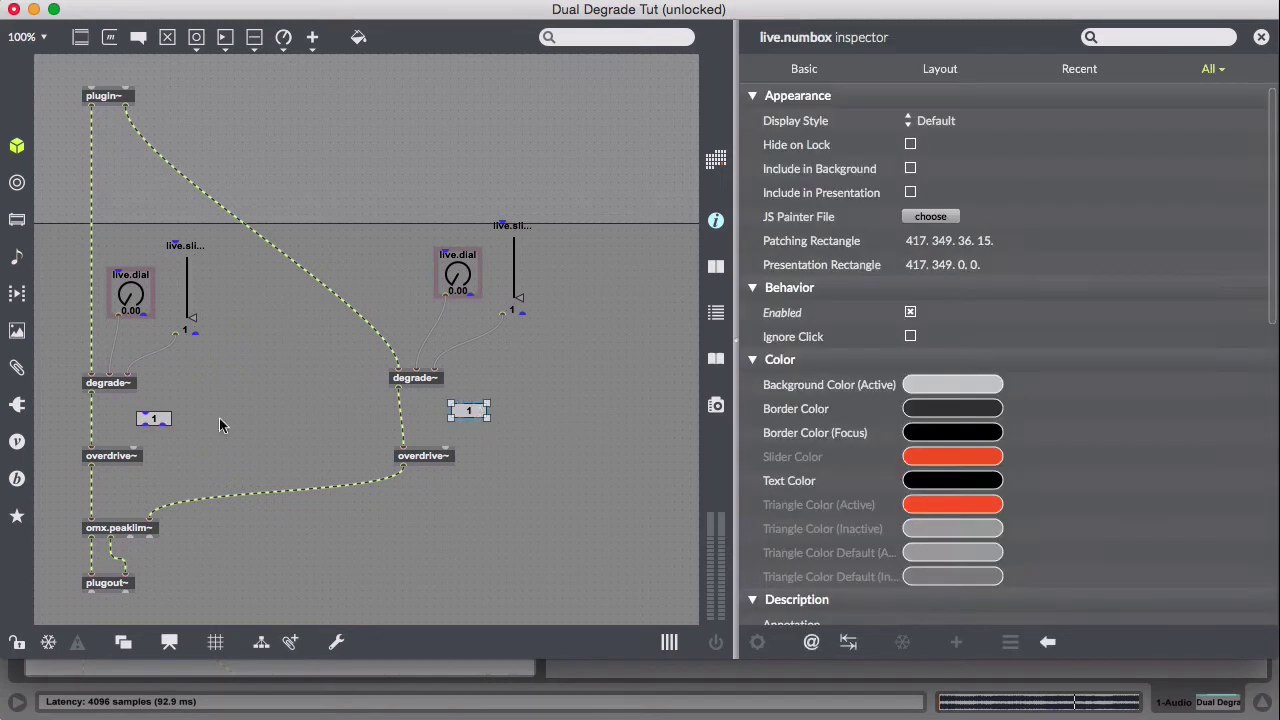
drag(141, 425, 134, 452)
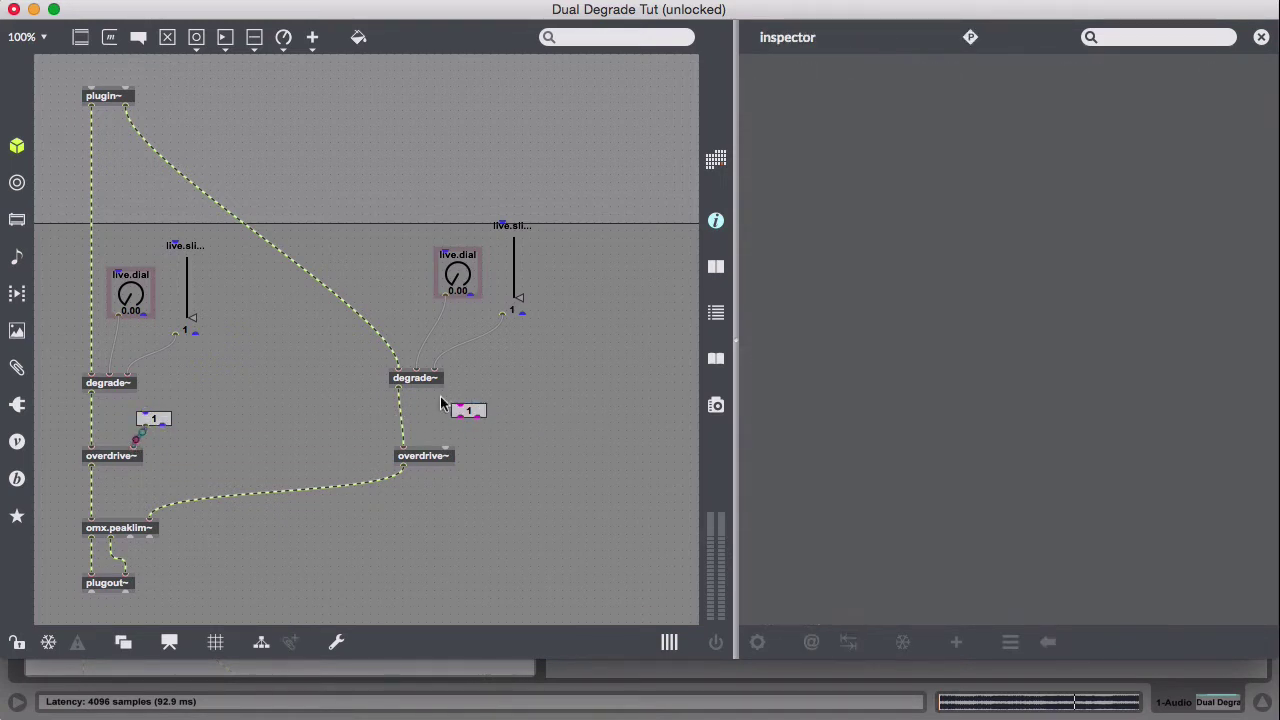
drag(456, 426, 448, 449)
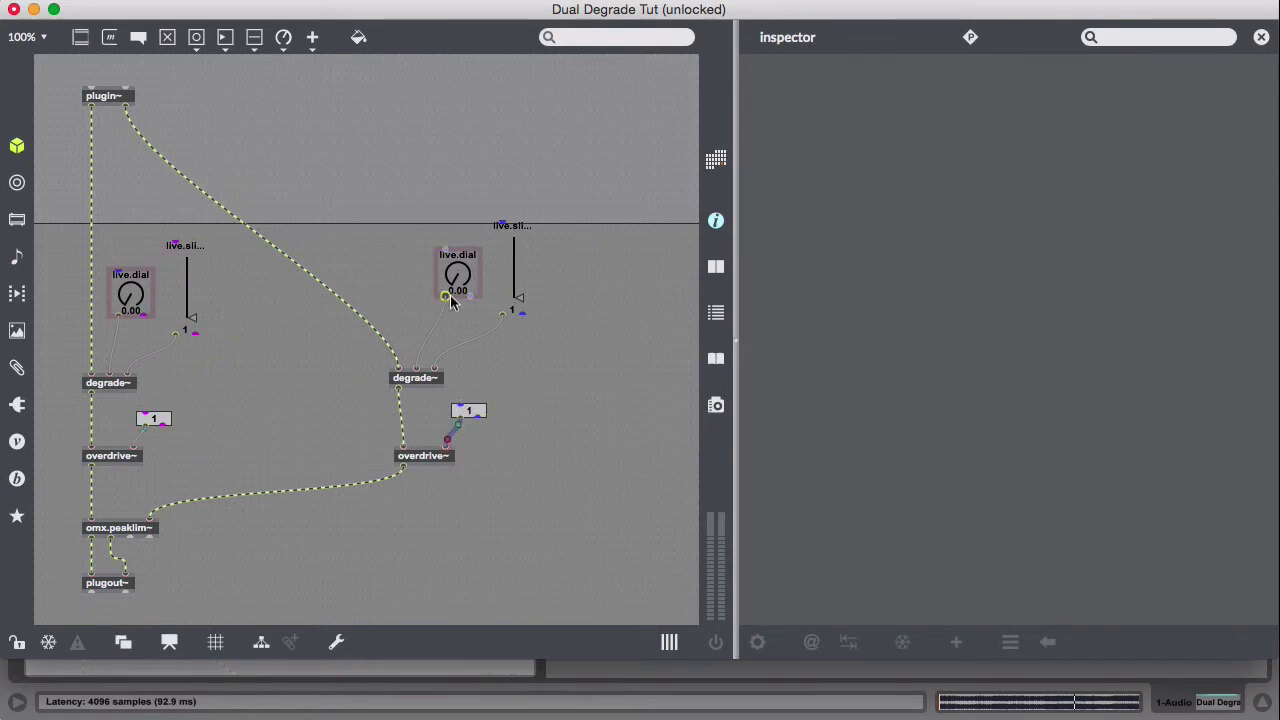
- Patch the left number box into the left live.slider
click(192, 278)
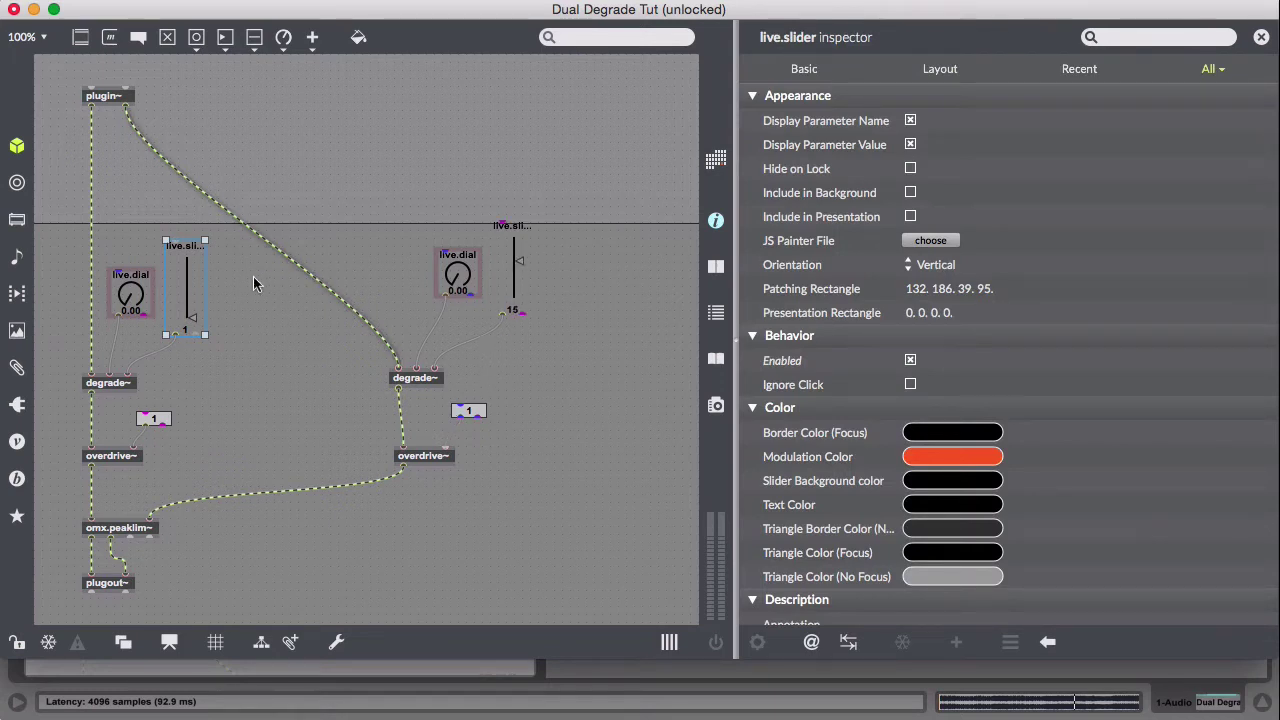
shift+click(522, 275)
shift+click(468, 410)
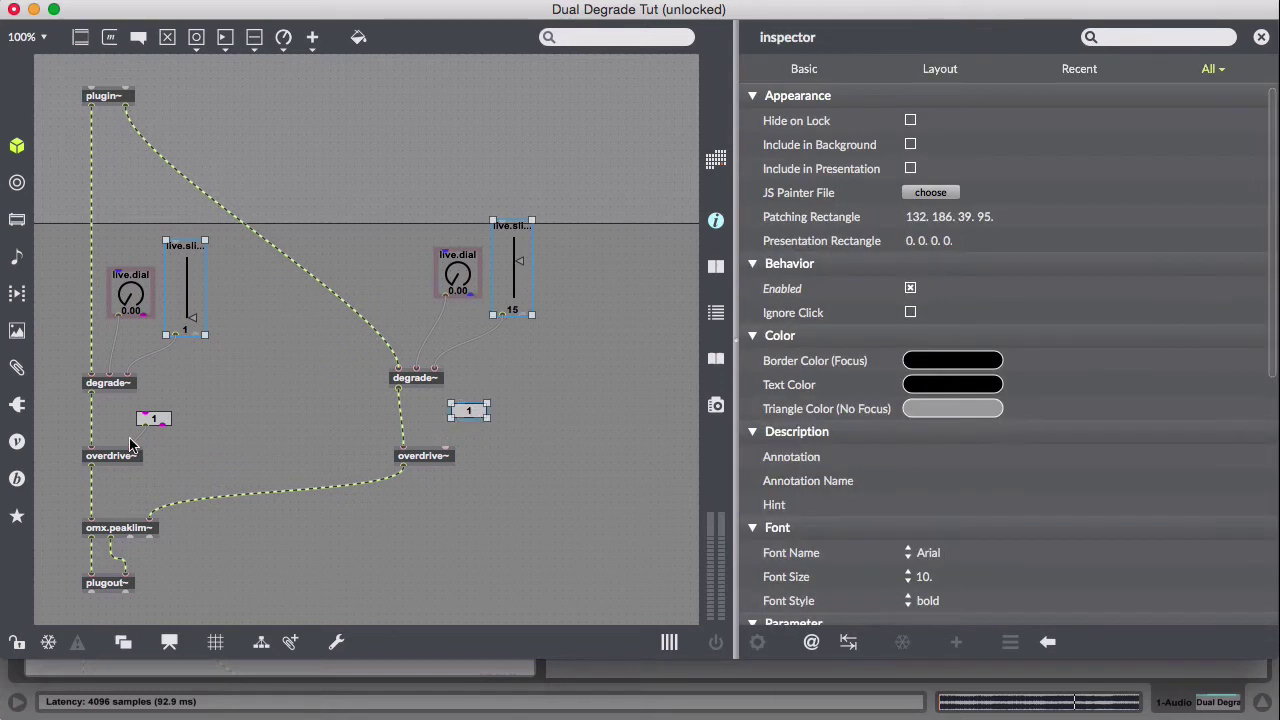
click(160, 424)
drag(160, 424, 193, 285)
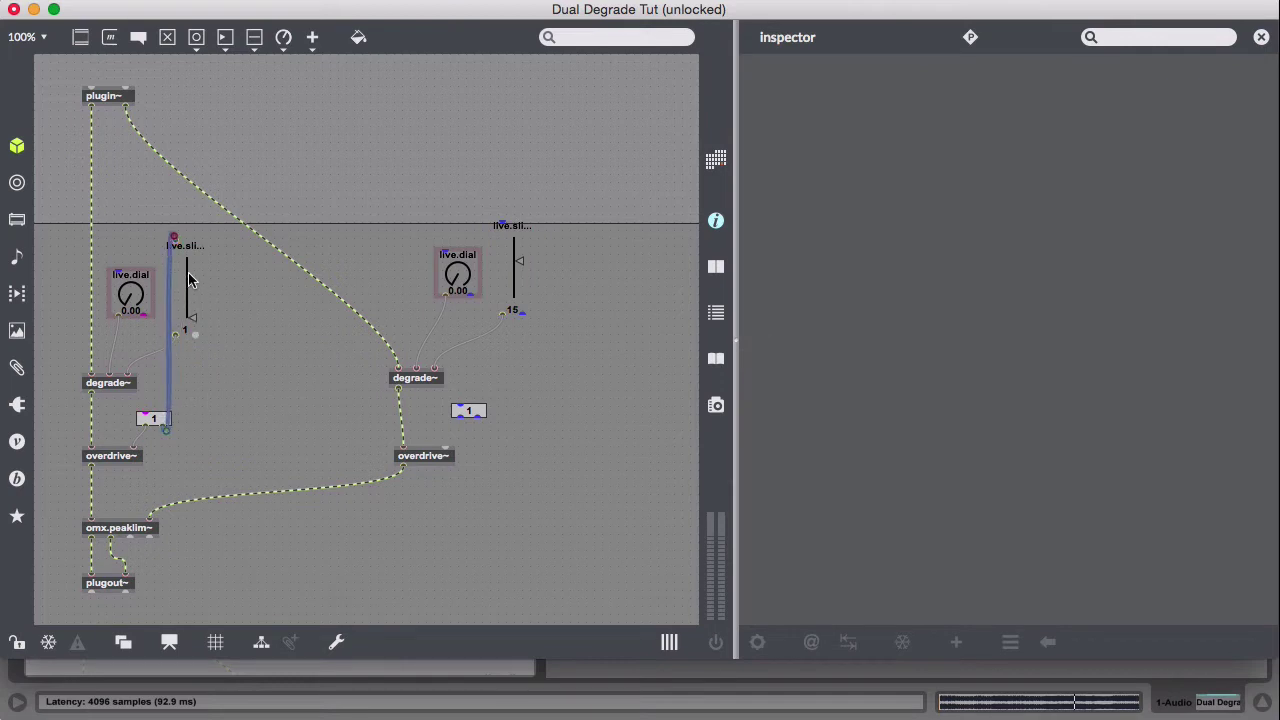
- In edit mode, select both live.sliders and both number boxes together to inspect them
click(188, 288)
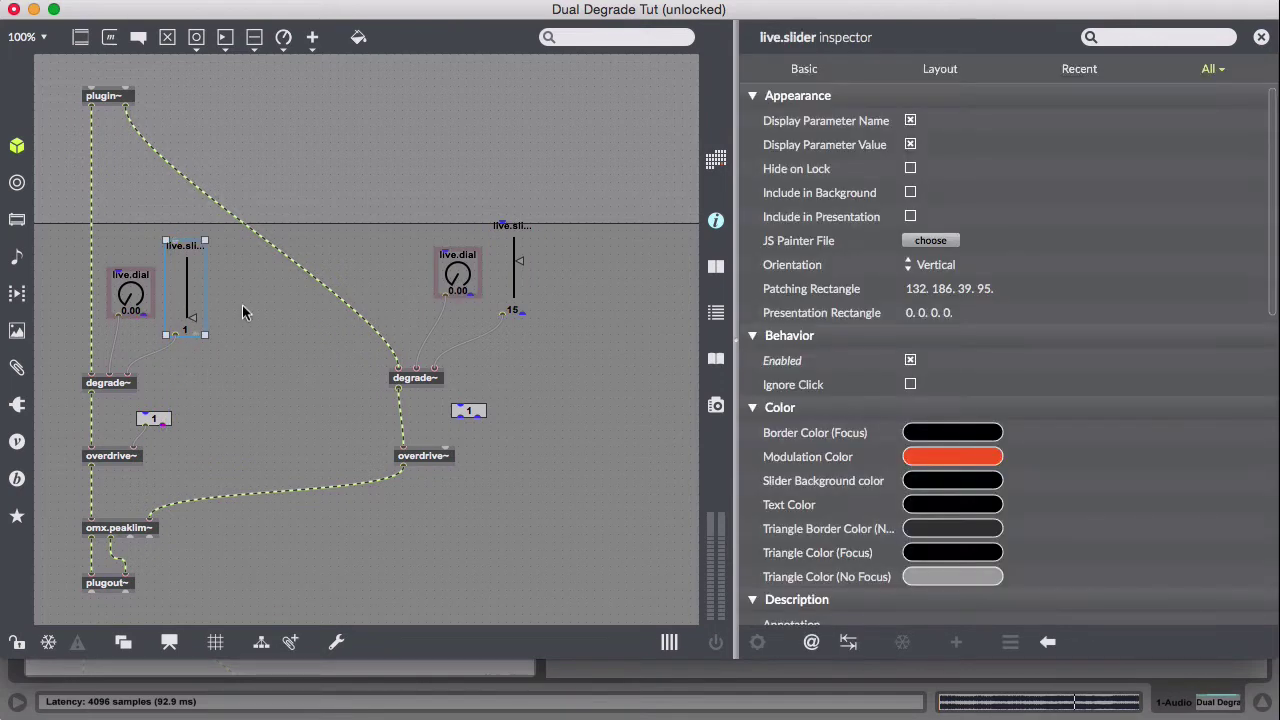
key(super+e)
key(super+e)
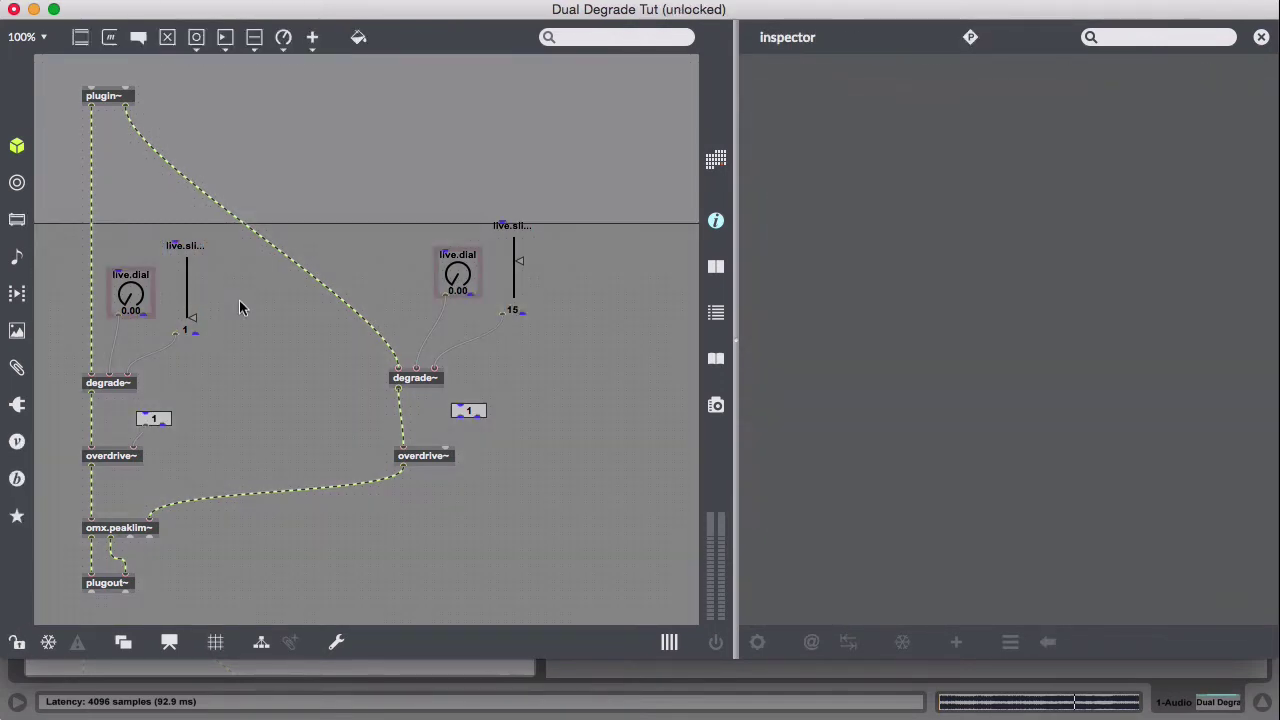
click(187, 290)
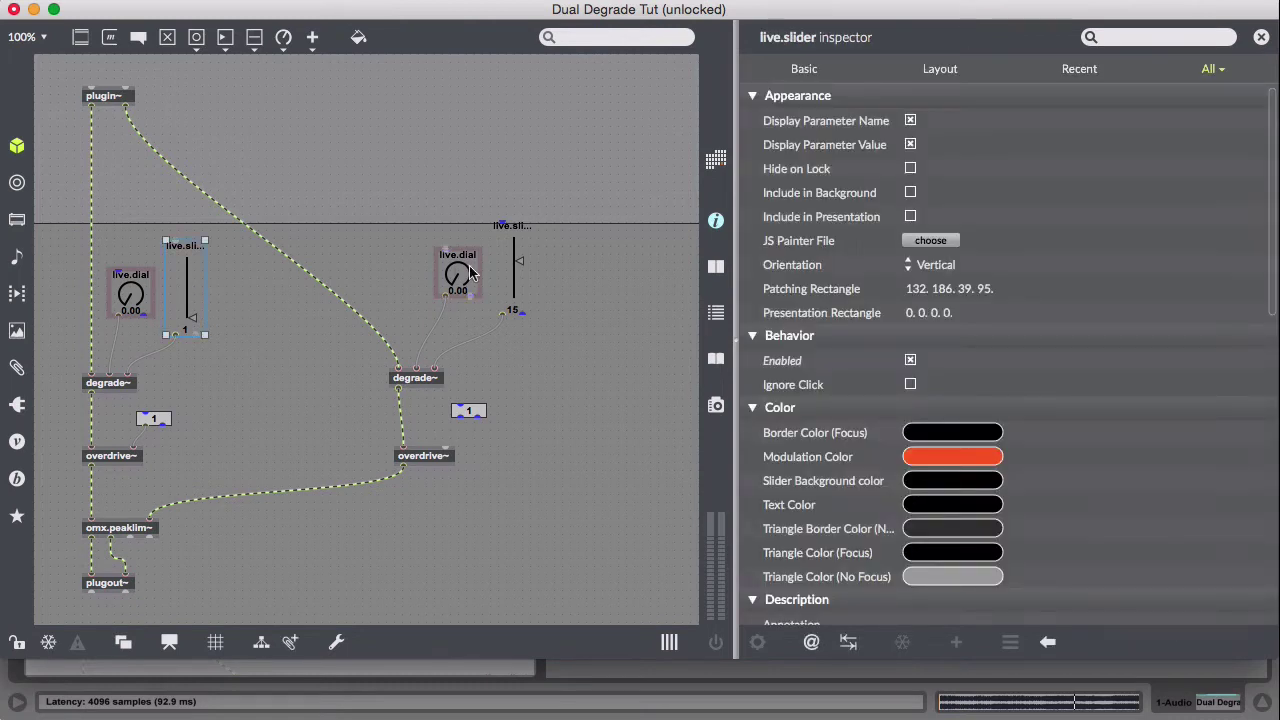
shift+click(512, 276)
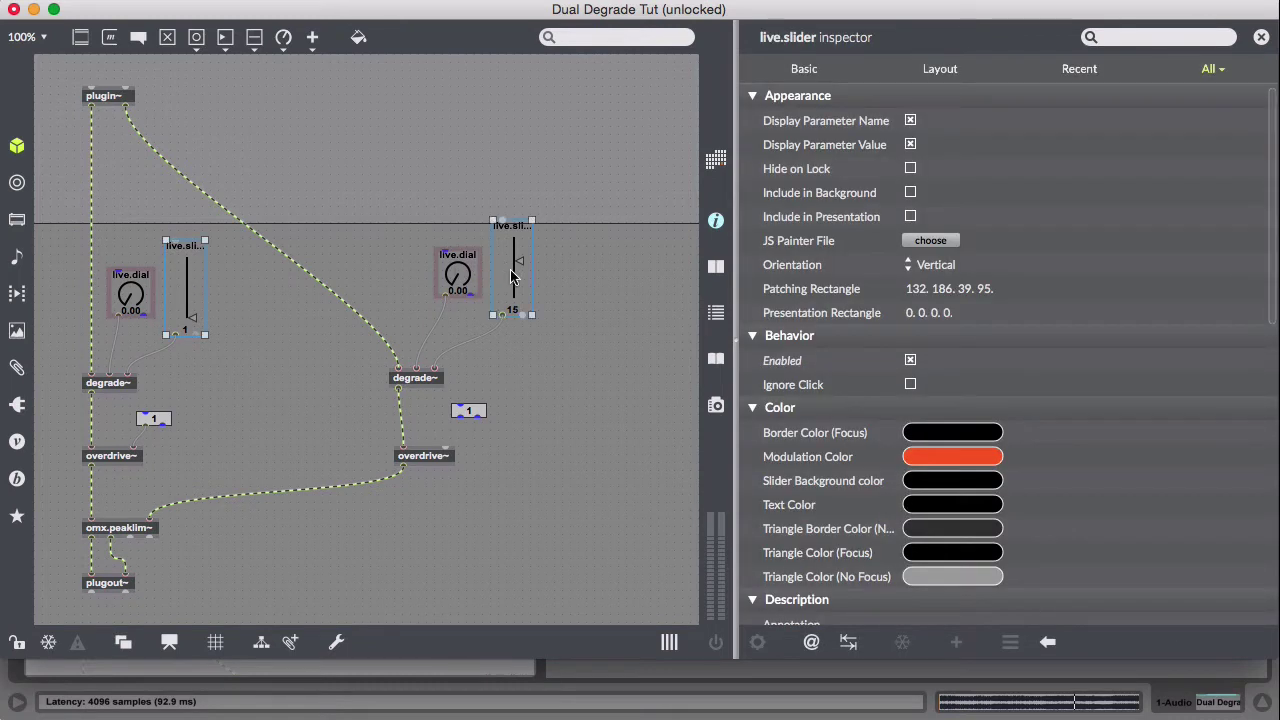
shift+click(155, 416)
shift+click(466, 413)
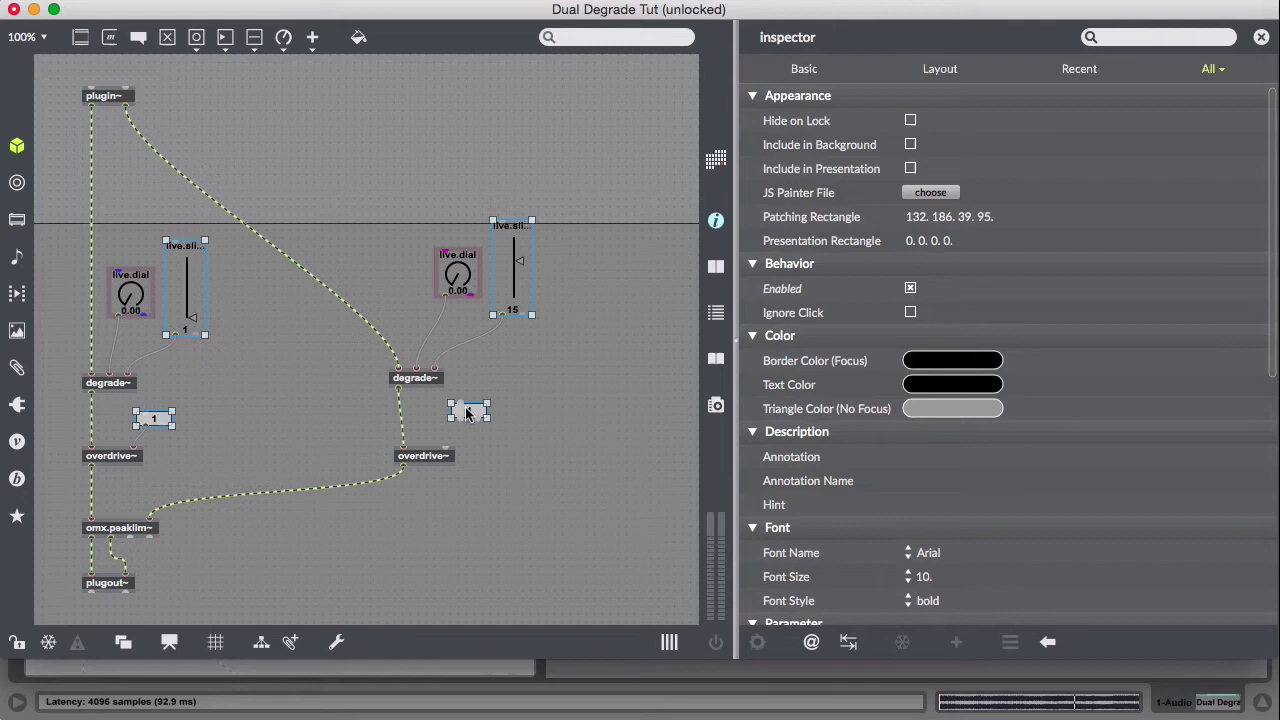
scroll(918, 398, down, 6)
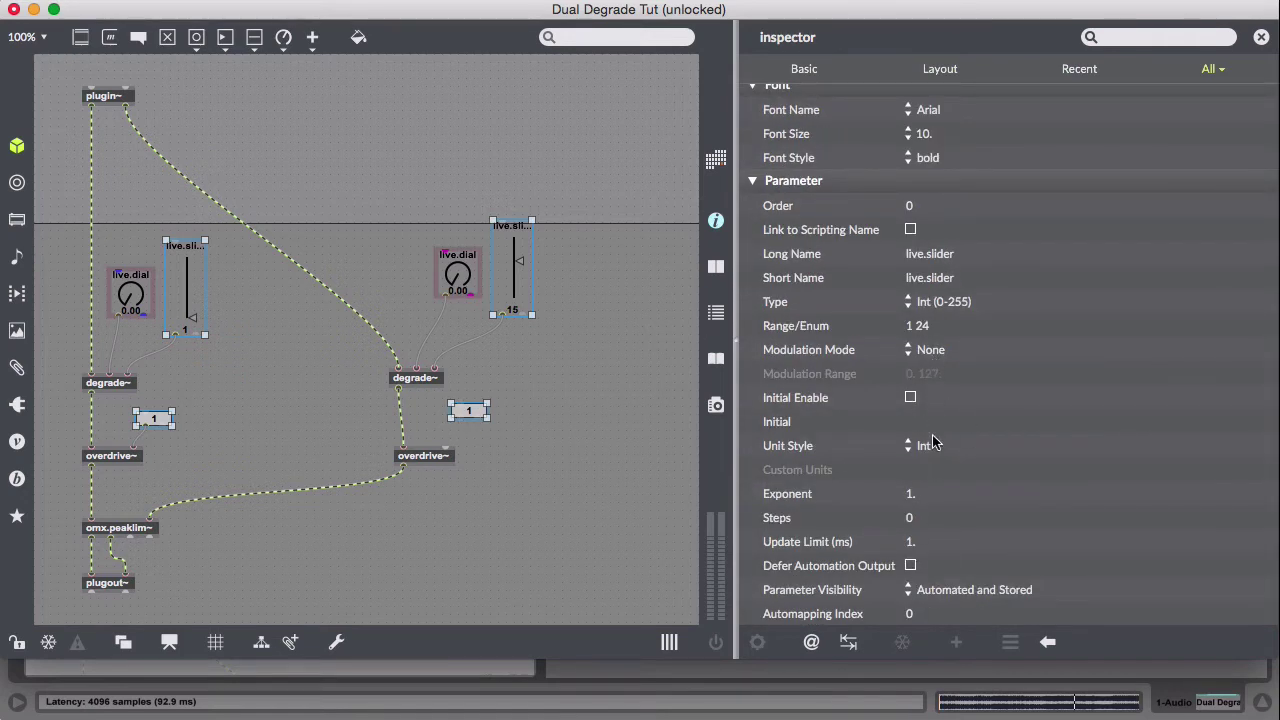
- Add the two live.sliders and two number boxes to the presentation, then deselect everything
scroll(928, 324, up, 10)
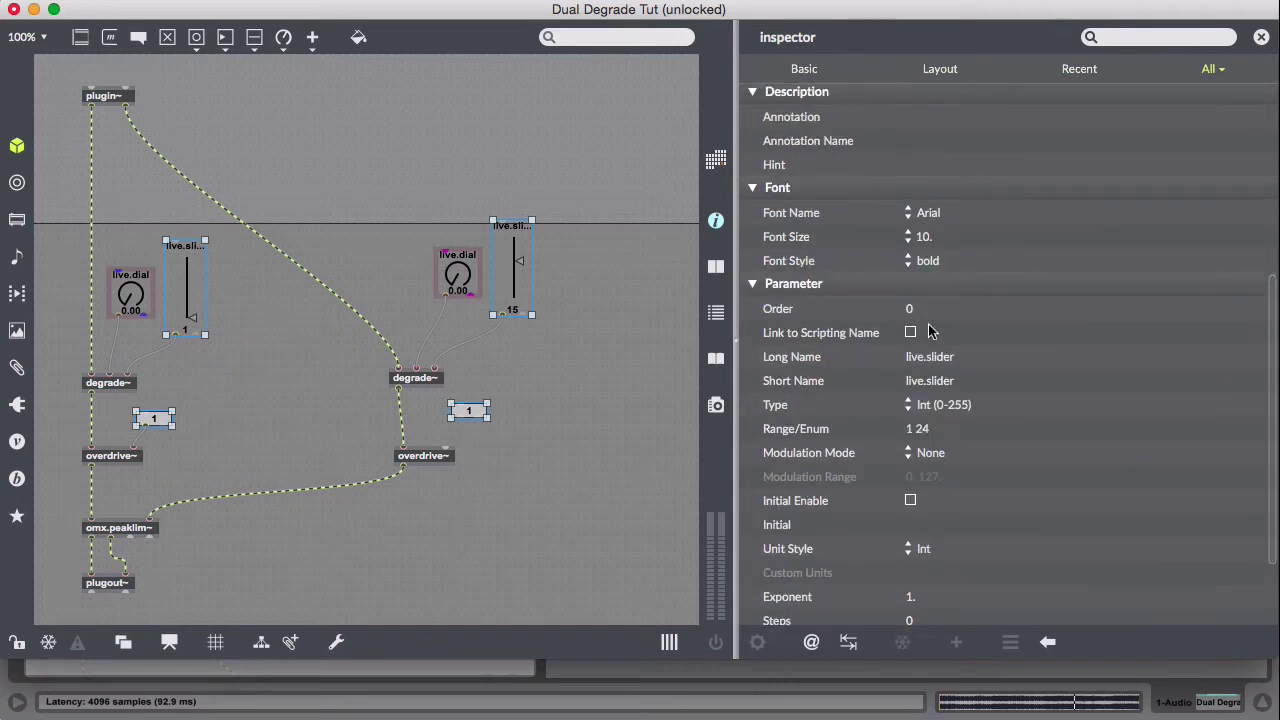
right_click(509, 271)
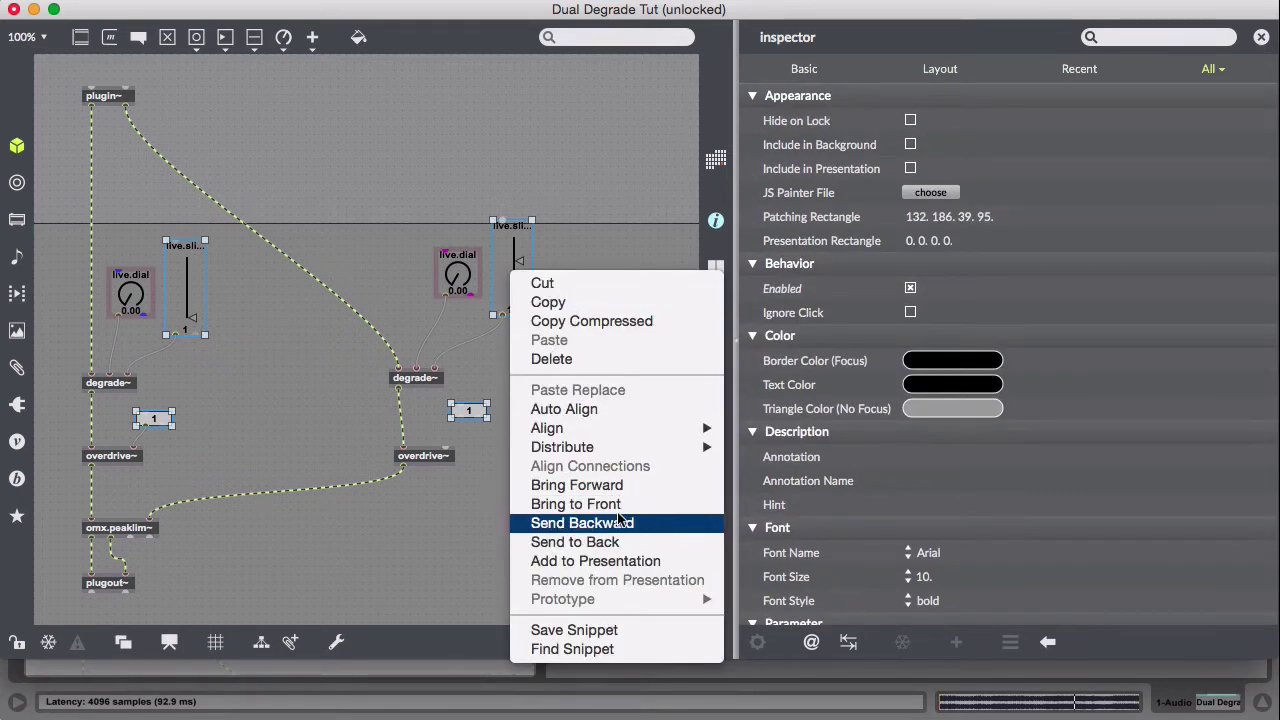
click(628, 560)
click(568, 421)
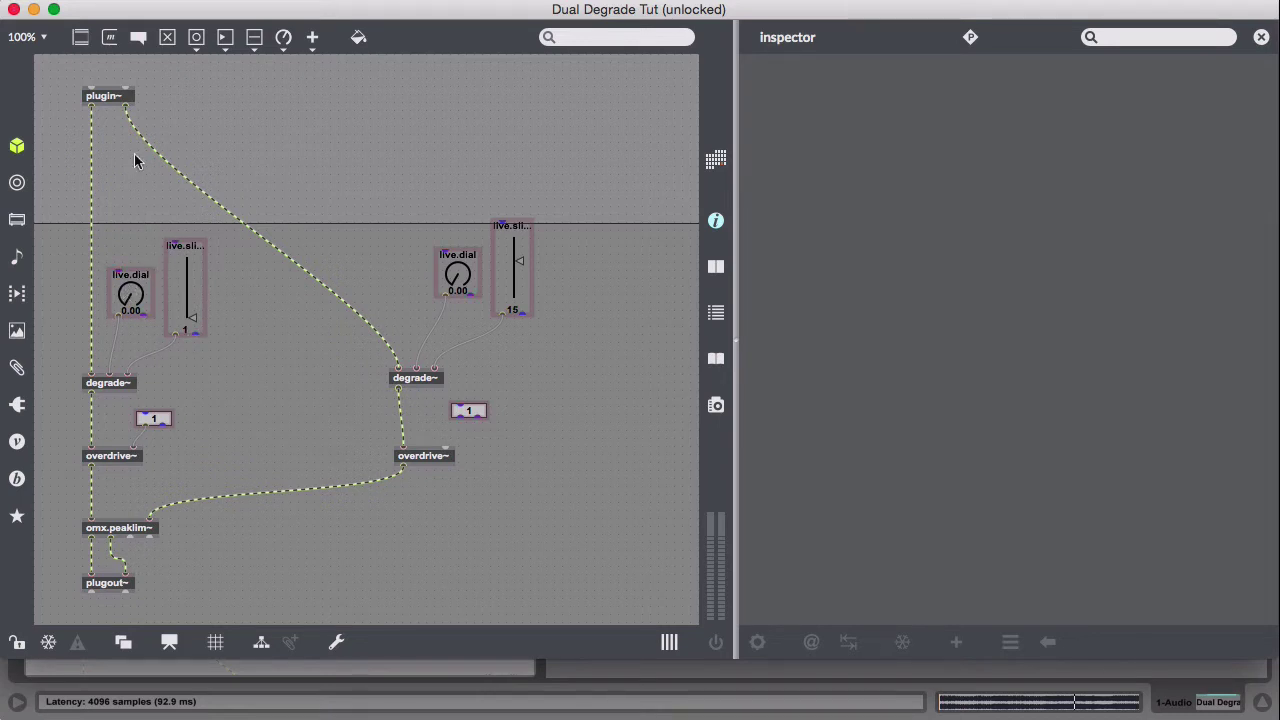
- Move the patcher aside to reveal Live and nudge the left live.dial slightly lower
drag(94, 14, 508, 14)
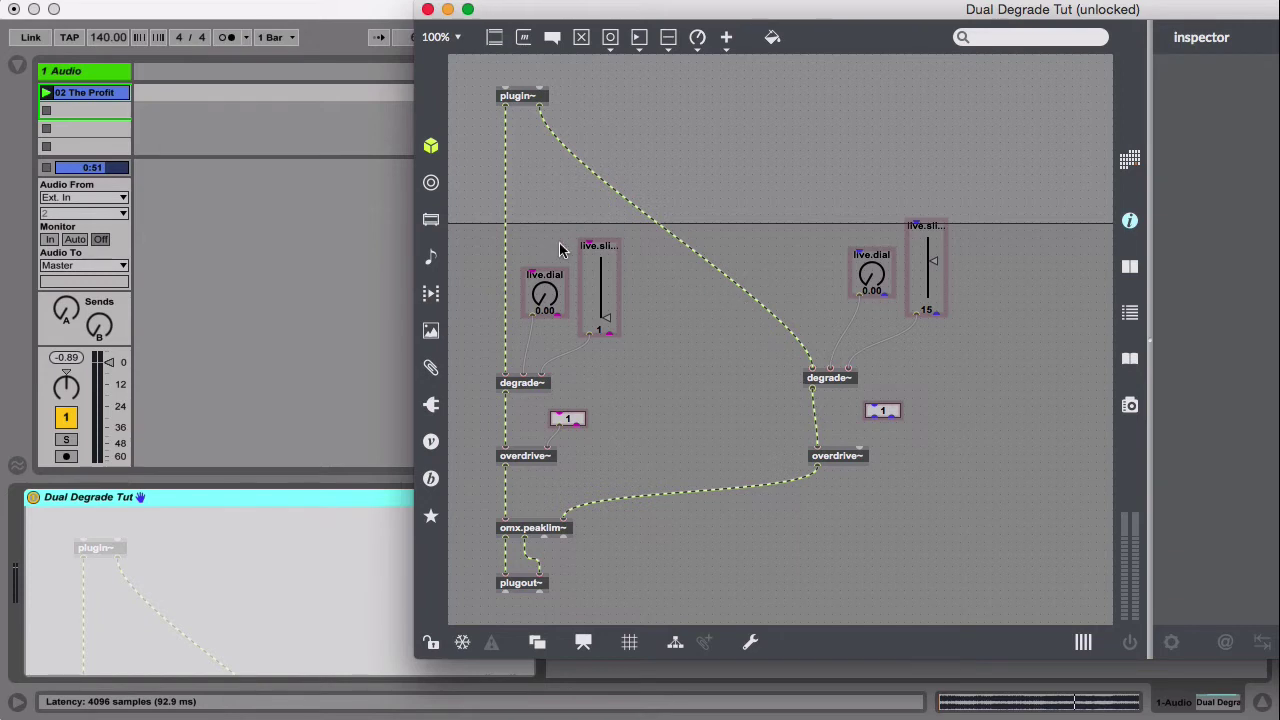
click(545, 296)
mouse_move(545, 296)
mouse_down()
mouse_move(531, 171)
mouse_move(531, 257)
mouse_move(551, 313)
mouse_up()
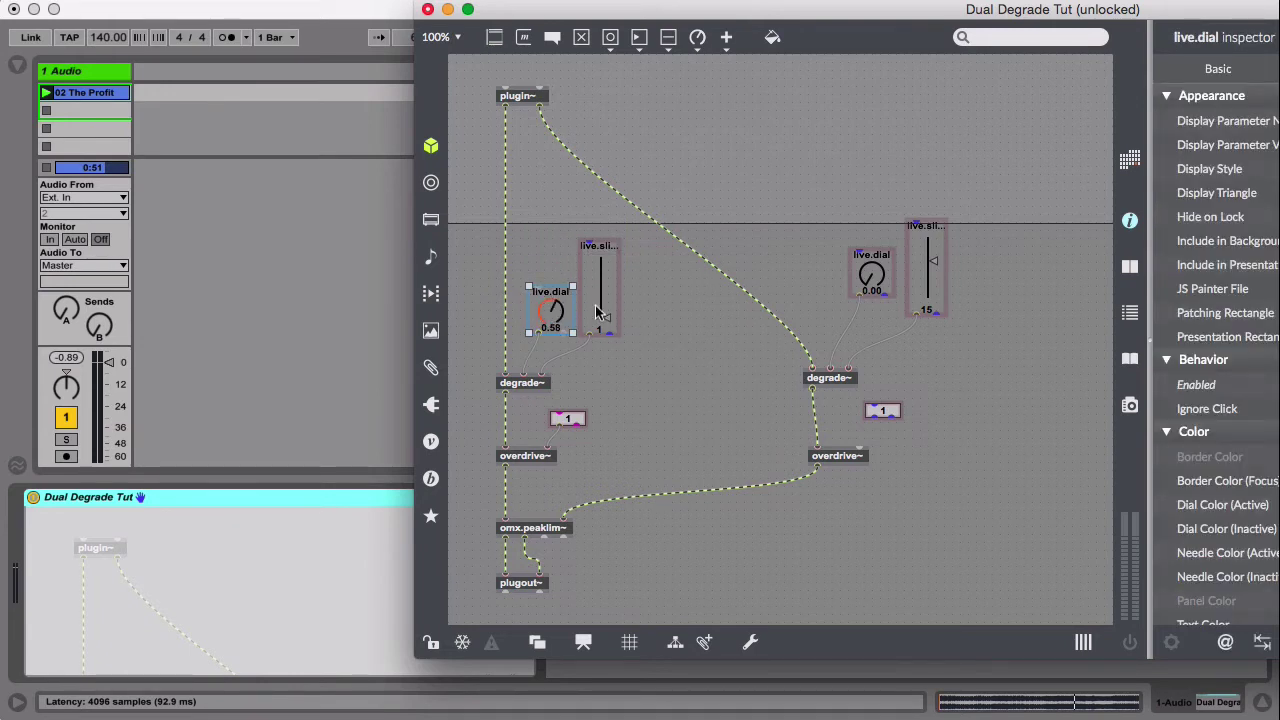
- Test values: right dial up to 0.18, left slider to 2, right slider down to 13
drag(871, 276, 871, 264)
drag(606, 318, 606, 316)
drag(932, 258, 932, 266)
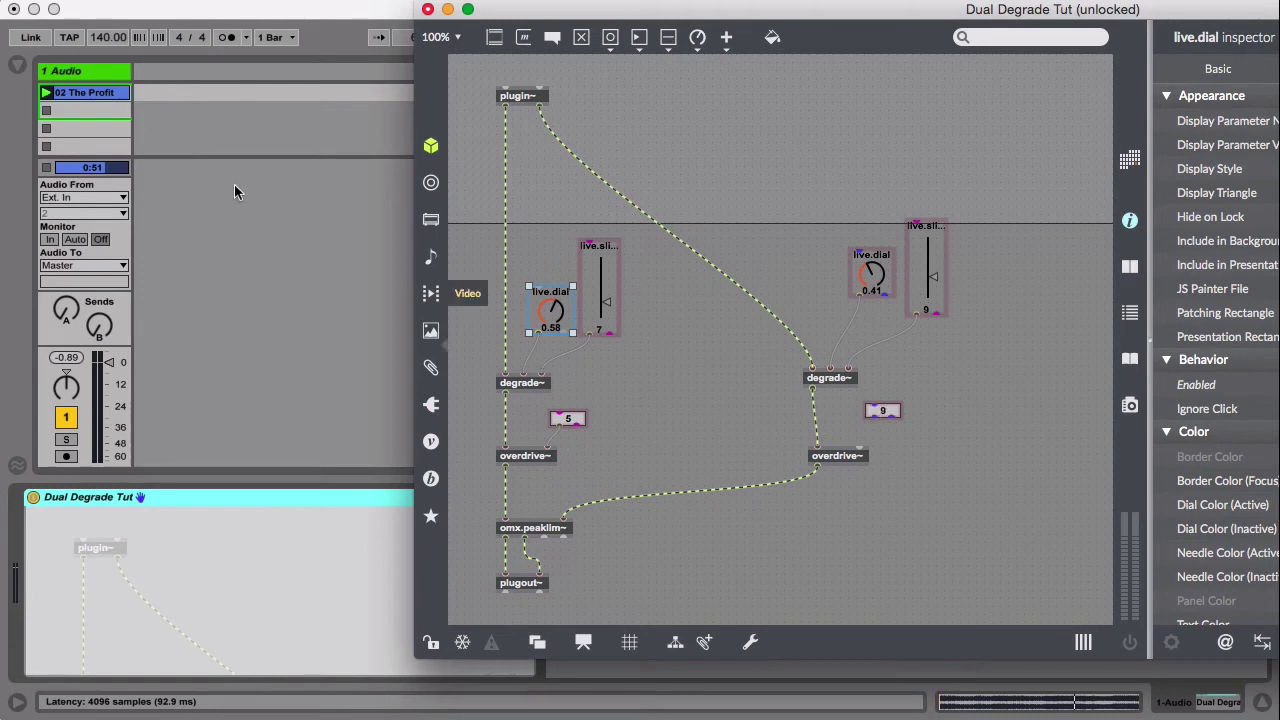
- Play the 02 The Profit clip, then set the right number box to 10, slider to 6, dial ~0.49
click(45, 95)
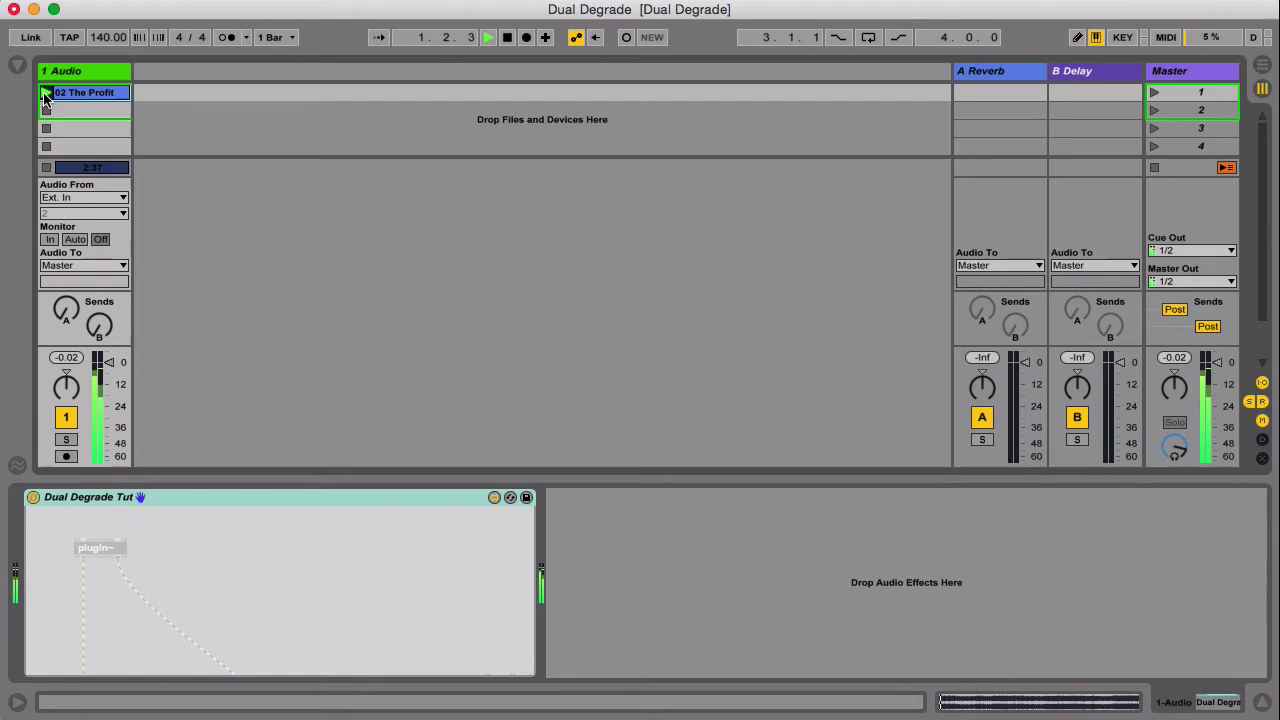
key(super+Tab)
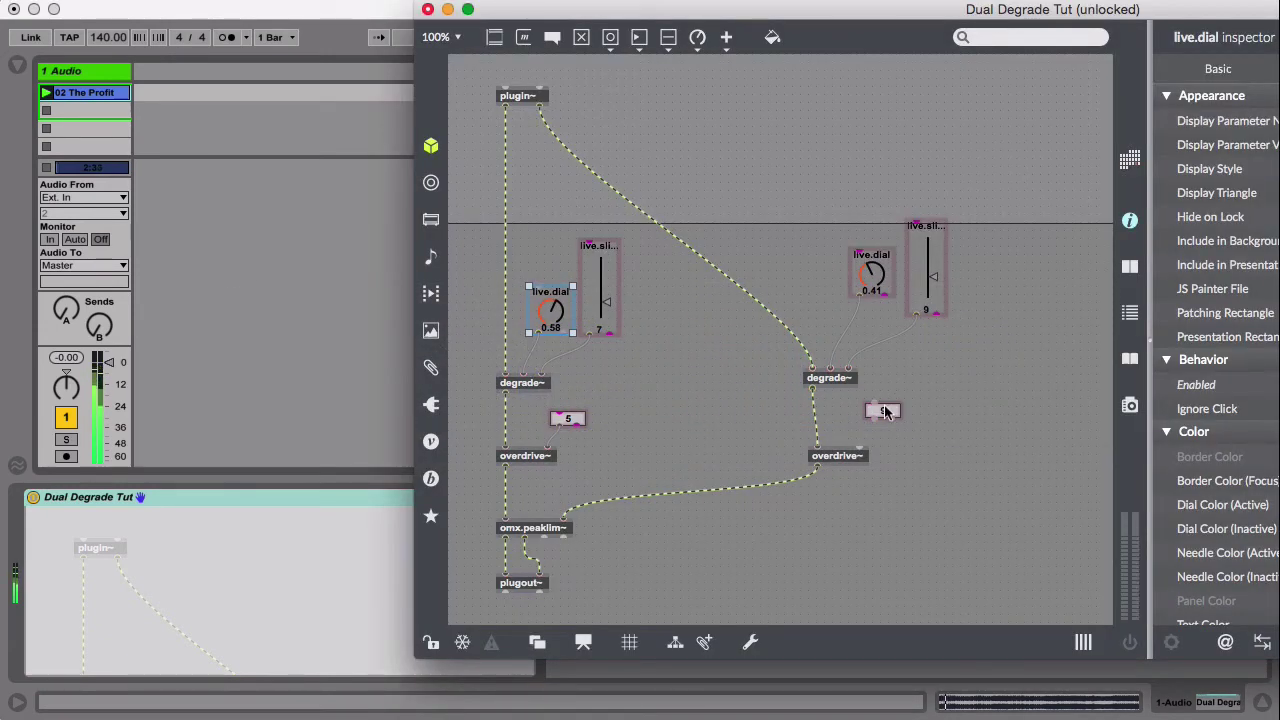
drag(884, 412, 885, 408)
drag(932, 278, 1000, 668)
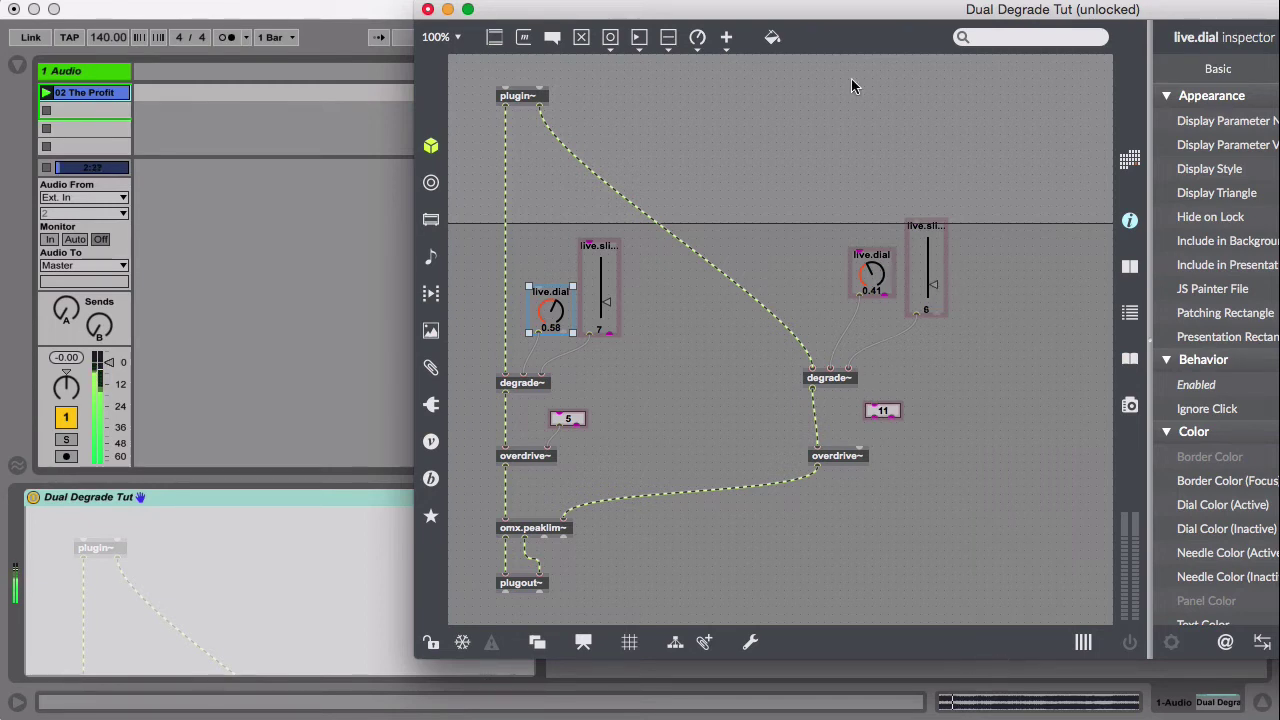
drag(856, 262, 871, 298)
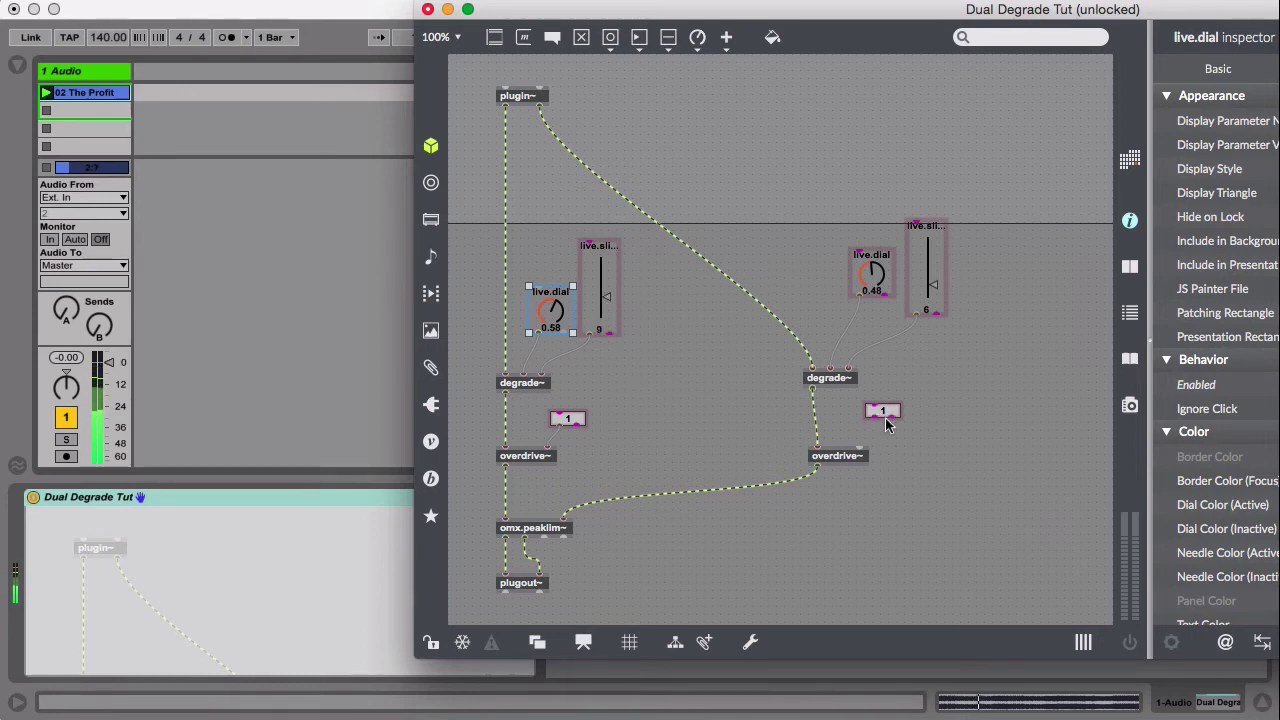
- Wire the right number box to overdrive~'s right inlet, then set the right dial ~0.18 and left slider 9
drag(868, 418, 862, 450)
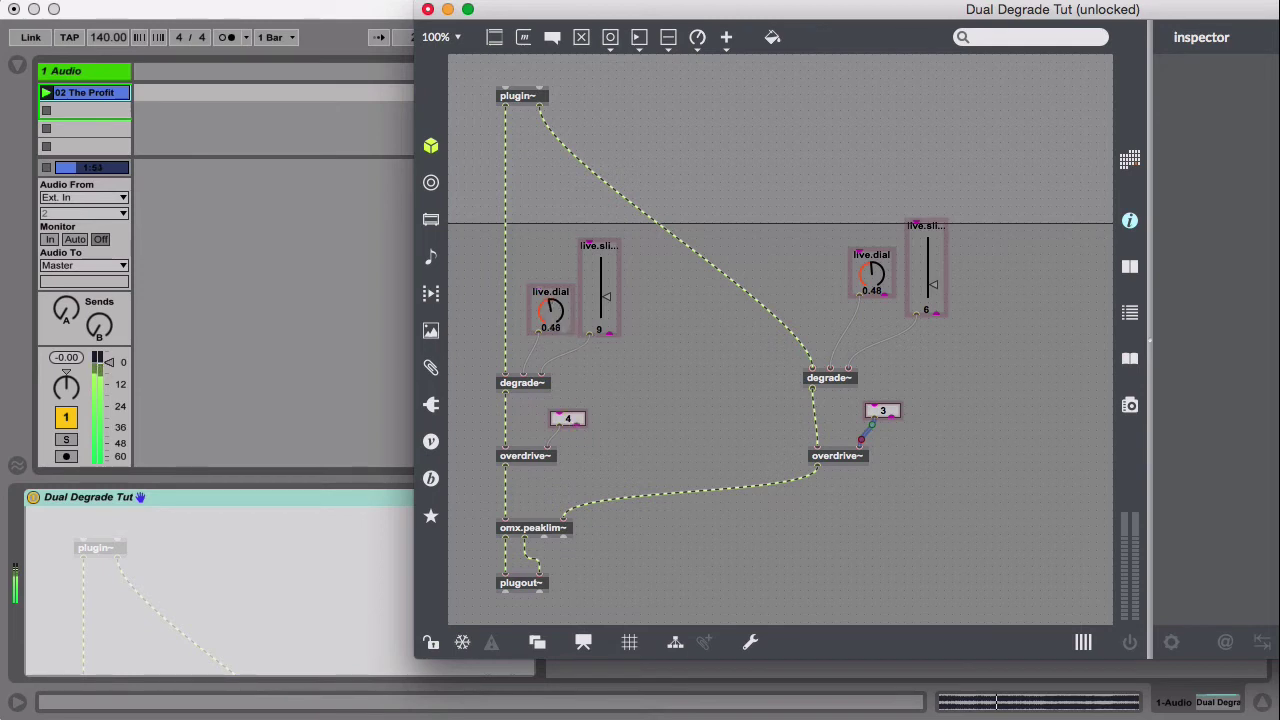
drag(873, 268, 1001, 715)
drag(607, 297, 607, 312)
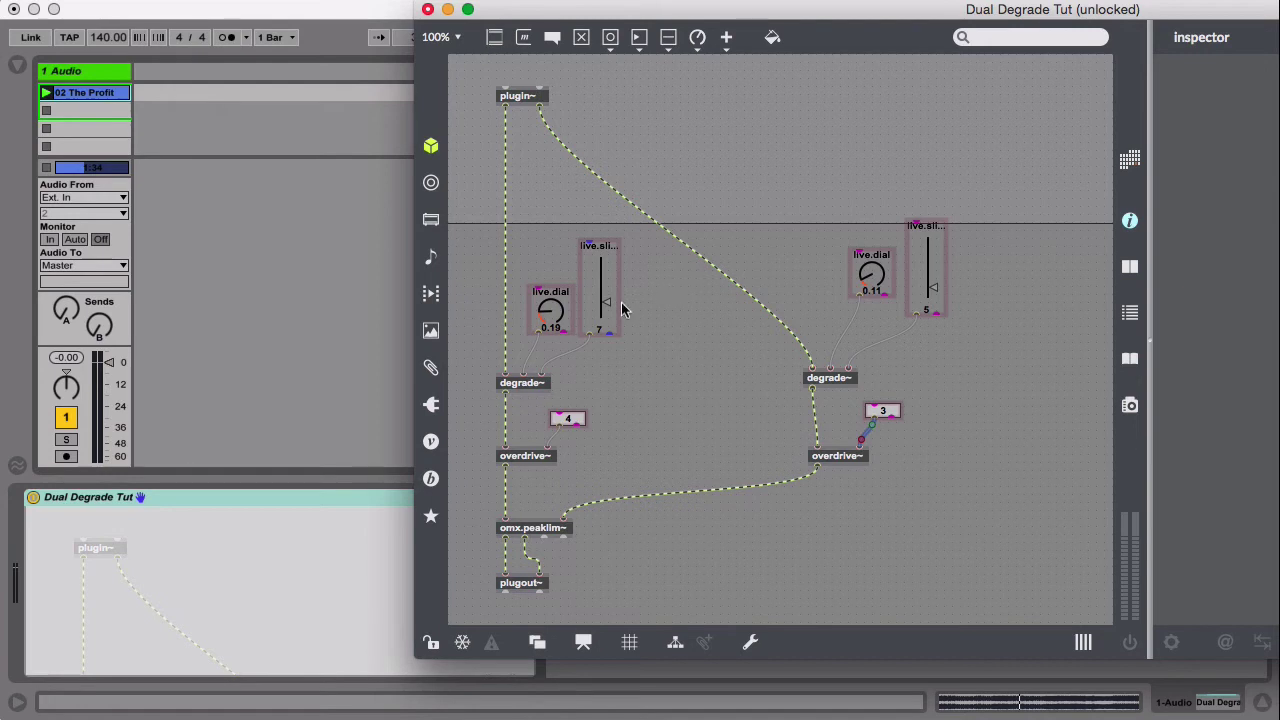
drag(621, 309, 621, 301)
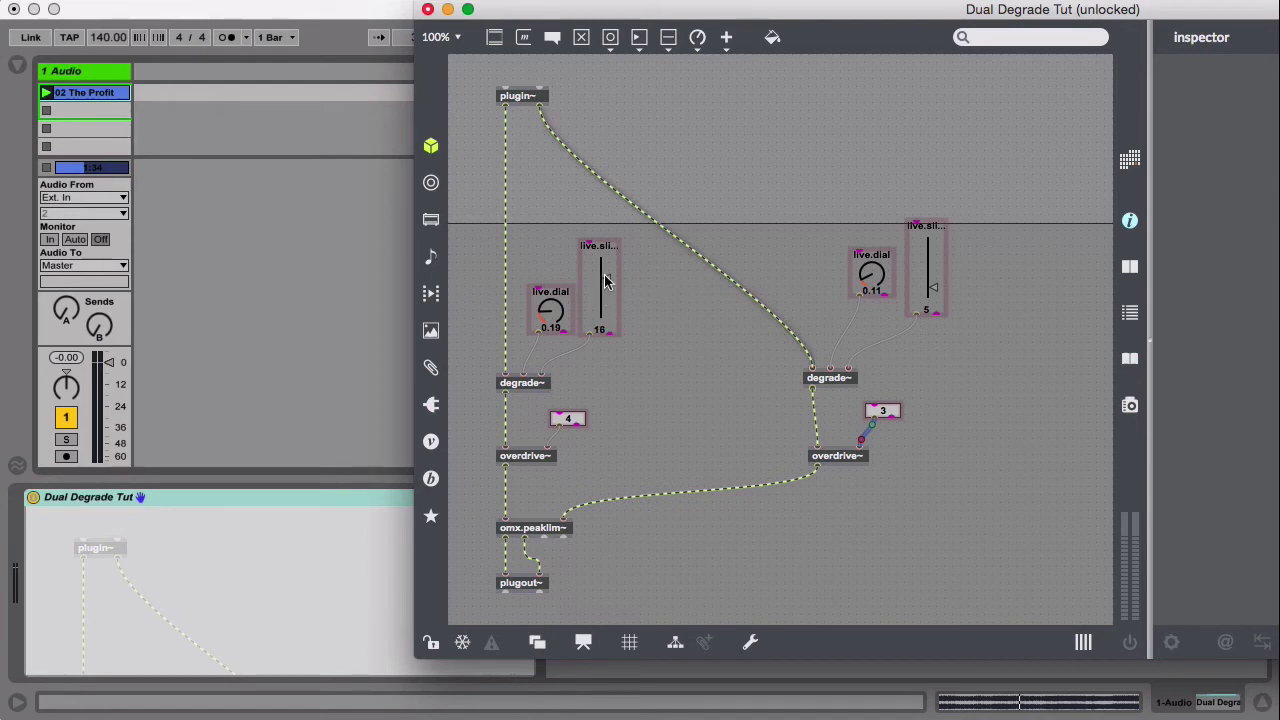
- Switch between Live and the patcher while selecting the right slider
click(382, 294)
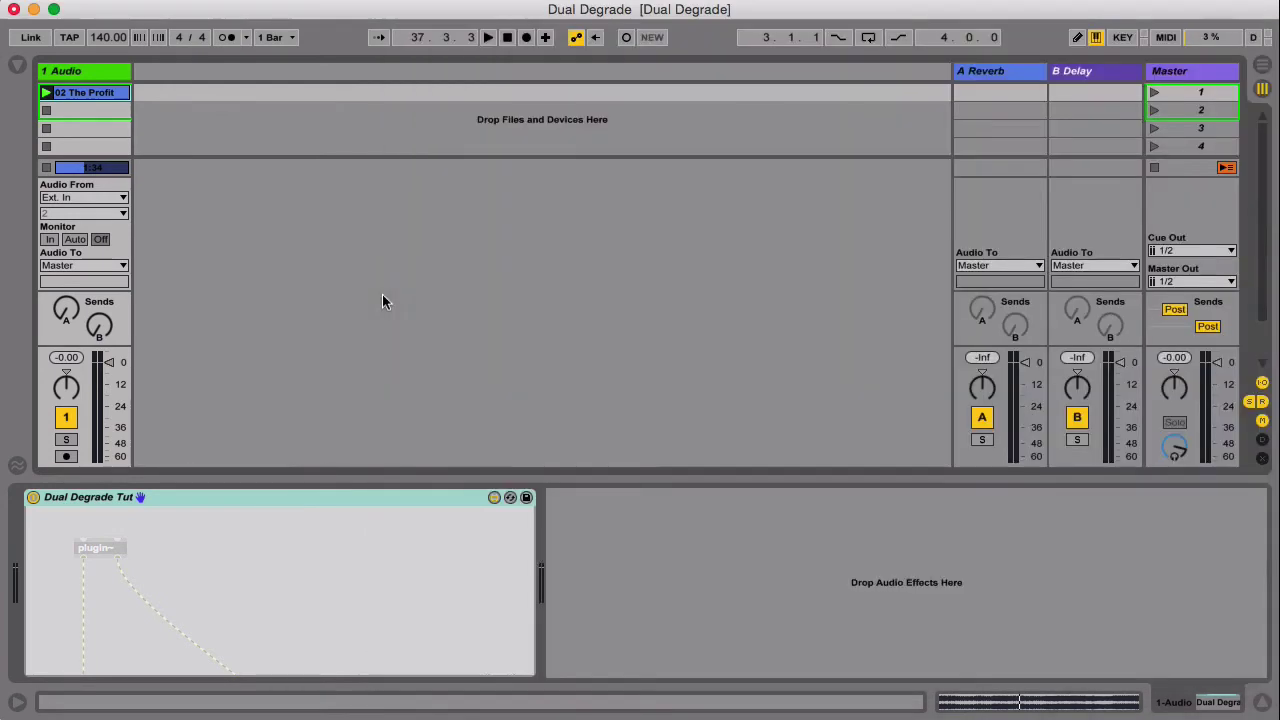
key(super+Tab)
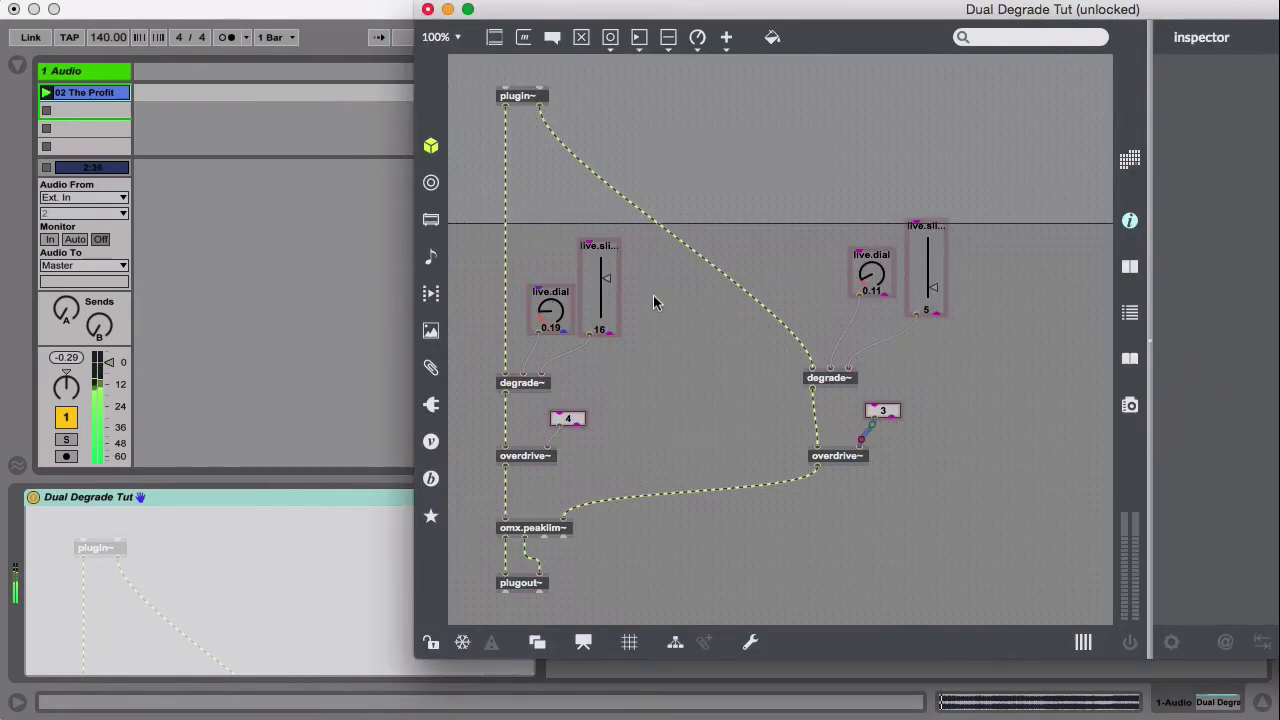
click(933, 290)
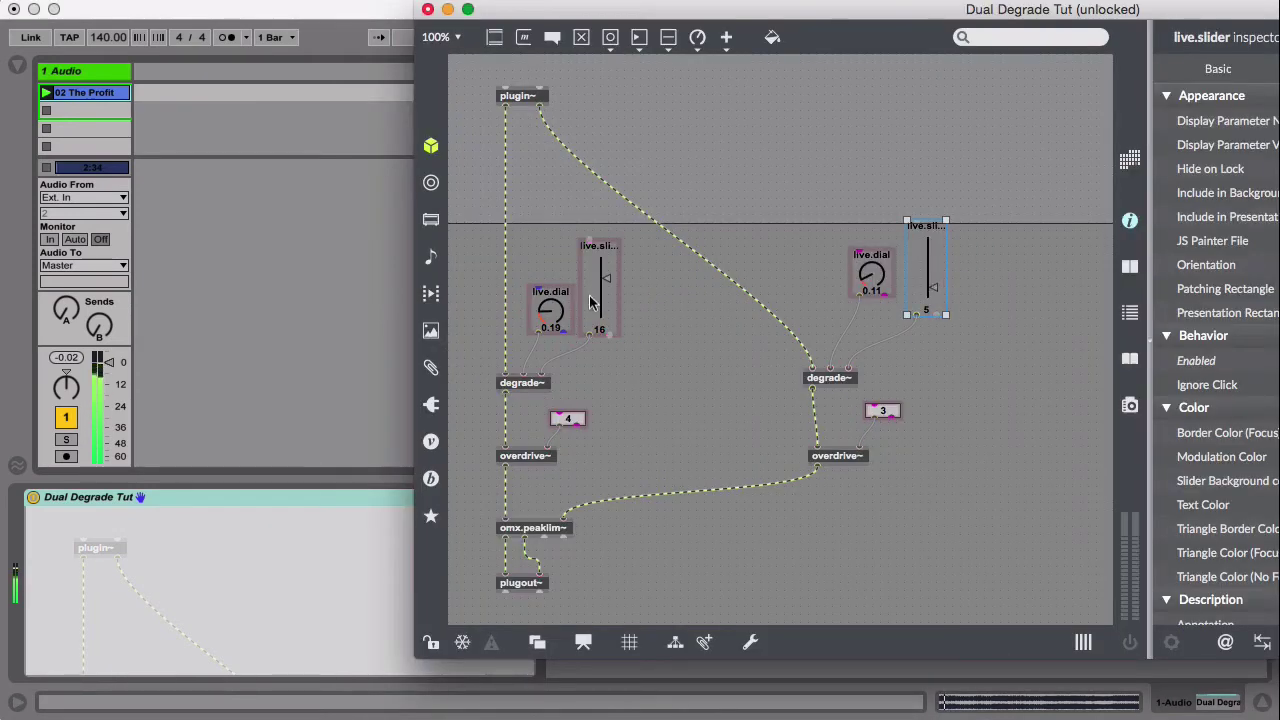
click(358, 296)
key(super+Tab)
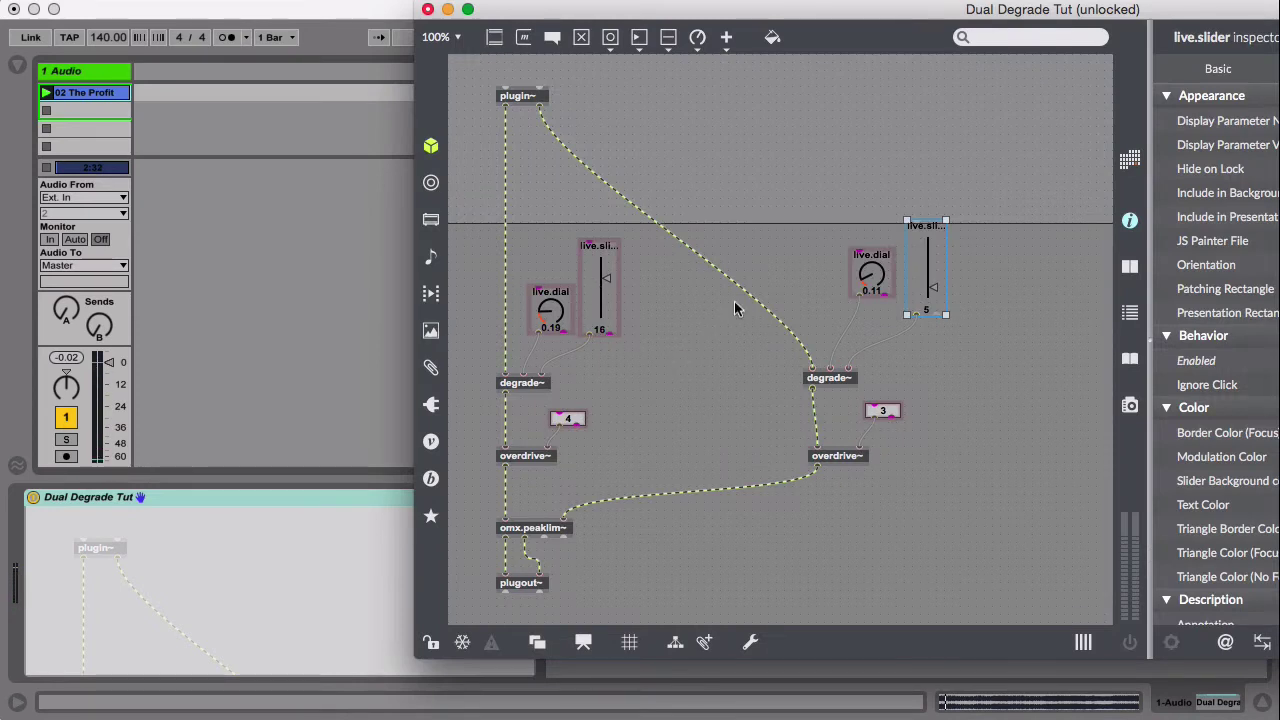
- Reroute the cord into the right degrade~ as right-angled segments
click(647, 356)
key(super+alt+f)
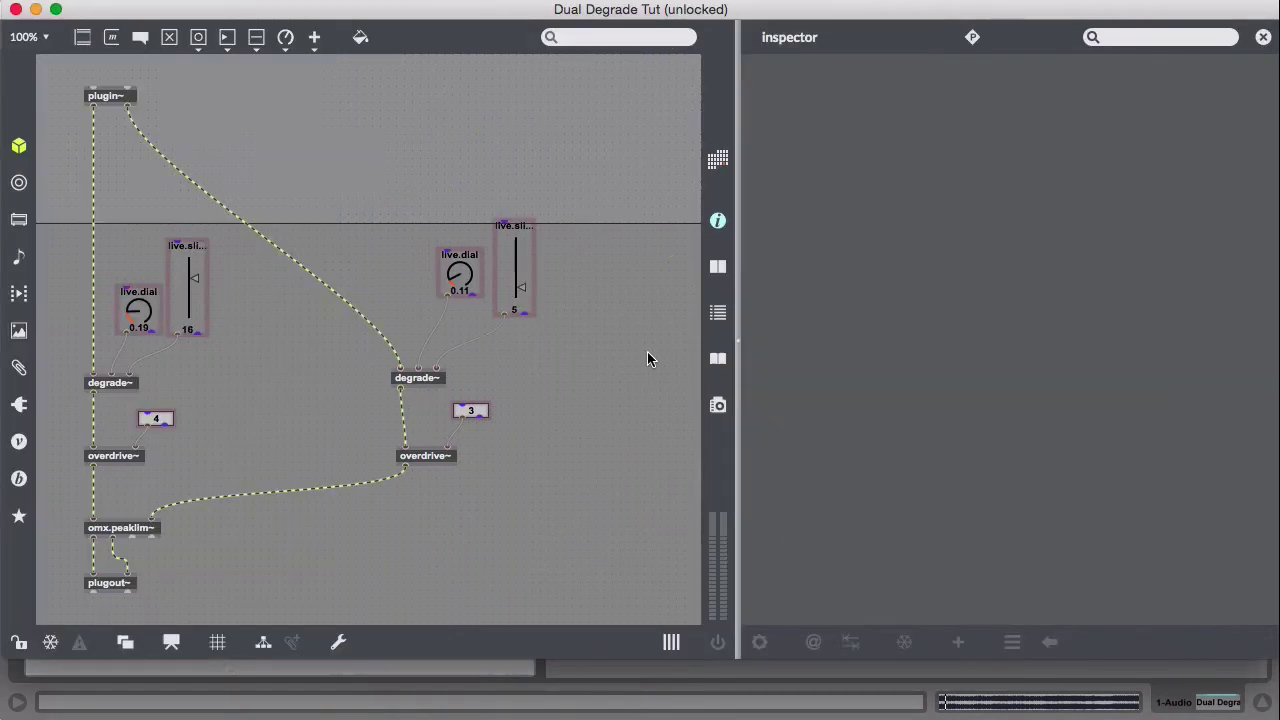
double_click(172, 14)
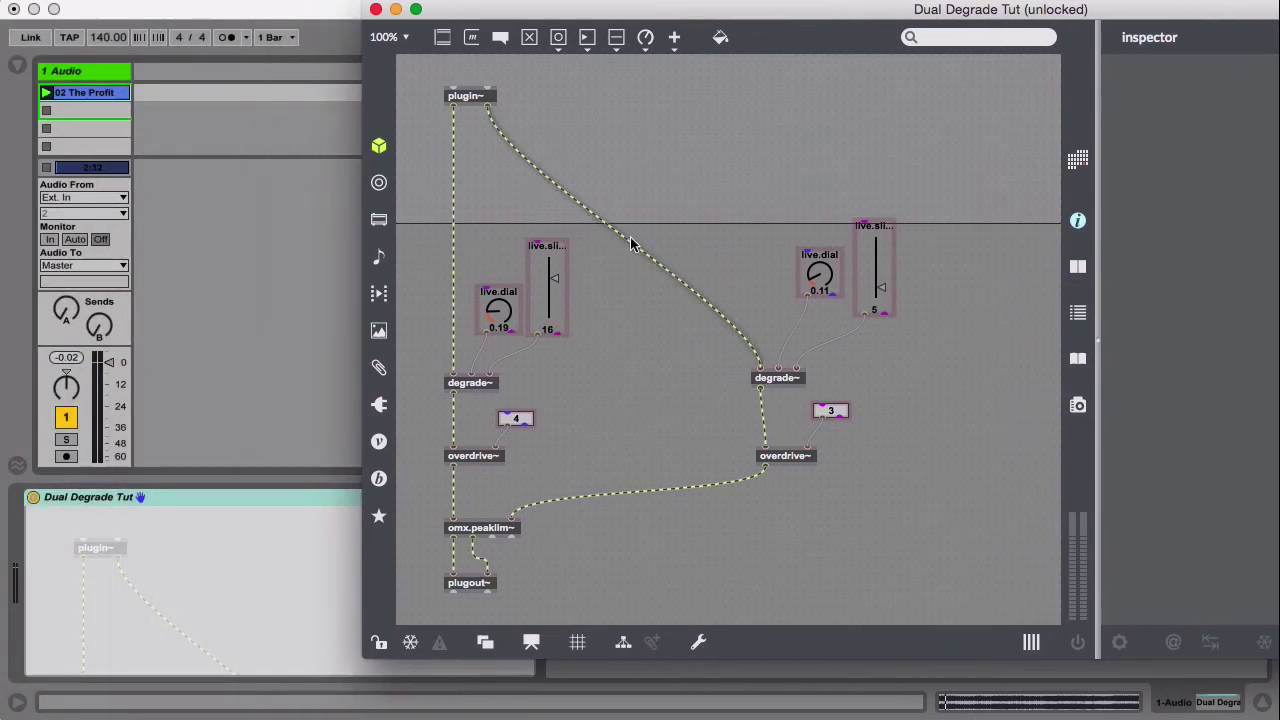
right_click(629, 243)
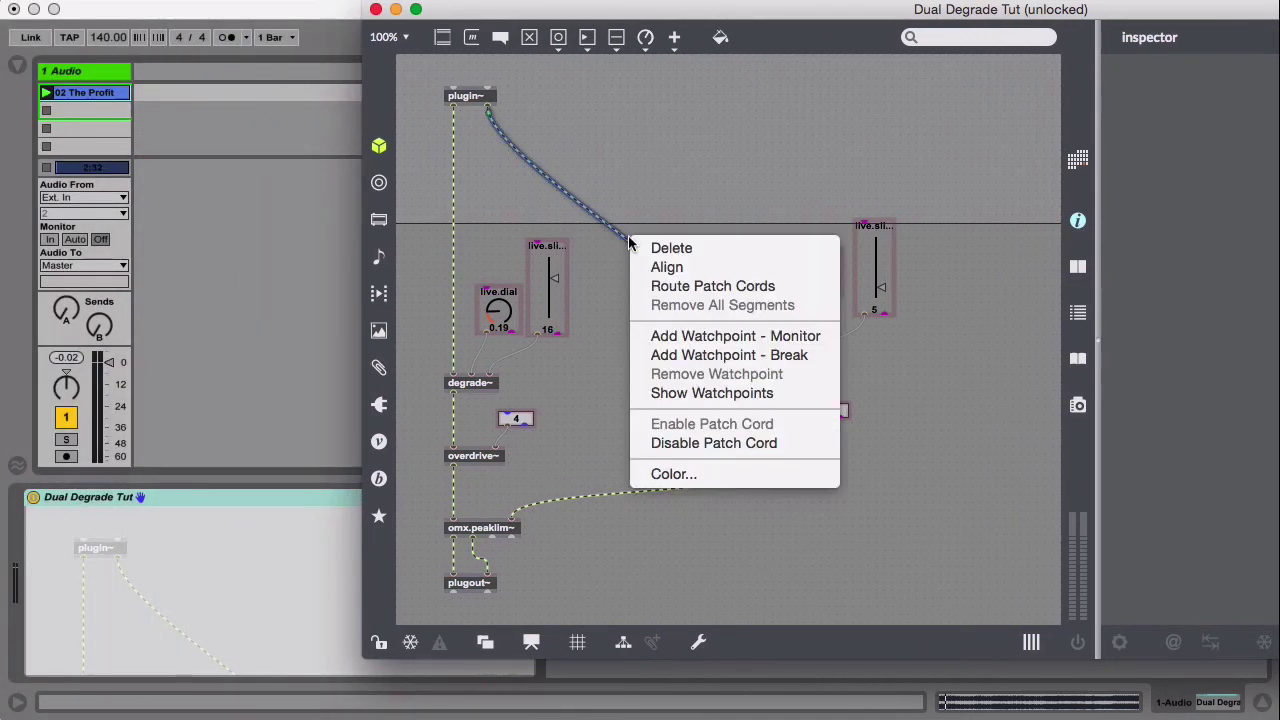
click(772, 288)
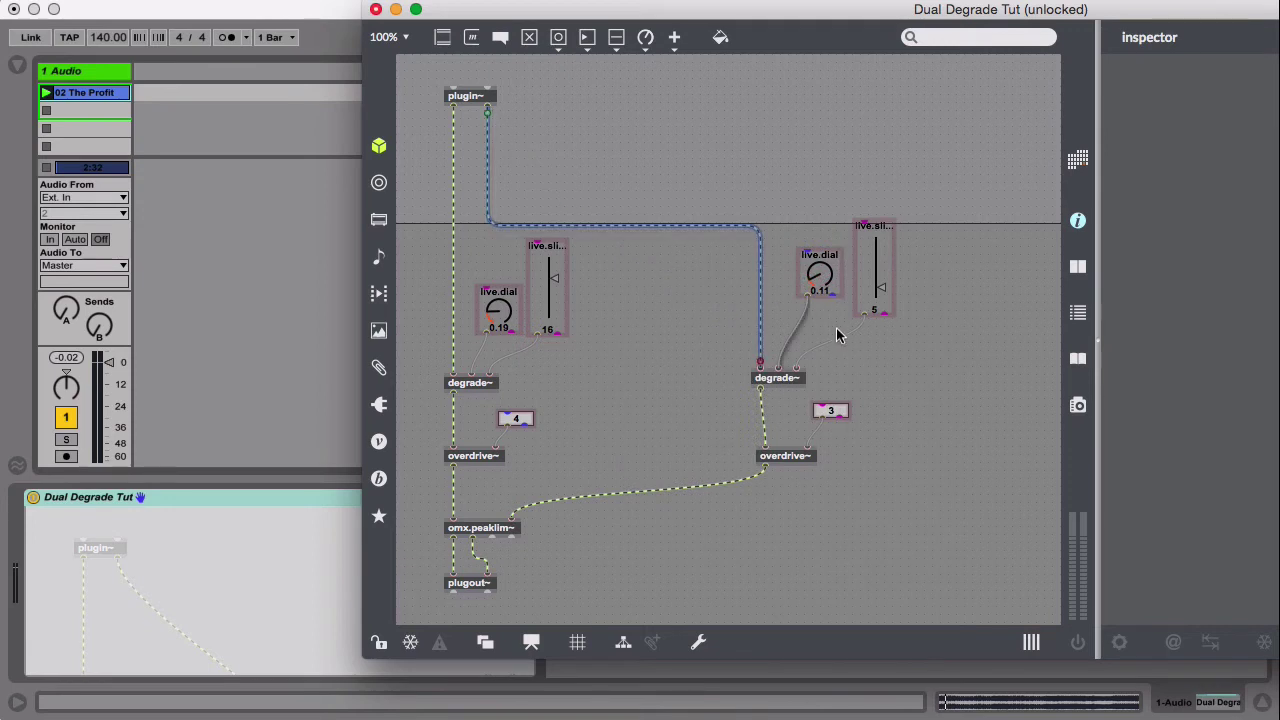
- Move the right channel's chain of objects further left, then slide the patcher window to reveal Live
drag(912, 193, 743, 527)
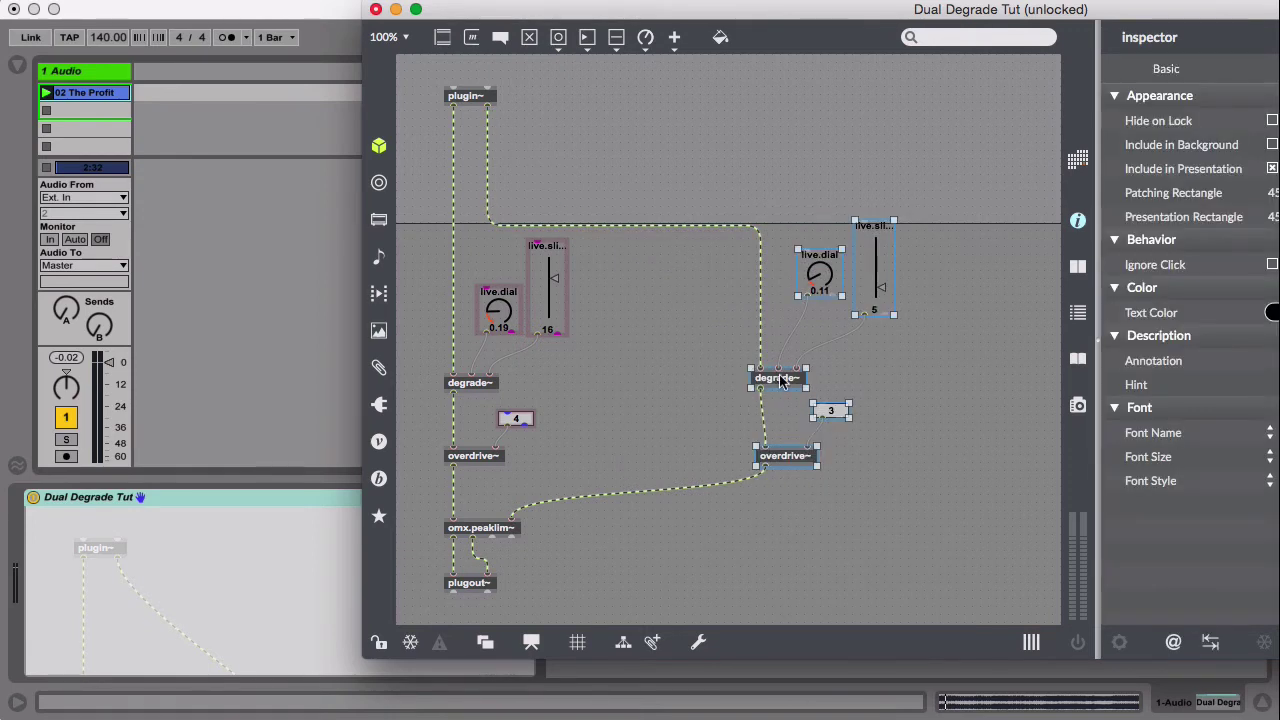
drag(763, 378, 614, 381)
click(809, 357)
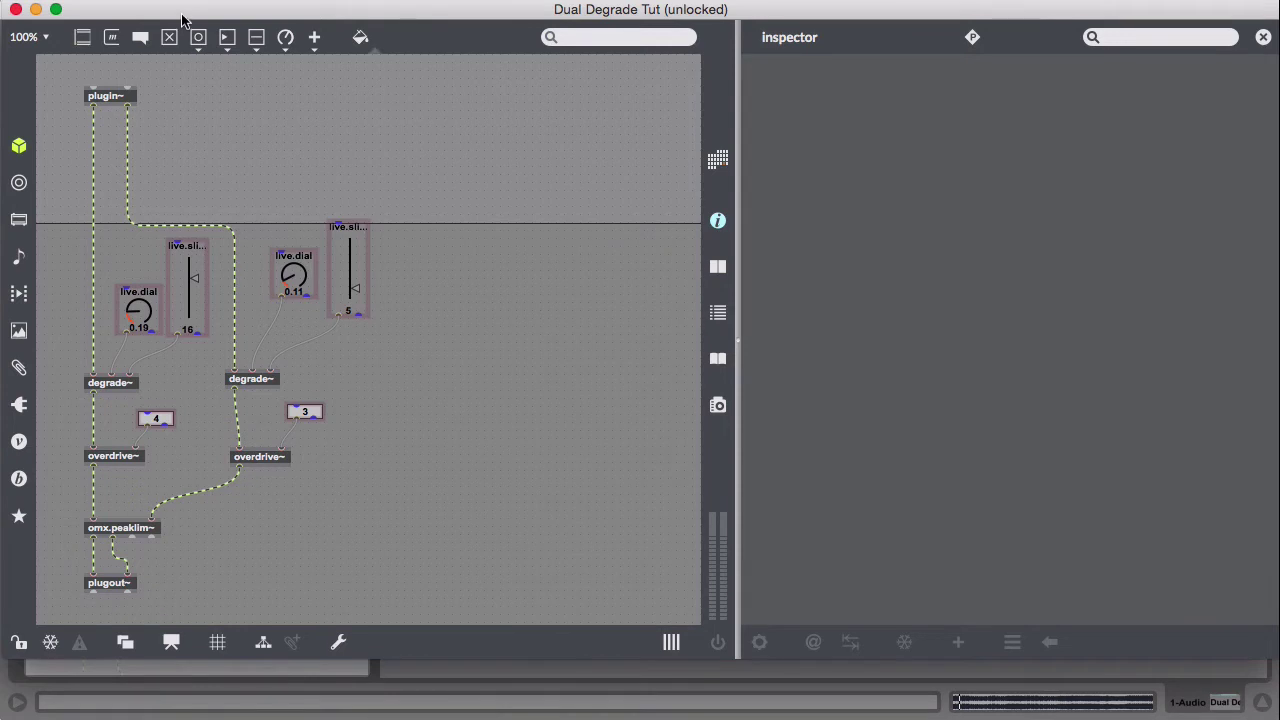
drag(182, 18, 519, 18)
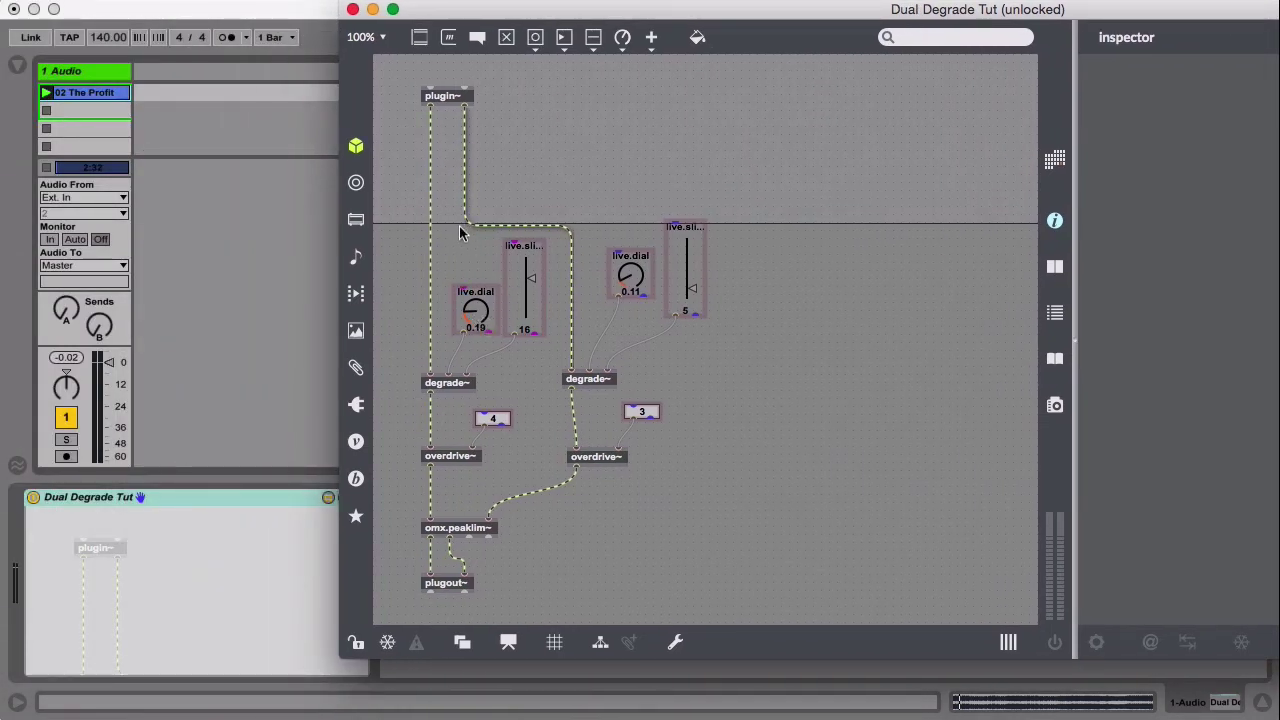
- Browse the left dial's Prototype options and dismiss the Max 7.3.2 update notice
right_click(480, 318)
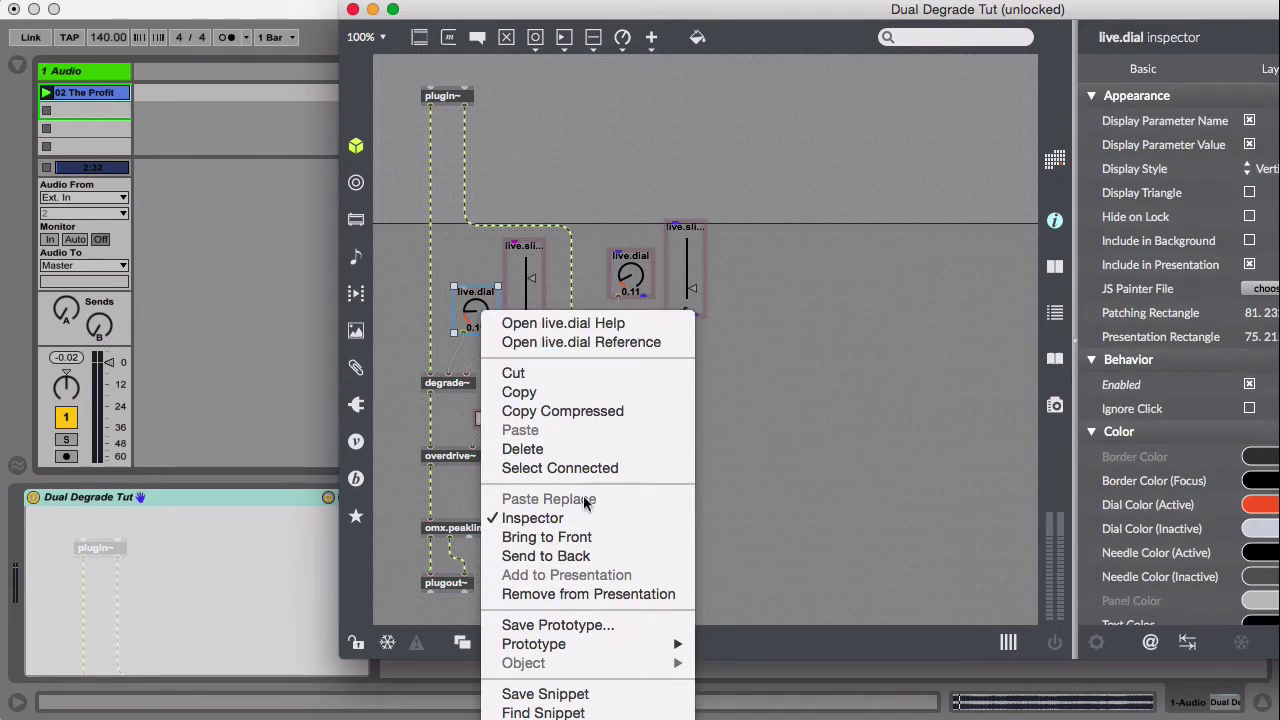
mouse_move(600, 640)
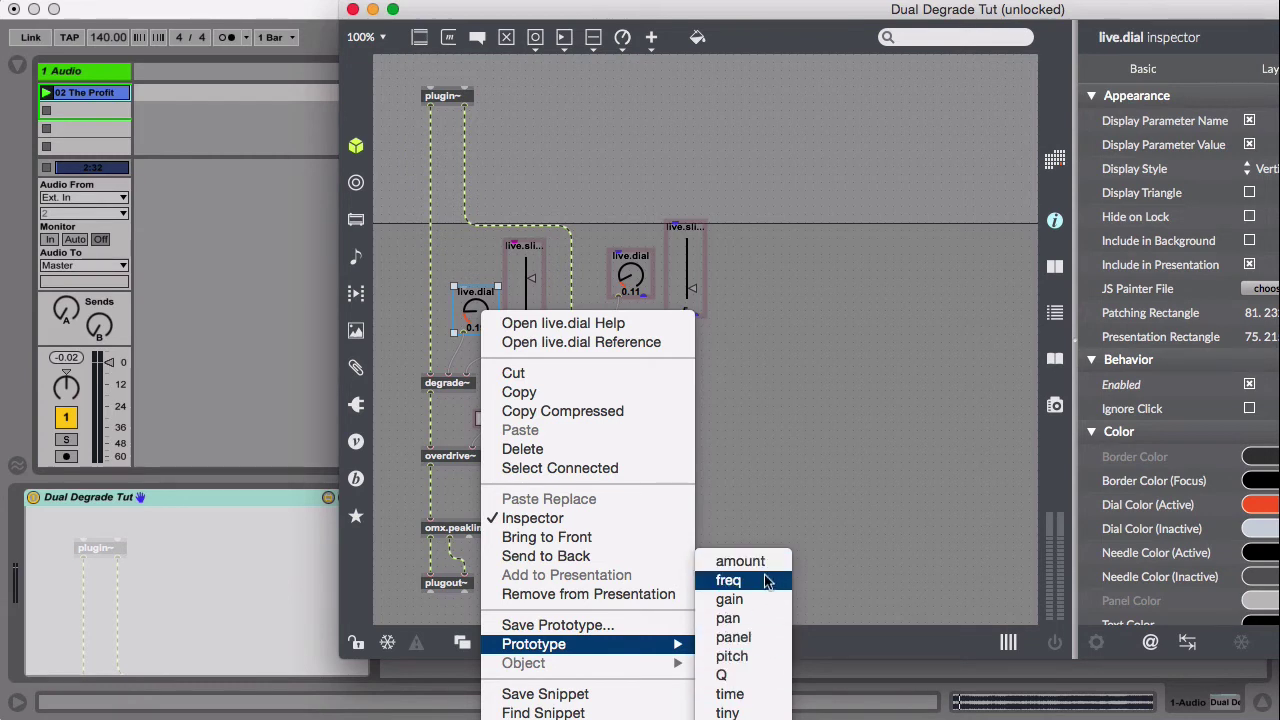
click(771, 630)
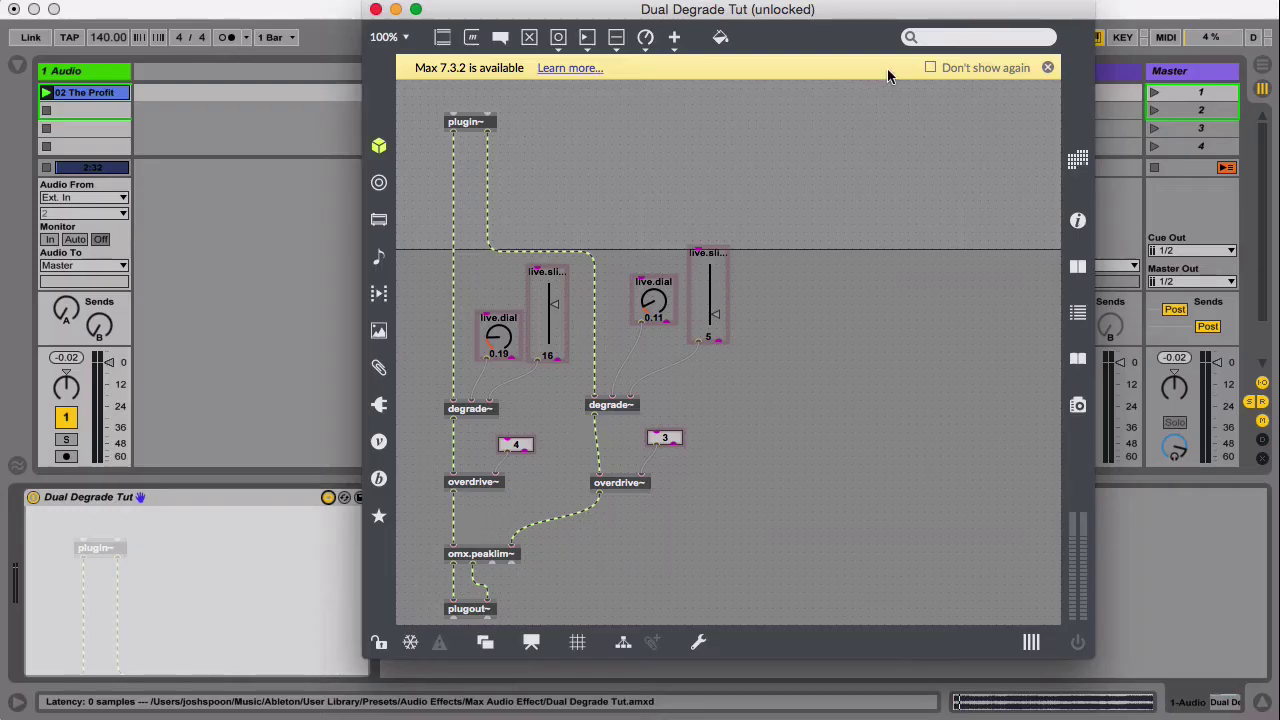
click(1047, 68)
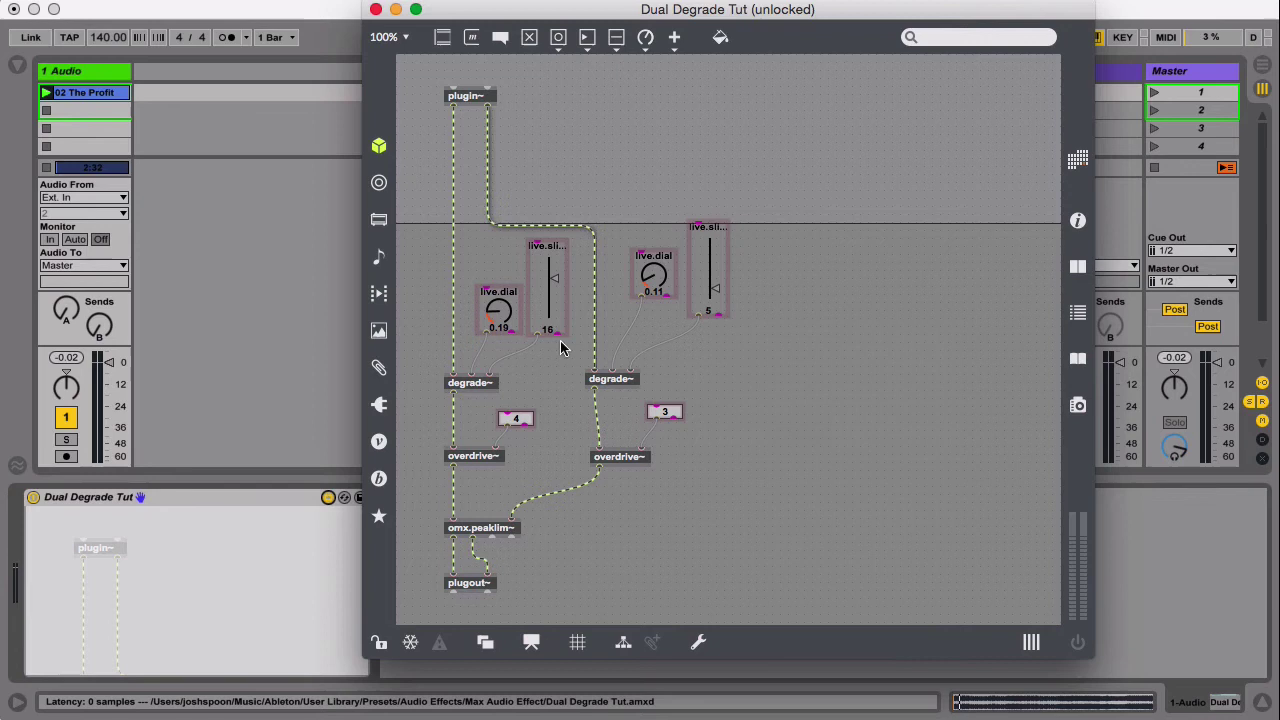
- Nudge the left live.dial down 2 px and bring its options menu back up
drag(498, 309, 498, 311)
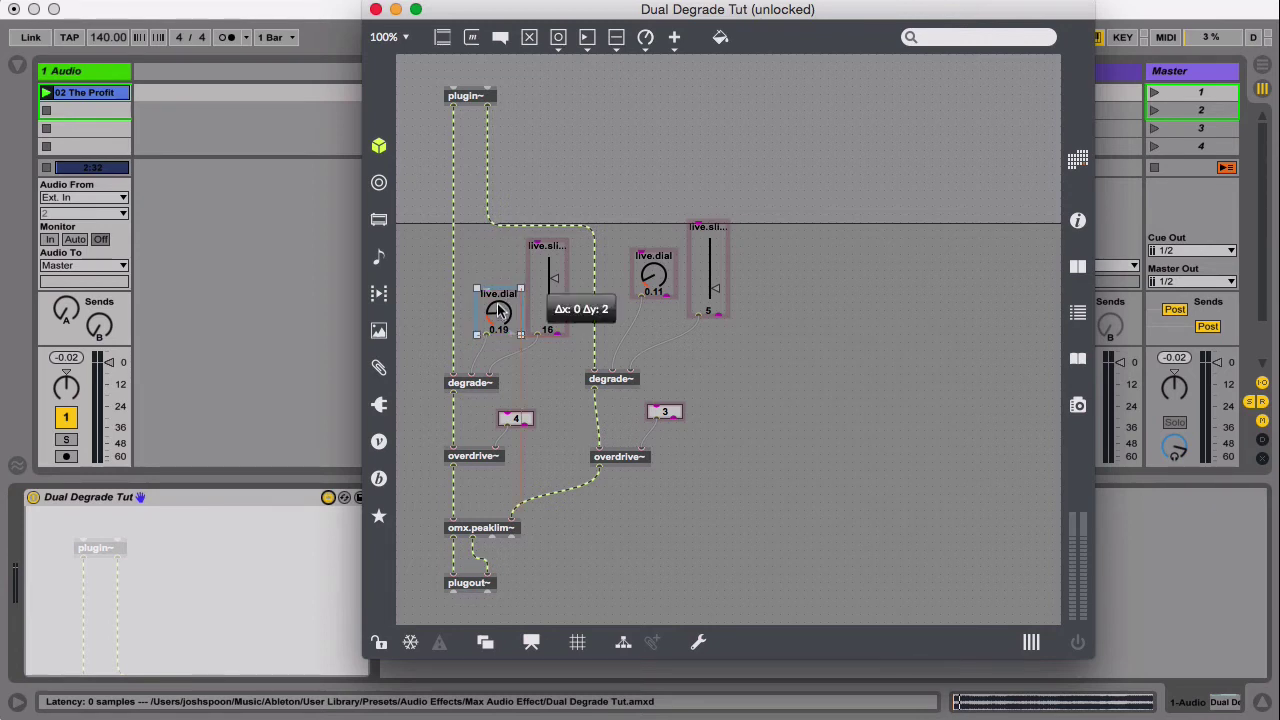
right_click(498, 311)
mouse_move(645, 640)
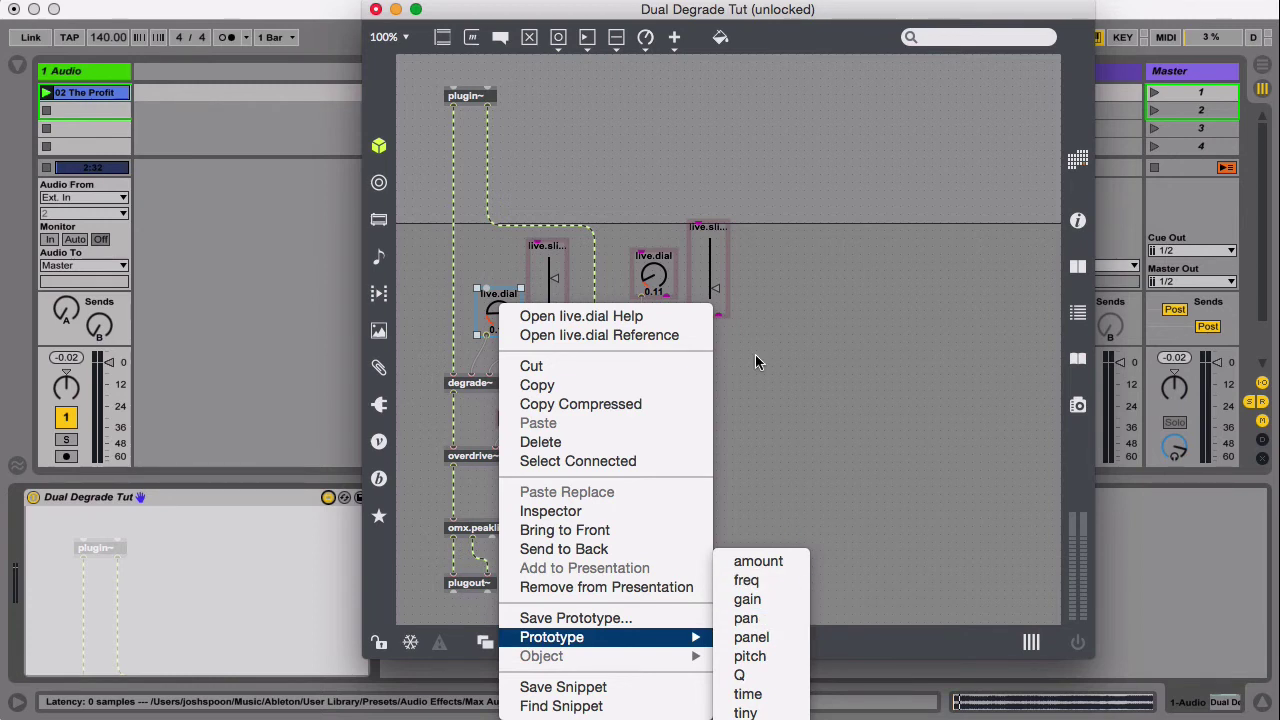
click(755, 362)
right_click(498, 318)
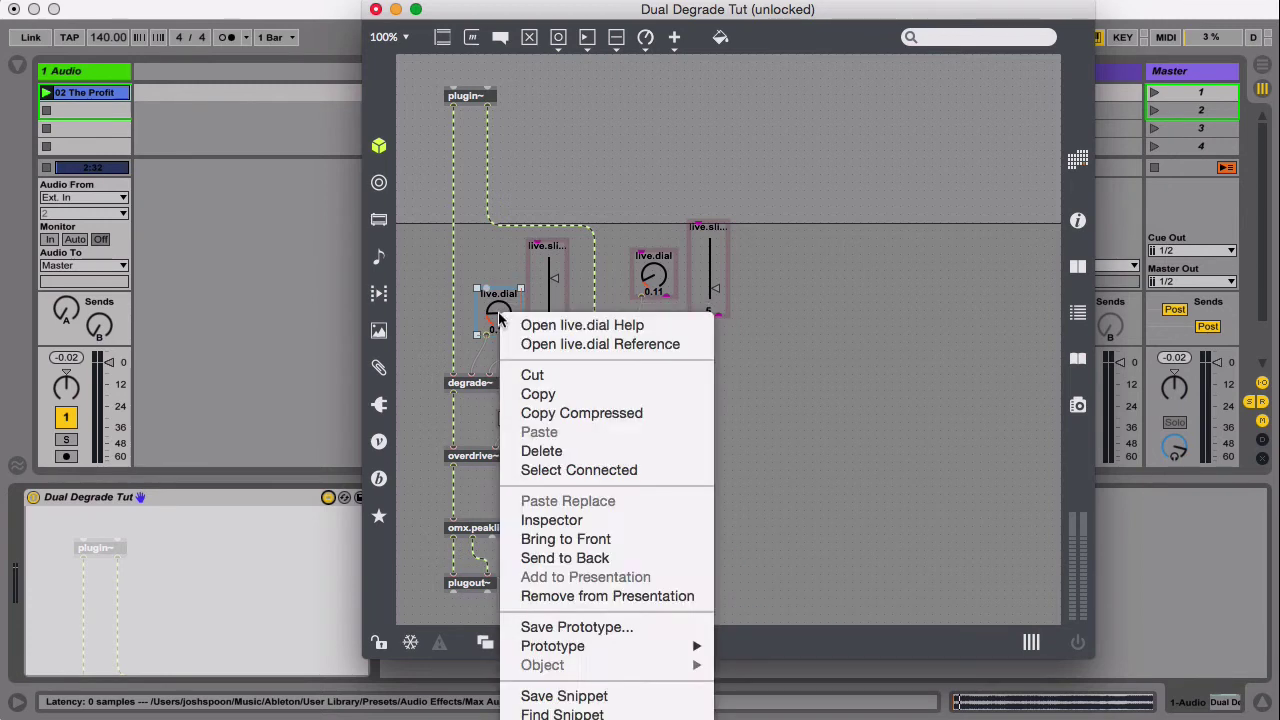
click(500, 267)
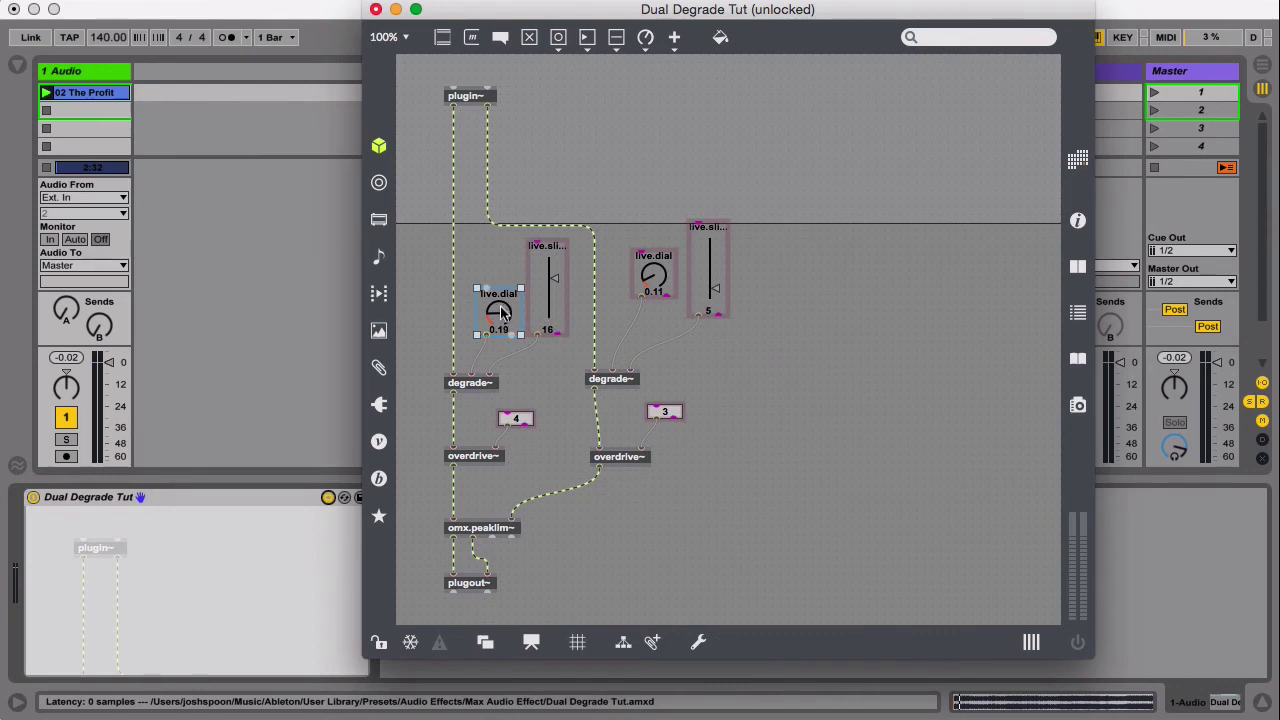
right_click(500, 313)
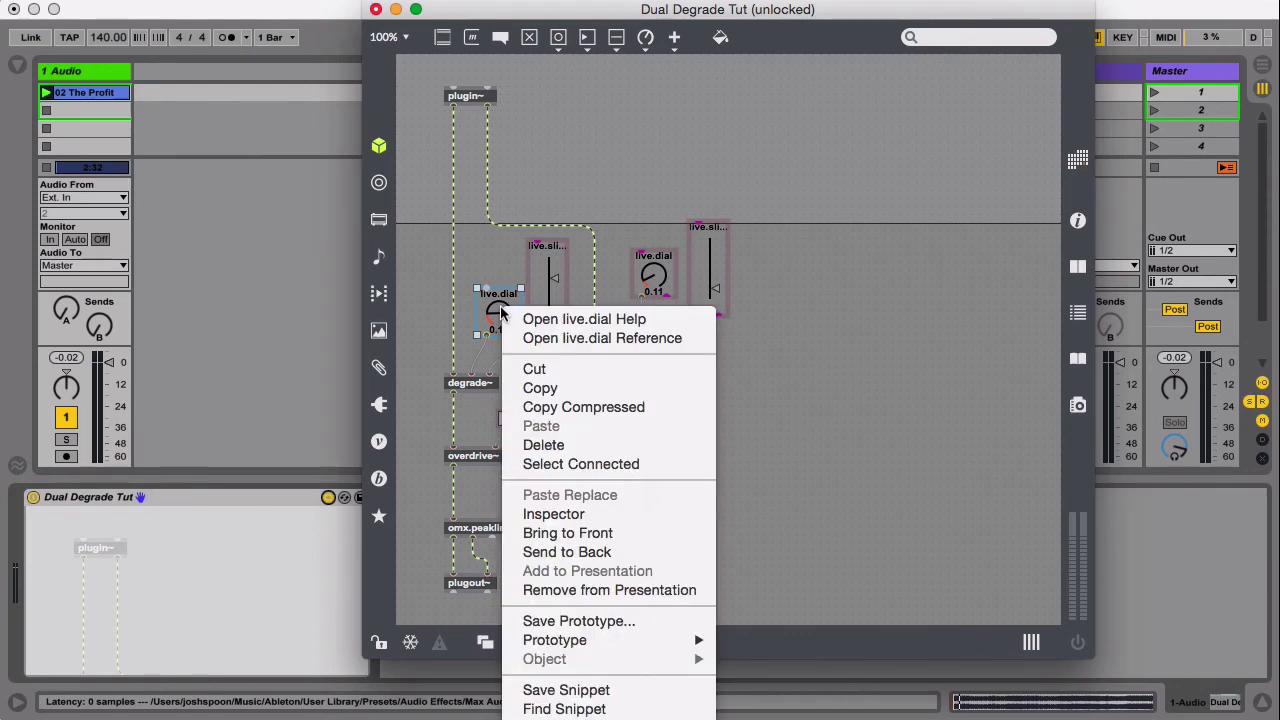
- In the left dial's Inspector, under All, set both Long Name and Short Name to 'Sample Rate'
click(600, 516)
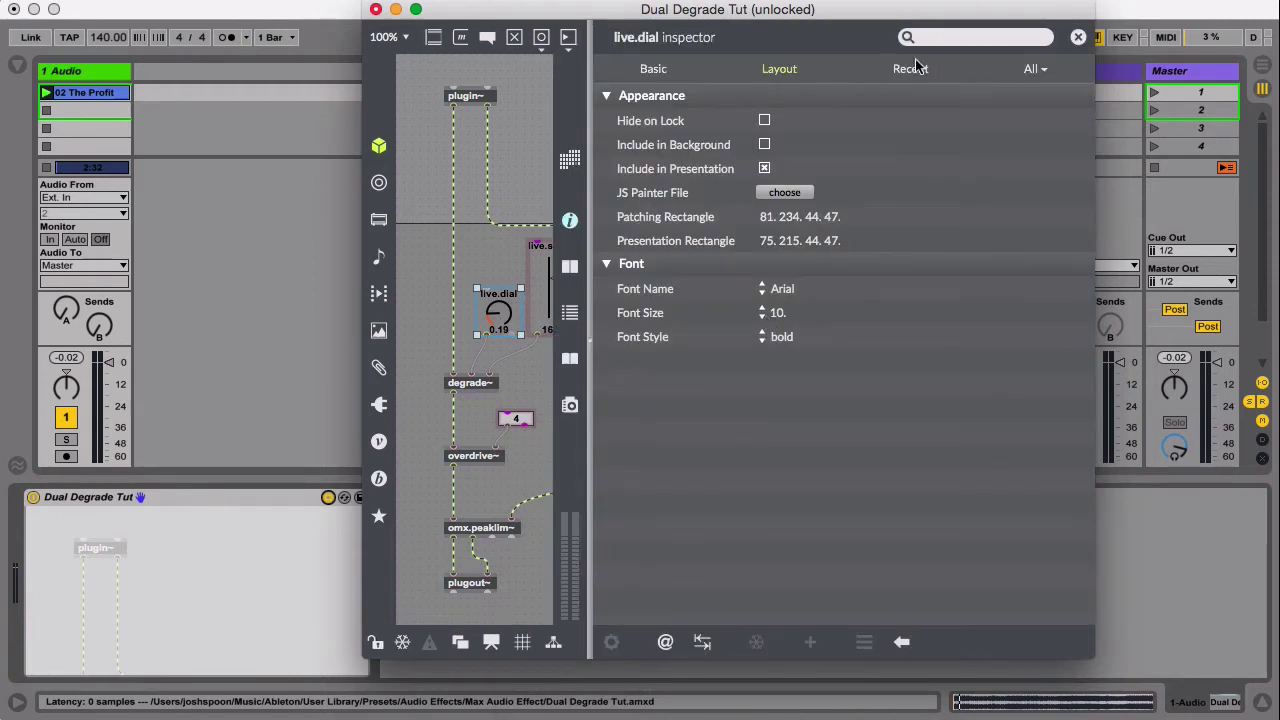
click(1028, 68)
scroll(792, 308, down, 2)
scroll(790, 305, down, 20)
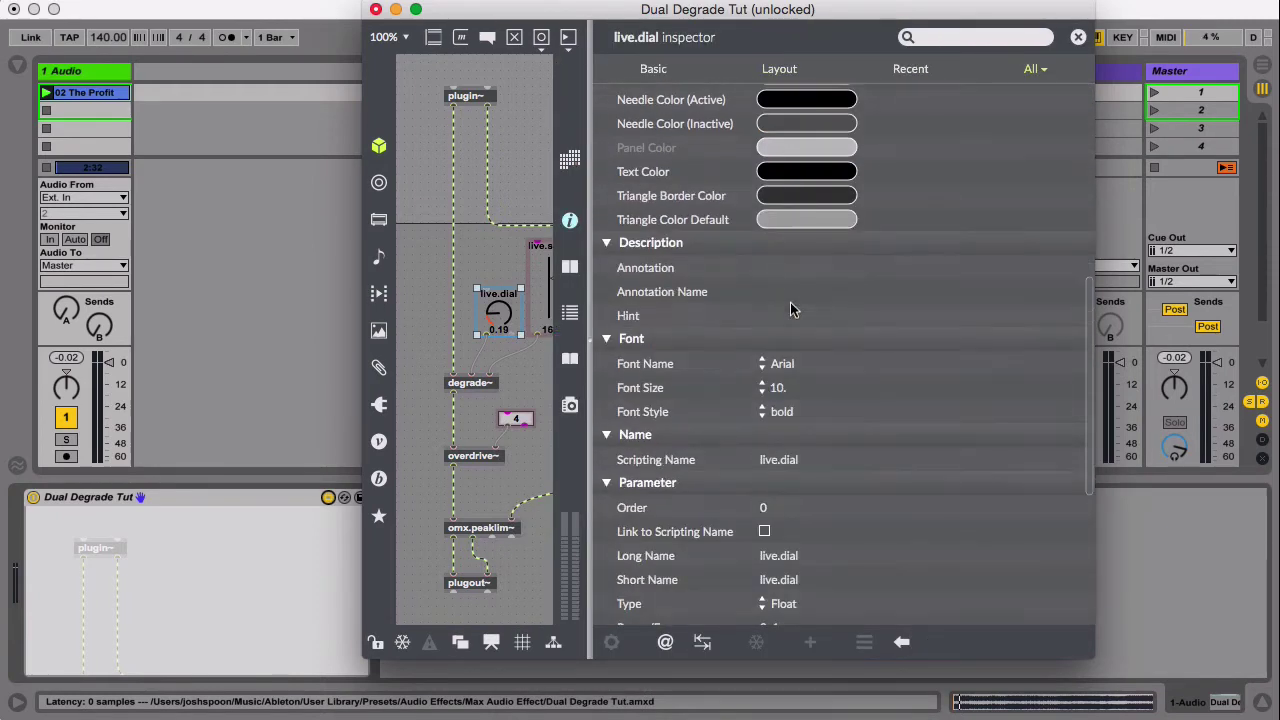
click(791, 293)
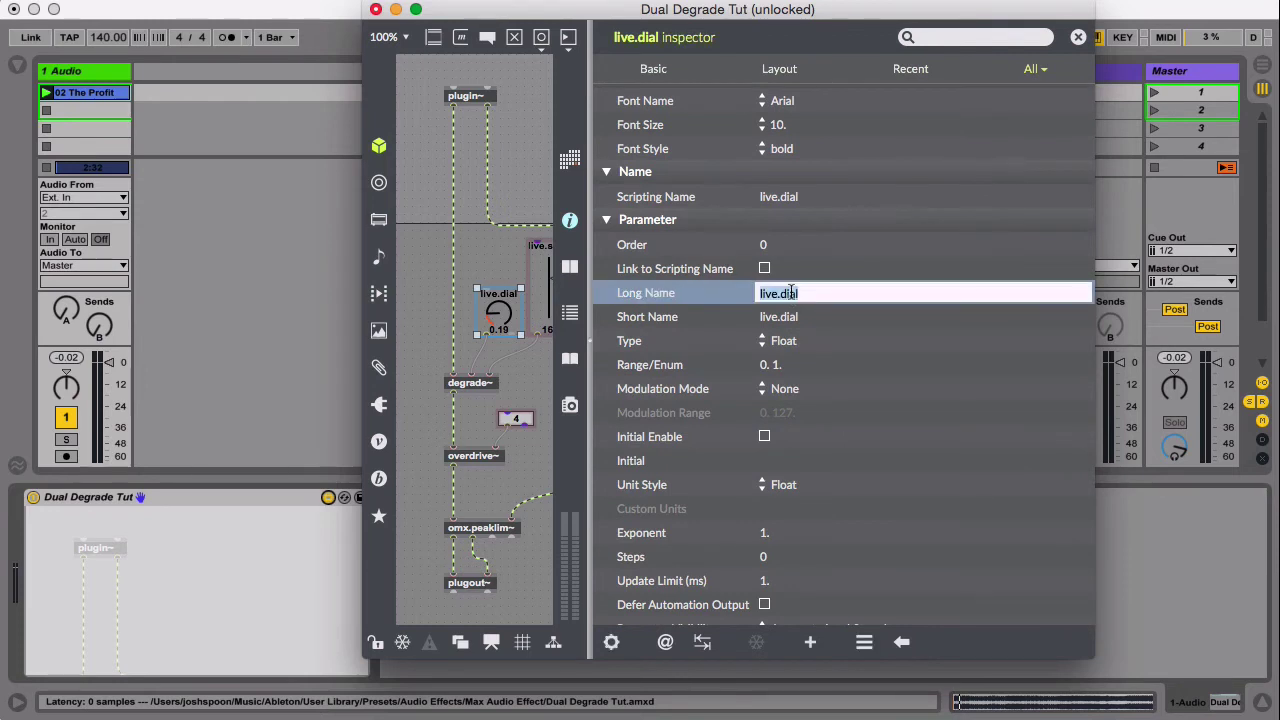
key(BackSpace)
text(Sampler)
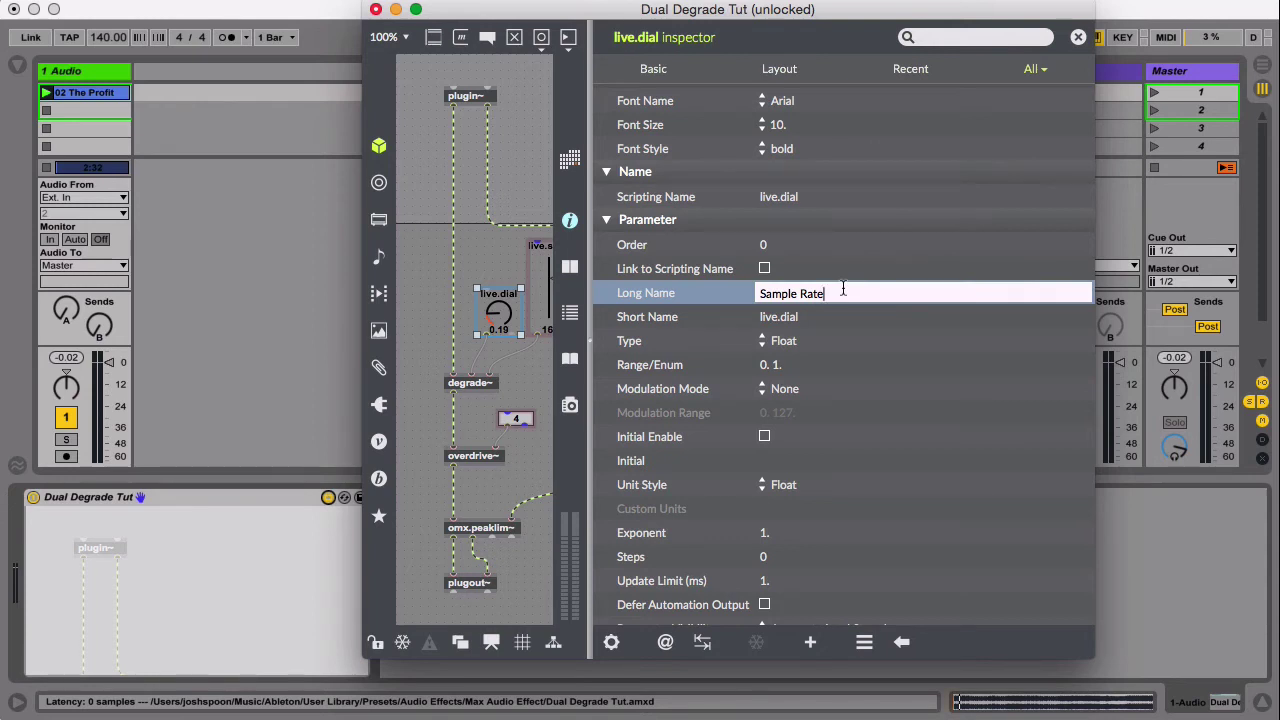
click(793, 317)
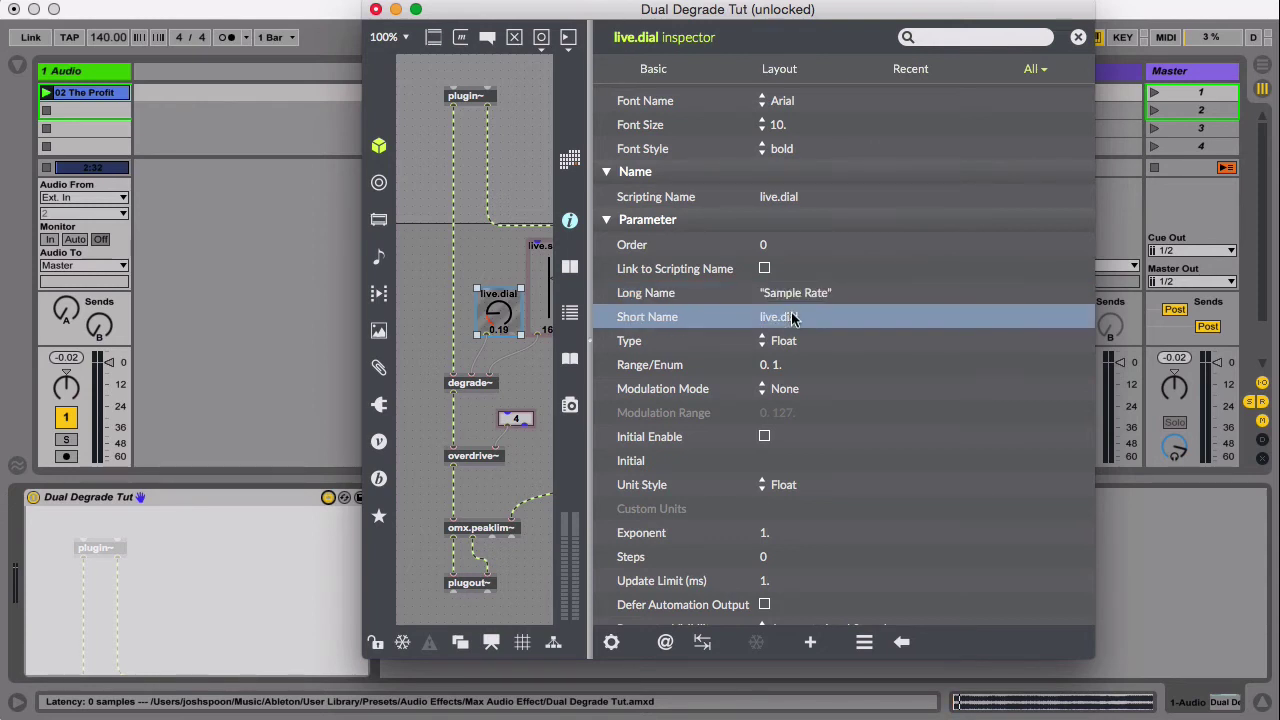
click(793, 317)
text(Sample Rate)
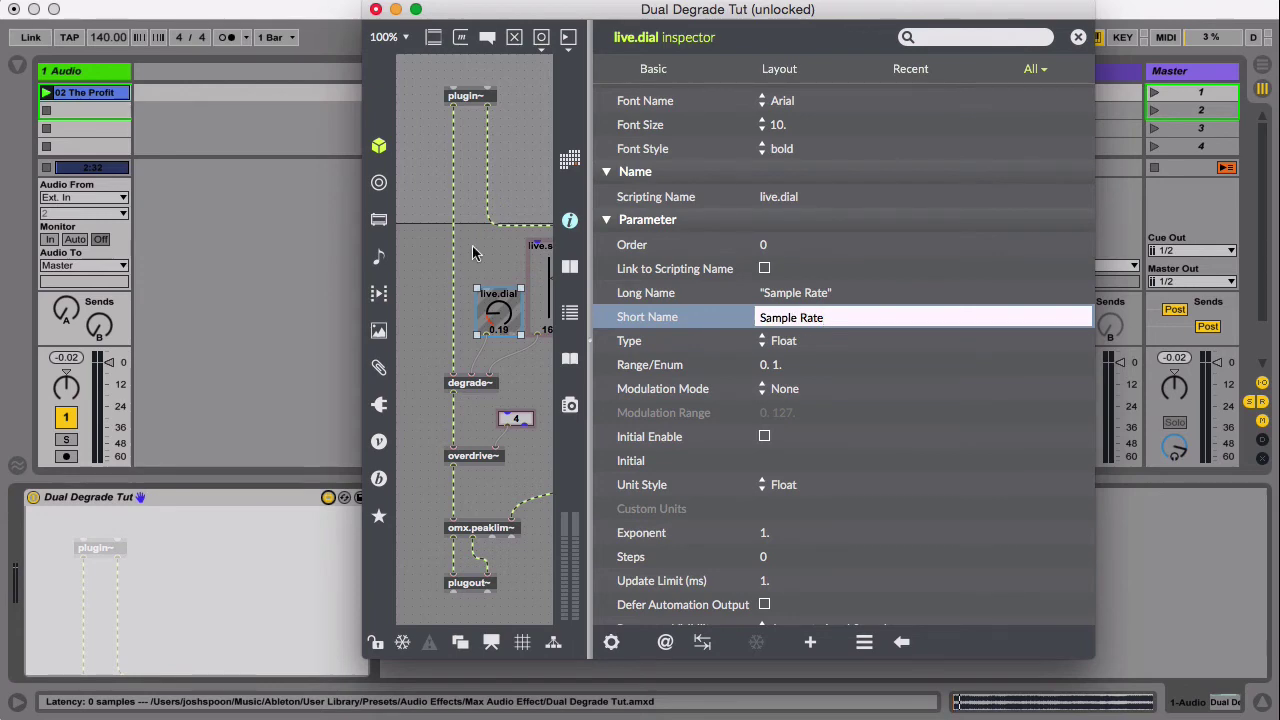
click(467, 365)
right_click(467, 387)
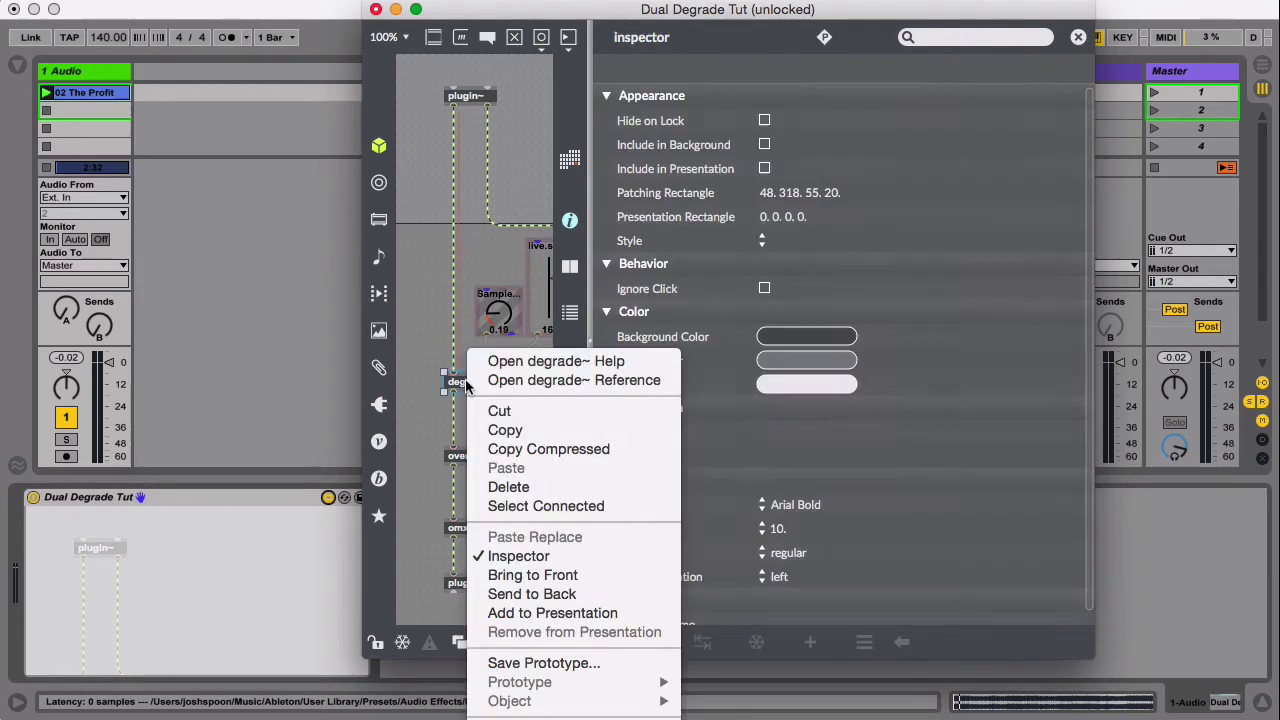
- Open the degrade~ help file, then close it and deselect the object
click(563, 365)
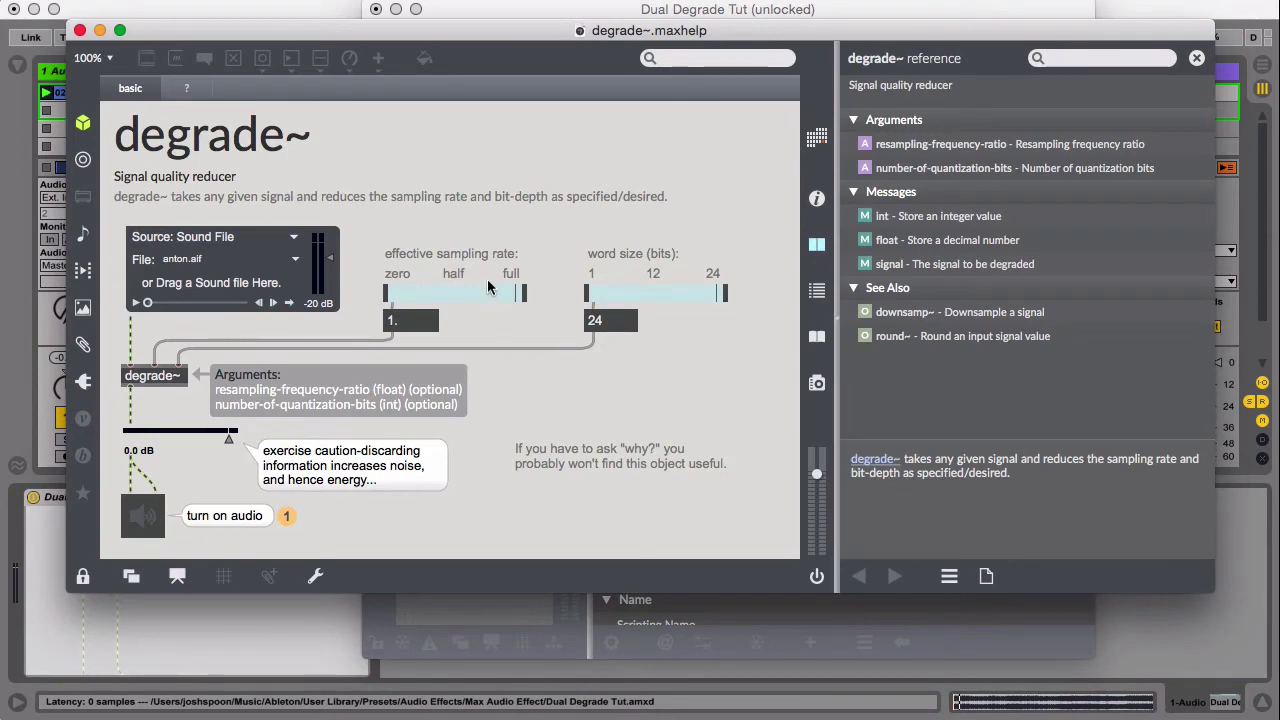
key(super+w)
click(530, 376)
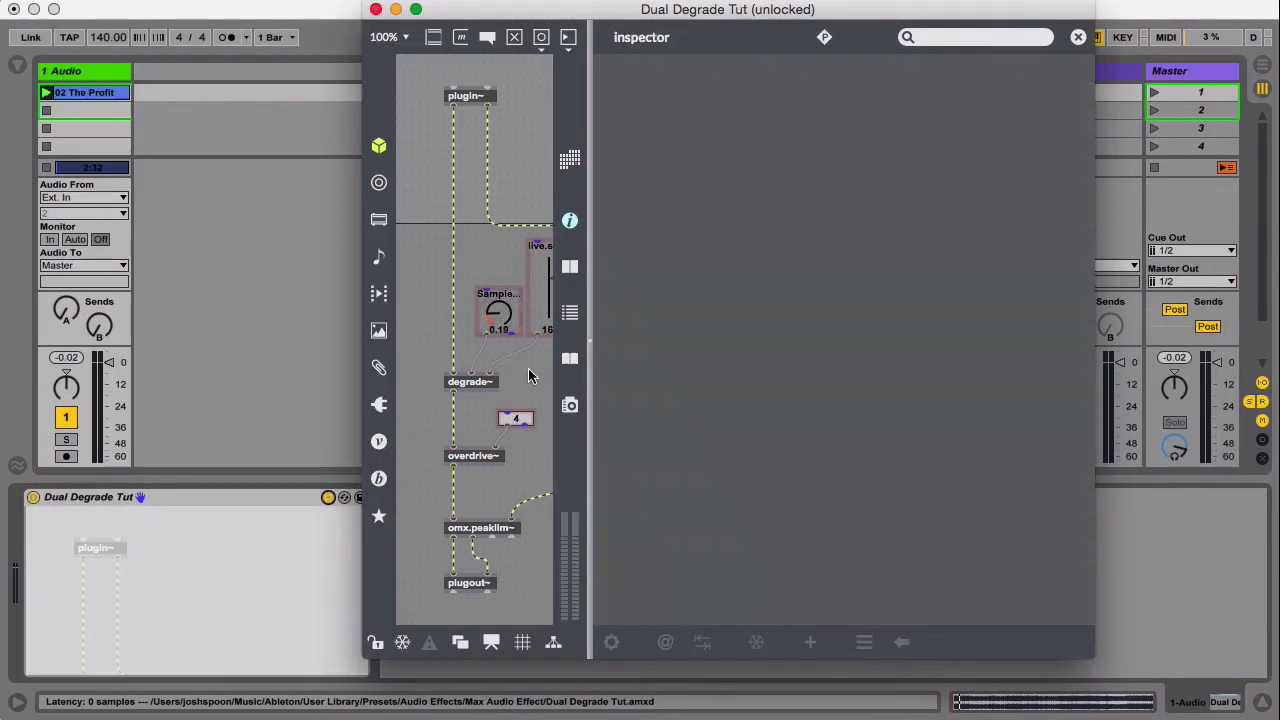
scroll(508, 354, right, 4)
- Select the left live.slider and clear its Long Name in the inspector
click(463, 316)
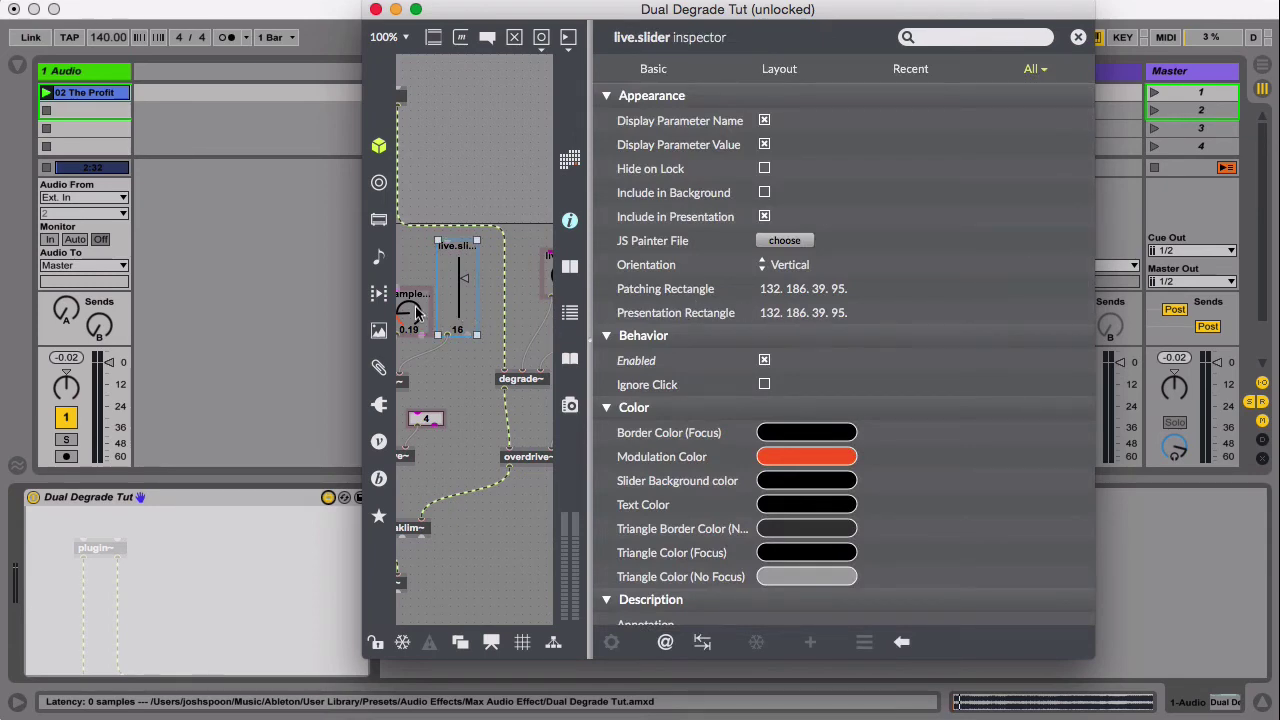
scroll(755, 380, down, 10)
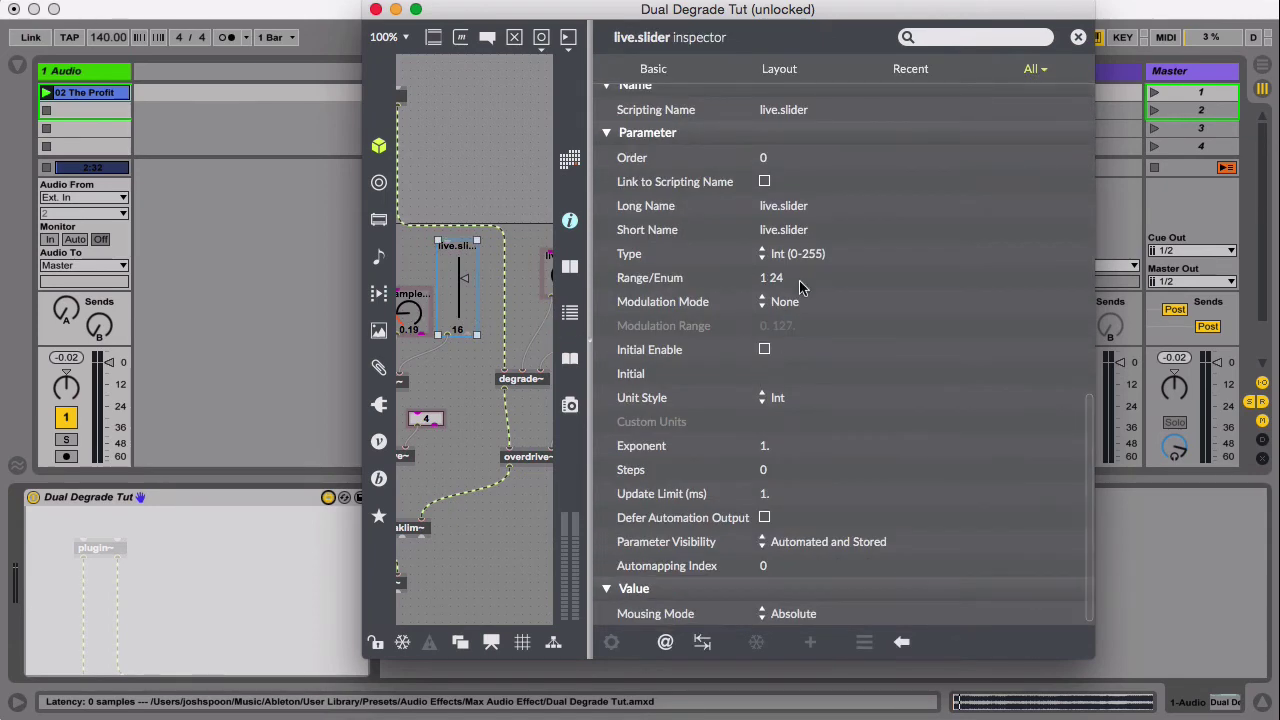
scroll(801, 364, up, 10)
scroll(801, 364, down, 7)
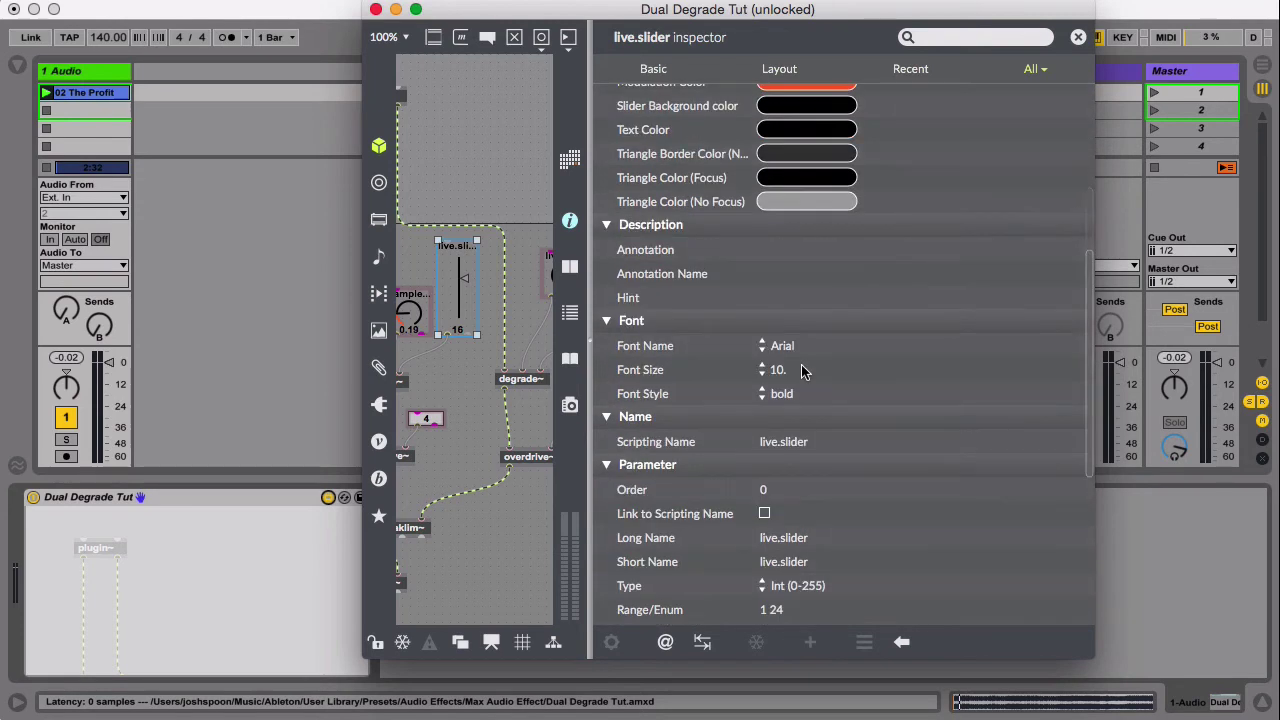
click(803, 387)
click(803, 387)
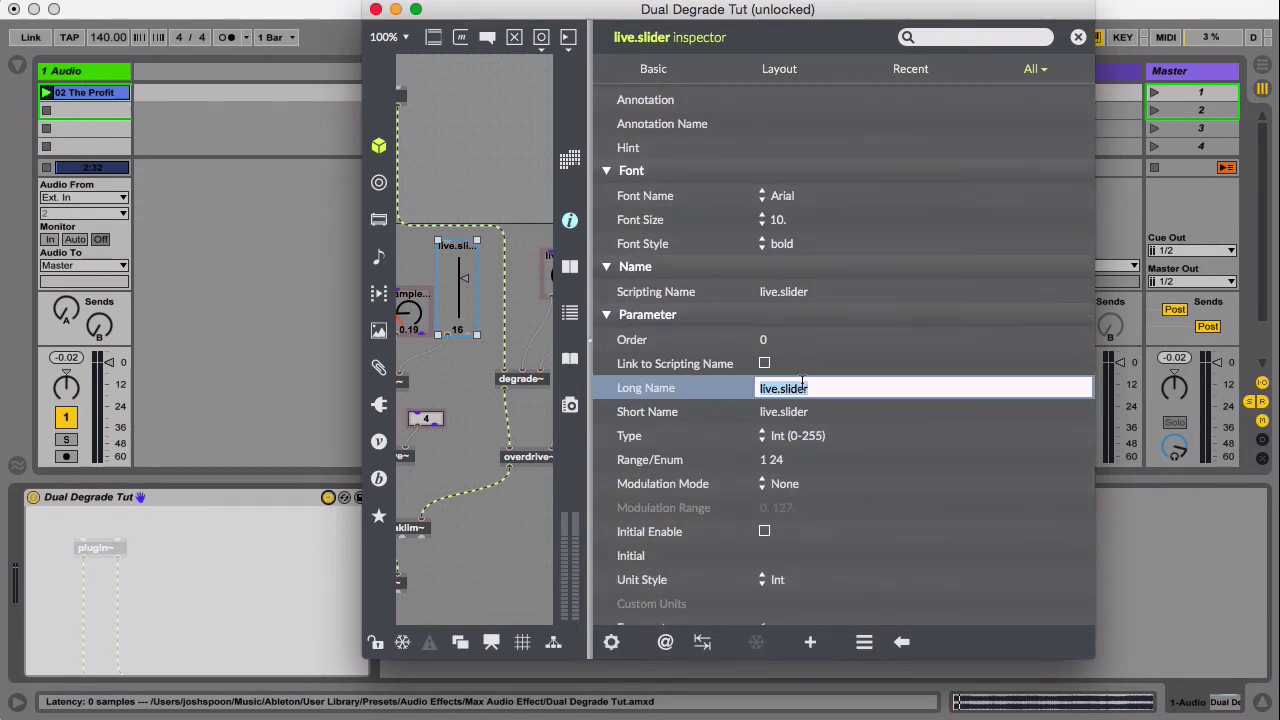
key(BackSpace)
- Rename the left dial's Long and Short Names to 'Sample Rate (L)'
click(415, 312)
scroll(778, 417, down, 15)
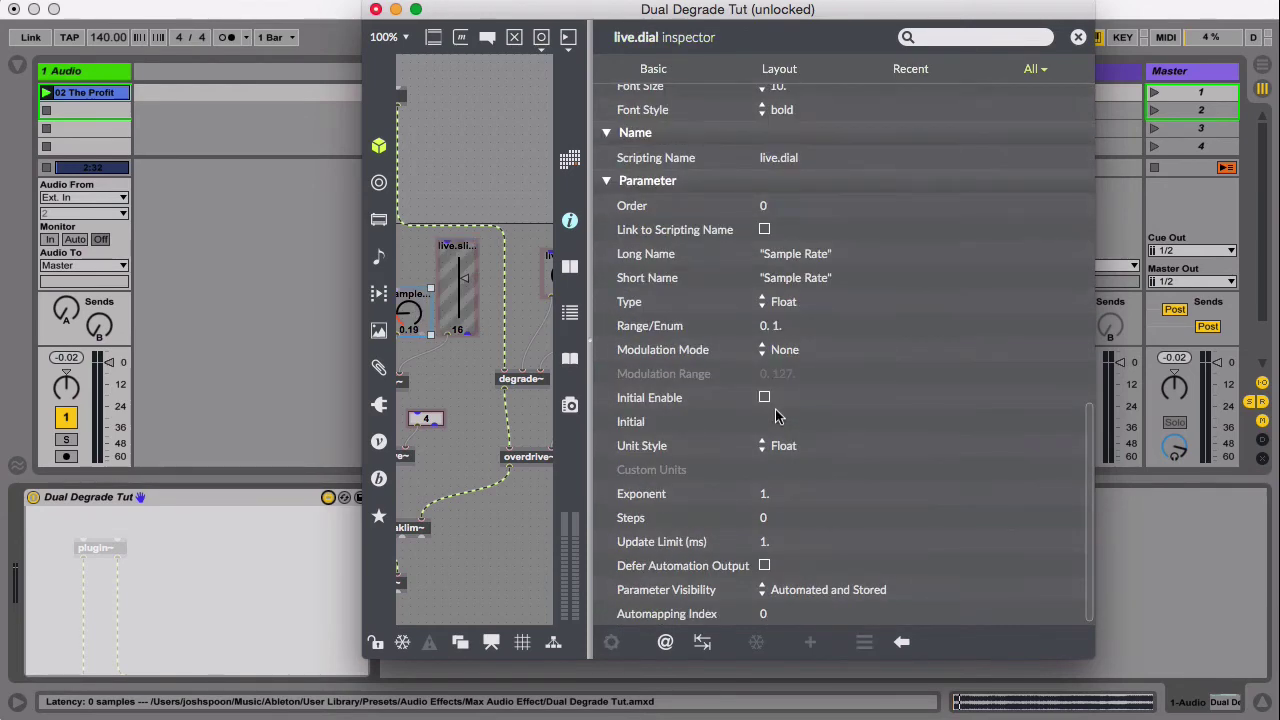
double_click(812, 254)
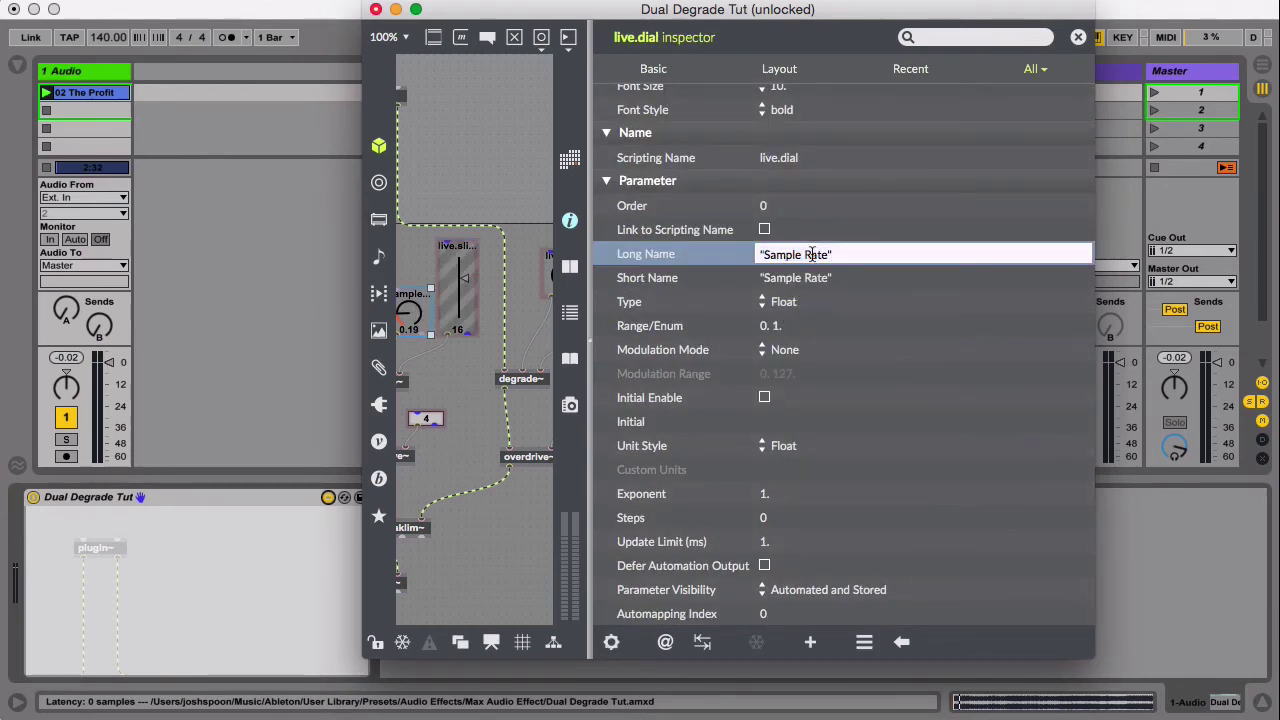
text((L))
double_click(813, 278)
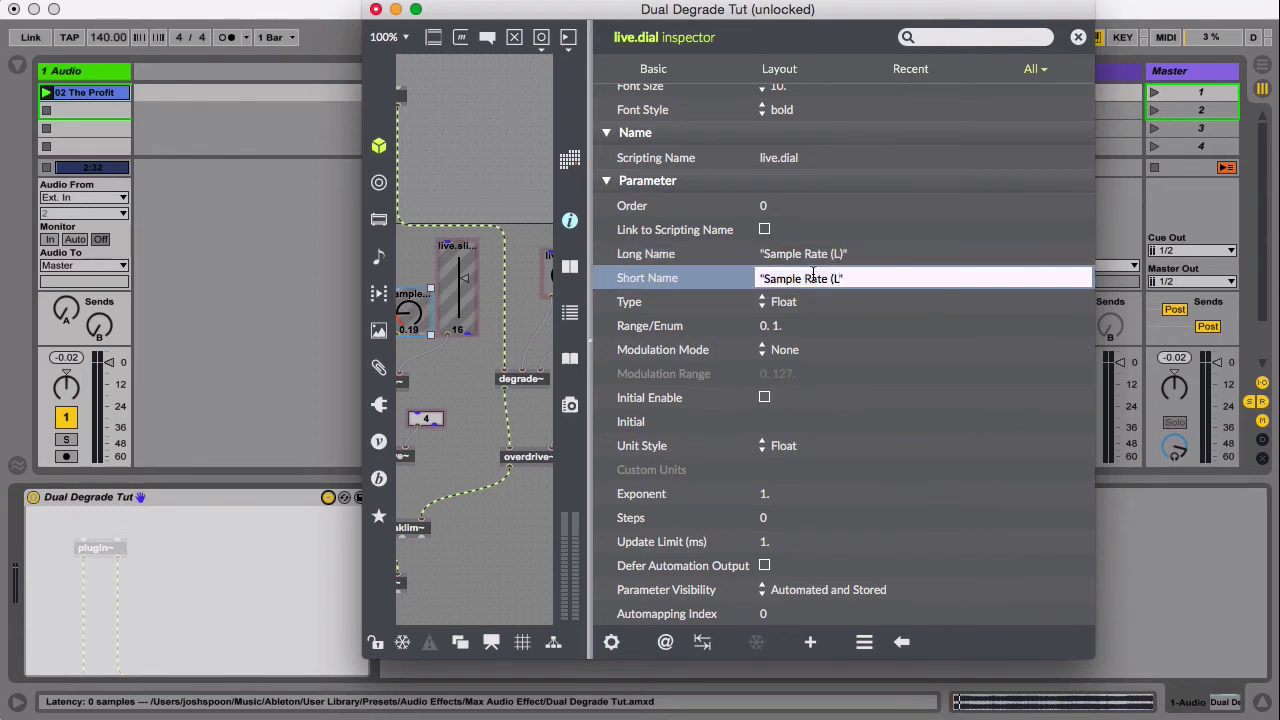
text((L))
key(Return)
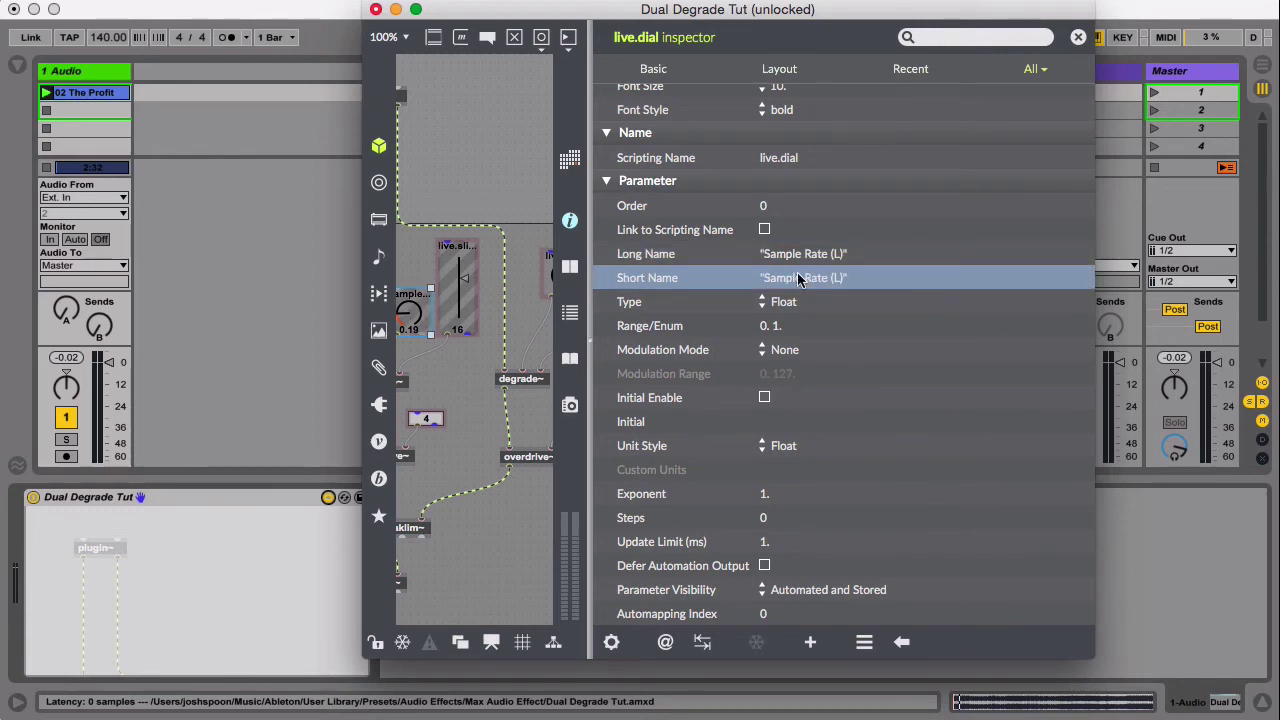
- Set the left slider's Long Name and Short Name to 'bit depth (L)'
click(460, 296)
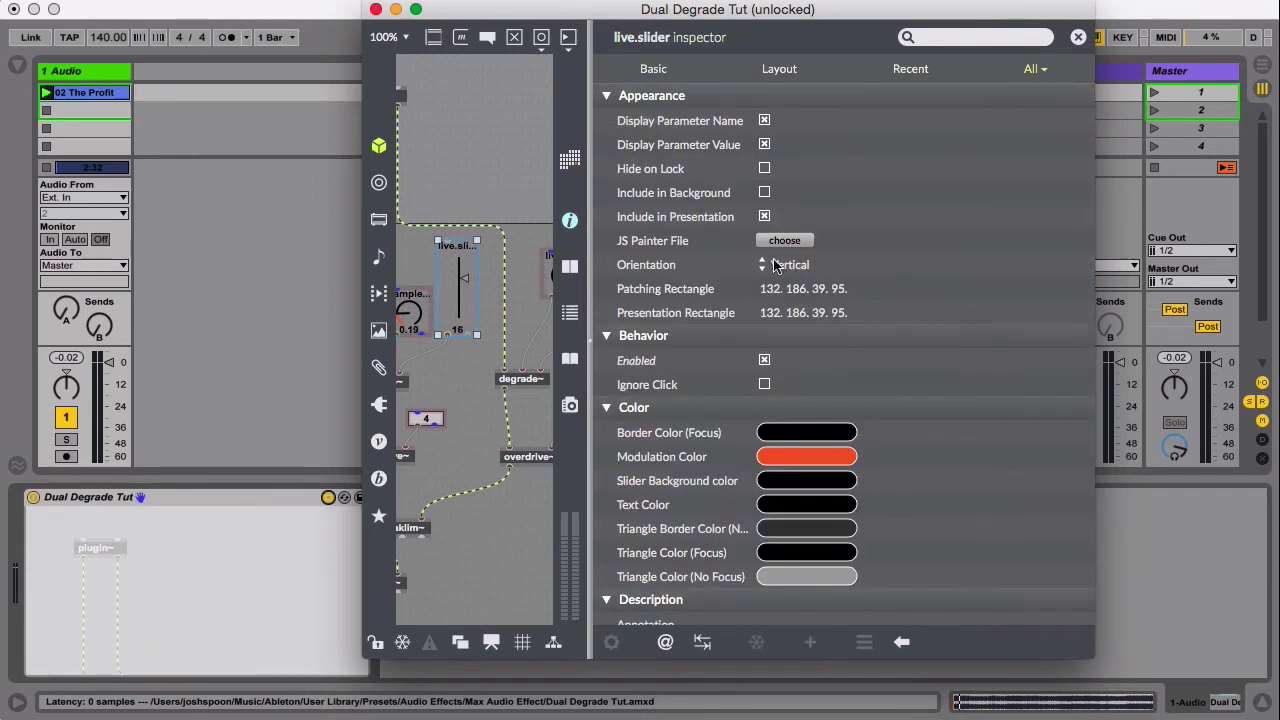
scroll(775, 263, down, 10)
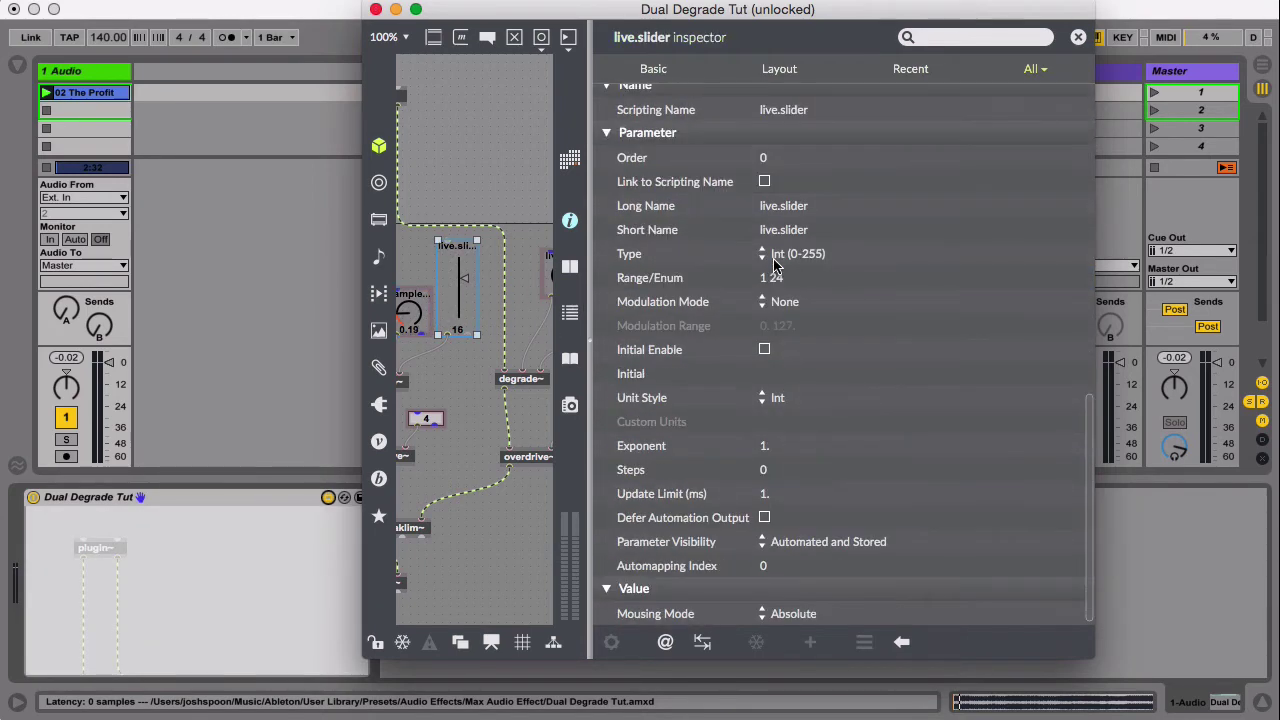
double_click(813, 207)
key(BackSpace)
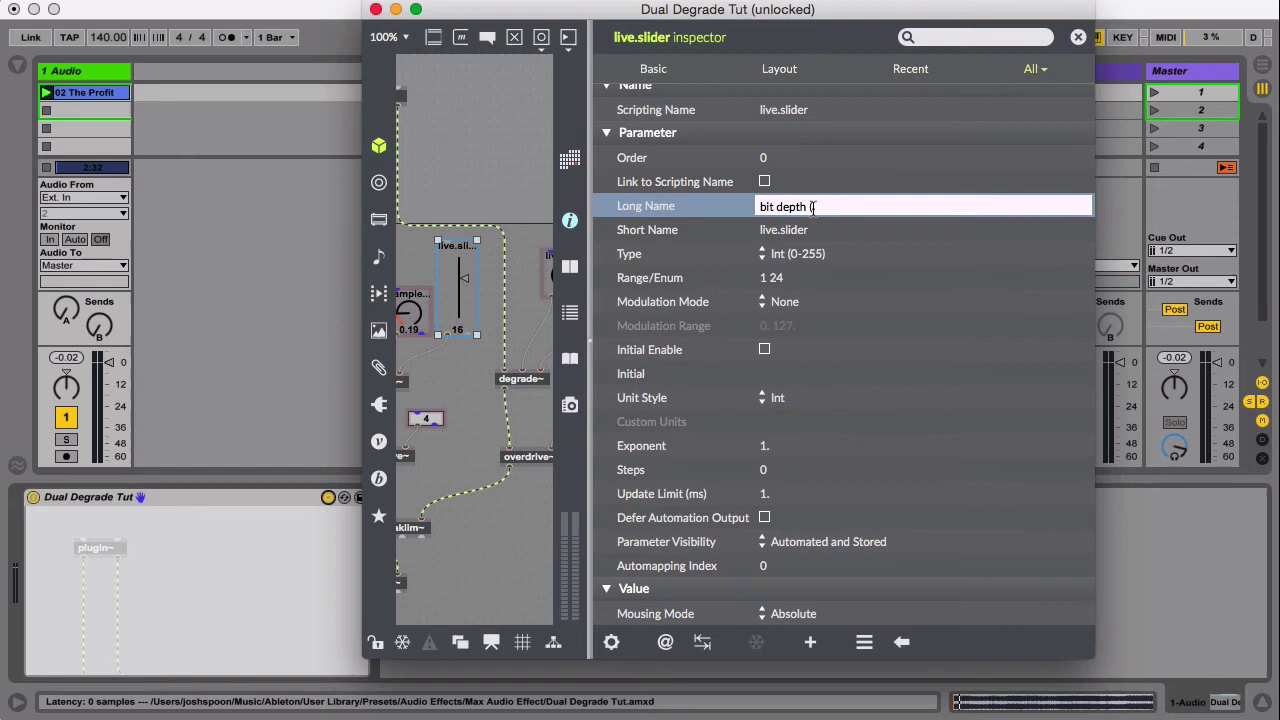
key(super+a)
key(super+c)
double_click(813, 233)
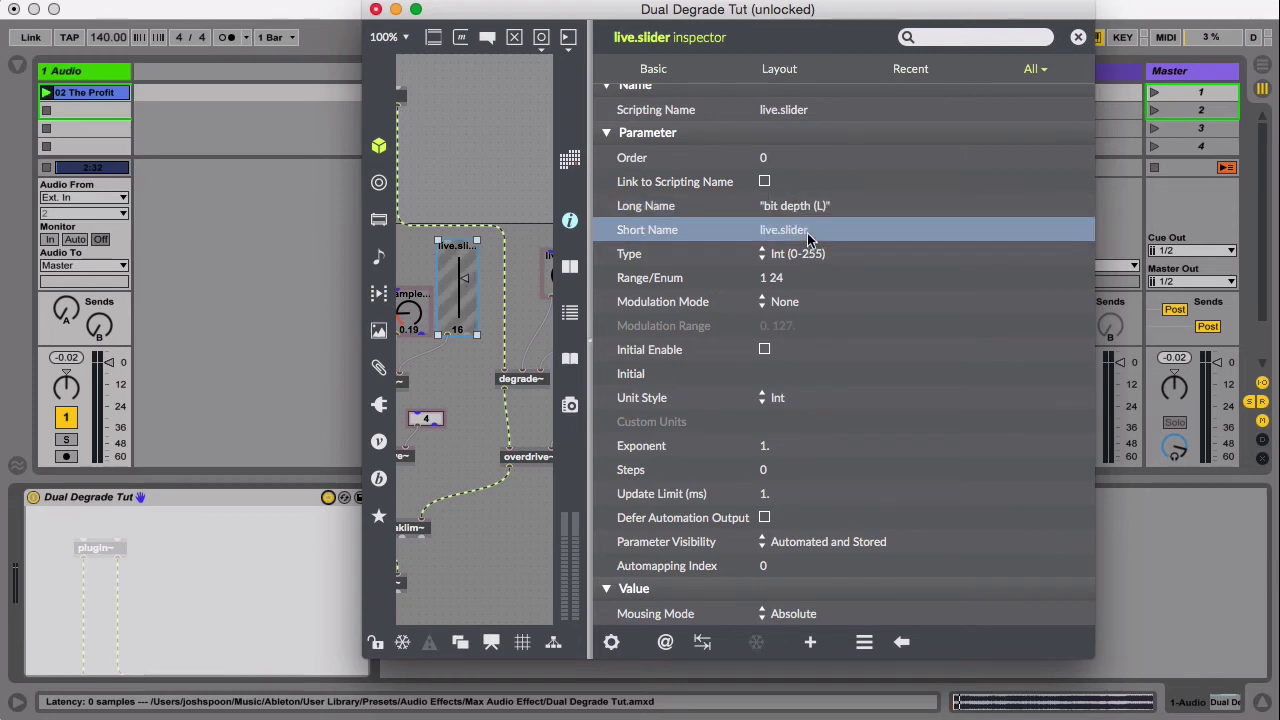
key(super+v)
key(Return)
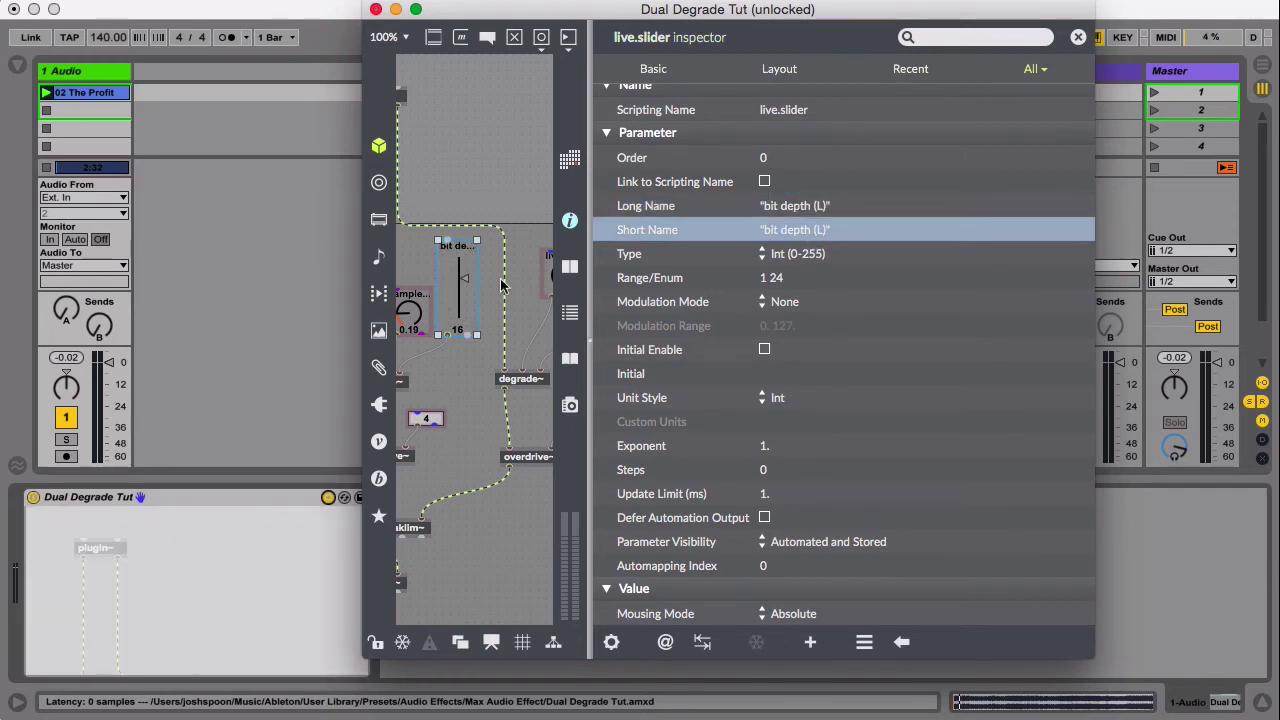
scroll(530, 318, right, 3)
- Set the second live.slider's Long and Short Names to 'bit depth (R)'
click(535, 292)
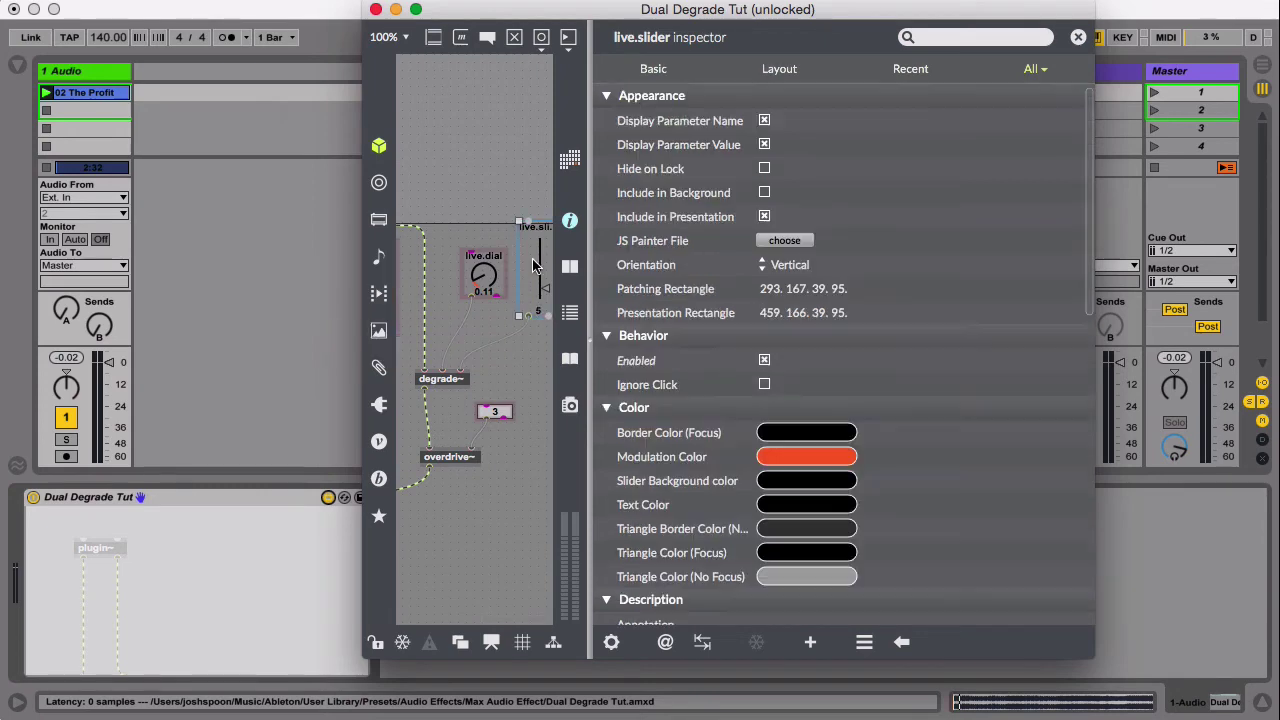
scroll(785, 347, down, 10)
scroll(785, 347, up, 1)
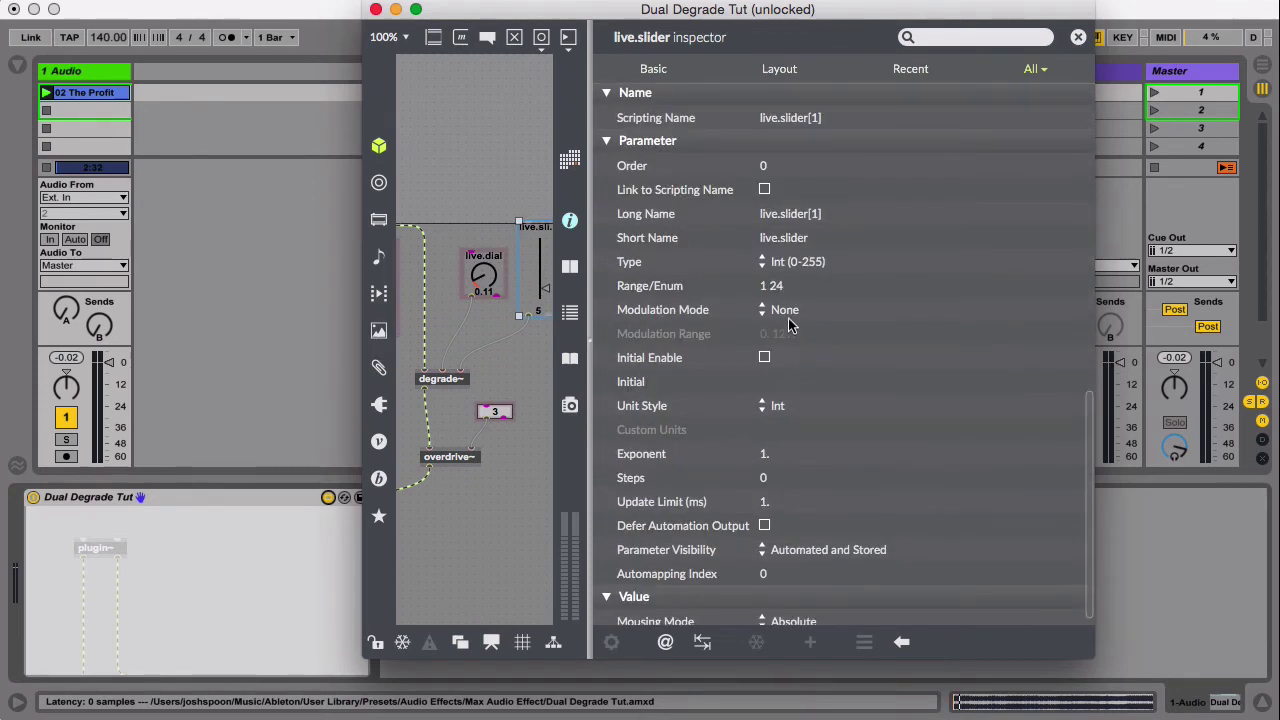
double_click(822, 214)
key(super+v)
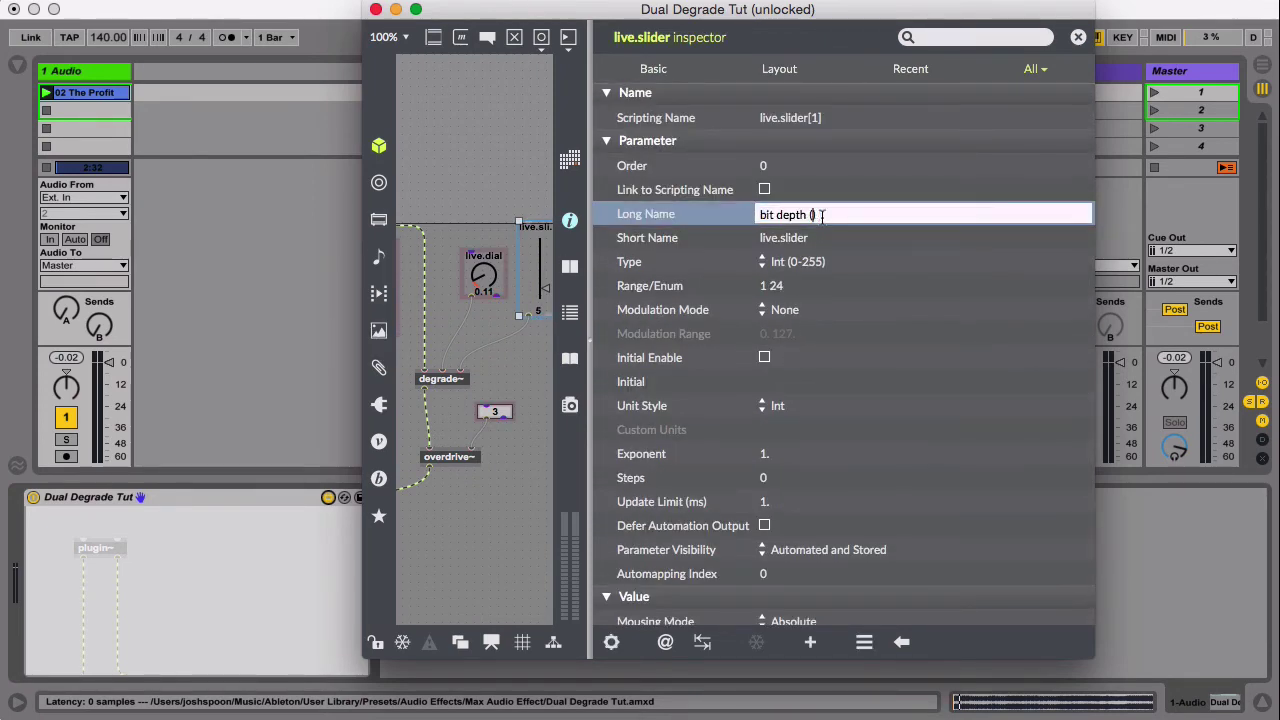
text(R))
key(Tab)
key(super+v)
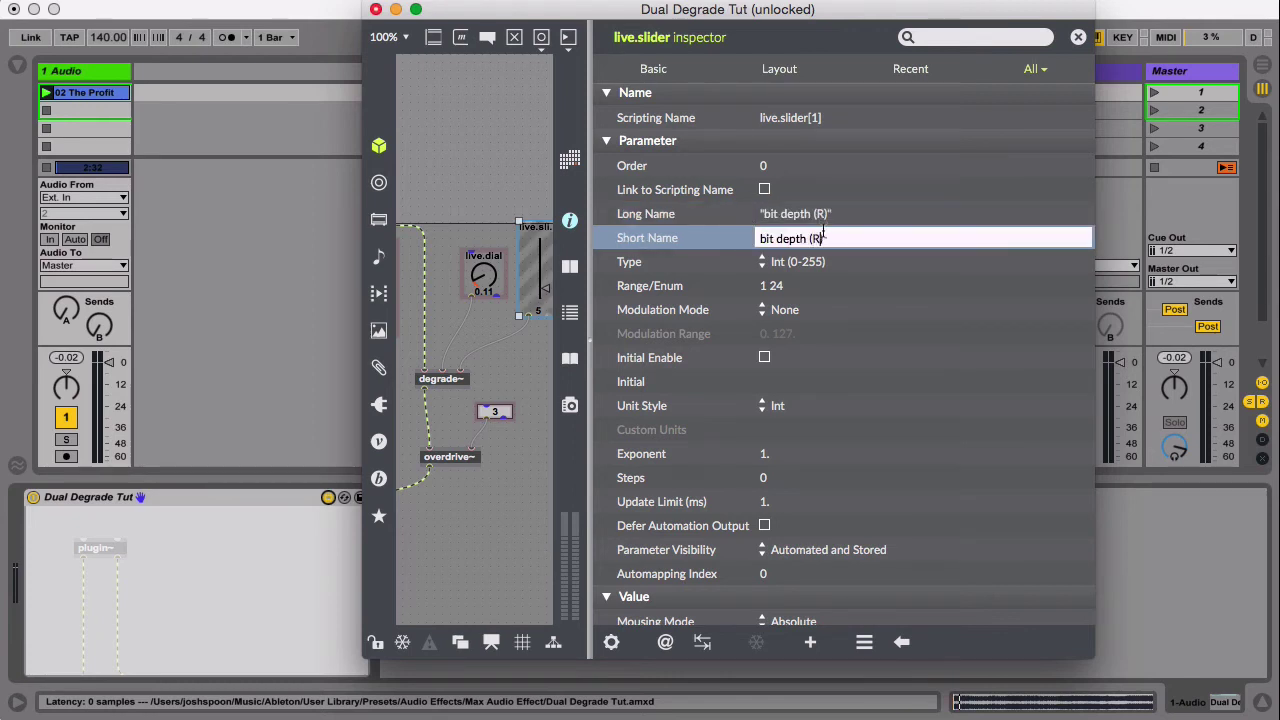
click(729, 242)
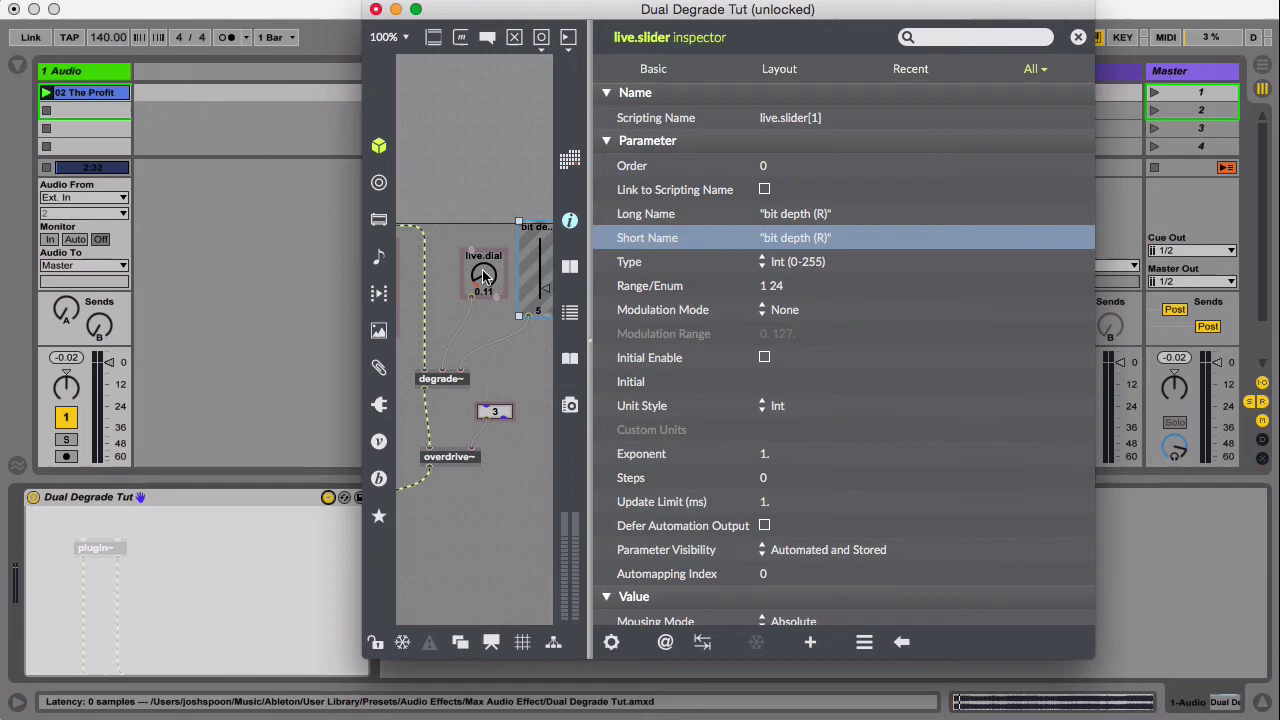
- Set the neighbouring dial's Long and Short Names to 'sample rate (L)'
click(484, 276)
scroll(779, 358, down, 5)
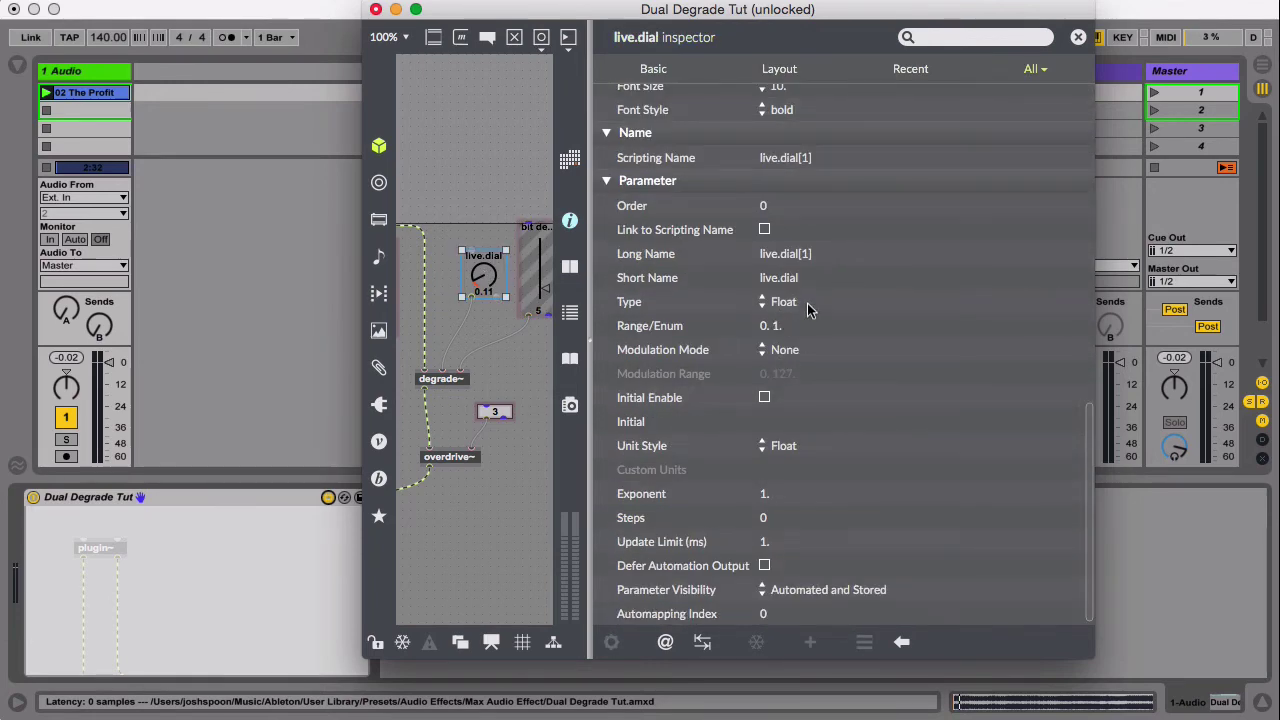
click(801, 254)
text(sample rate ()
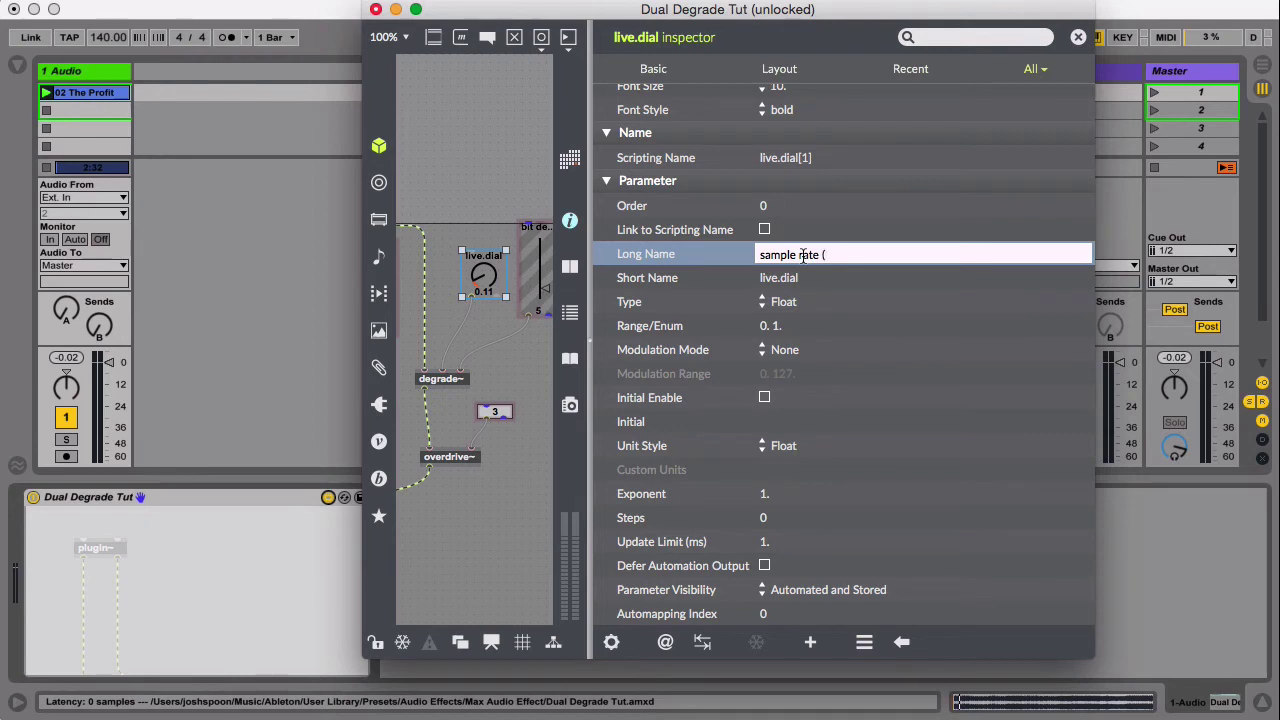
text(L))
click(786, 278)
text(s)
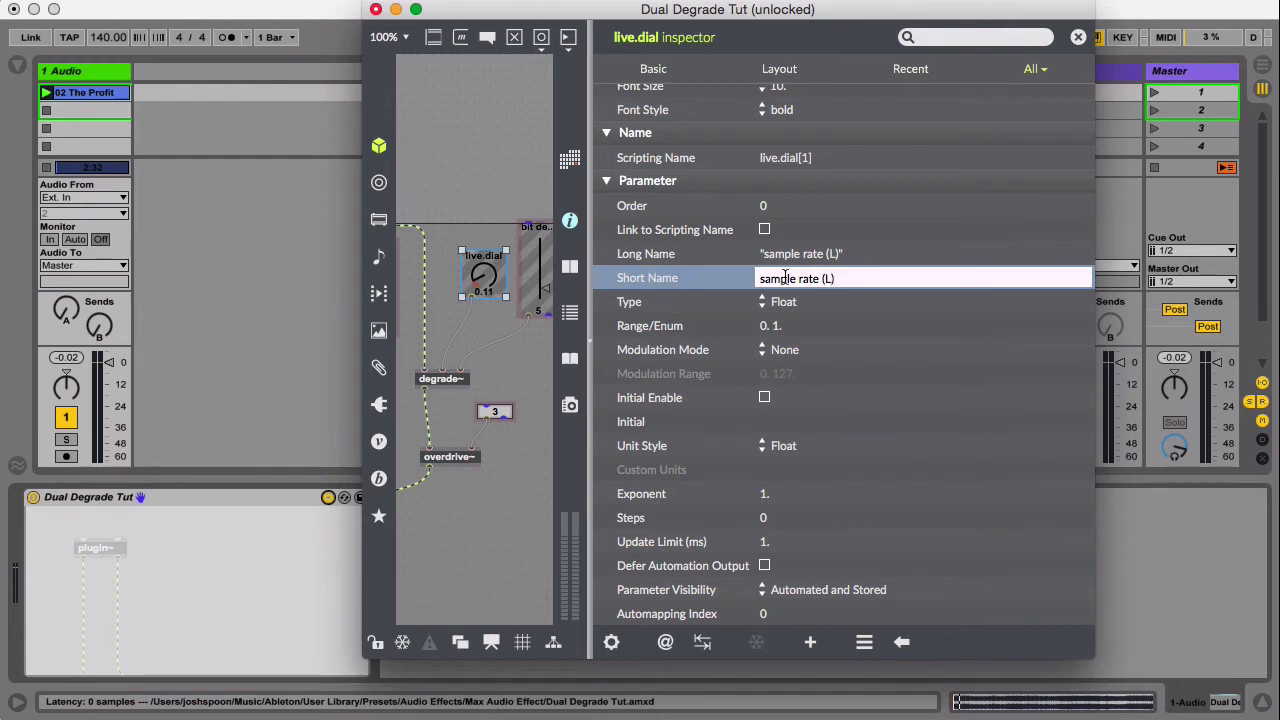
text(ample rate (L))
key(Return)
- Deselect the dial and widen the patcher window to show more objects
click(483, 344)
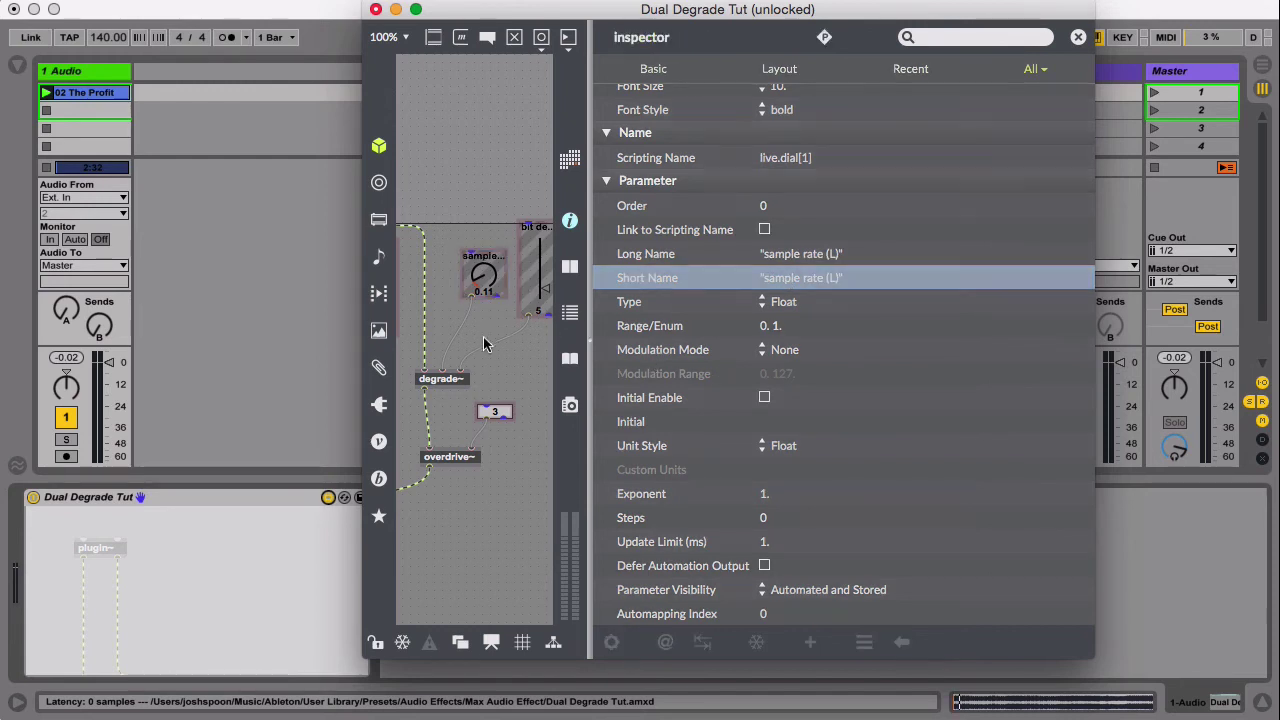
drag(589, 280, 922, 280)
scroll(673, 349, left, 5)
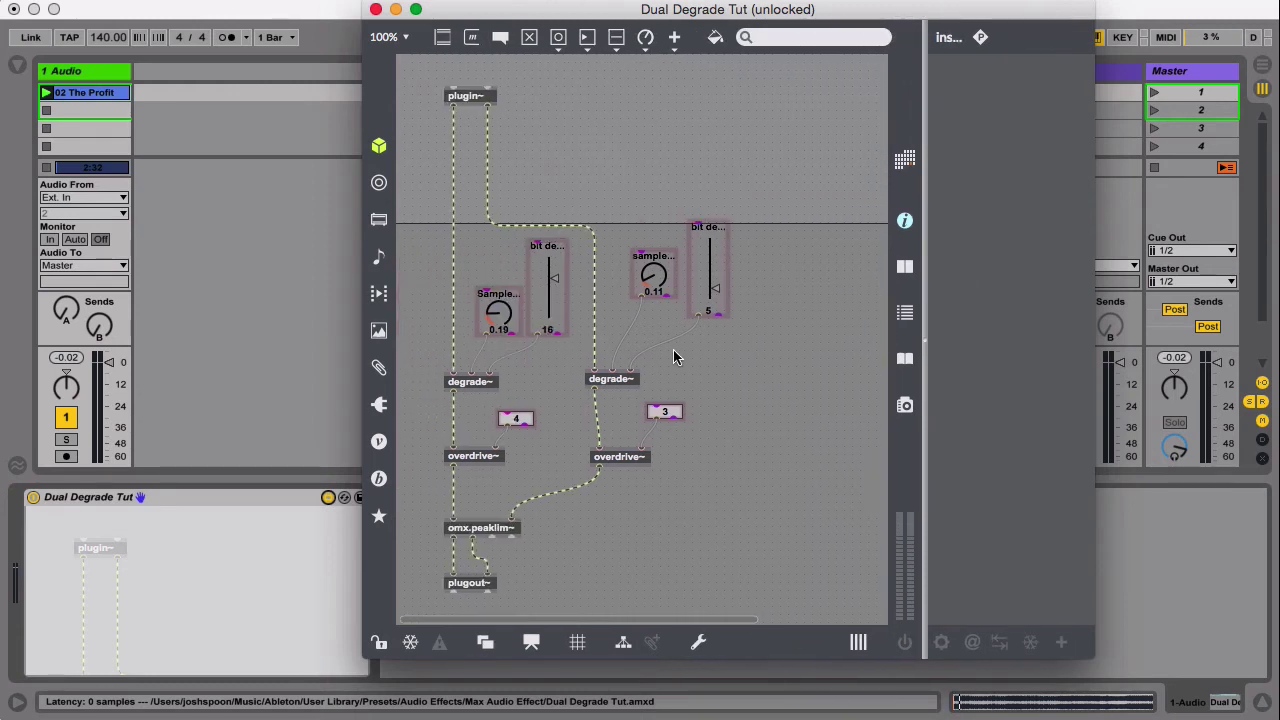
- Give the number box showing 4 the Long Name 'Overdrive (L)' and Short Name 'OD (L)'
click(512, 419)
scroll(1014, 370, down, 5)
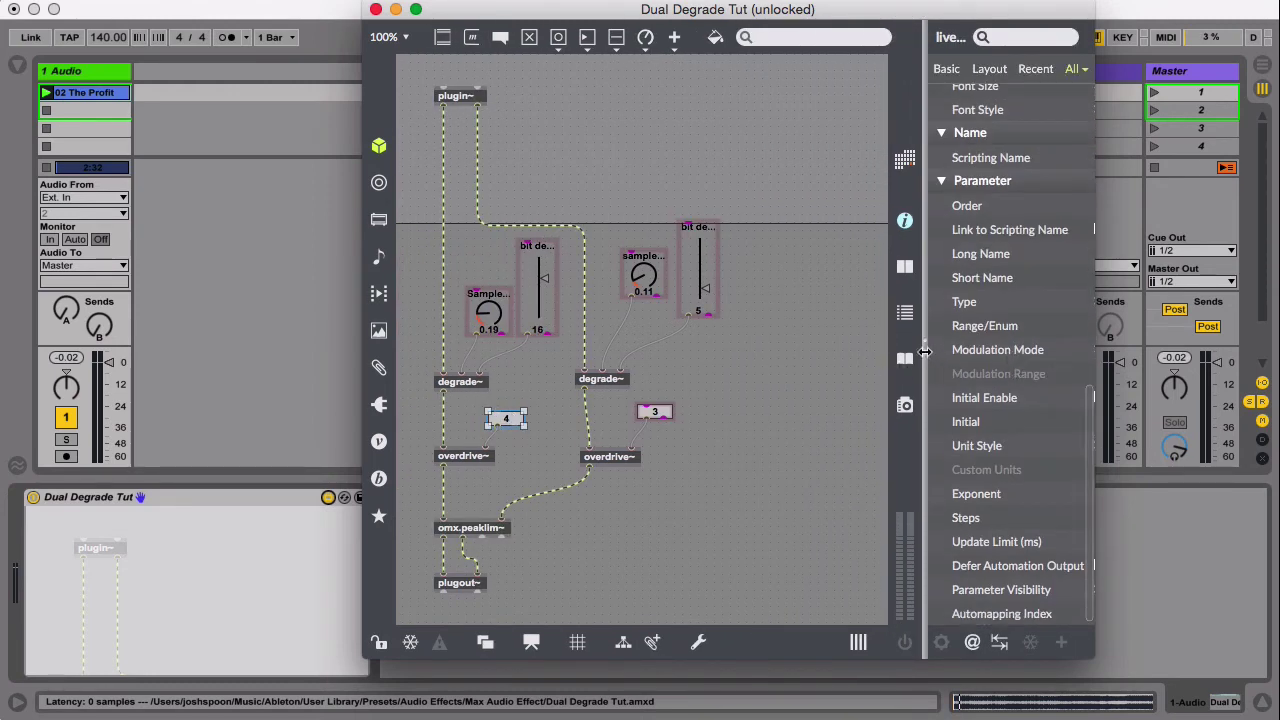
drag(924, 352, 720, 354)
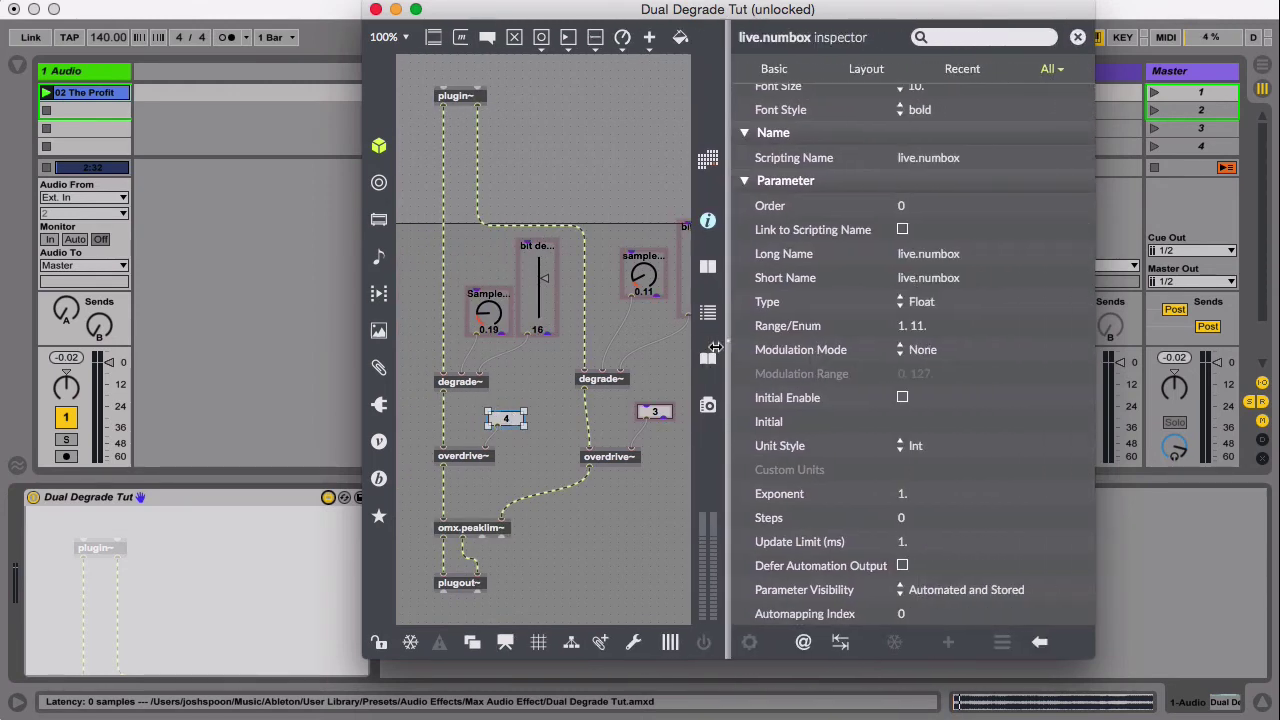
double_click(934, 254)
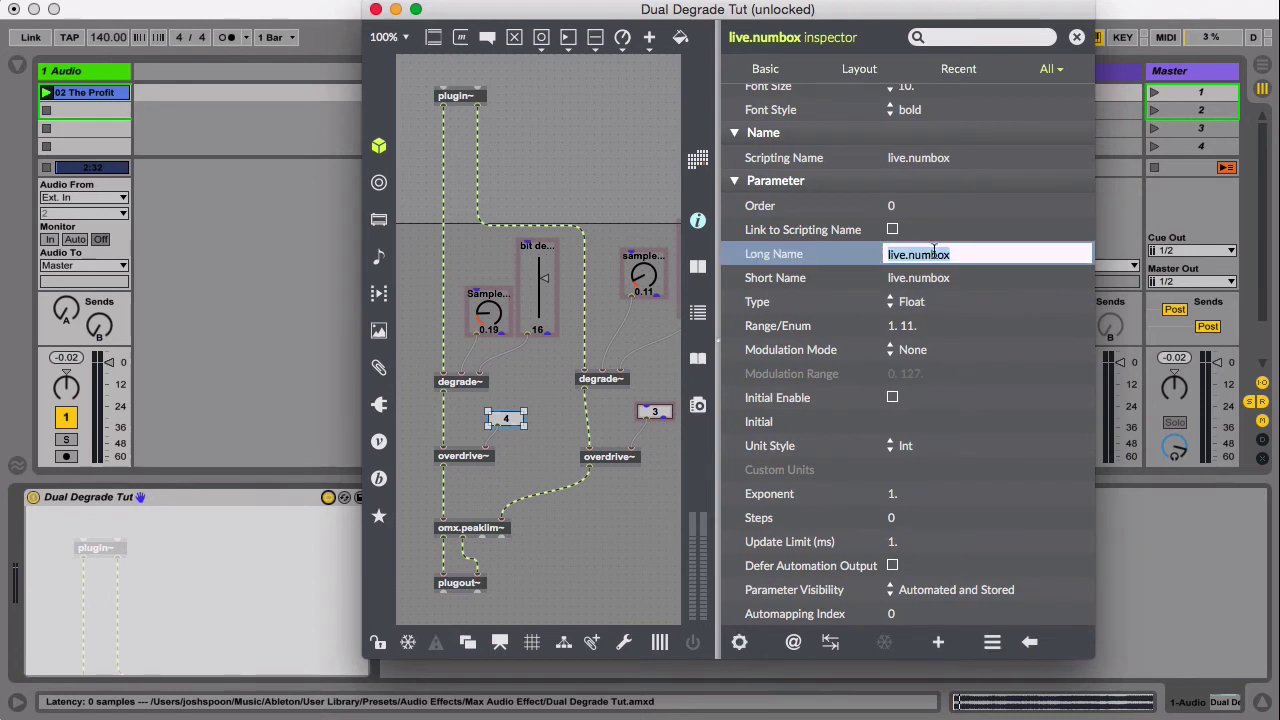
text(OD)
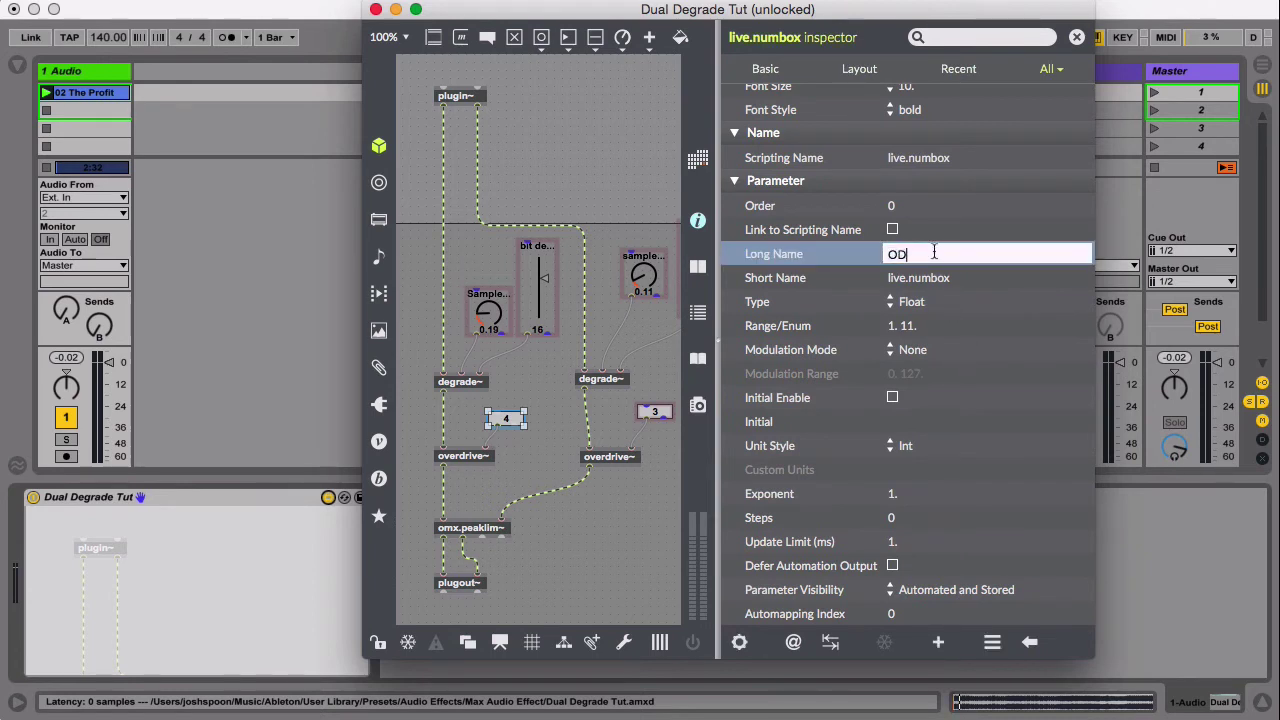
text(Overdrive (L))
double_click(943, 278)
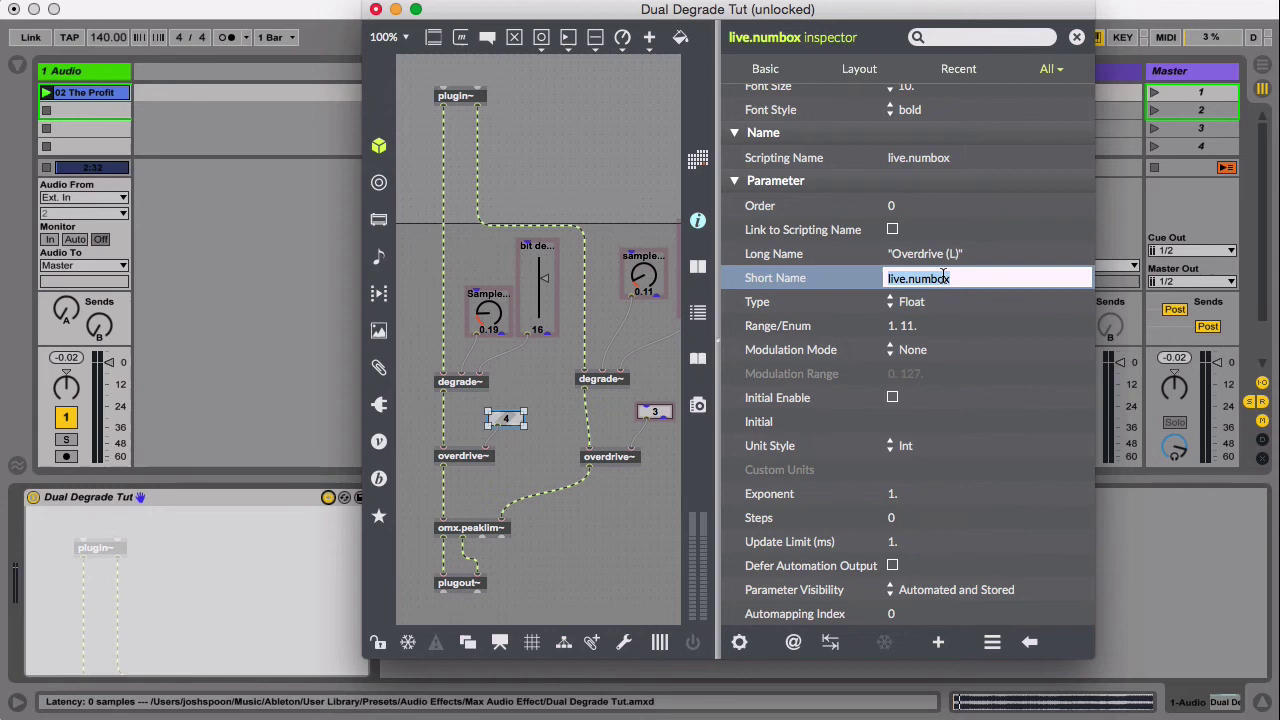
text(OD (L))
- Give the number box showing 3 the Long Name 'Overdrive (R)' and Short Name 'OD (R)'
click(654, 411)
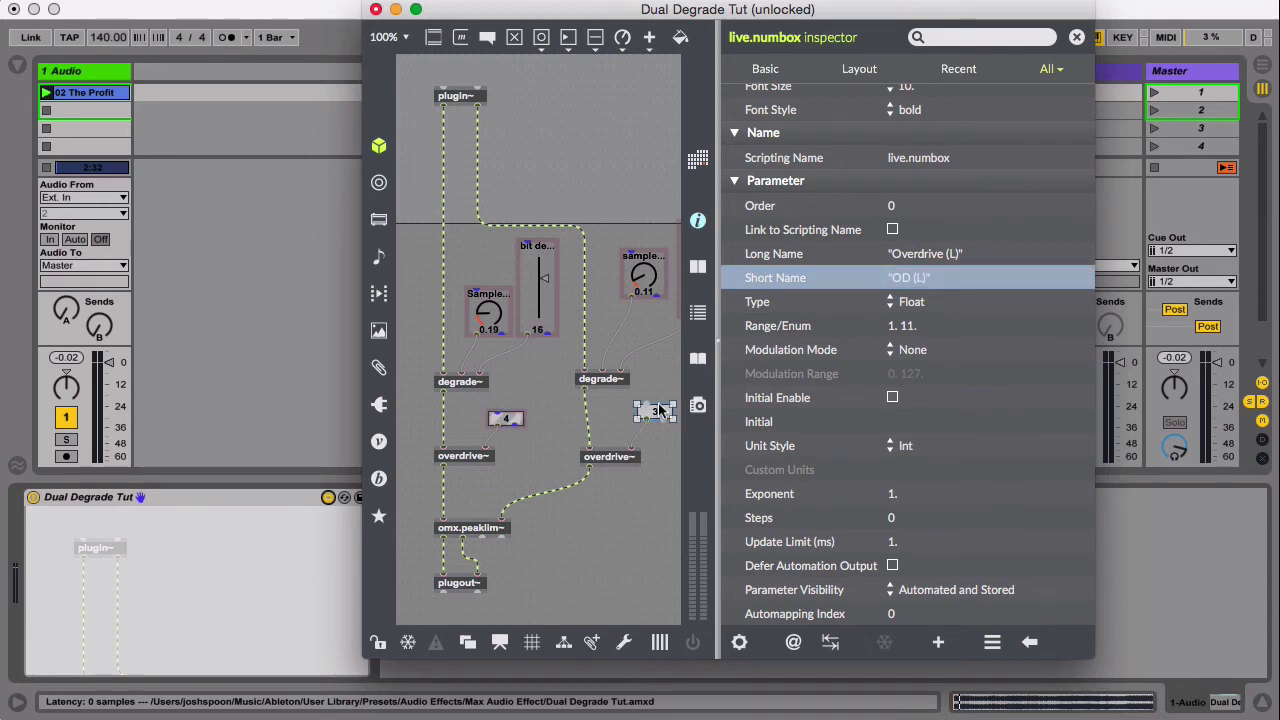
scroll(926, 387, down, 10)
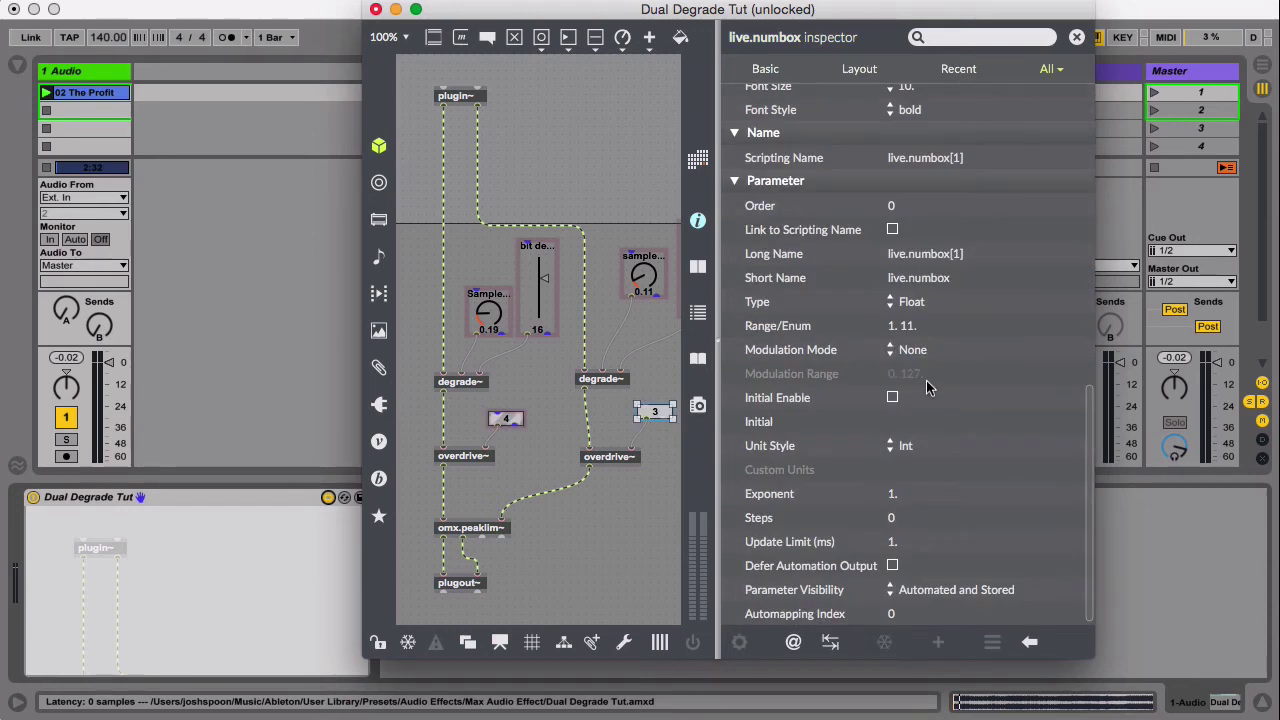
click(935, 253)
text(Overdrive (R)
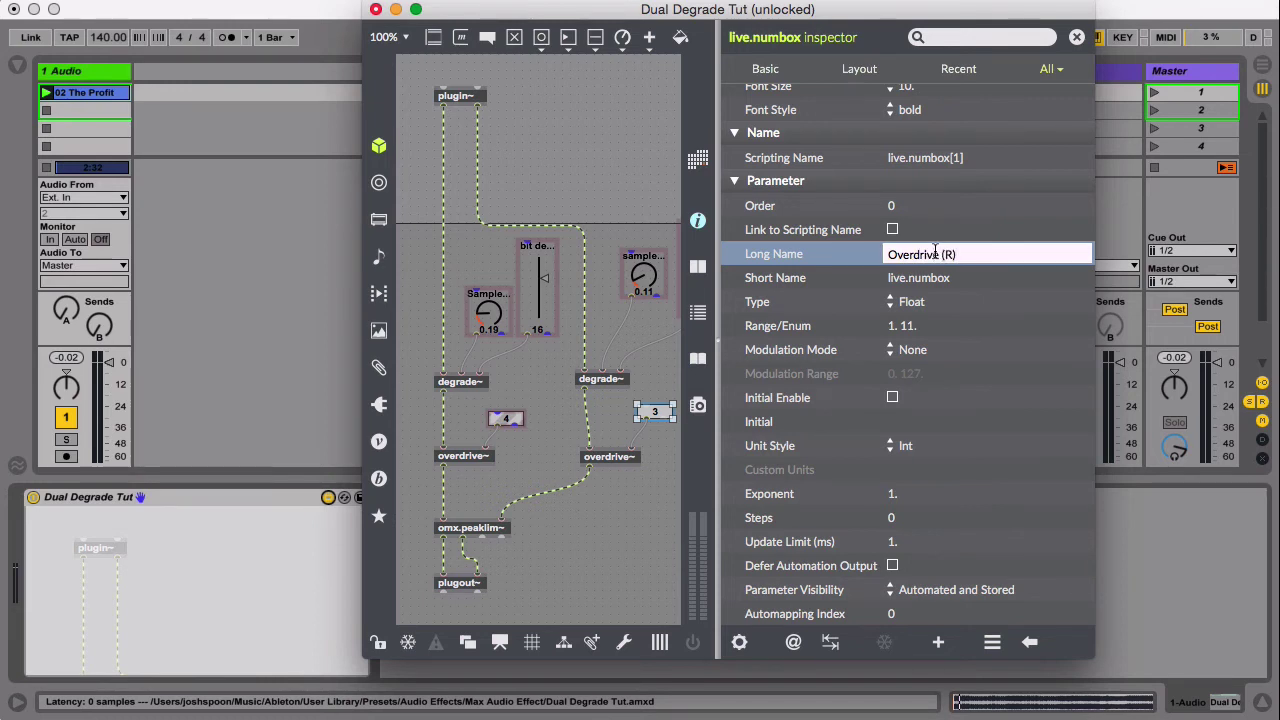
click(925, 279)
text(OD (R)
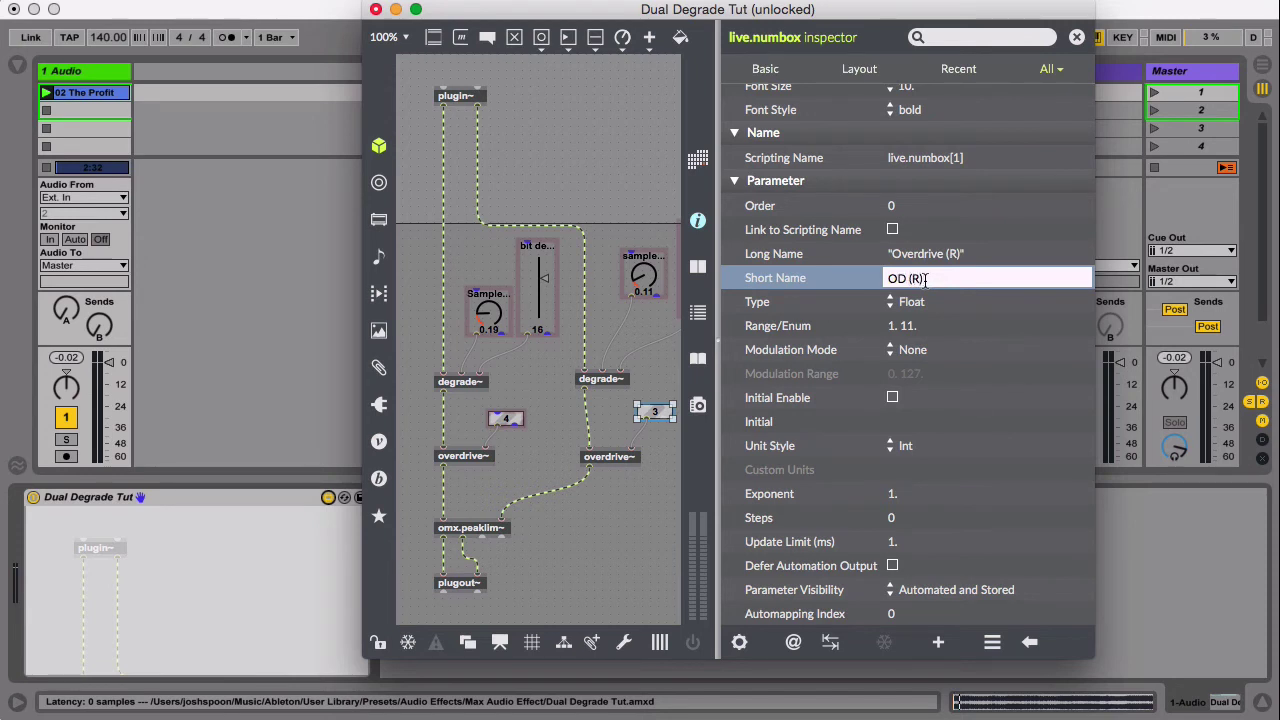
key(Return)
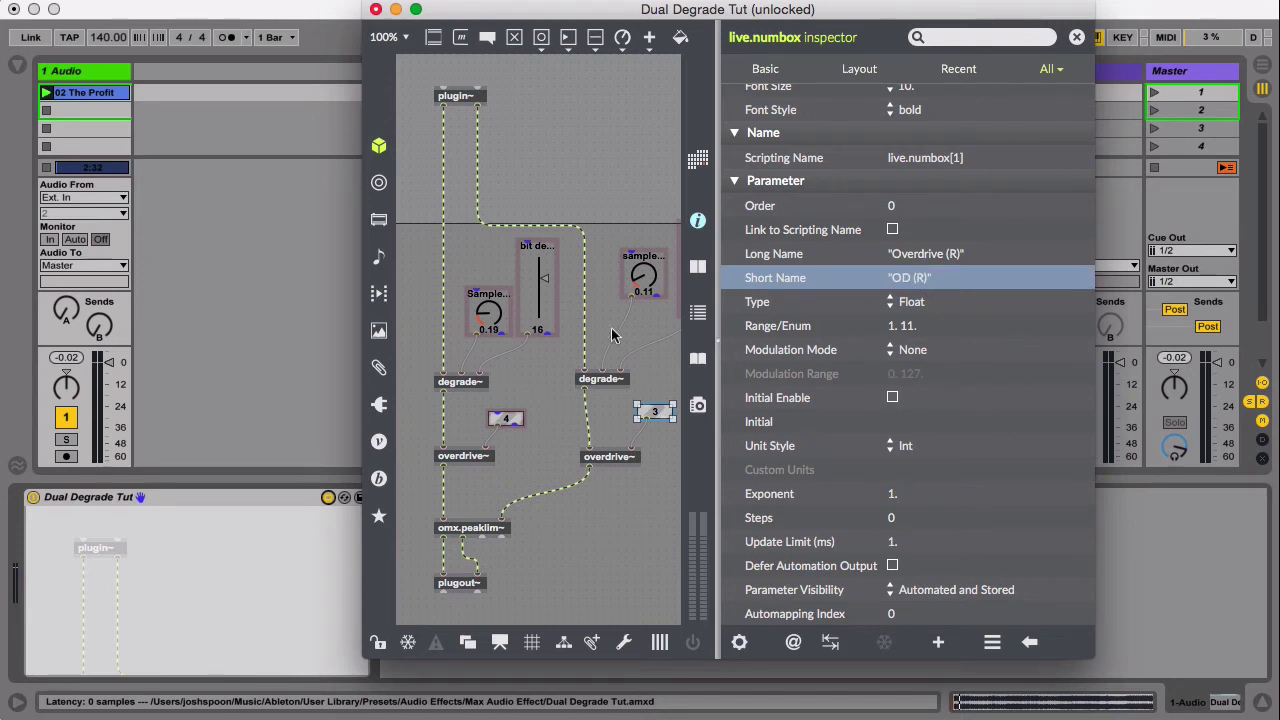
click(637, 342)
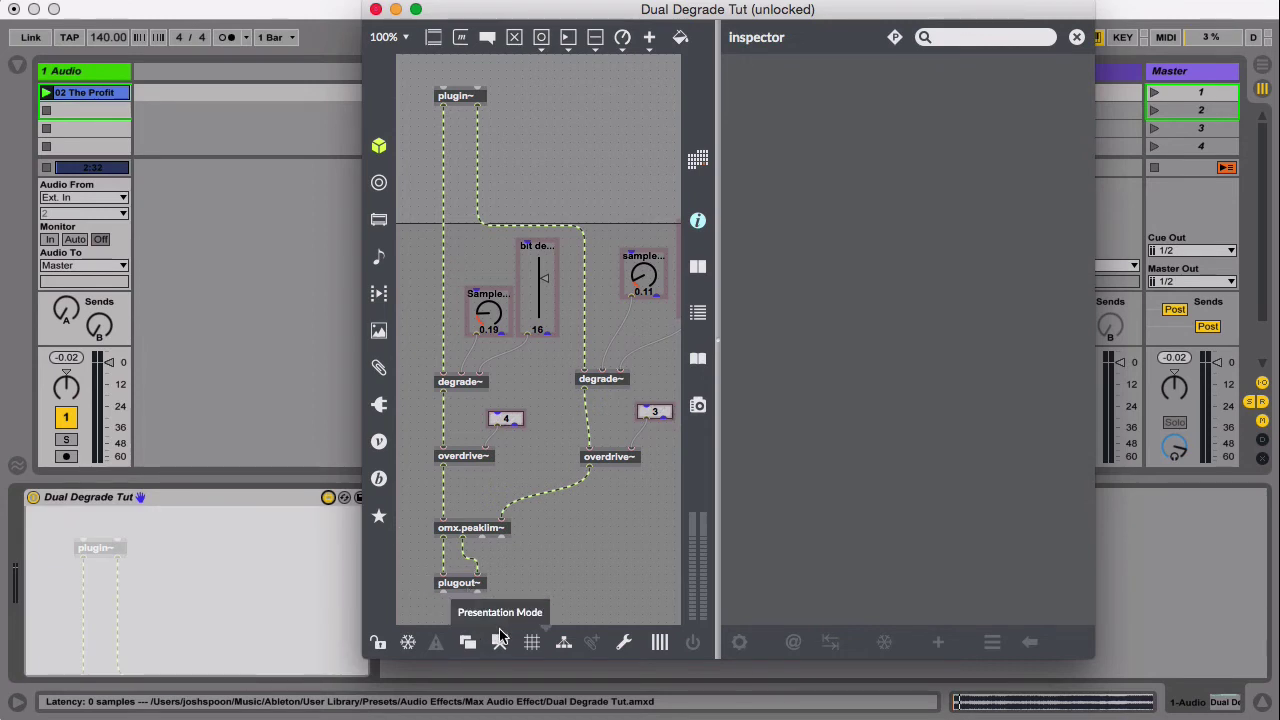
- Widen the patcher and set its properties so the device opens in presentation mode
click(500, 641)
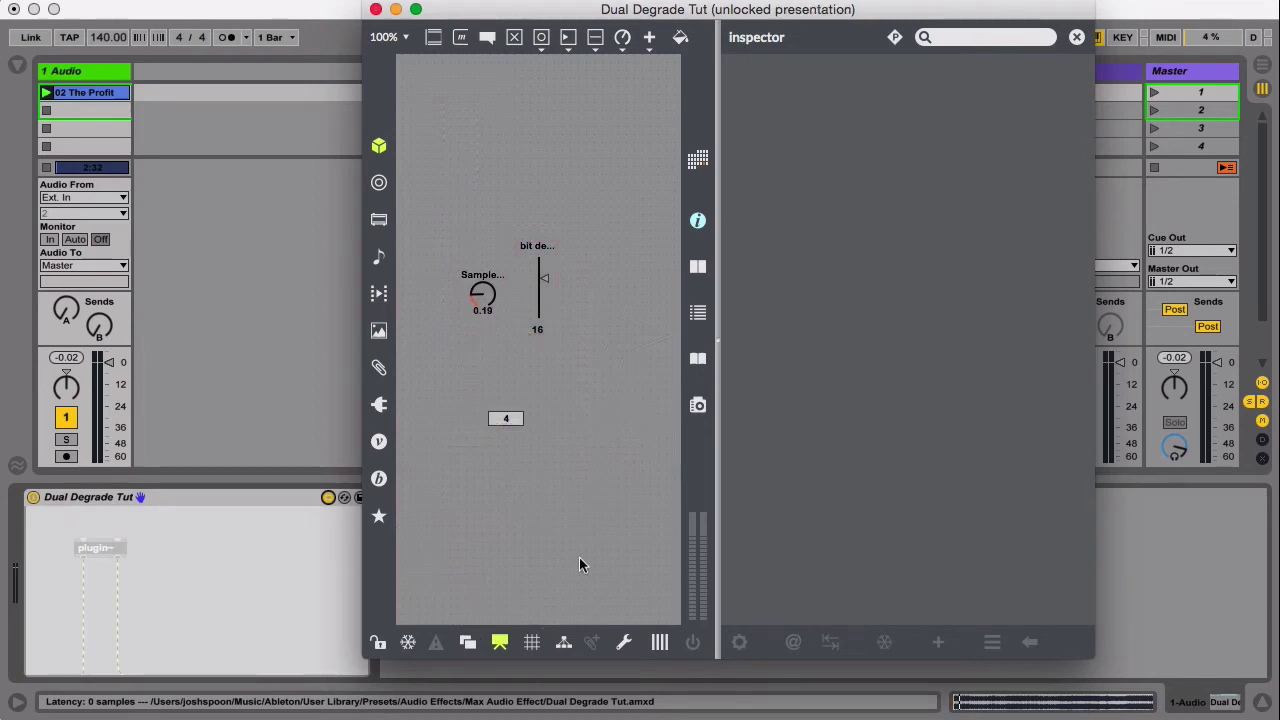
drag(718, 487, 1020, 516)
click(529, 643)
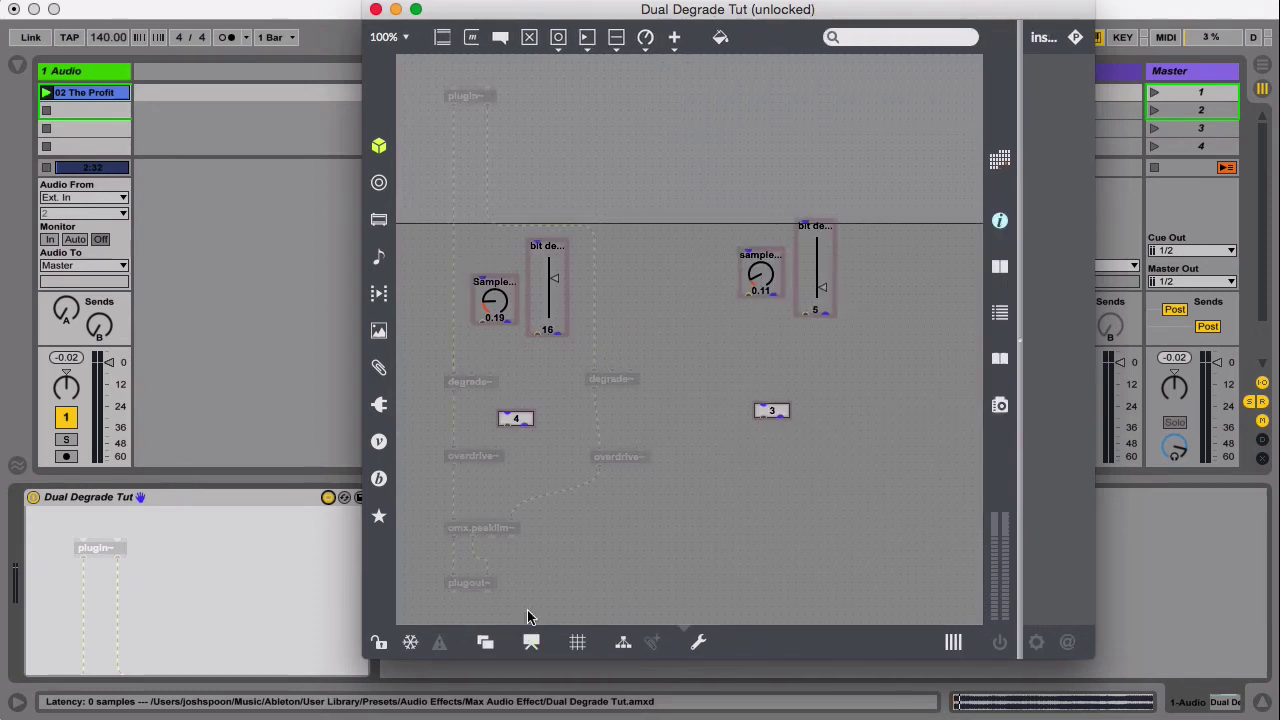
right_click(680, 171)
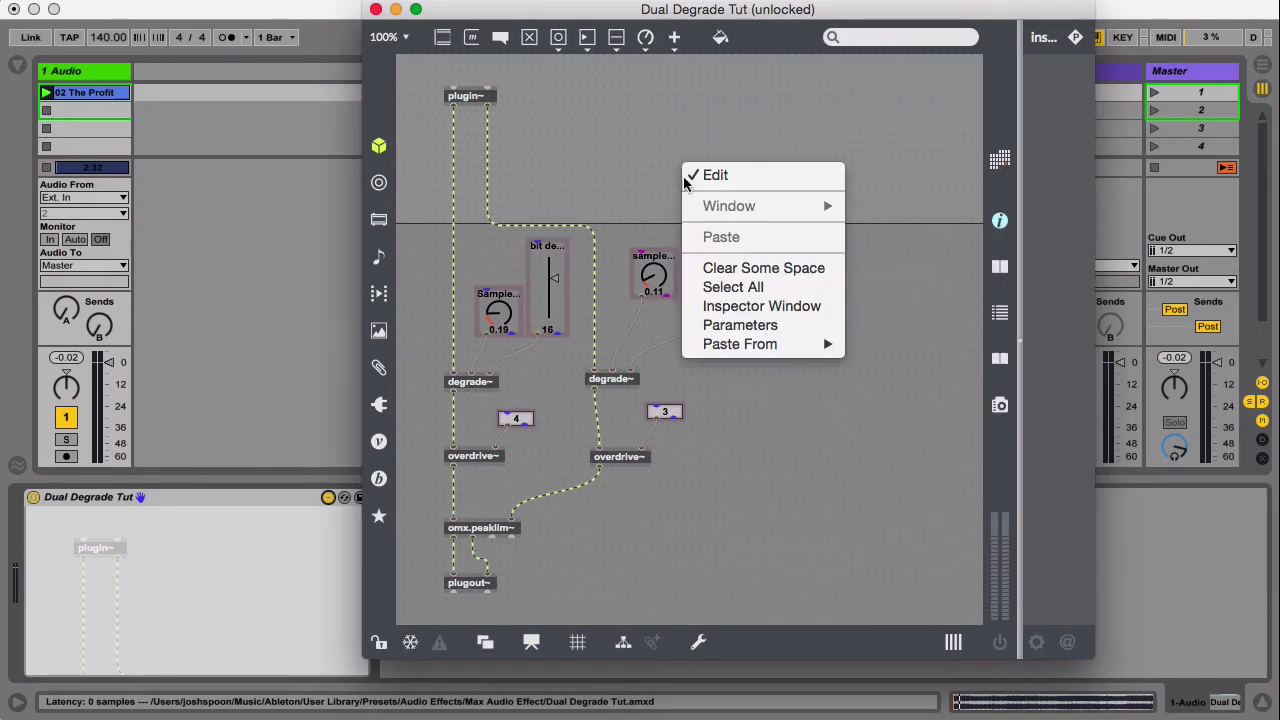
click(768, 306)
scroll(1000, 305, down, 5)
scroll(1004, 305, down, 4)
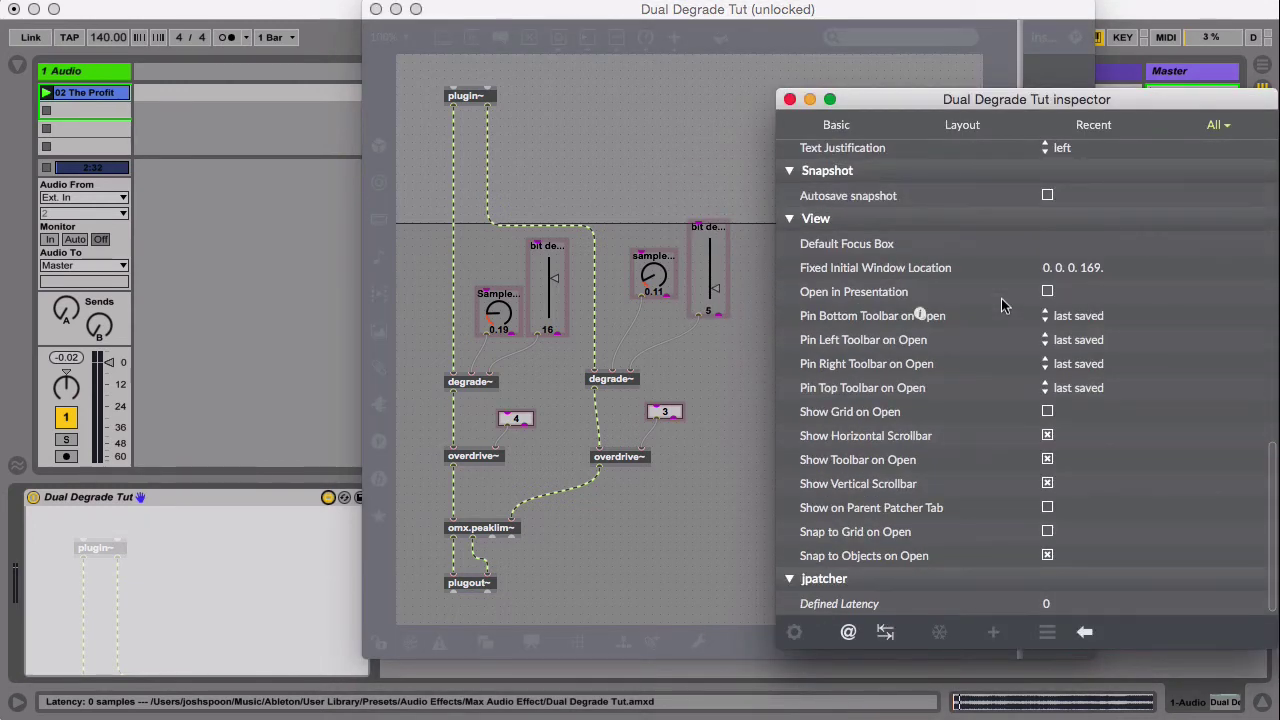
scroll(1004, 305, down, 2)
click(1047, 291)
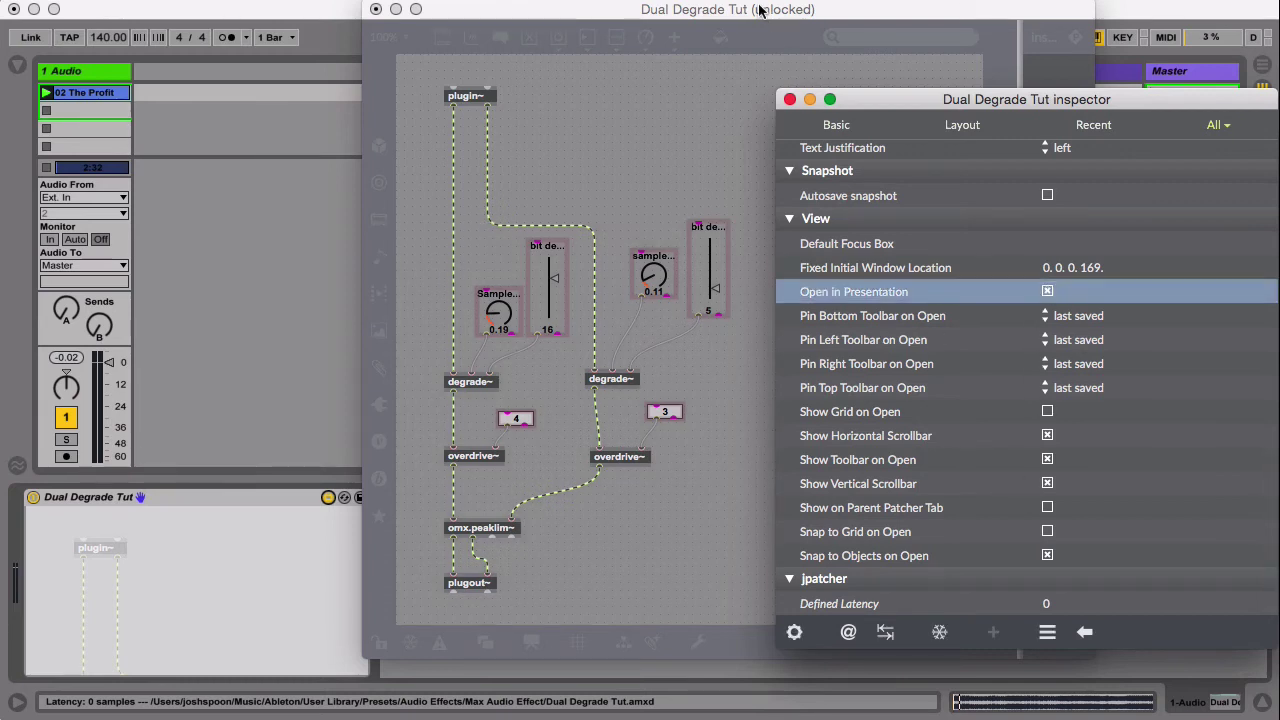
click(790, 99)
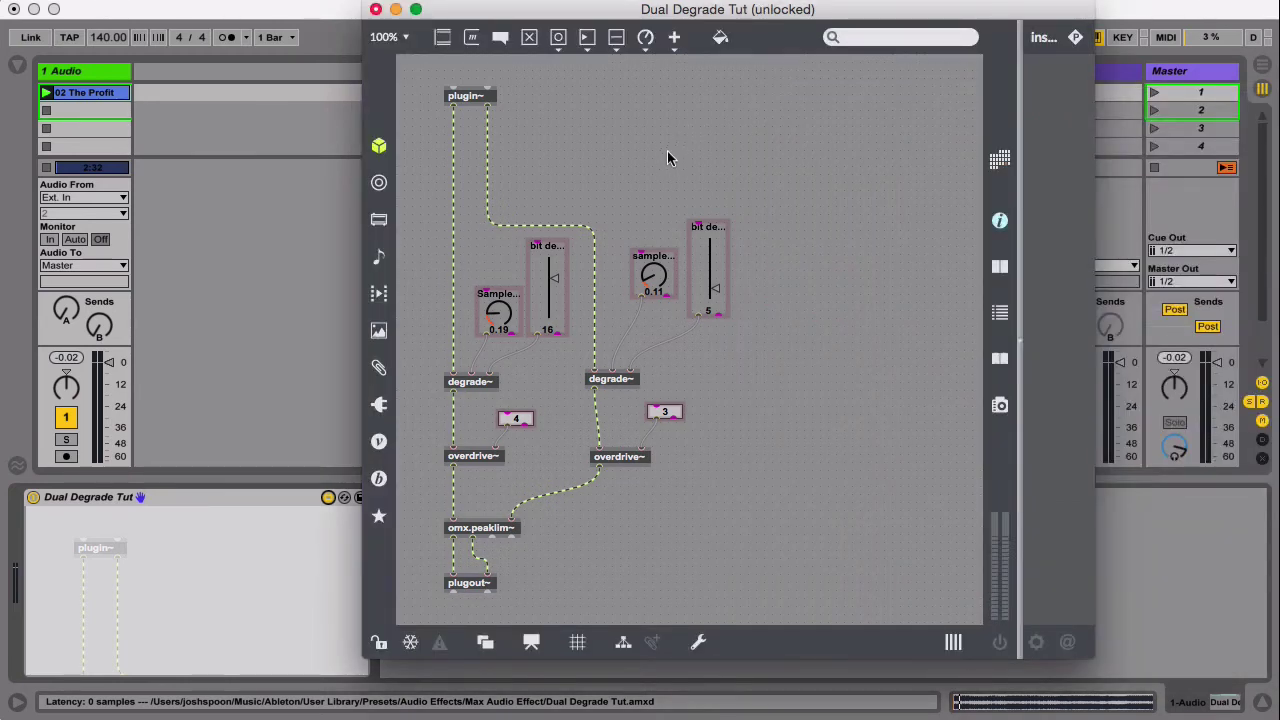
- In presentation, move the Sample dial, bit-depth slider and 4 number box to the top-left
click(531, 641)
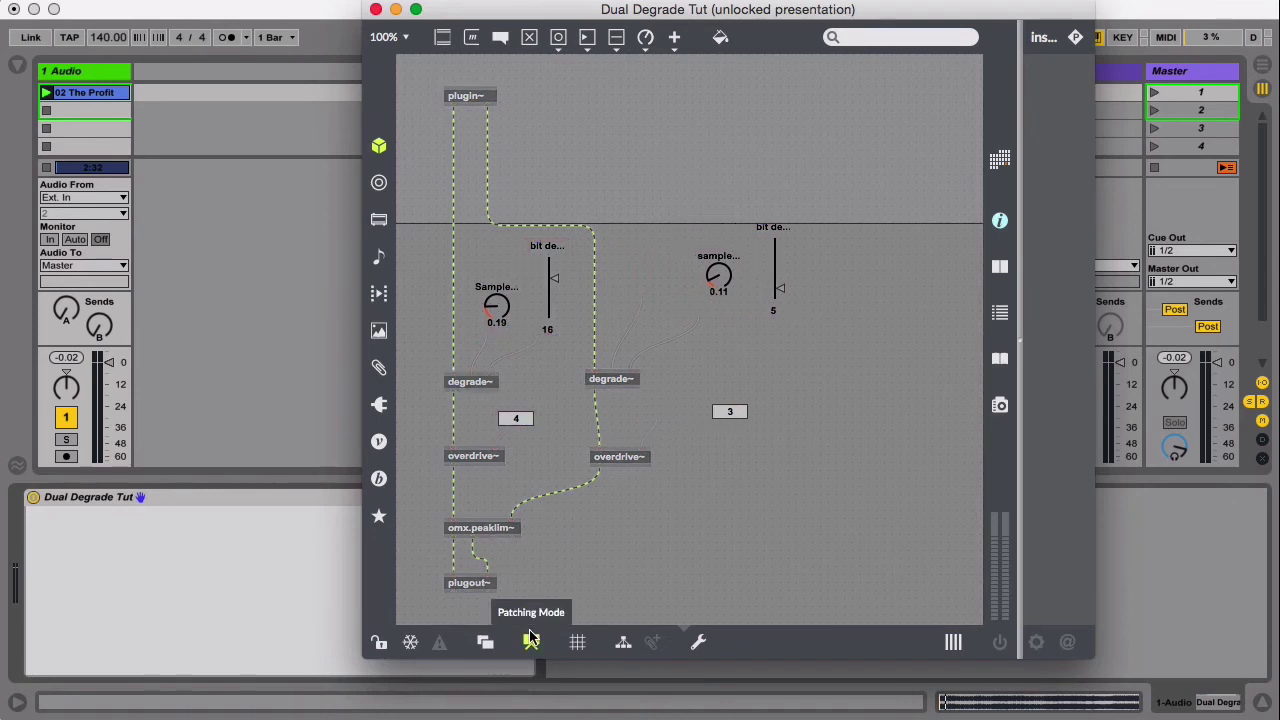
drag(506, 297, 460, 99)
drag(546, 320, 497, 150)
click(514, 417)
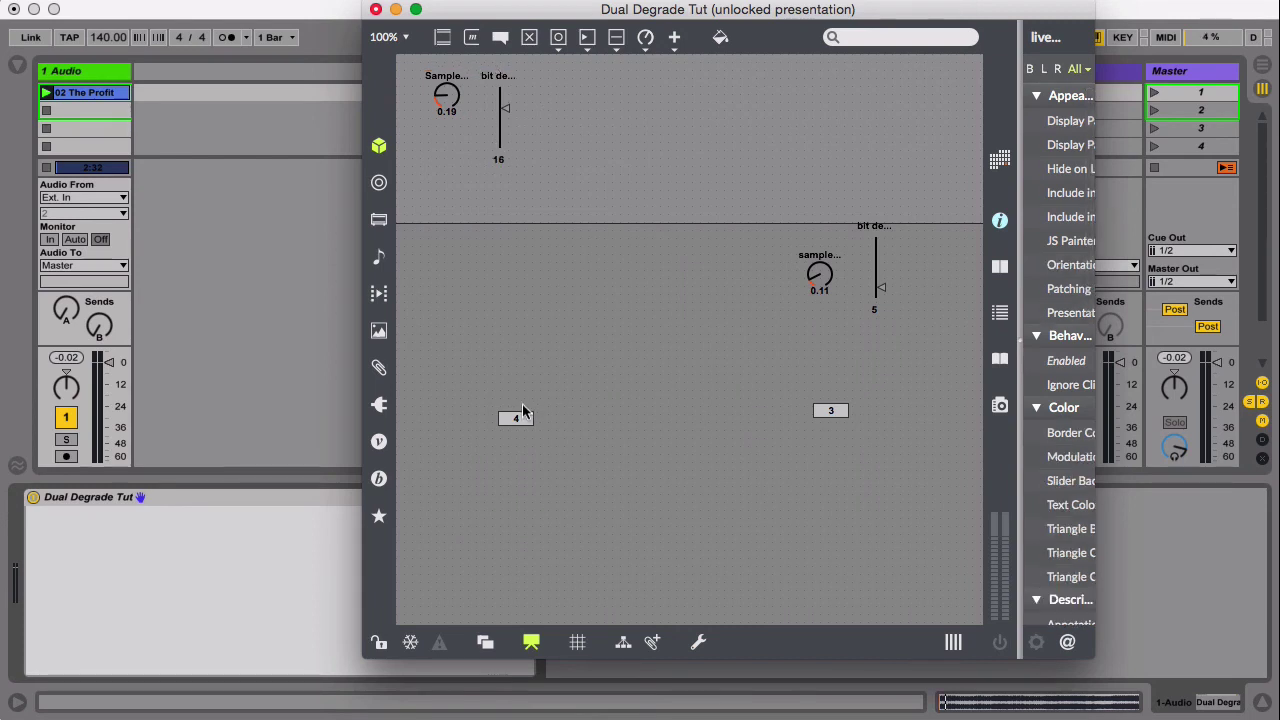
drag(523, 409, 486, 360)
drag(516, 417, 447, 143)
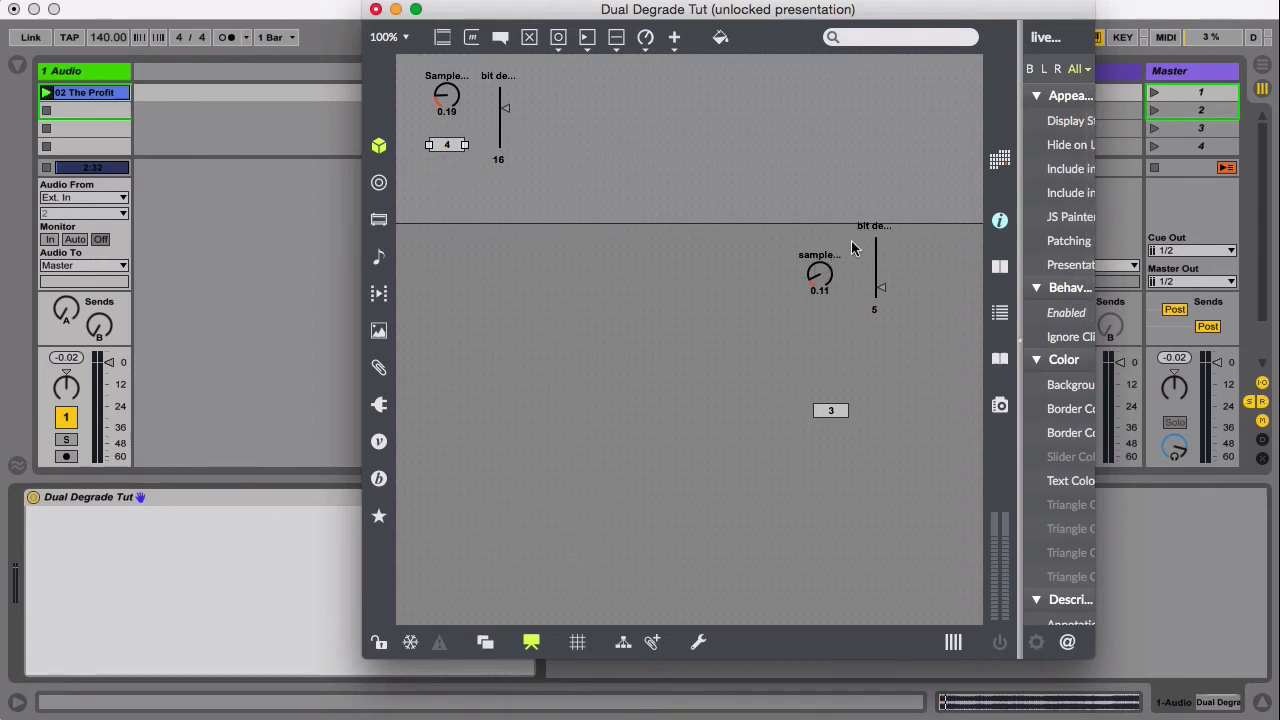
click(618, 179)
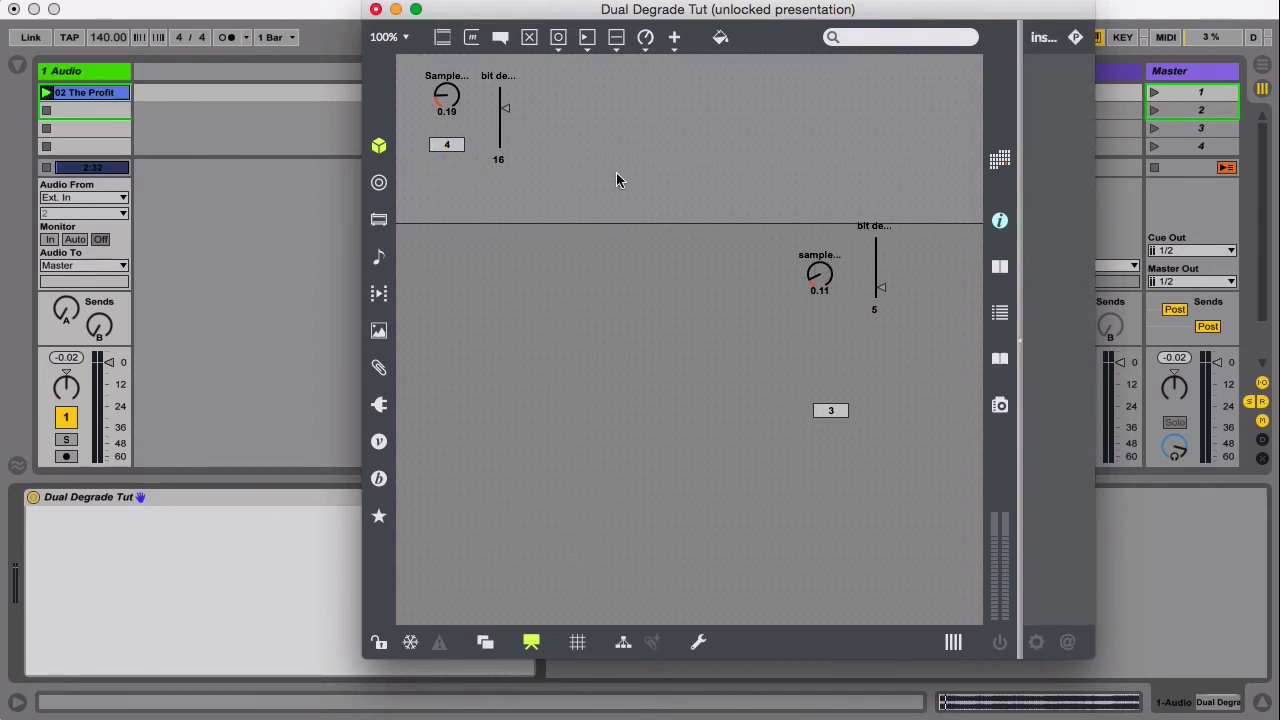
- Create a live.line with border thickness 5, placed and stretched beside the left controls
text(nlive.)
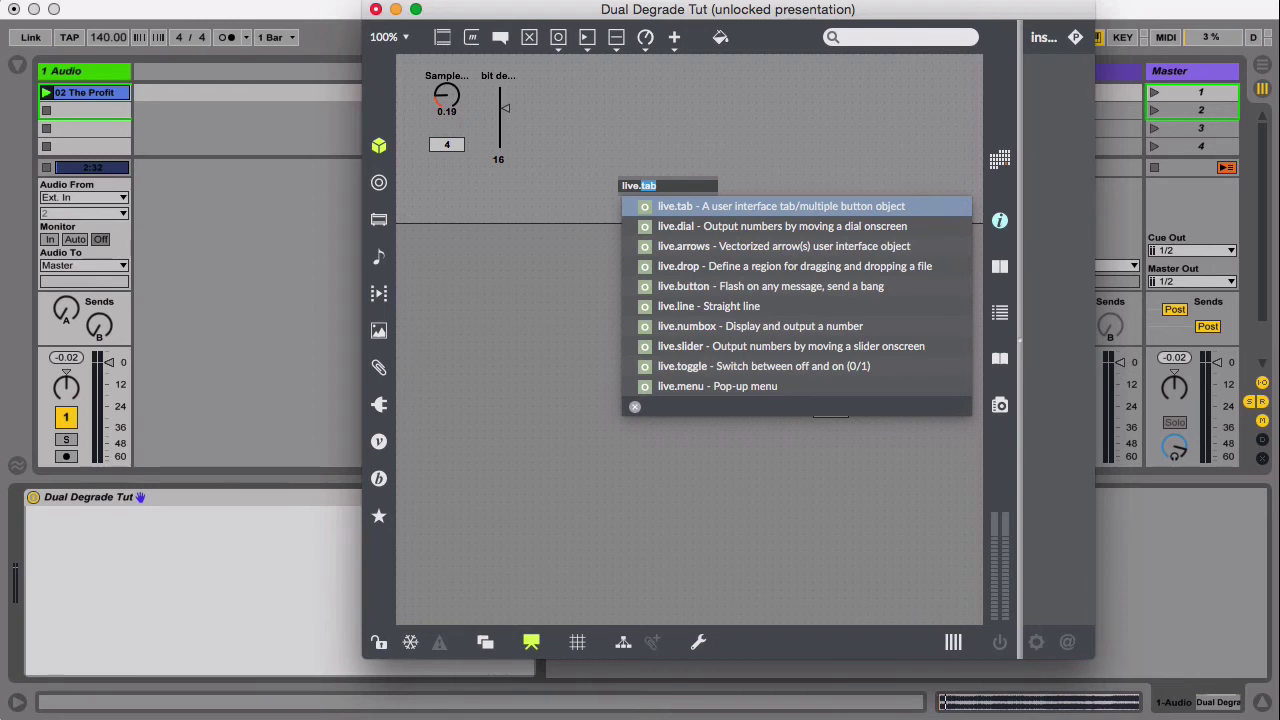
text(lin)
key(Return)
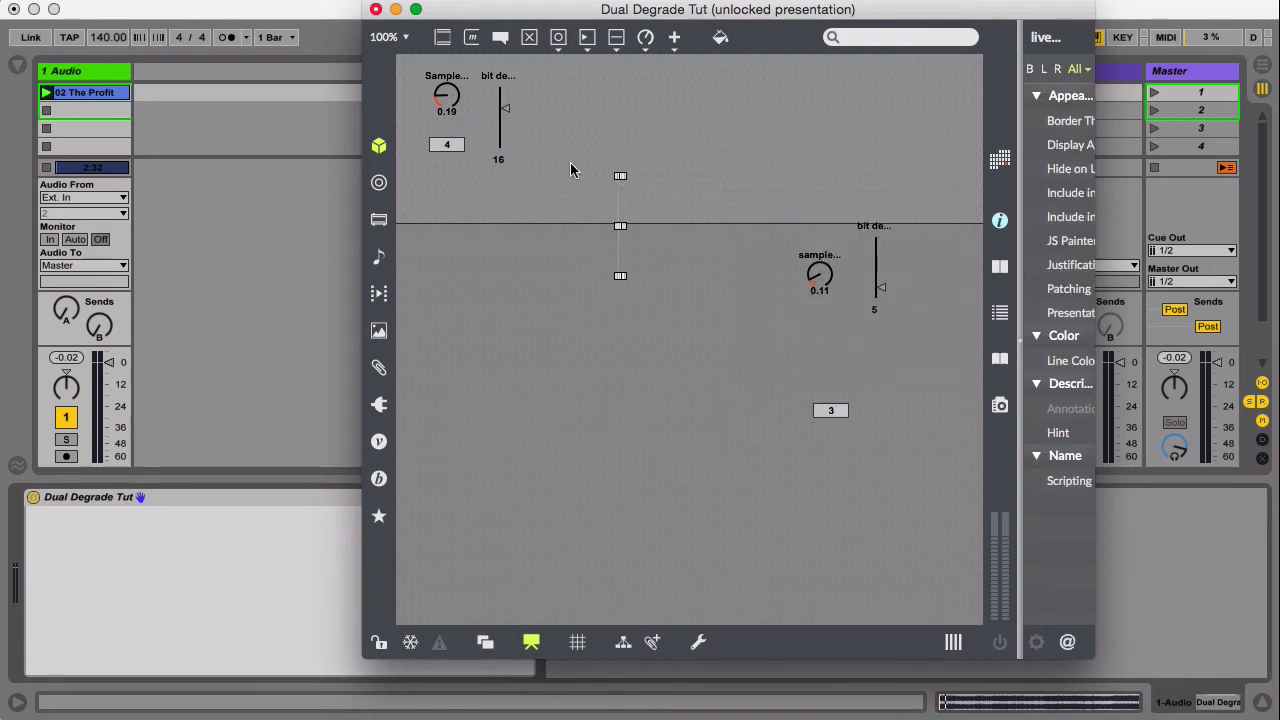
drag(720, 12, 554, 12)
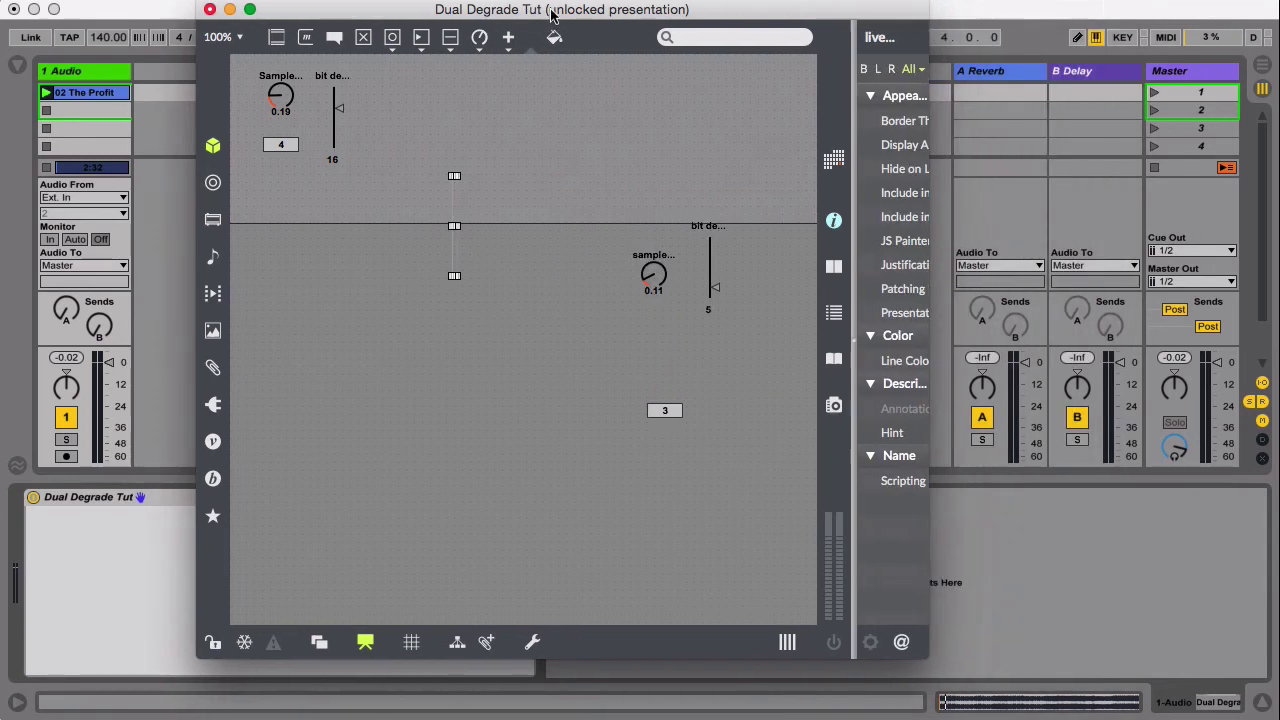
click(849, 121)
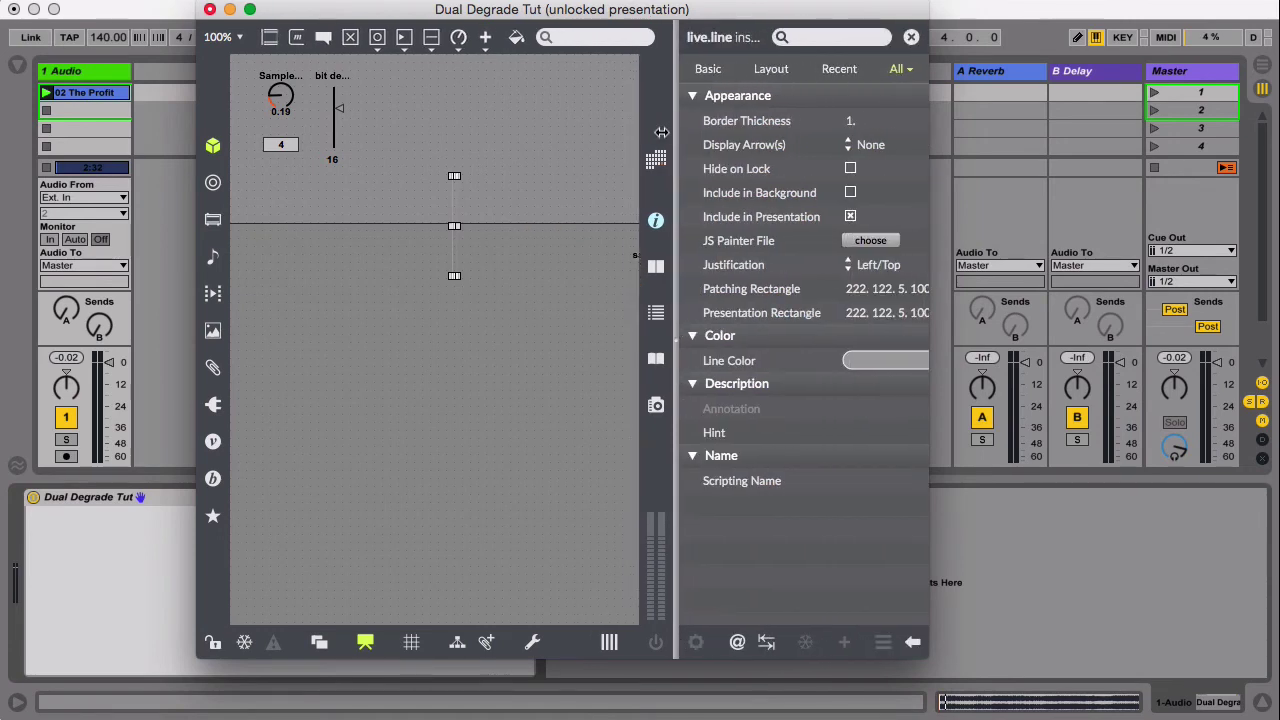
click(838, 121)
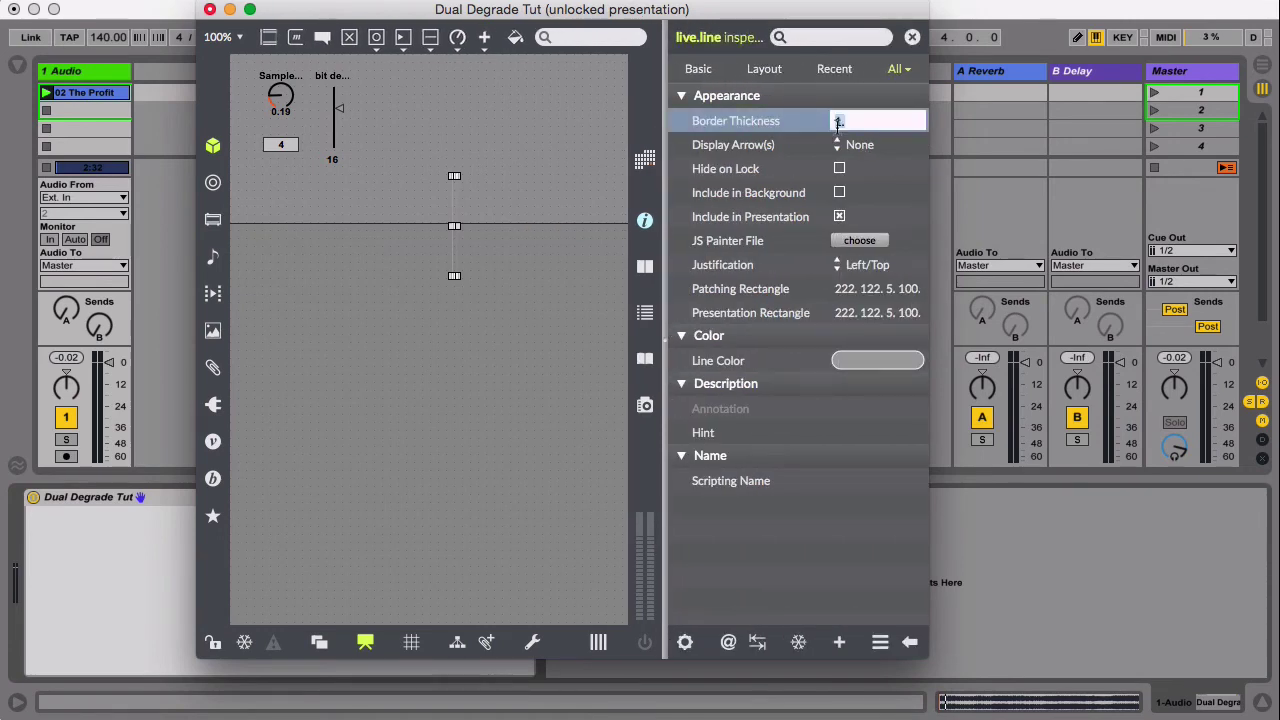
text(5)
key(Return)
click(469, 224)
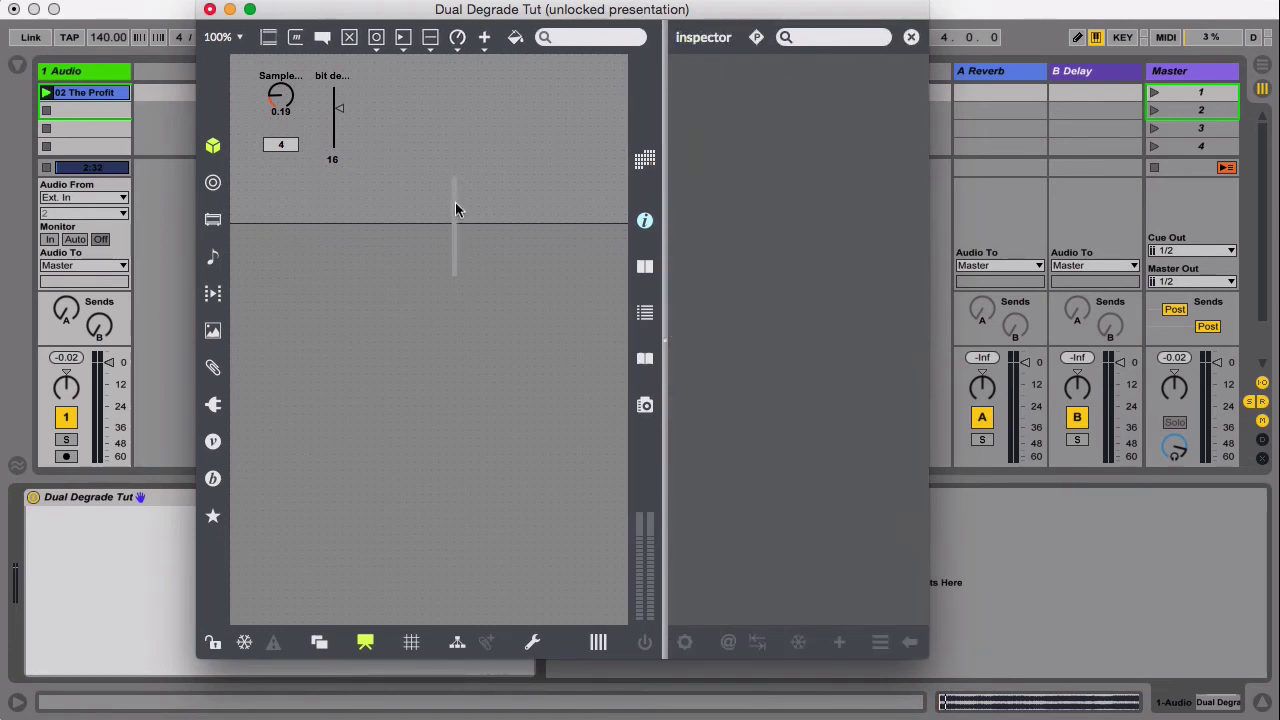
drag(455, 210, 367, 97)
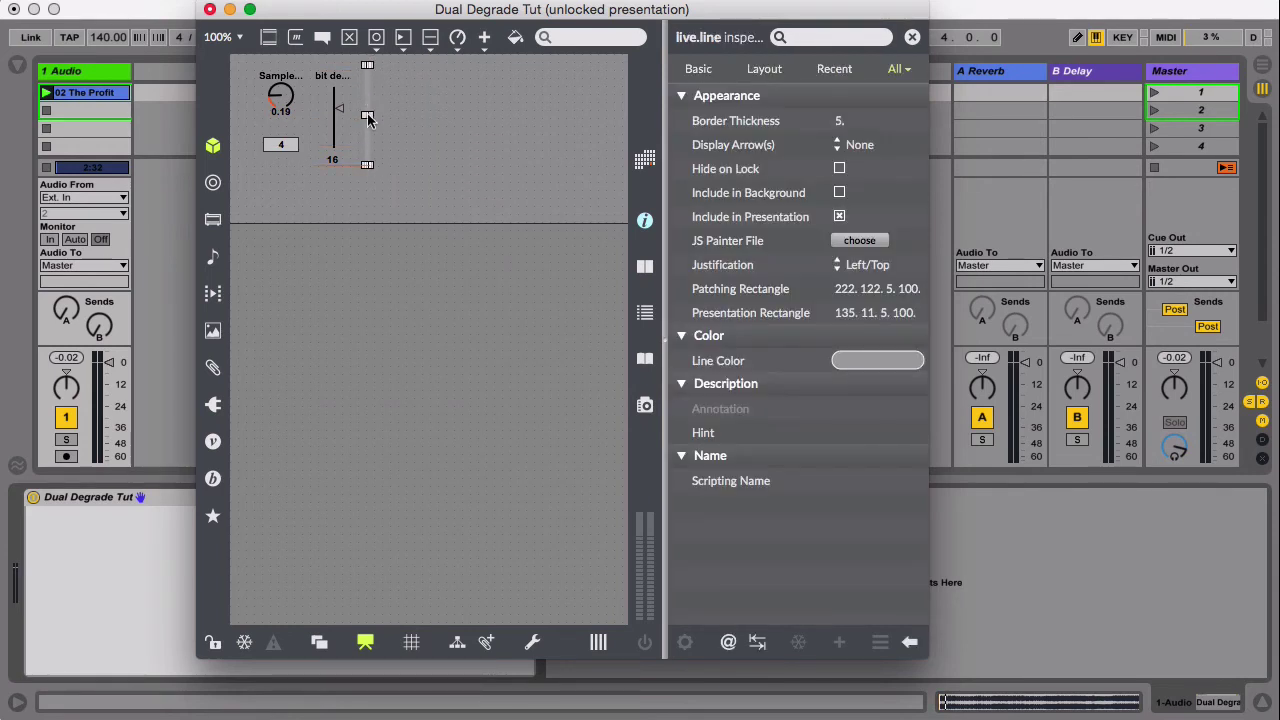
drag(367, 168, 367, 204)
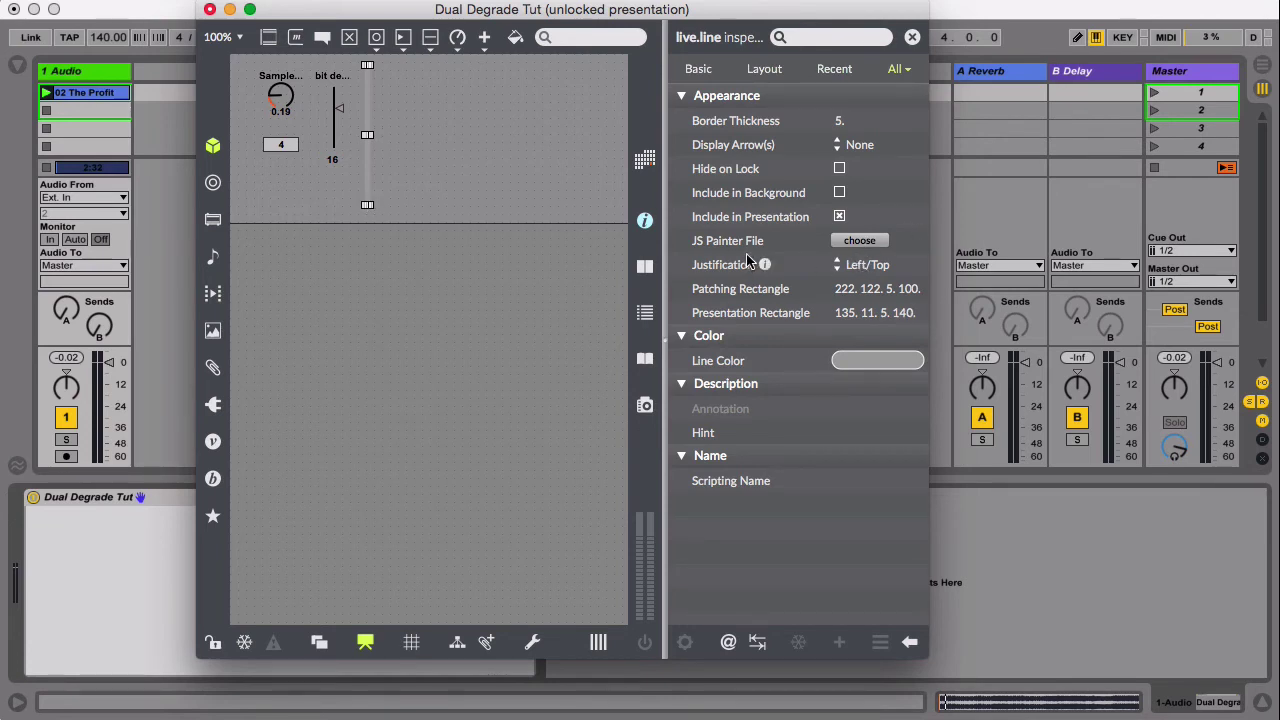
- Set the divider line's colour to light cyan
click(873, 362)
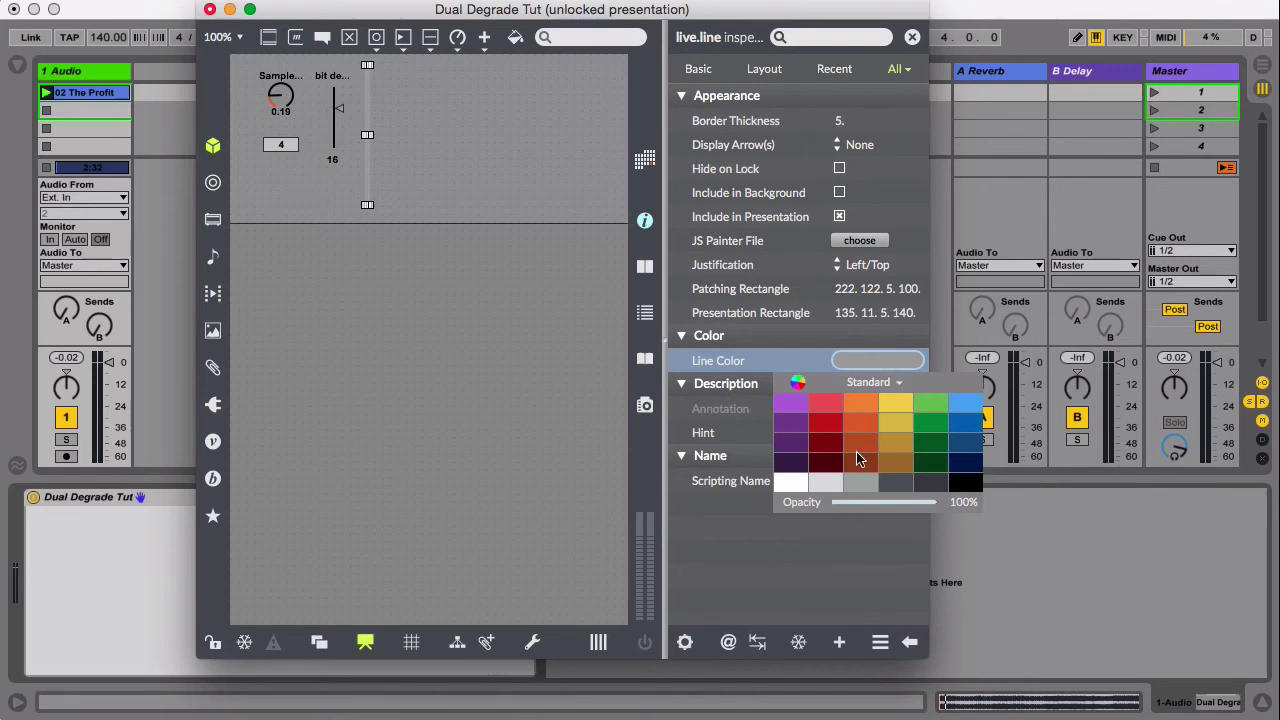
click(797, 383)
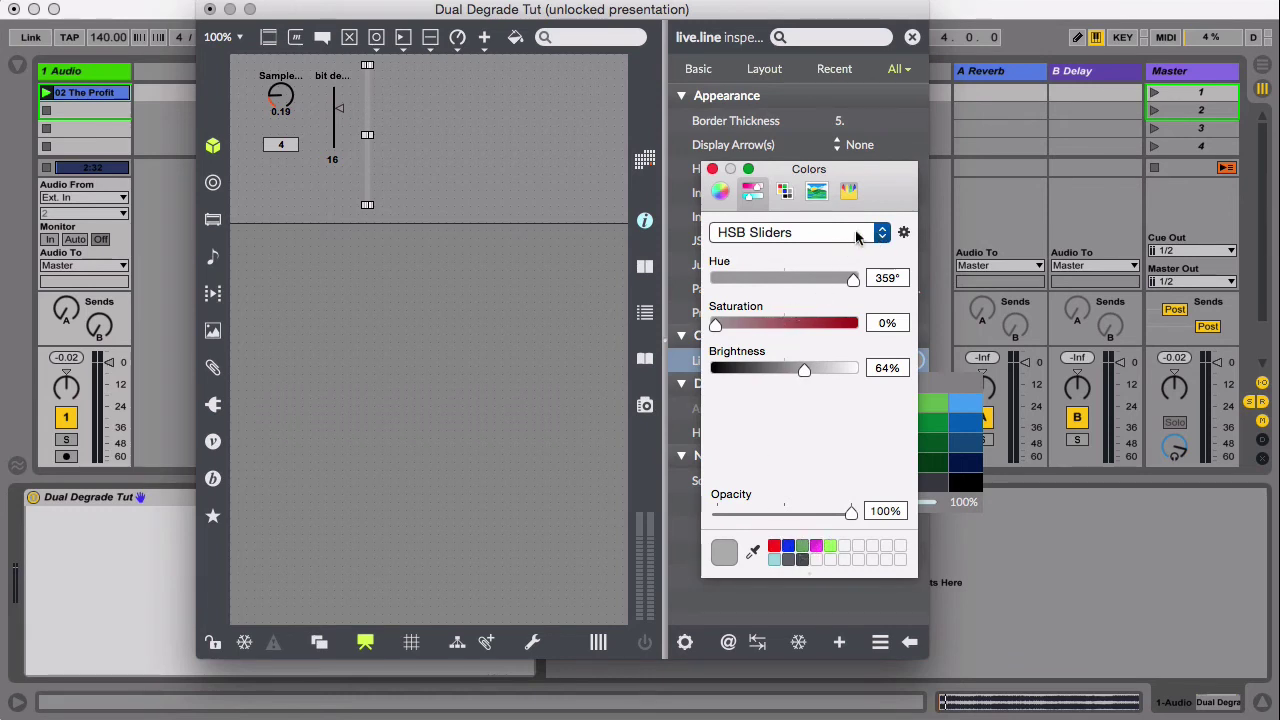
drag(852, 280, 772, 284)
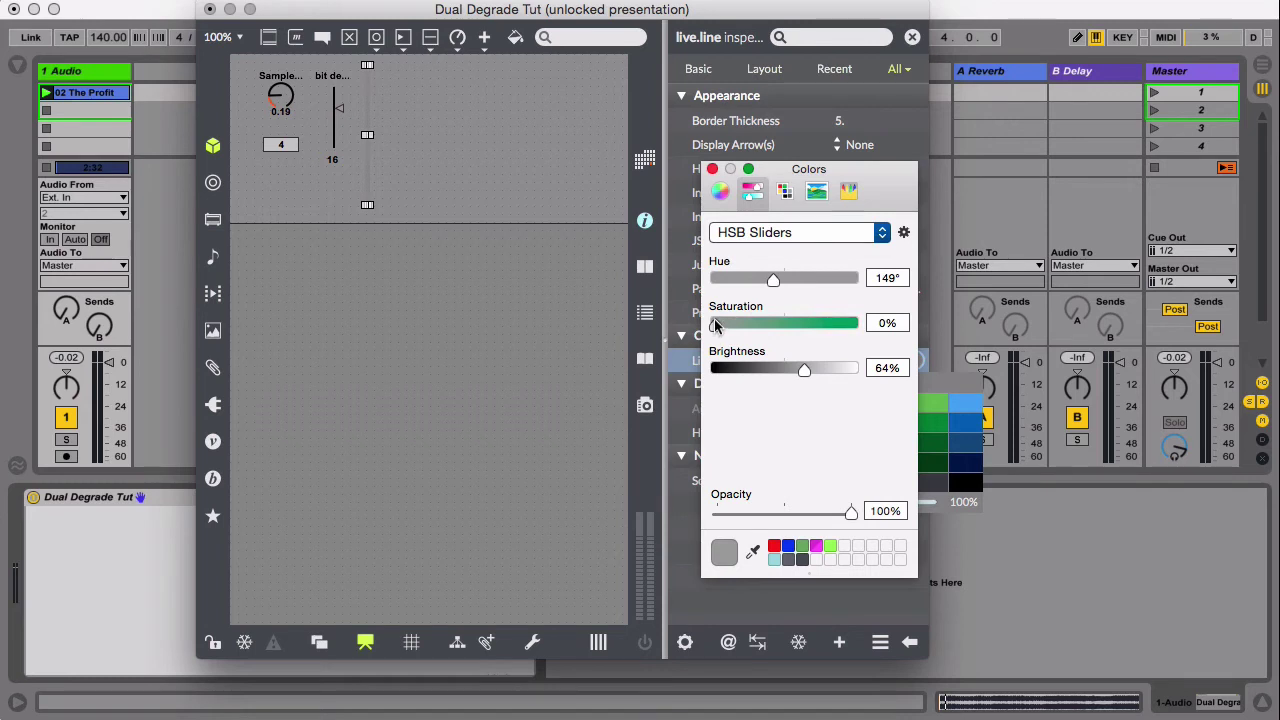
drag(716, 325, 800, 326)
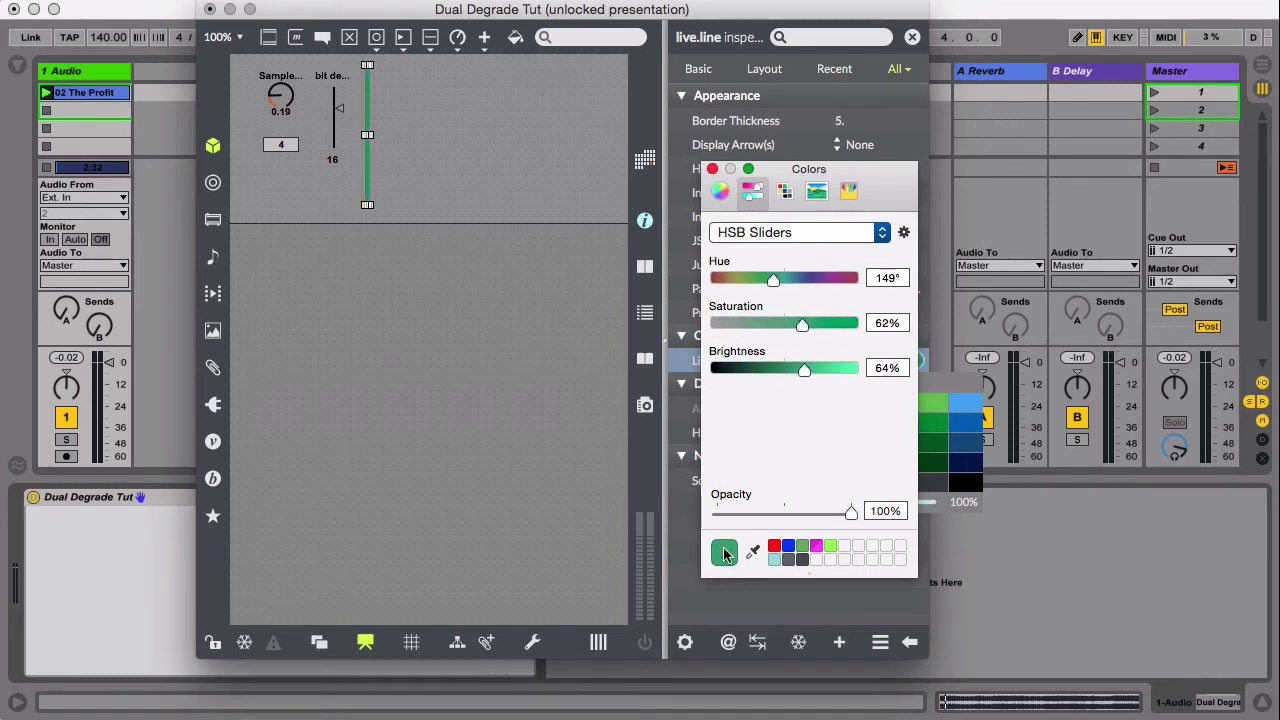
drag(816, 559, 723, 545)
click(787, 560)
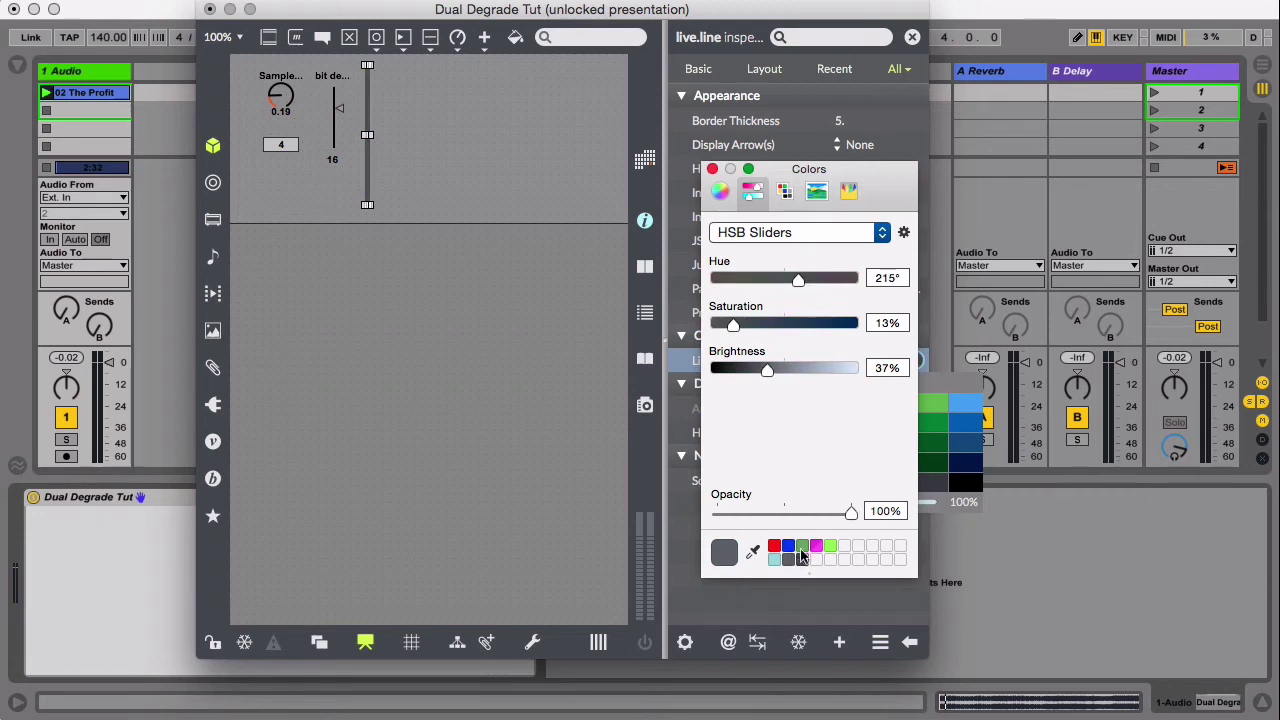
click(803, 546)
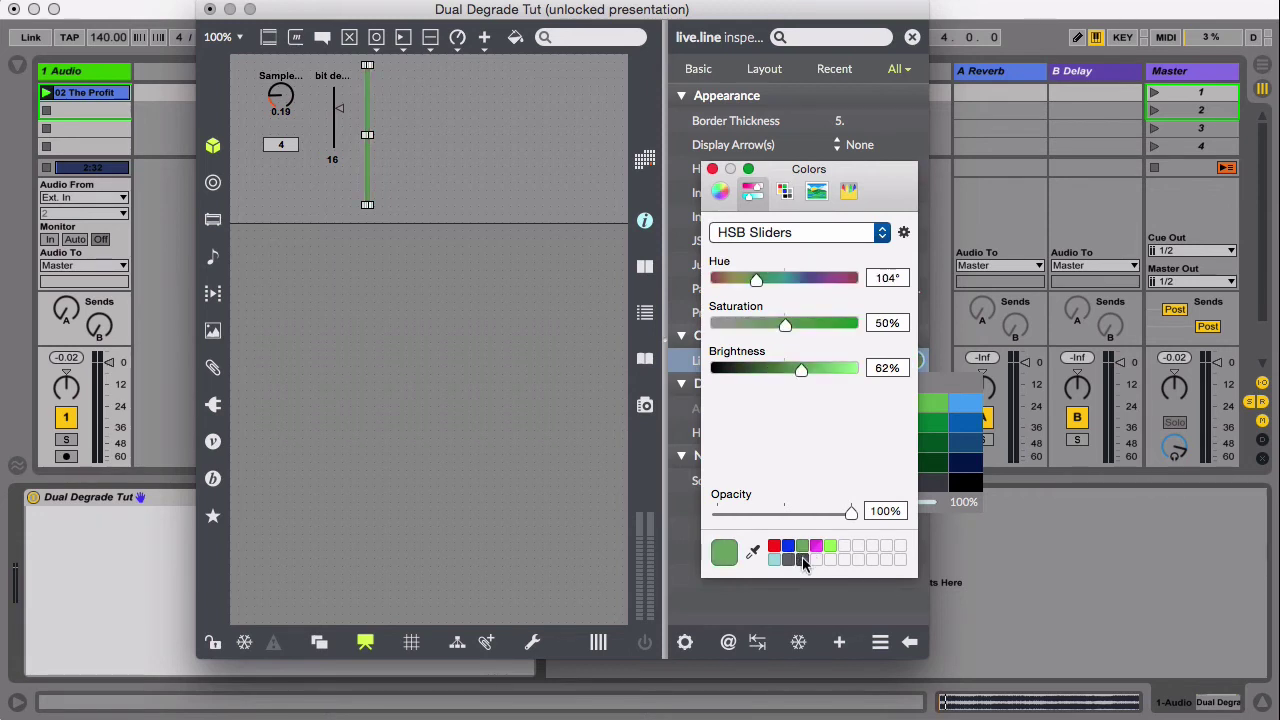
click(803, 560)
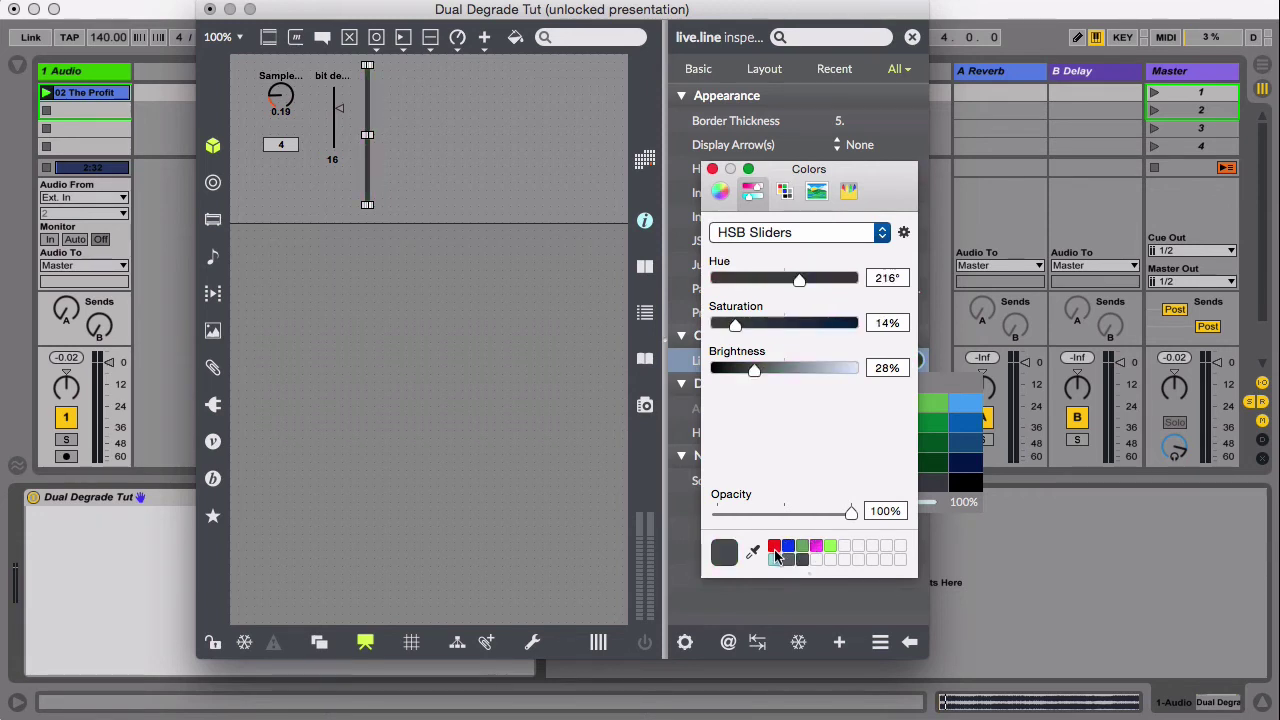
click(775, 559)
click(500, 260)
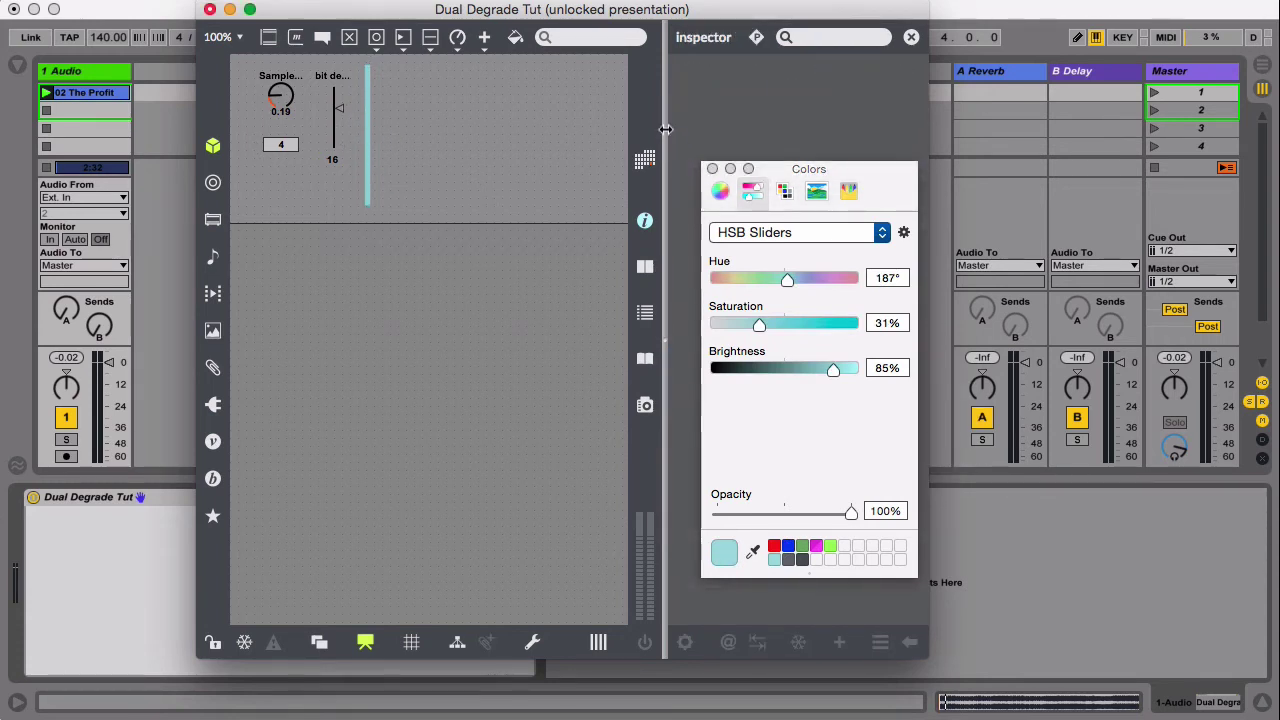
- Move the right dial, bit-depth slider and 3 number box to the top, right of the divider
key(super+i)
click(712, 168)
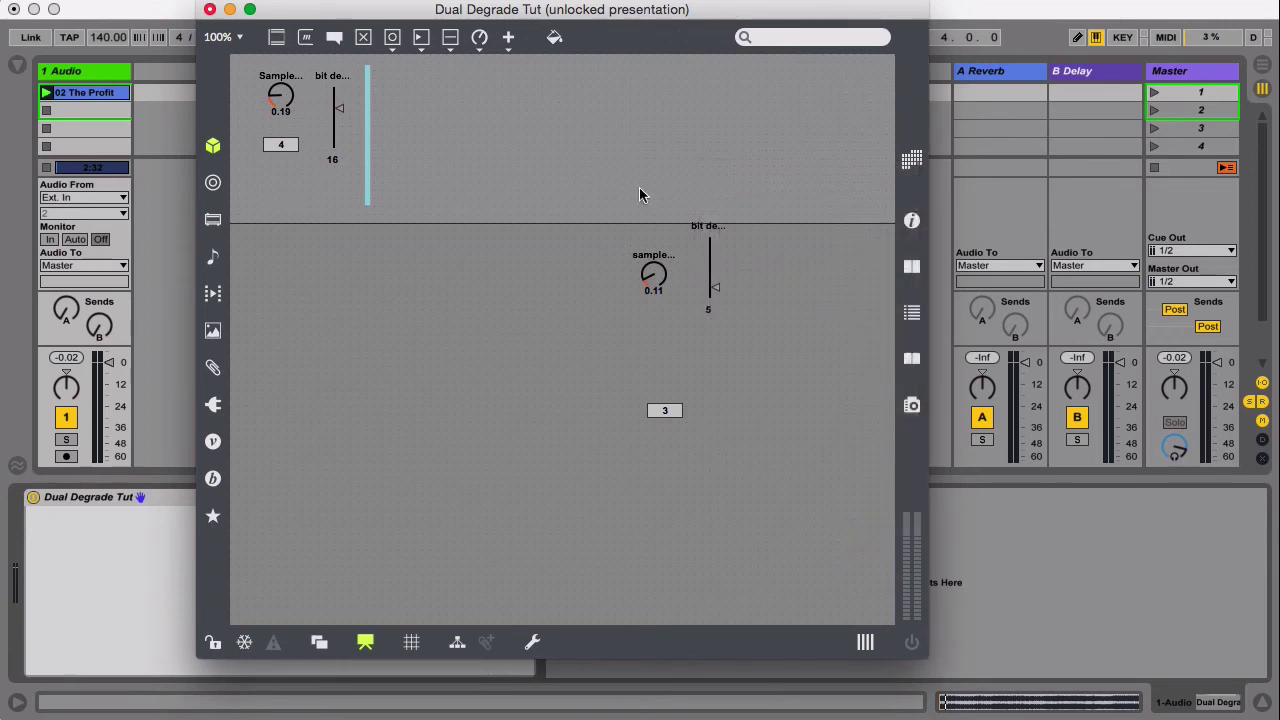
drag(625, 183, 836, 415)
drag(712, 266, 468, 116)
click(486, 210)
drag(433, 255, 440, 147)
click(453, 258)
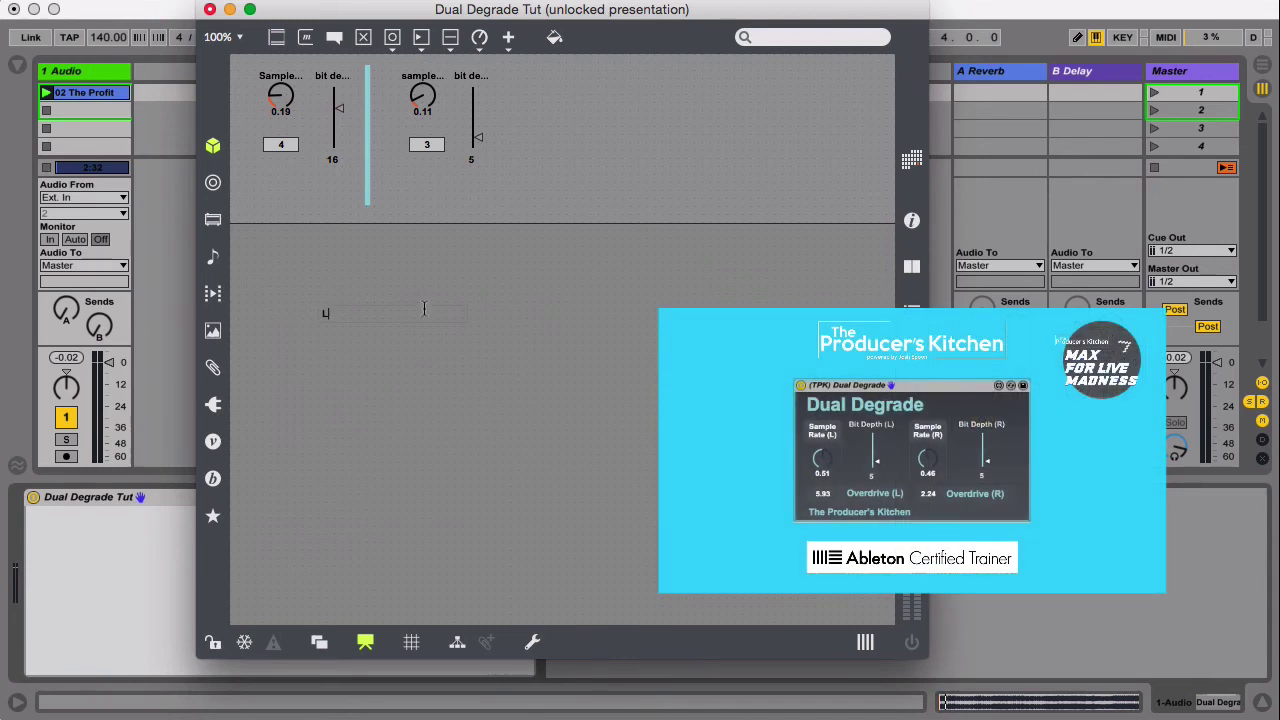
- Move the L label beneath the left controls, enlarge it to 18 point and widen its box
drag(334, 311, 289, 196)
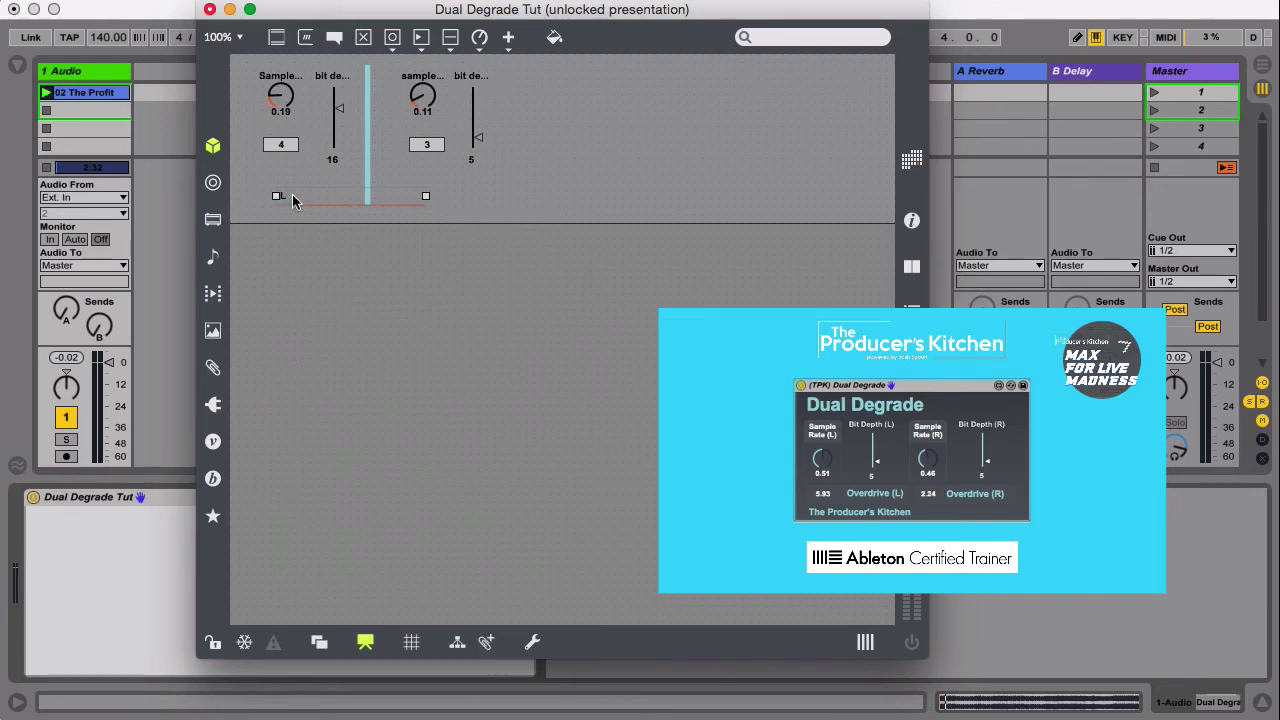
click(555, 38)
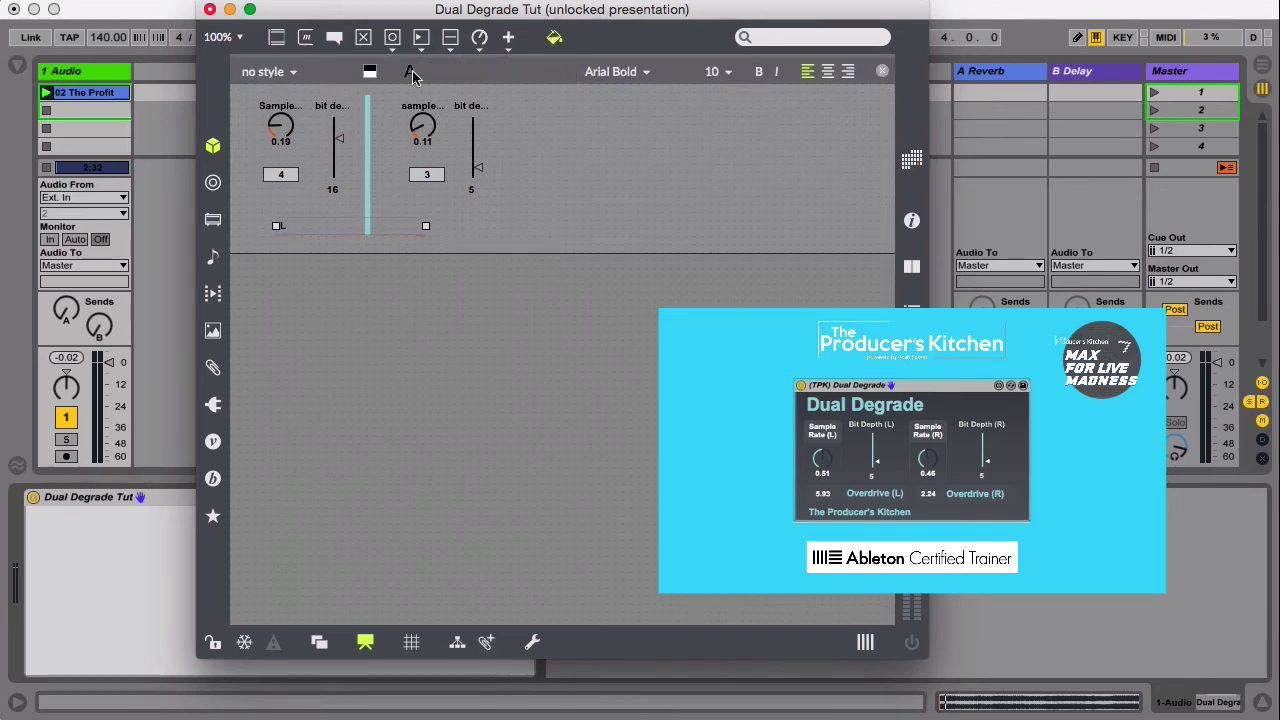
click(724, 75)
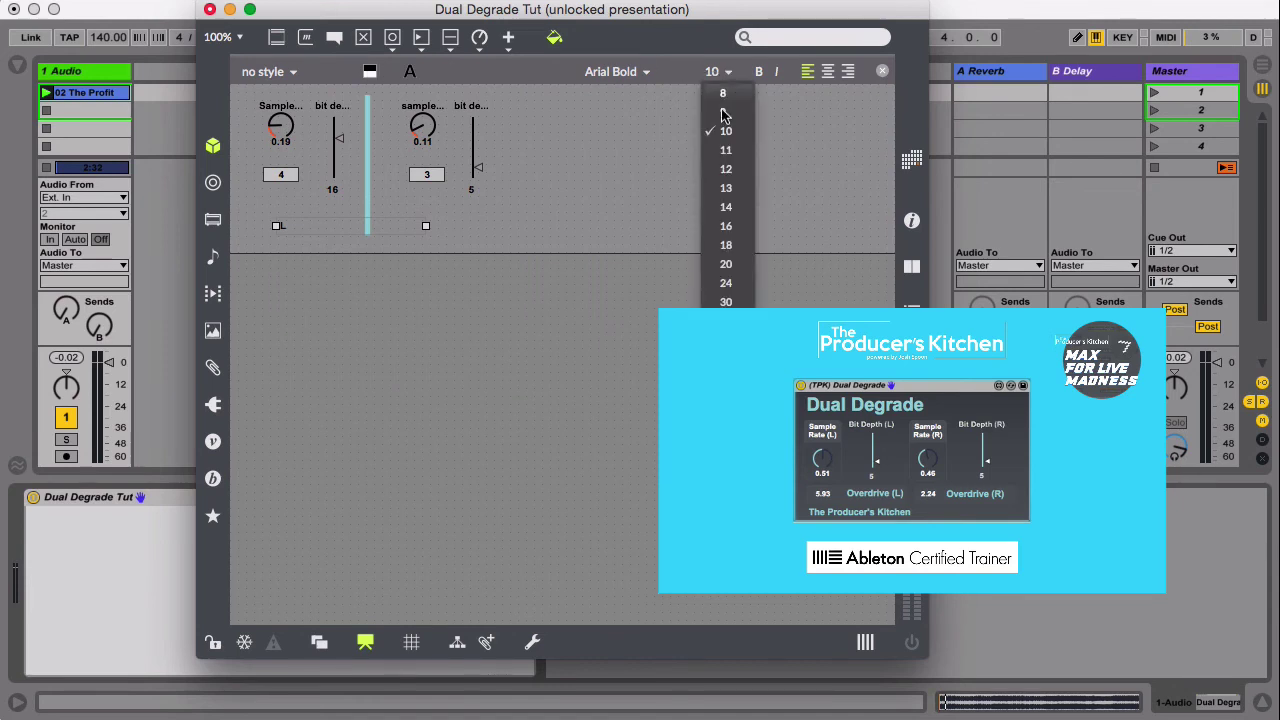
click(732, 232)
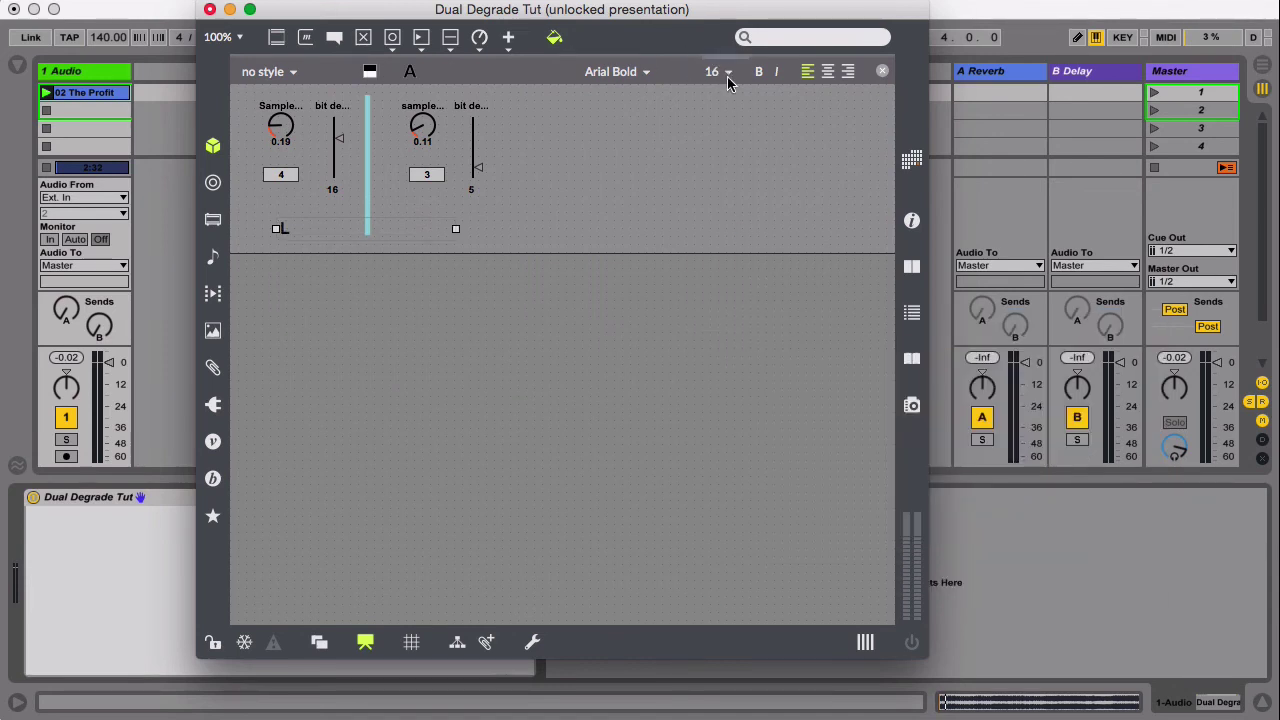
click(726, 74)
click(728, 246)
click(408, 290)
click(288, 230)
drag(287, 228, 436, 228)
click(426, 325)
- Create a panel over the L/R controls, send it to back, and trim it to 302 by 177
text(n)
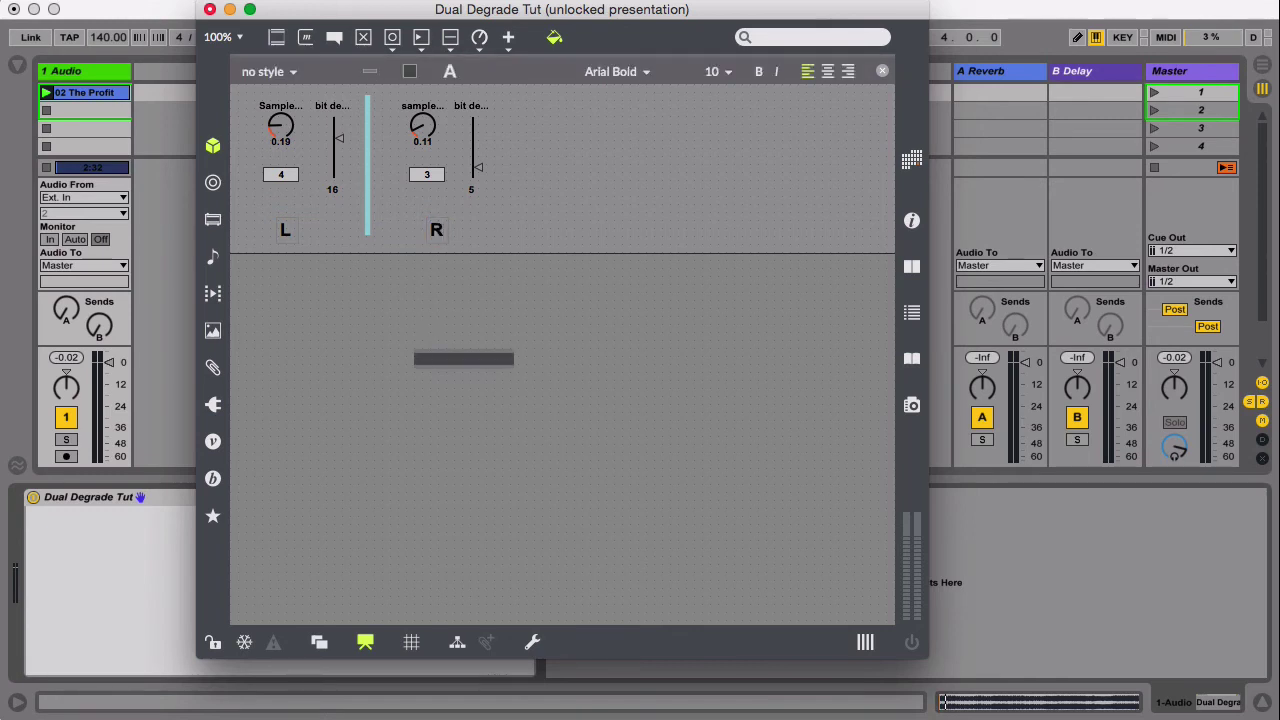
text(pane)
key(Return)
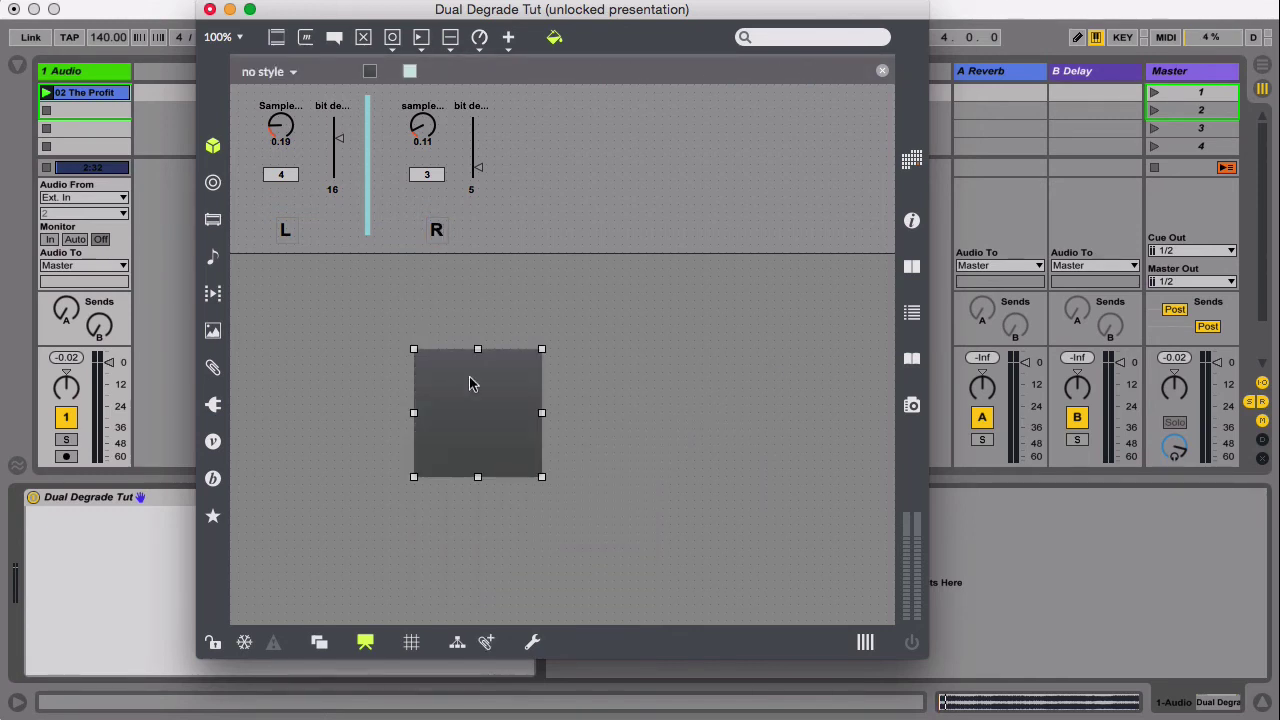
drag(496, 436, 558, 276)
drag(504, 240, 558, 259)
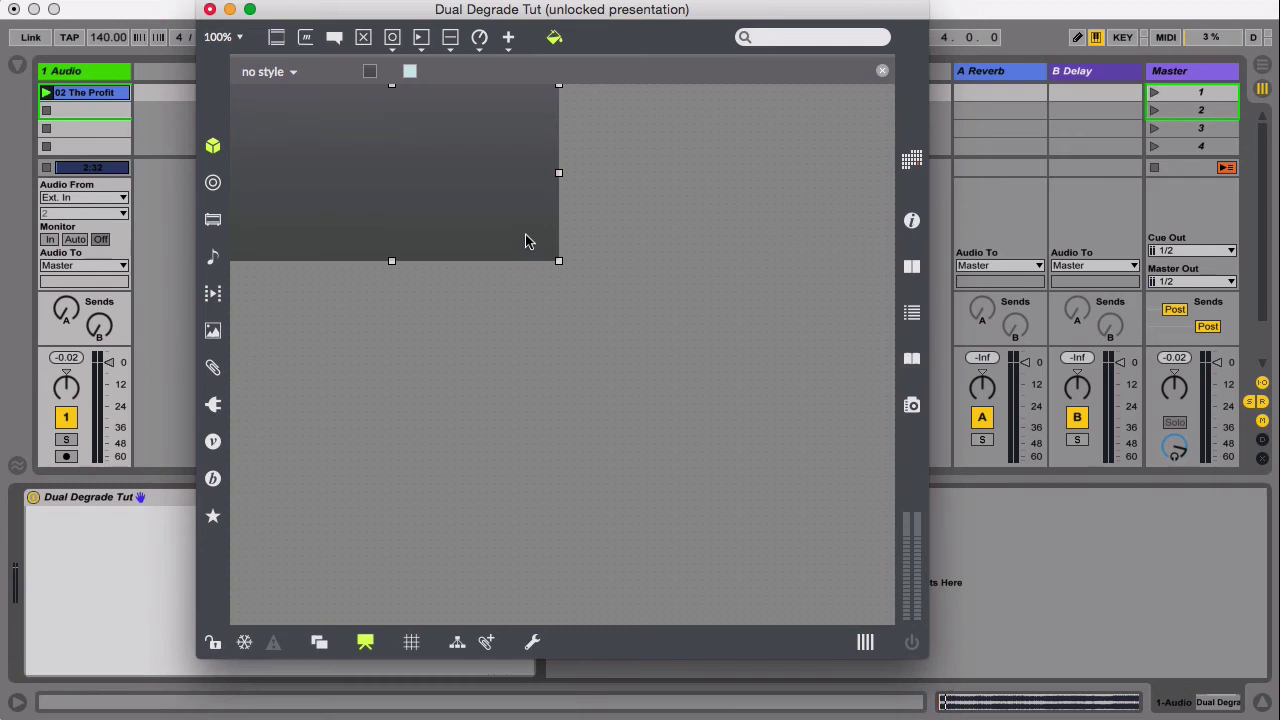
key(super+shift+b)
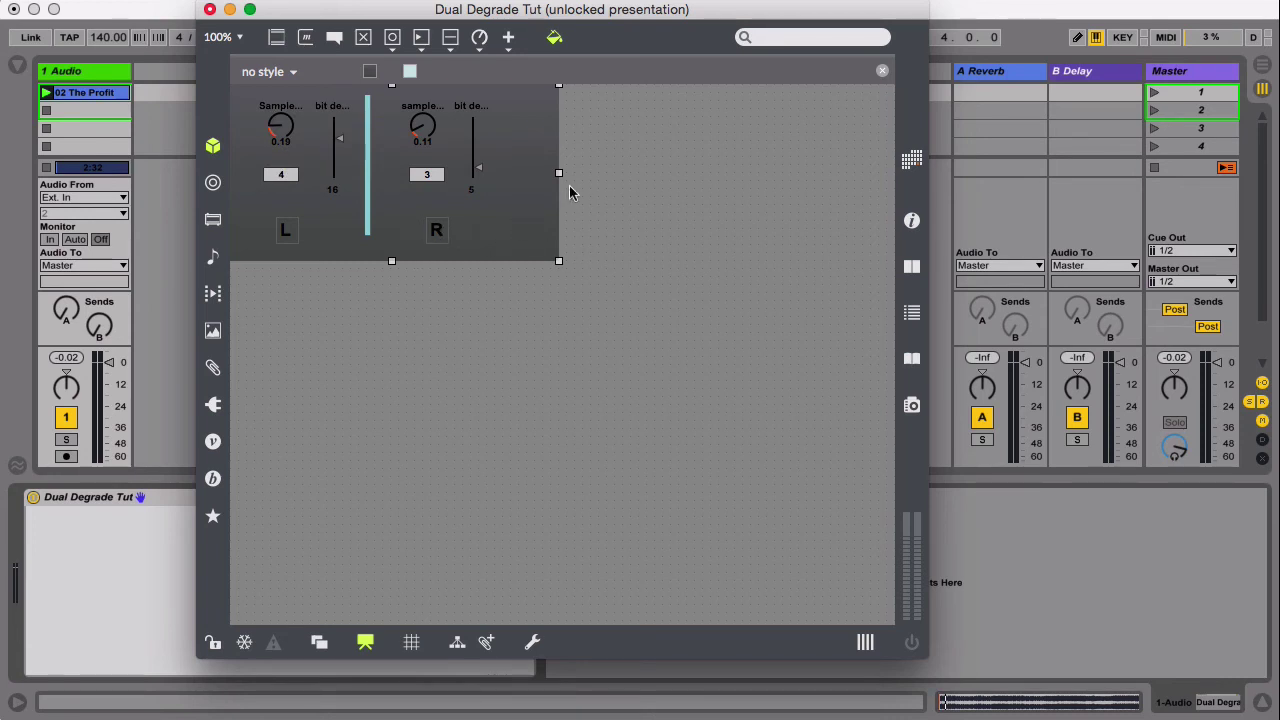
drag(557, 173, 523, 174)
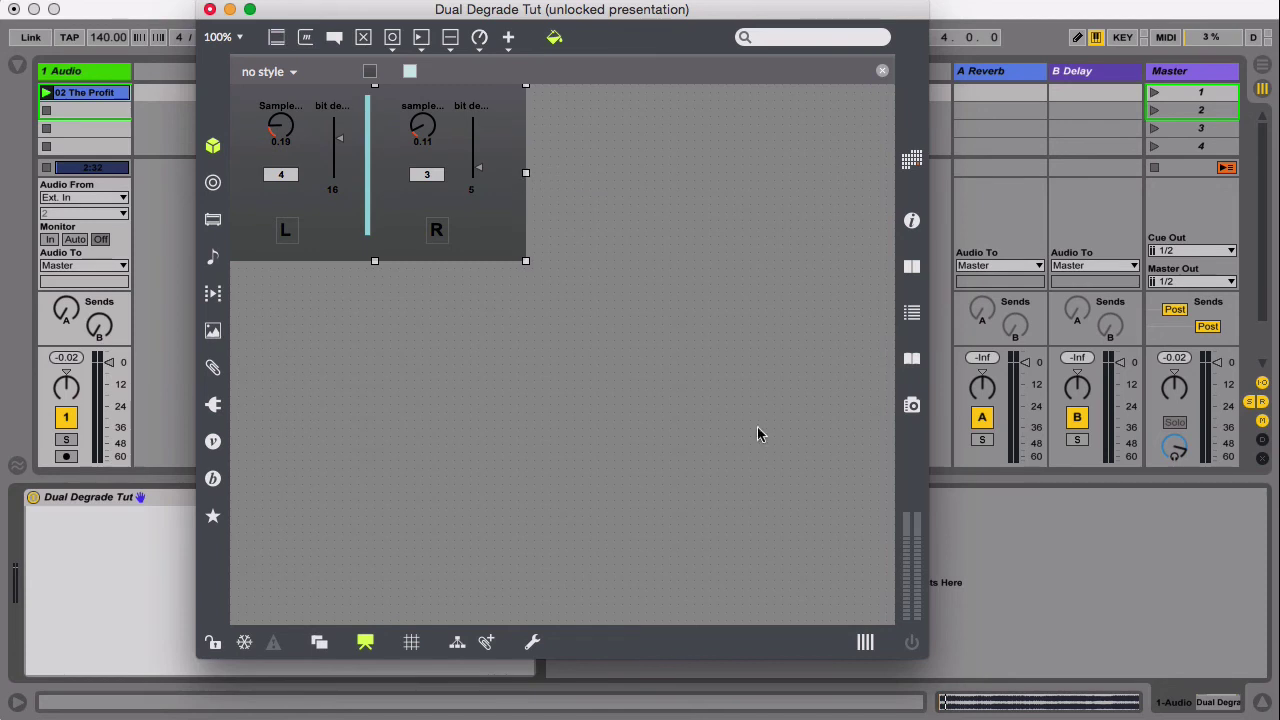
- Set the background panel's fill colour to a dark blue-grey
click(367, 73)
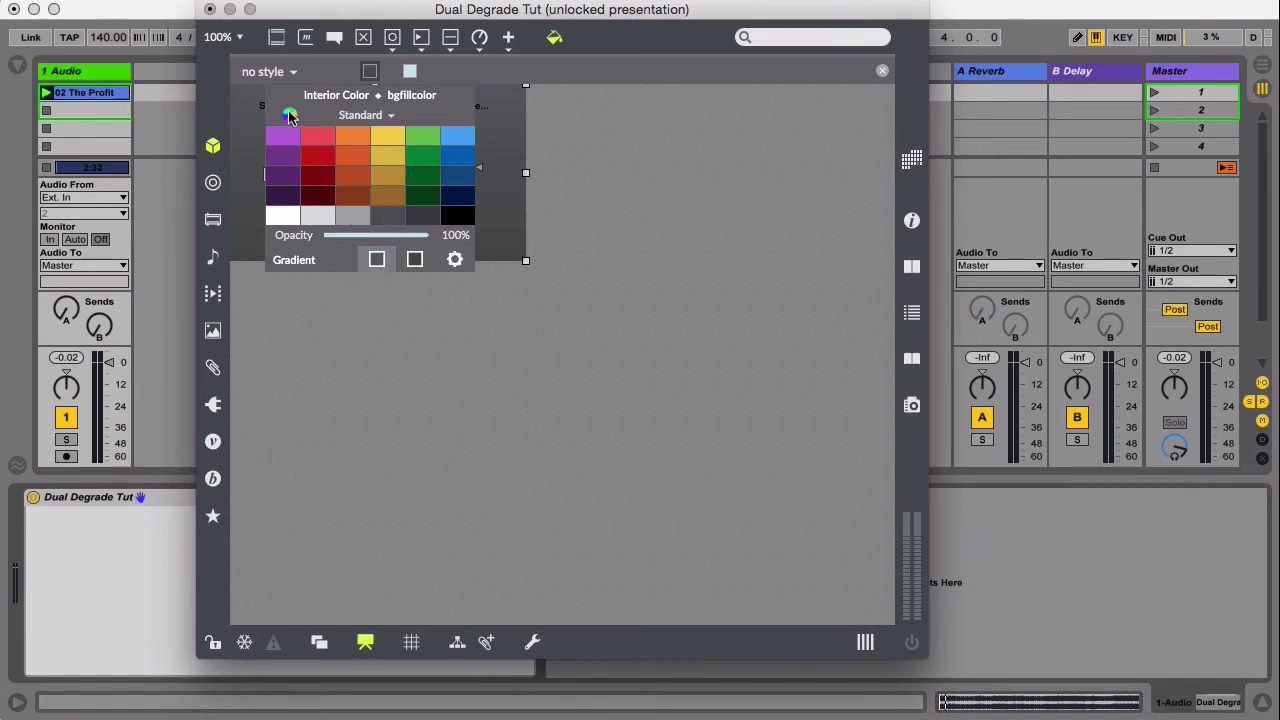
click(289, 116)
click(788, 559)
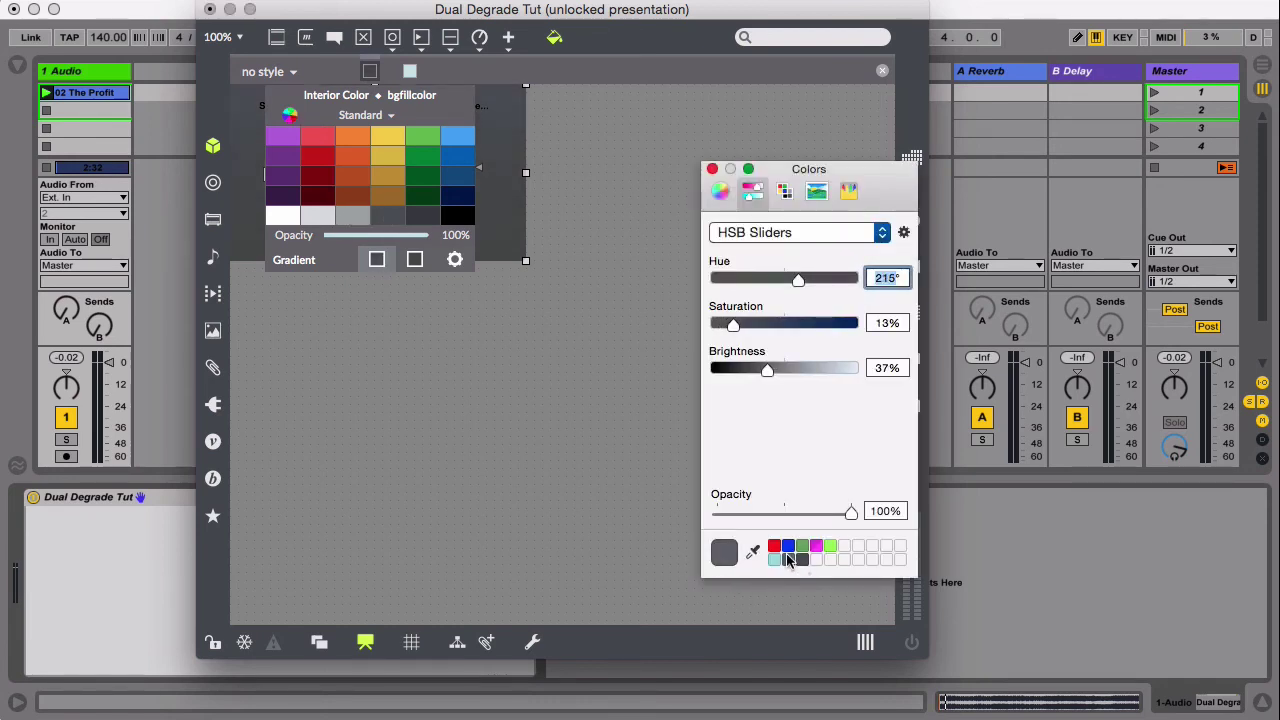
click(413, 258)
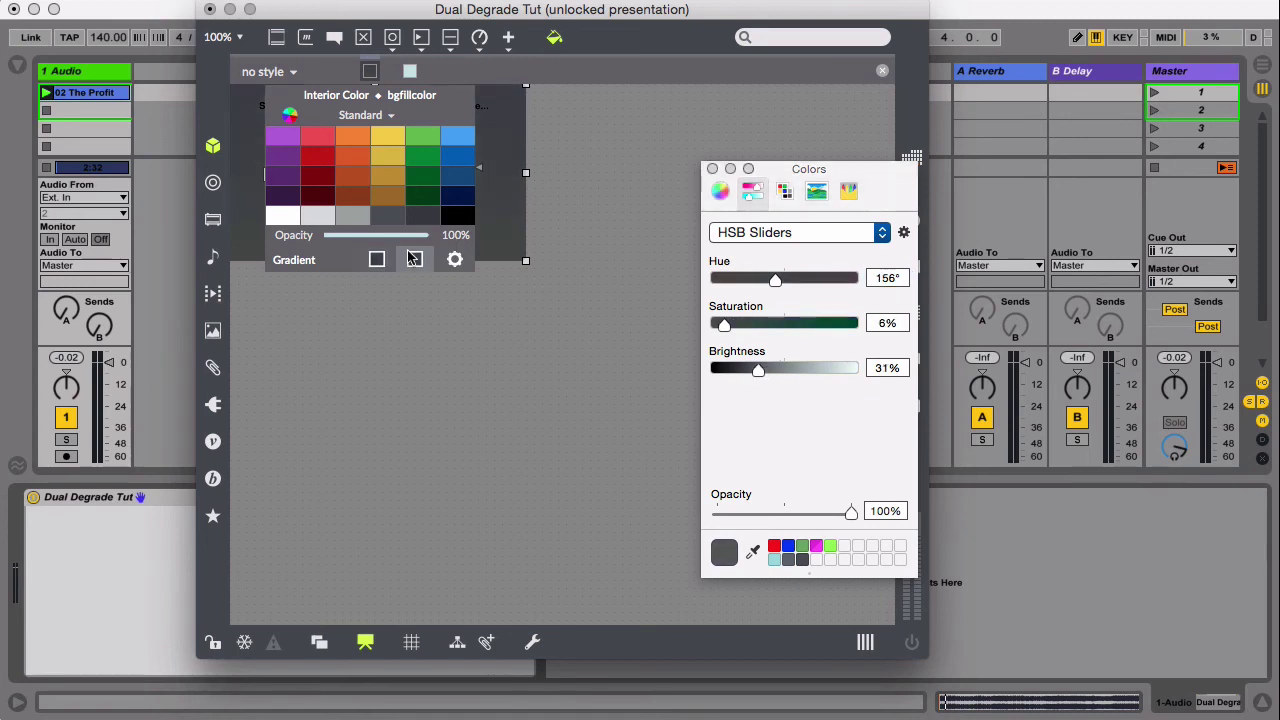
click(802, 559)
click(486, 311)
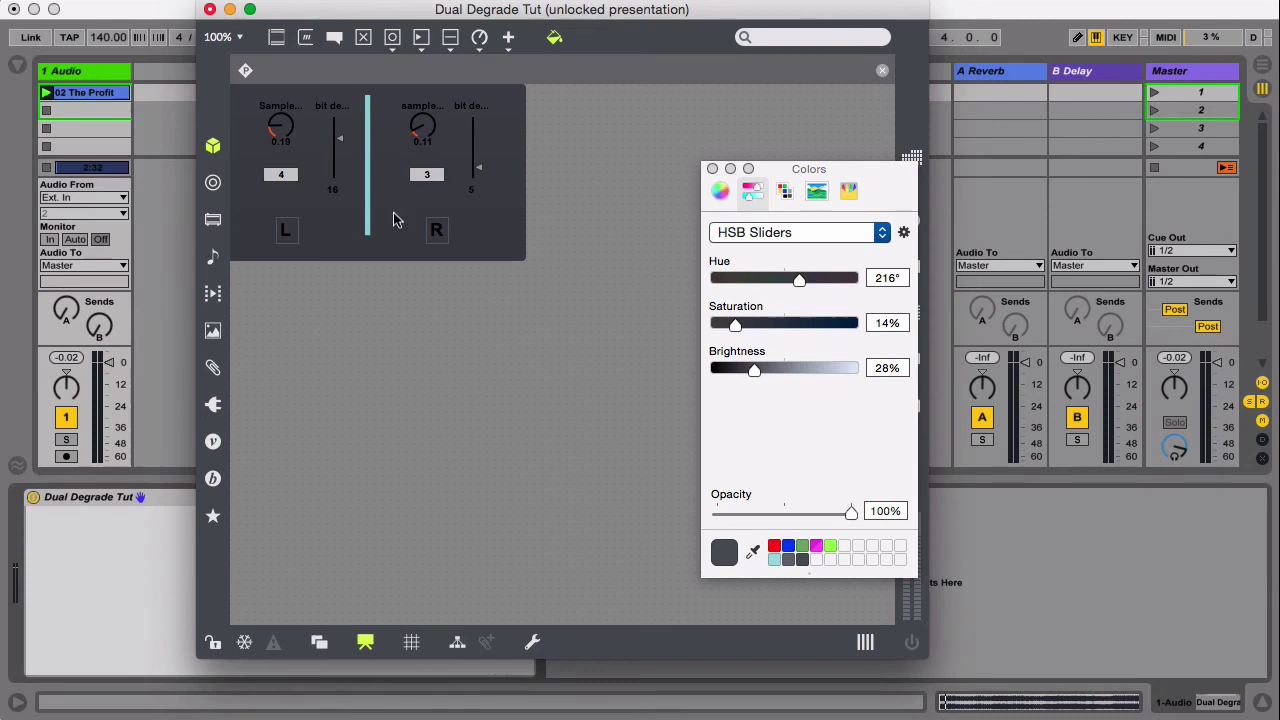
- Check the left dial's colours and properties, then close the colour and formatting panels
click(284, 127)
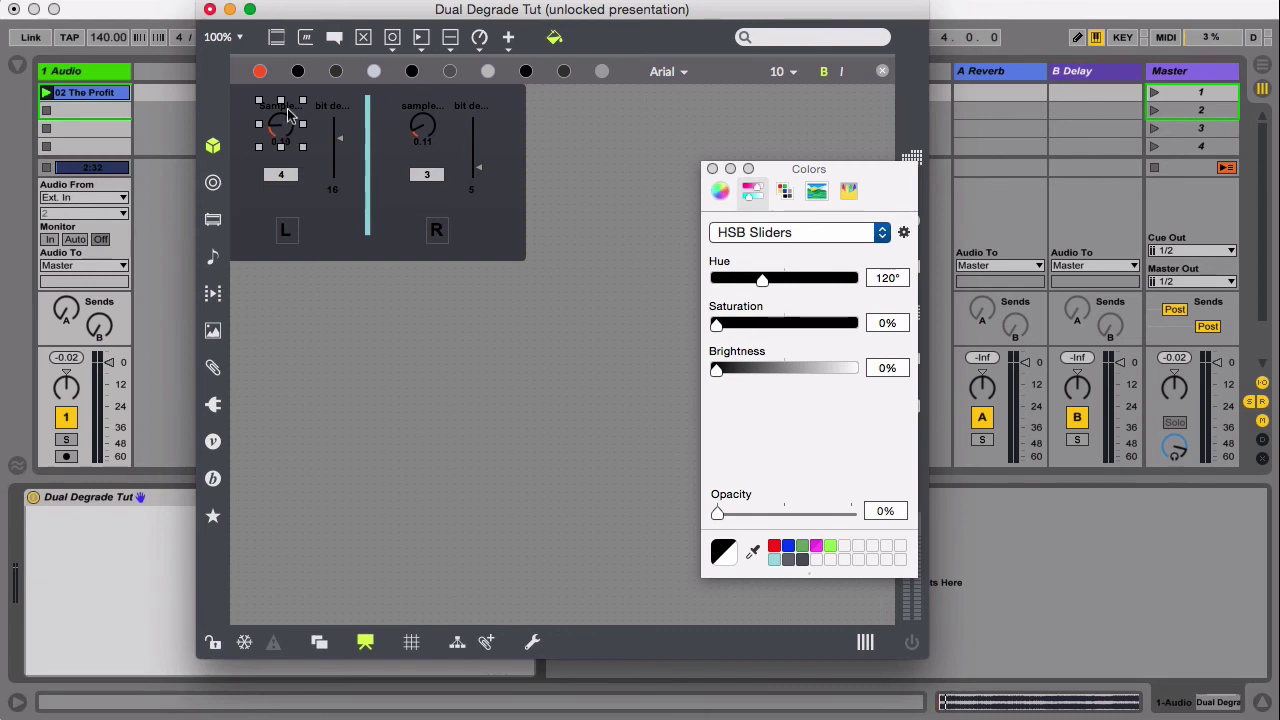
click(373, 72)
click(344, 312)
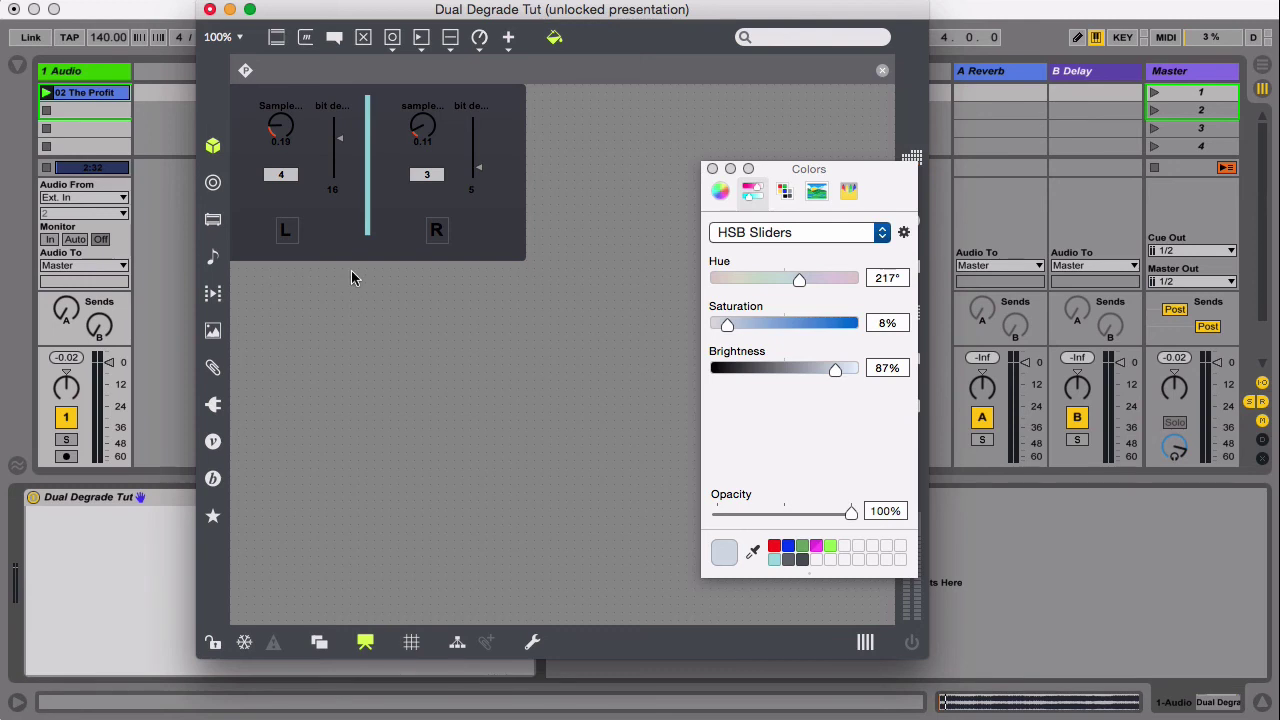
click(280, 135)
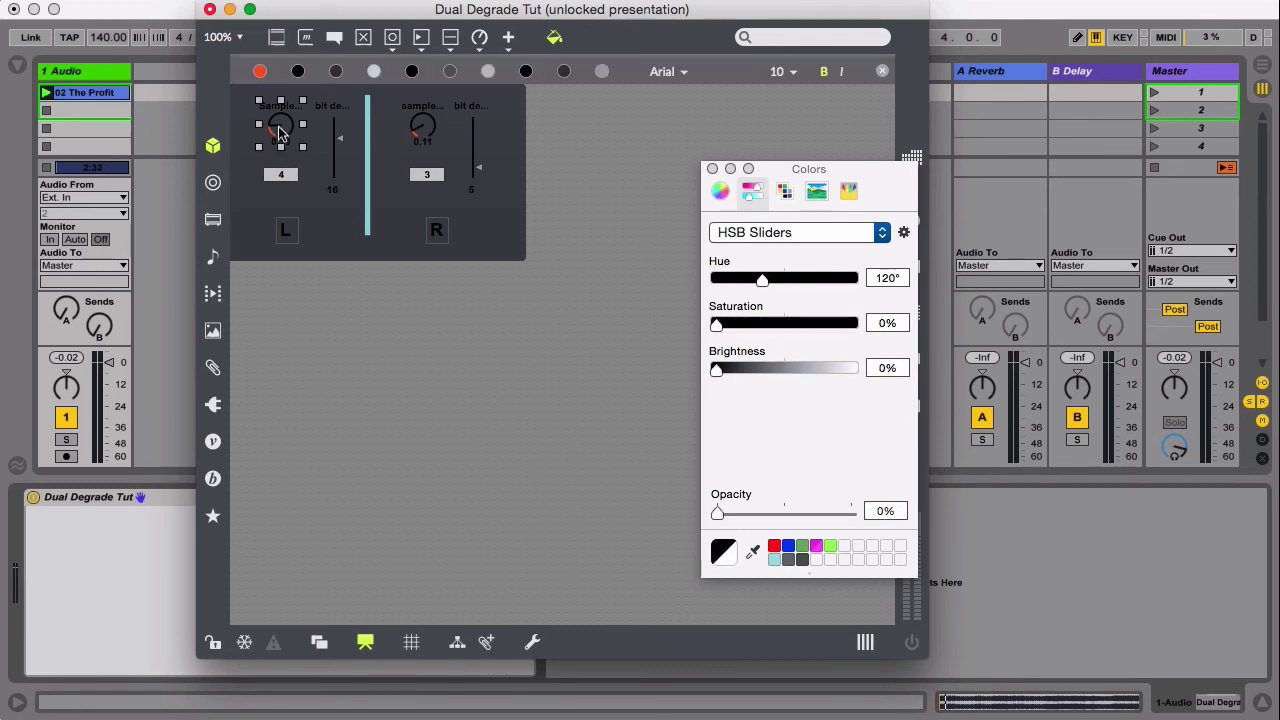
click(711, 169)
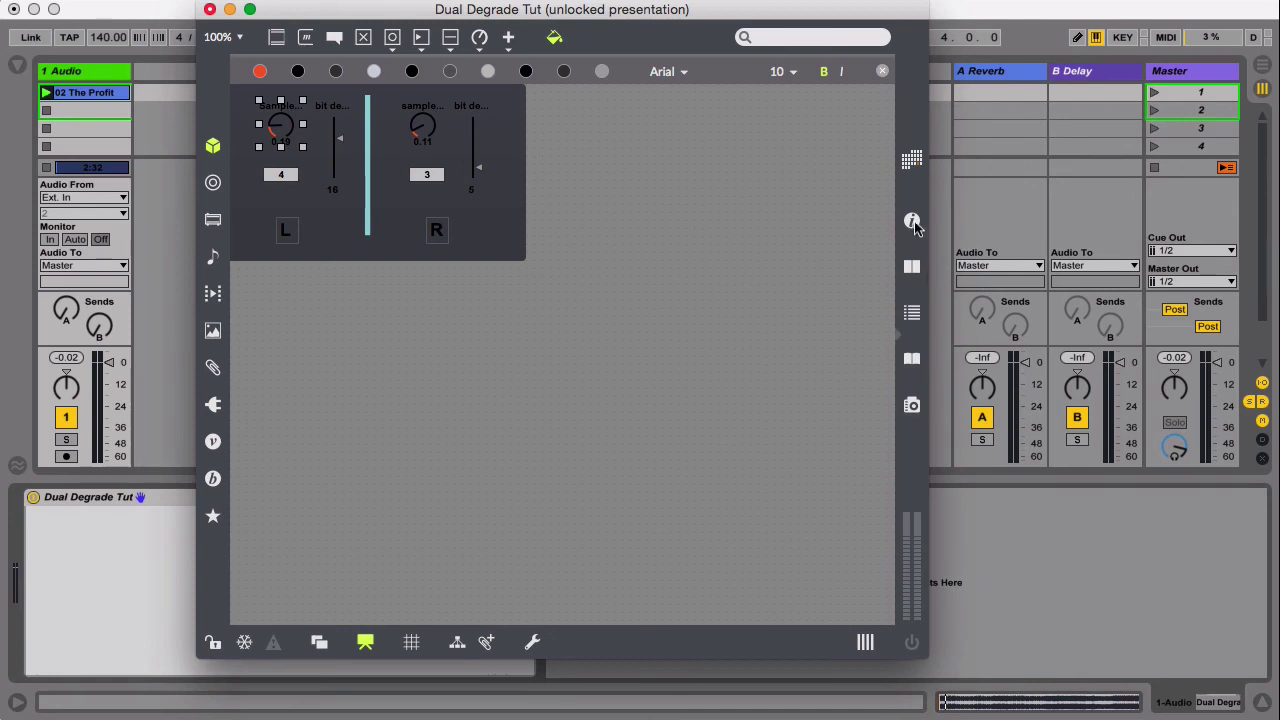
click(912, 221)
scroll(858, 512, down, 2)
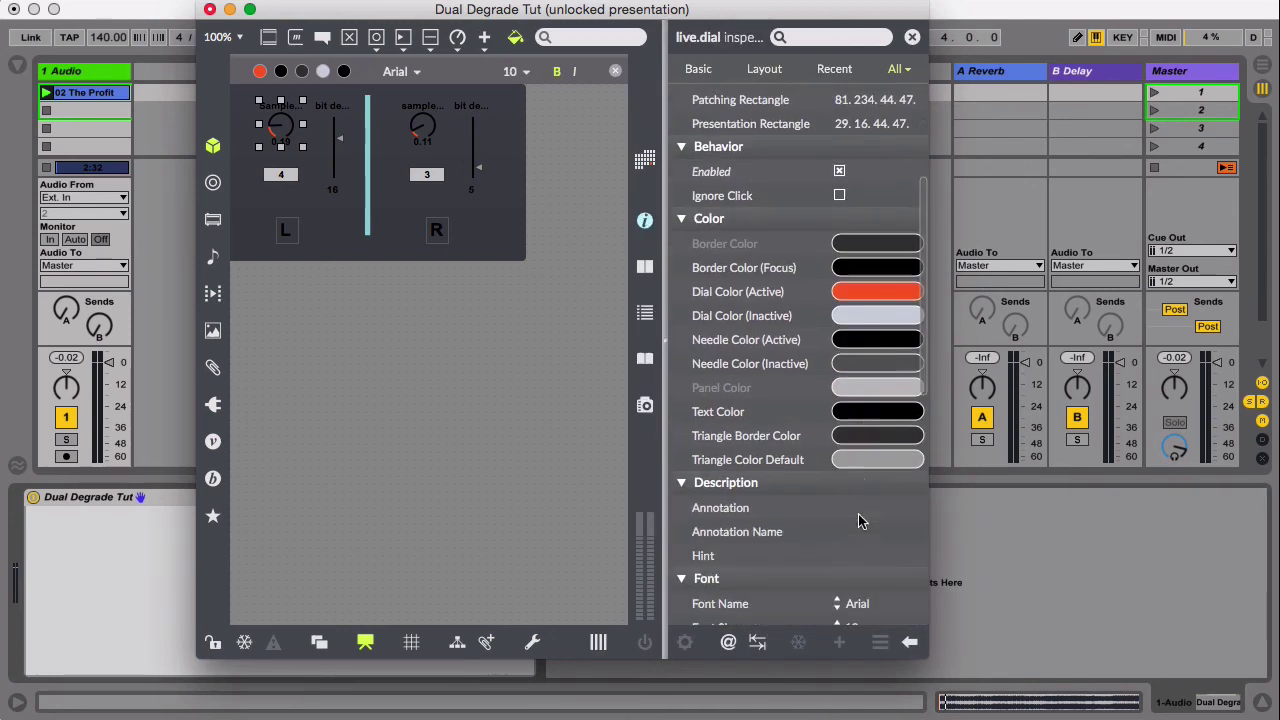
scroll(858, 514, down, 1)
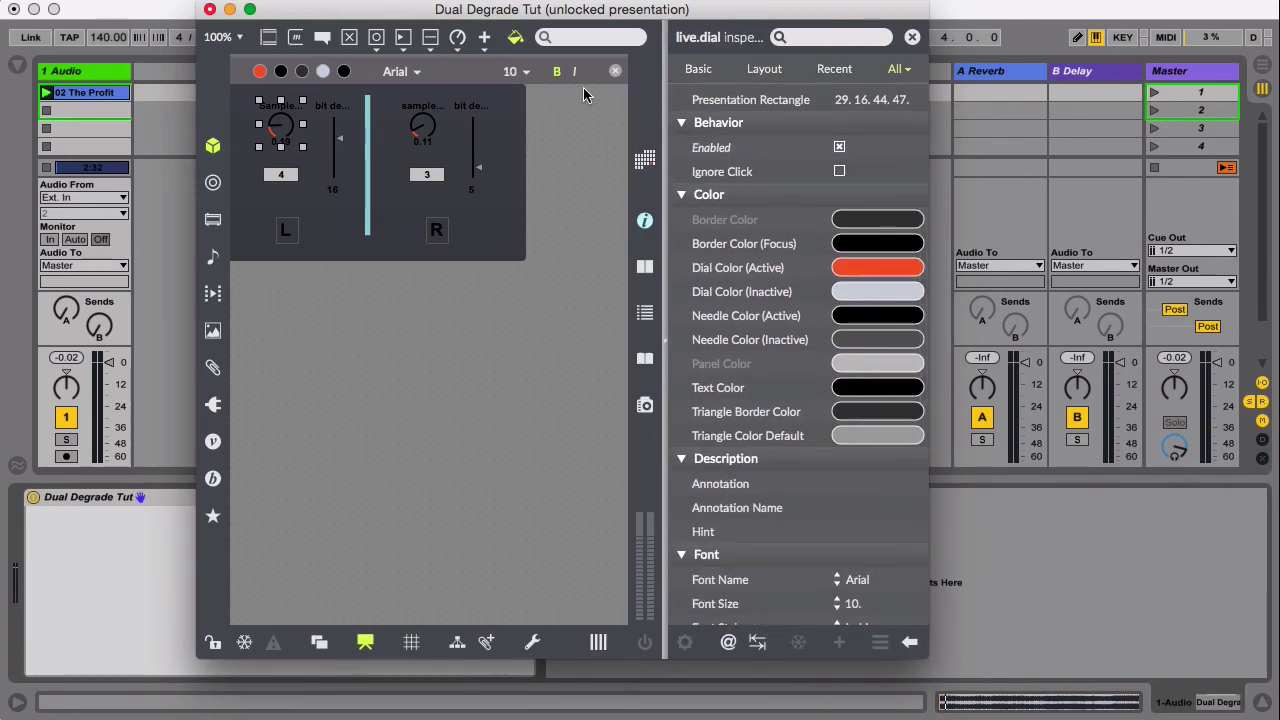
click(515, 38)
- Toggle the patcher lock to preview the finished panel, leaving it unlocked
key(super+i)
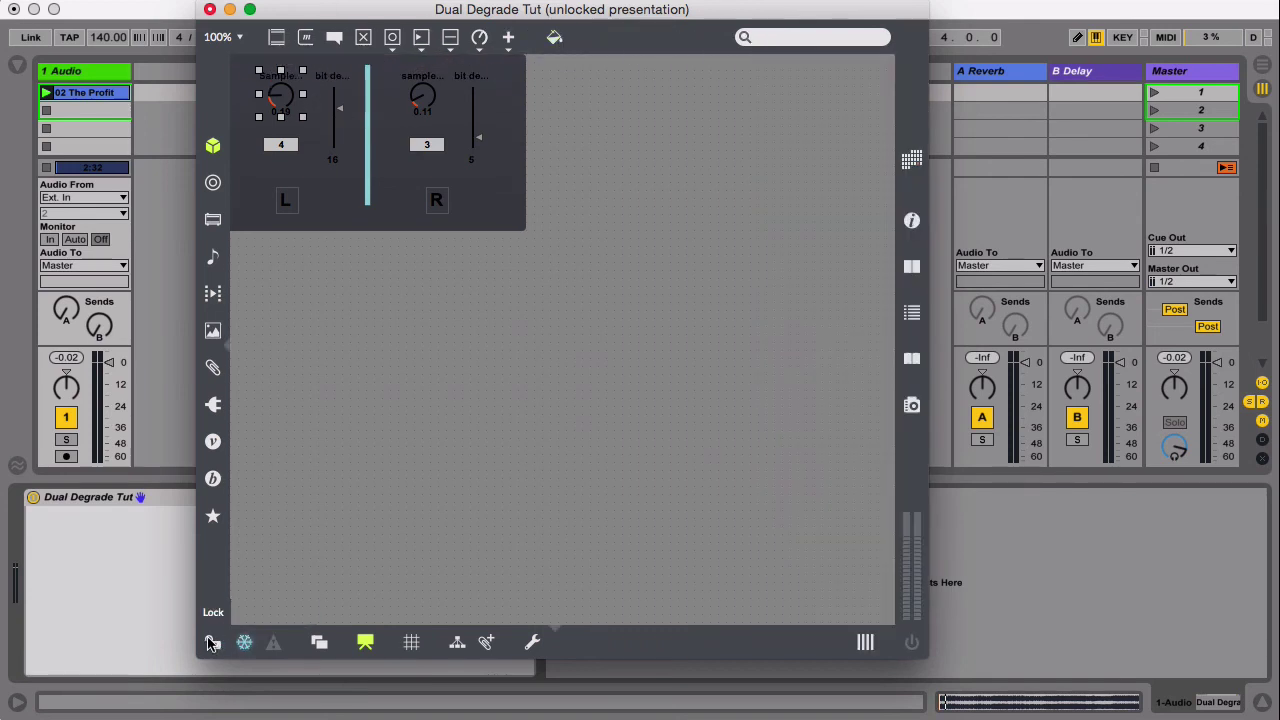
click(211, 642)
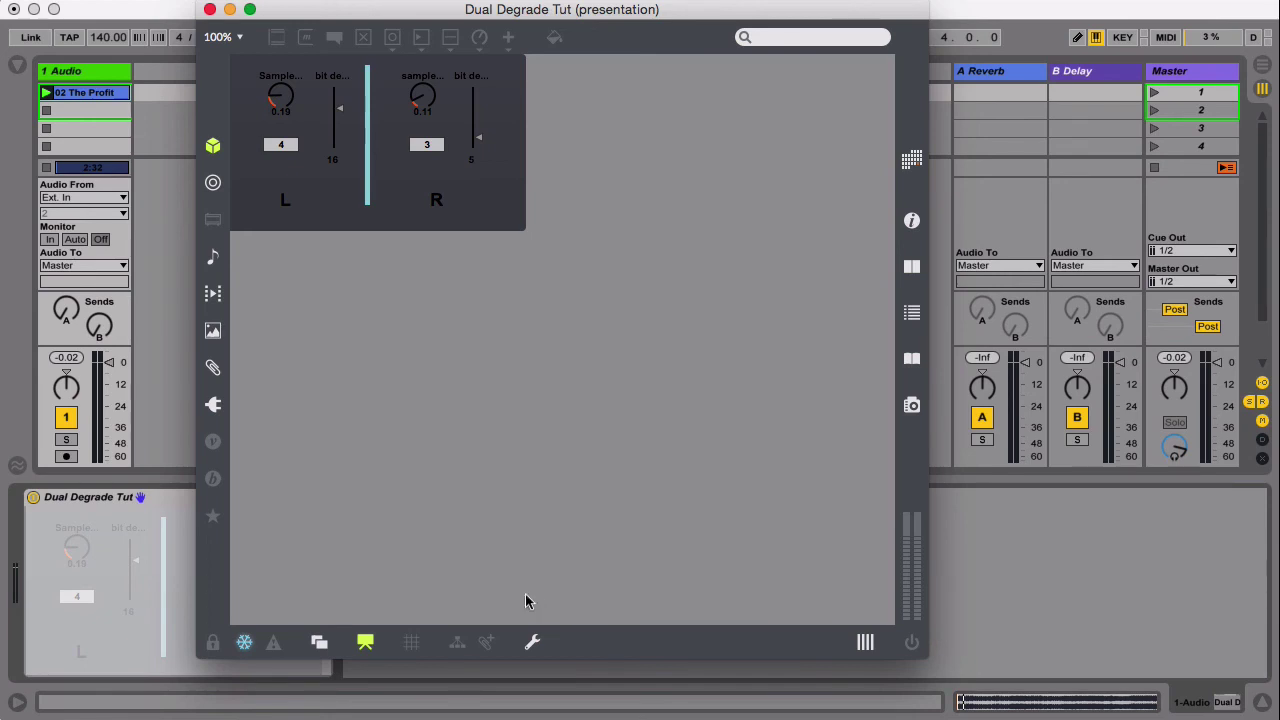
click(212, 641)
click(212, 641)
click(212, 641)
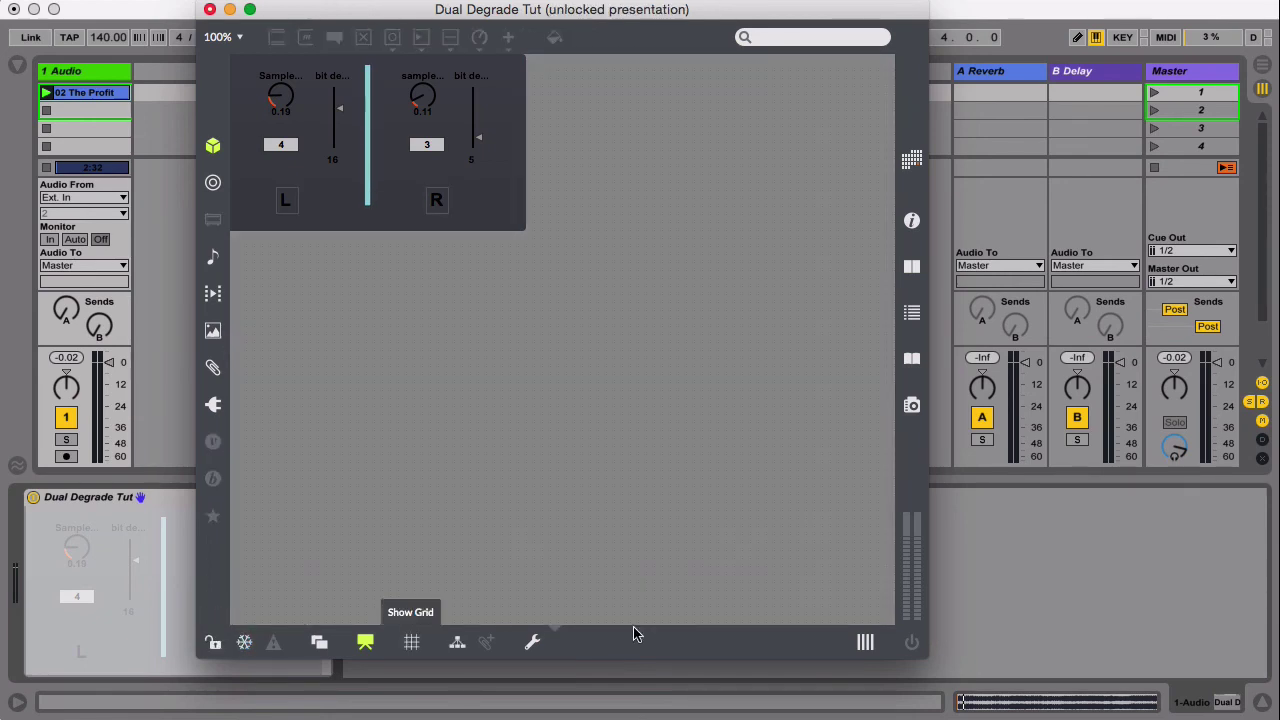
- Shrink the window, set the device width to match it, then lock and freeze the device
drag(920, 645, 549, 424)
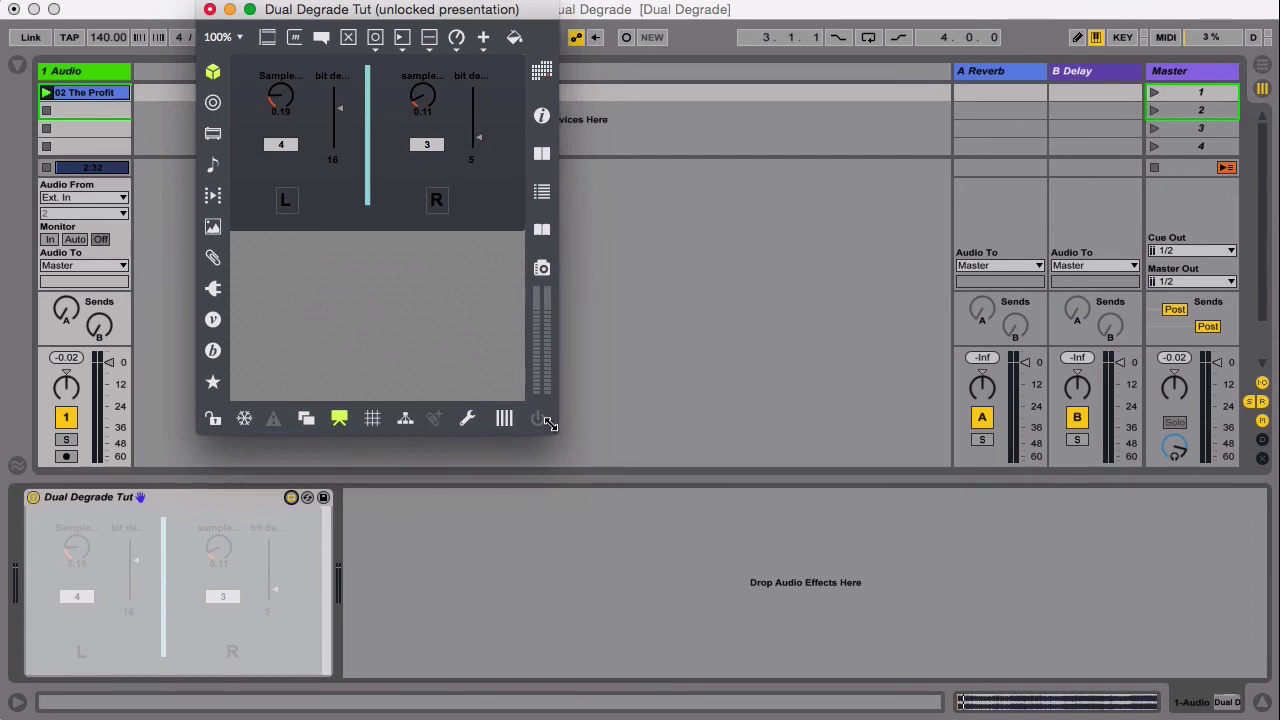
click(195, 2)
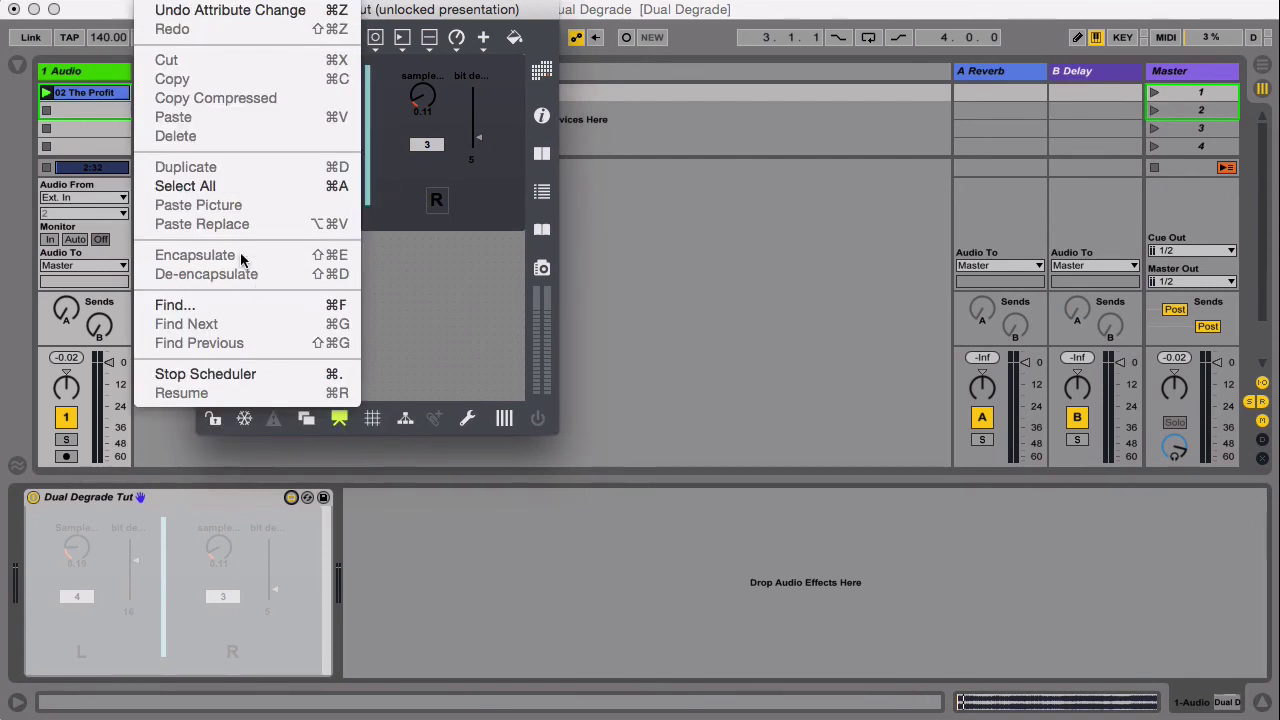
mouse_move(195, 2)
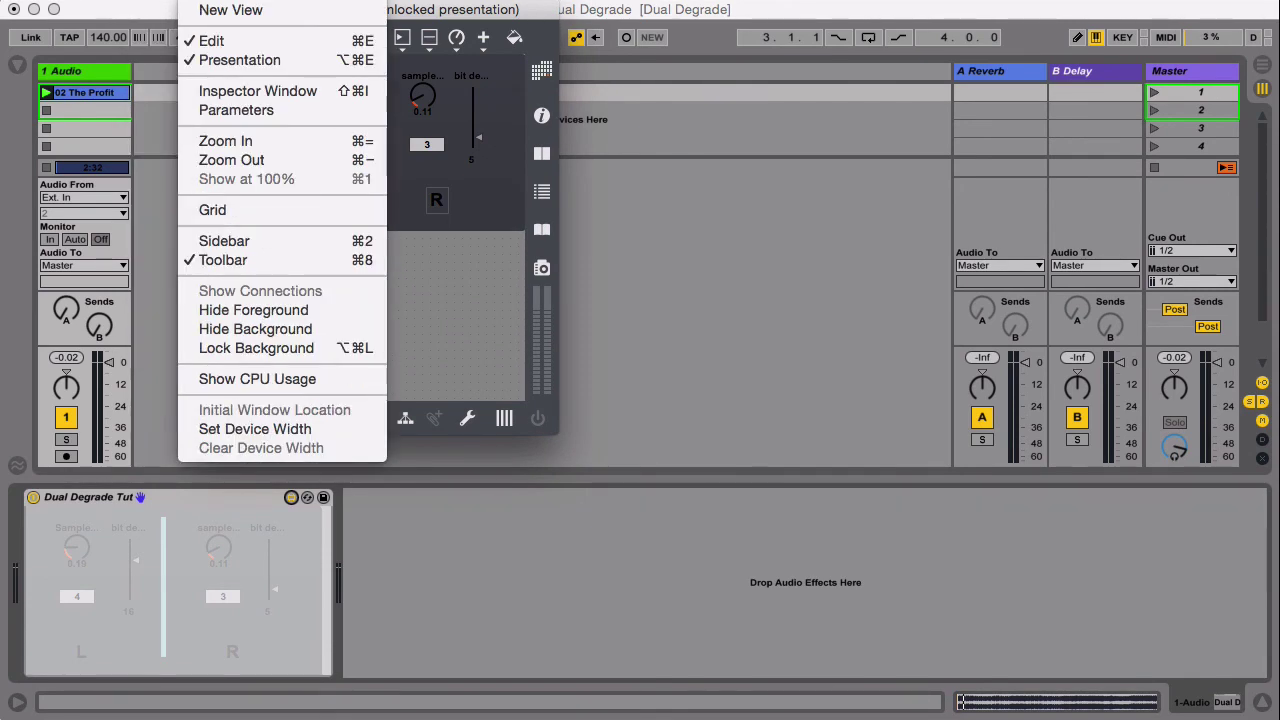
click(239, 428)
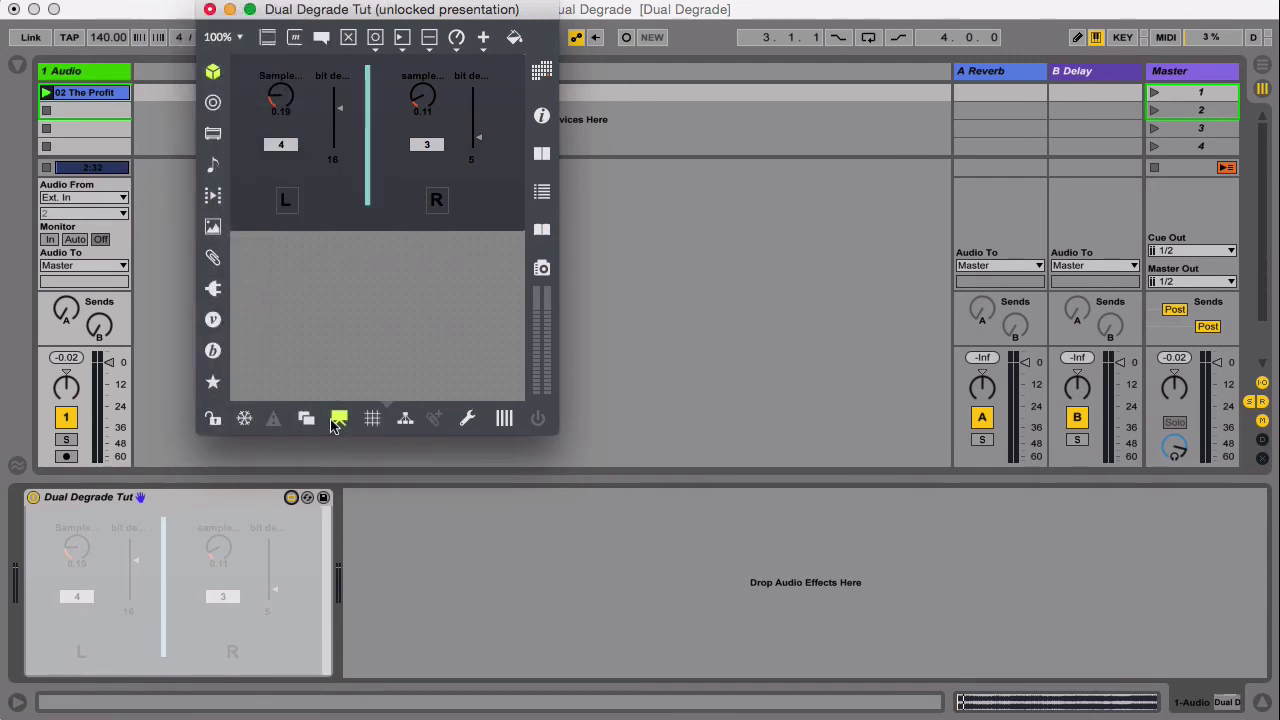
click(211, 421)
click(245, 420)
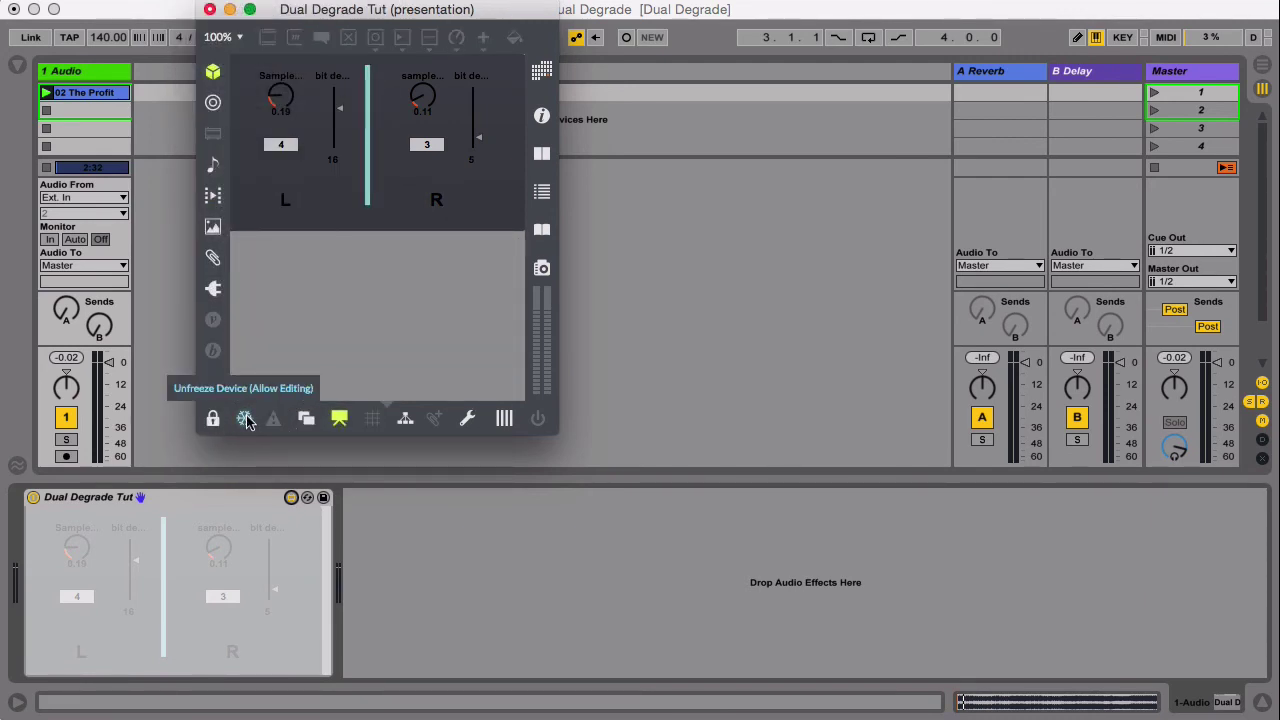
- Back in Live, start playback and try the left dial (0.06, then 0.54) and bit-depth settings
key(super+w)
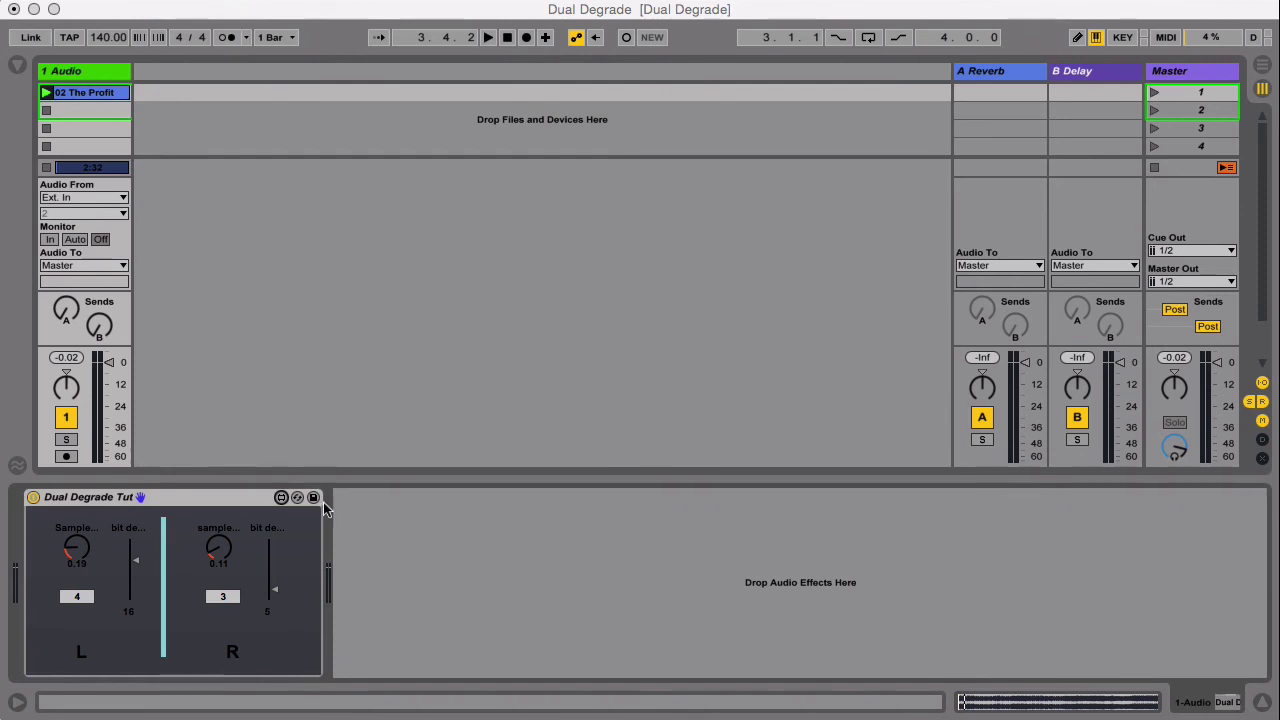
key(space)
drag(76, 547, 76, 477)
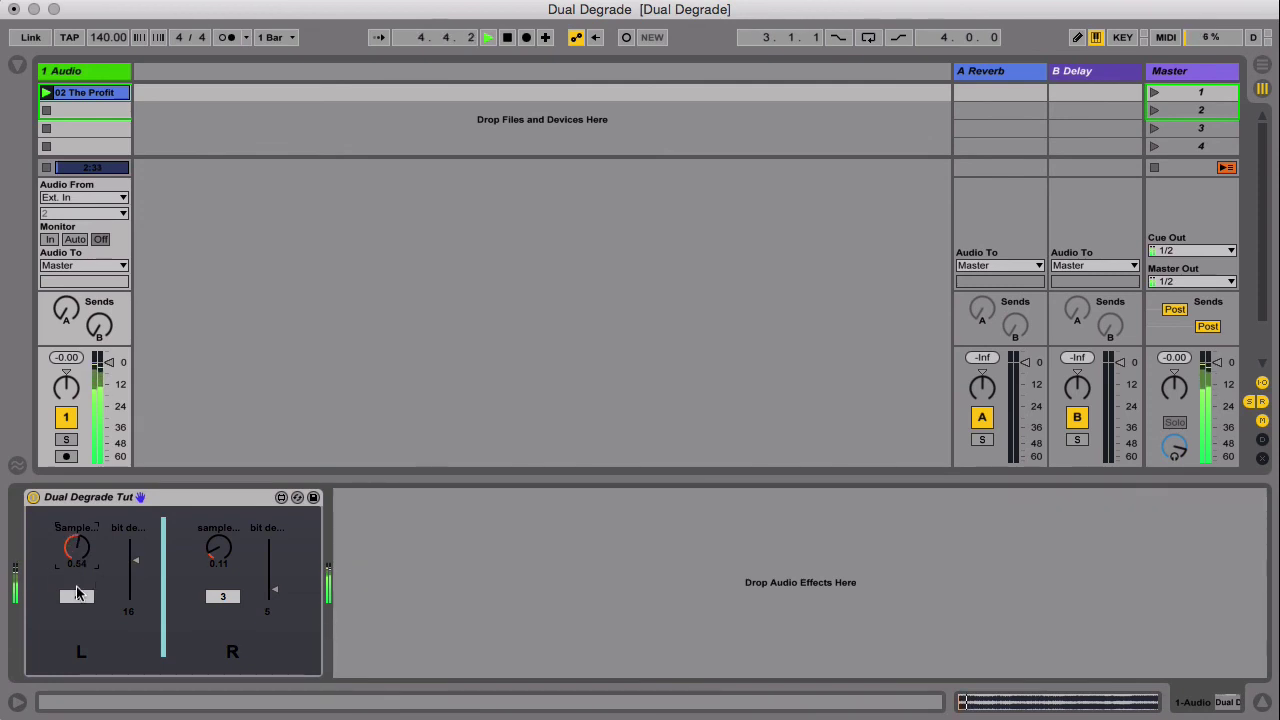
drag(77, 596, 135, 595)
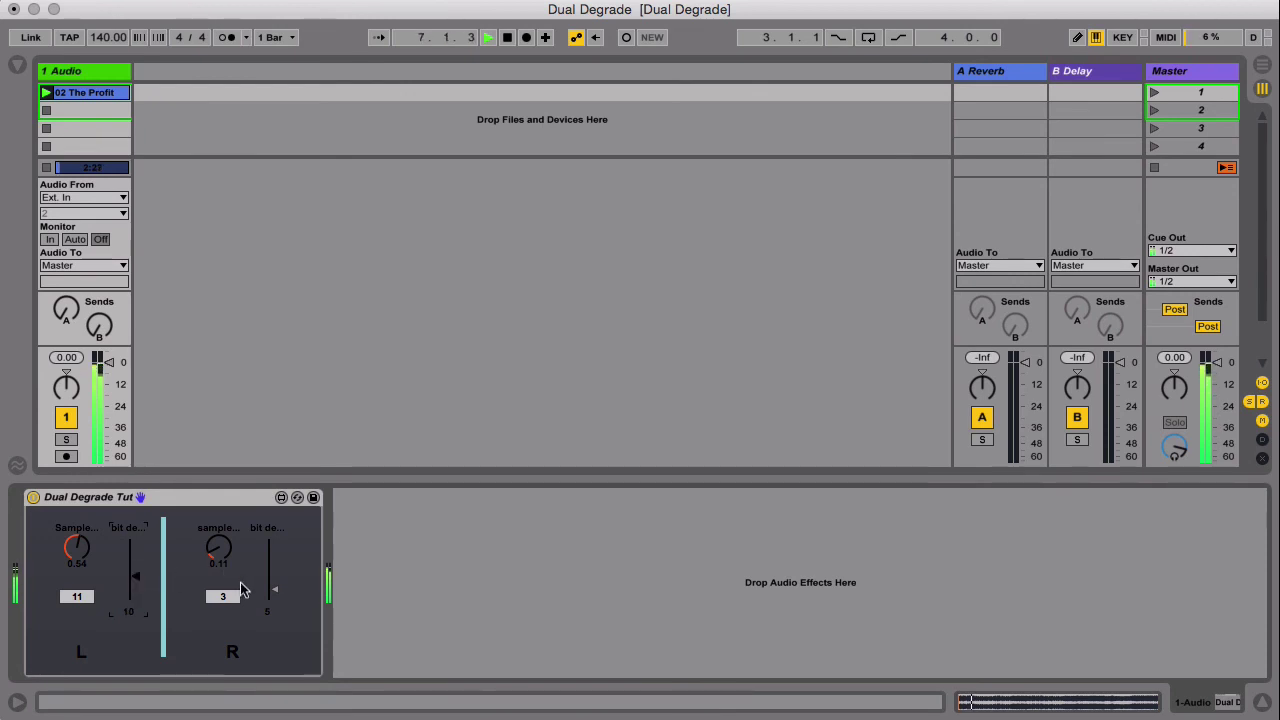
click(135, 568)
click(103, 93)
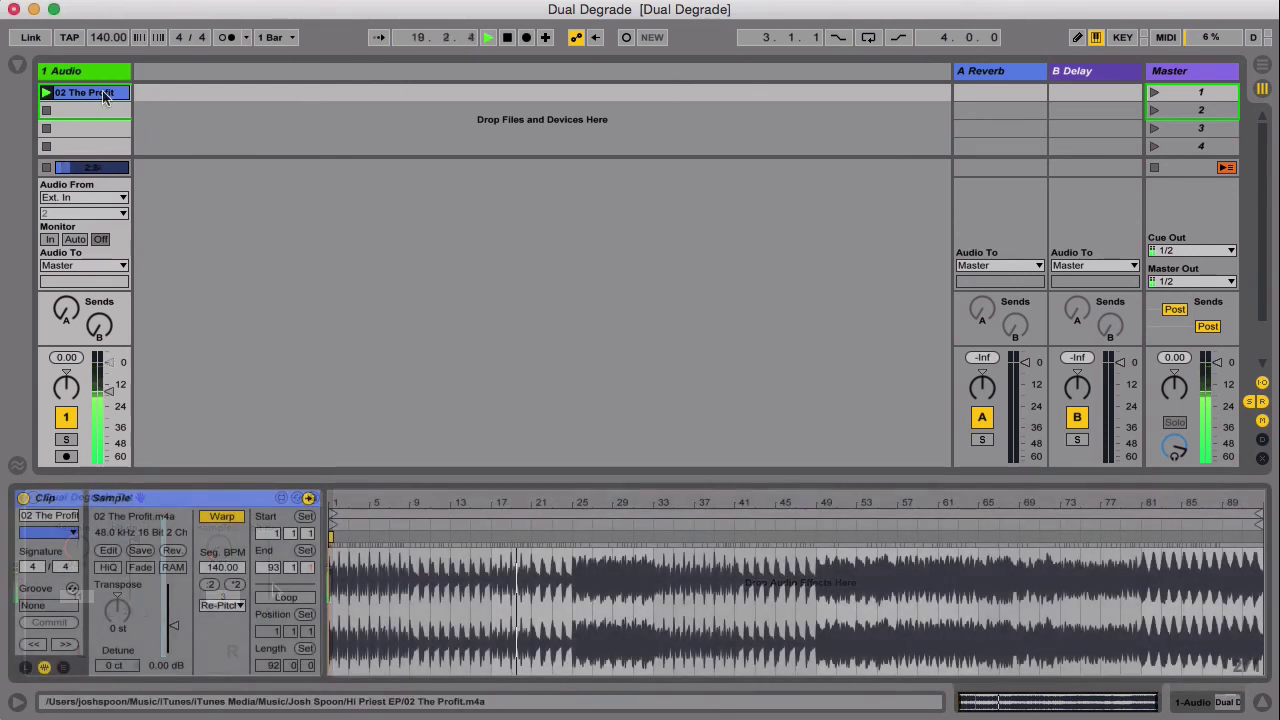
click(104, 72)
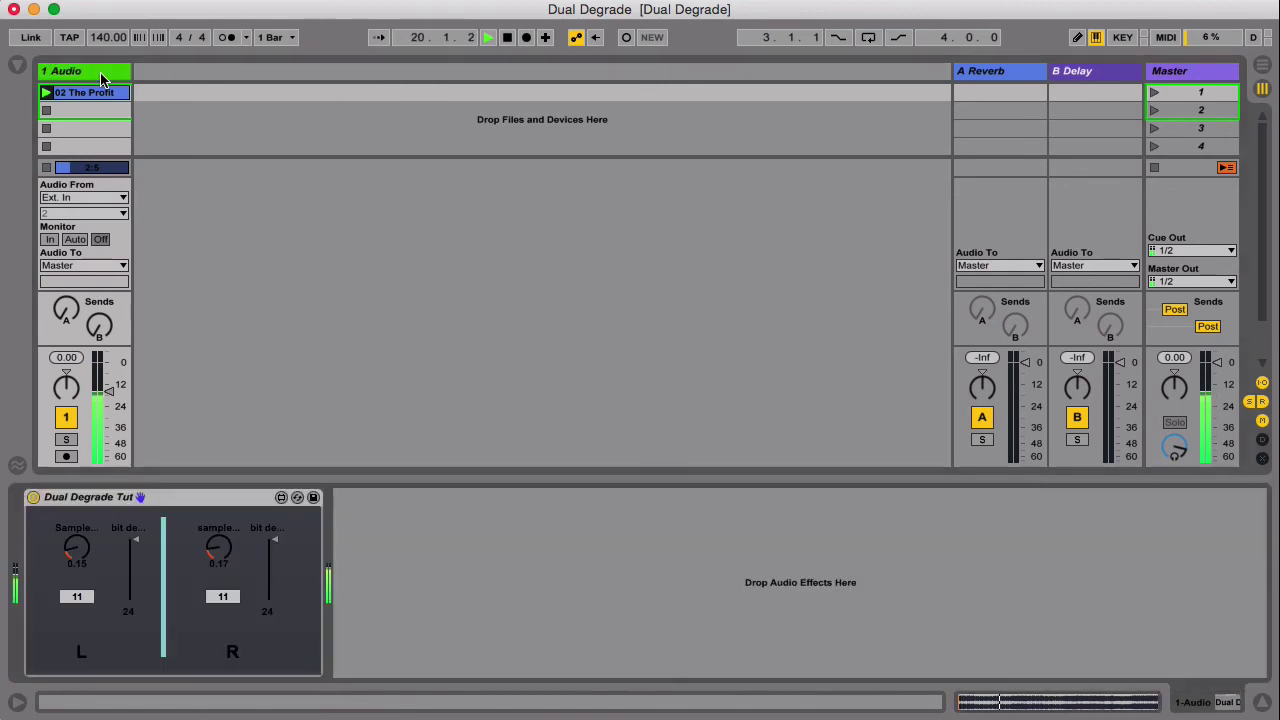
- Show the left dial's automation and draw stepped envelope values around bars 23, 25 and 27
right_click(75, 540)
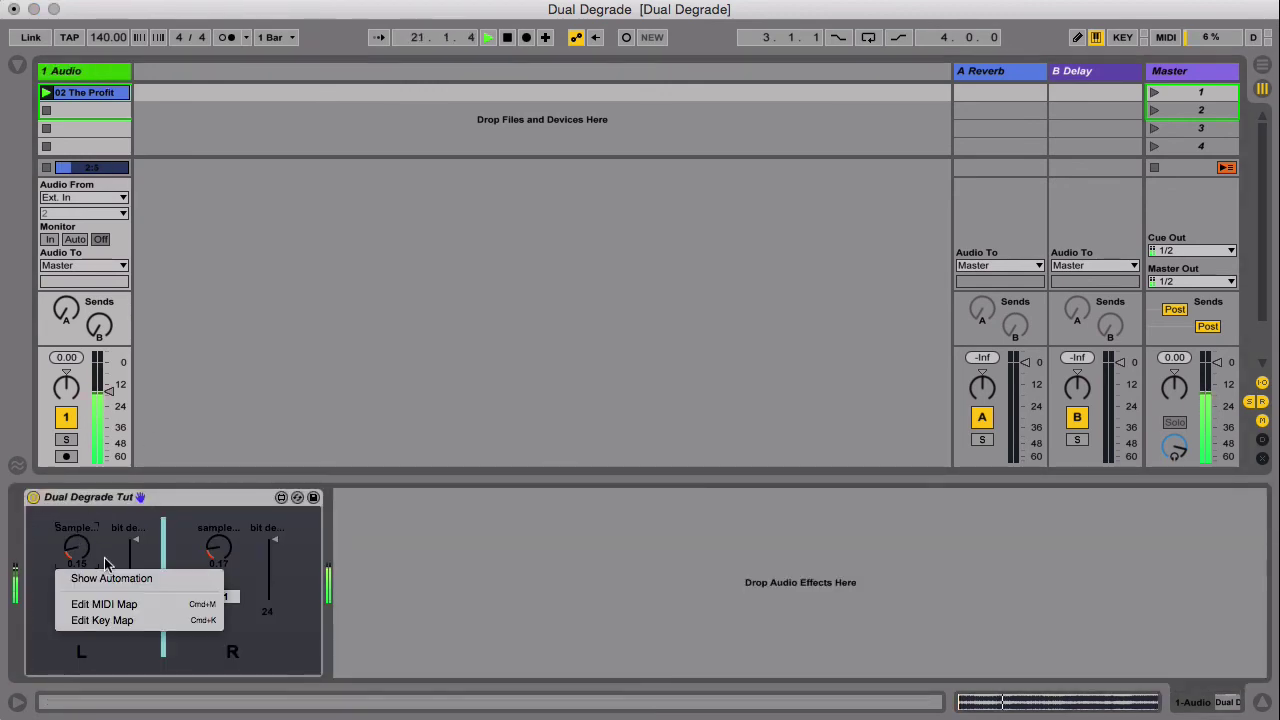
click(106, 577)
key(b)
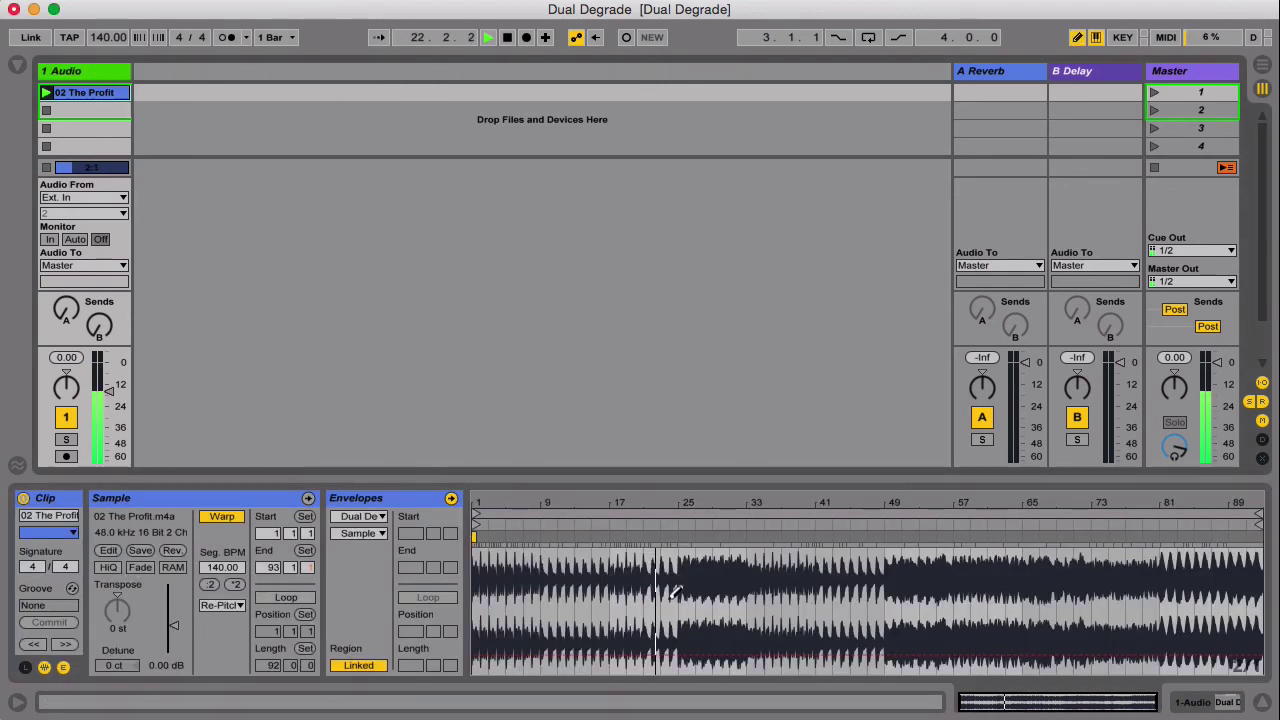
click(668, 602)
drag(700, 585, 705, 540)
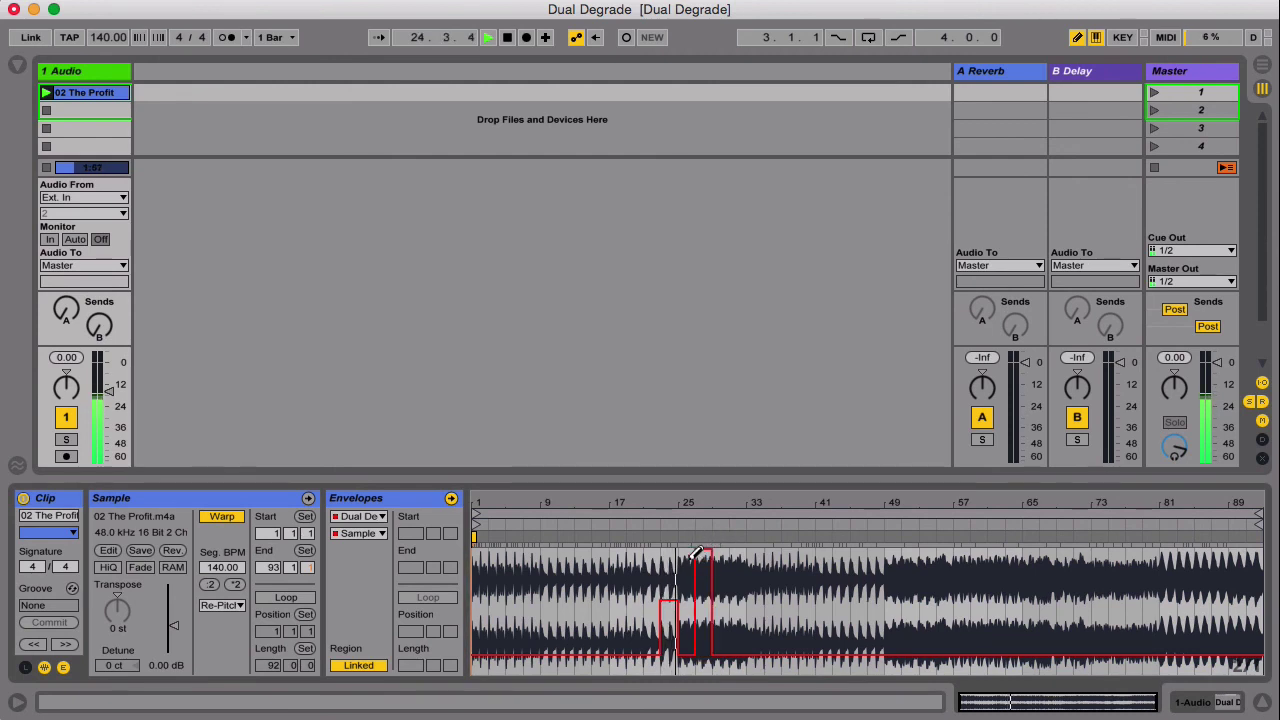
drag(688, 595, 694, 569)
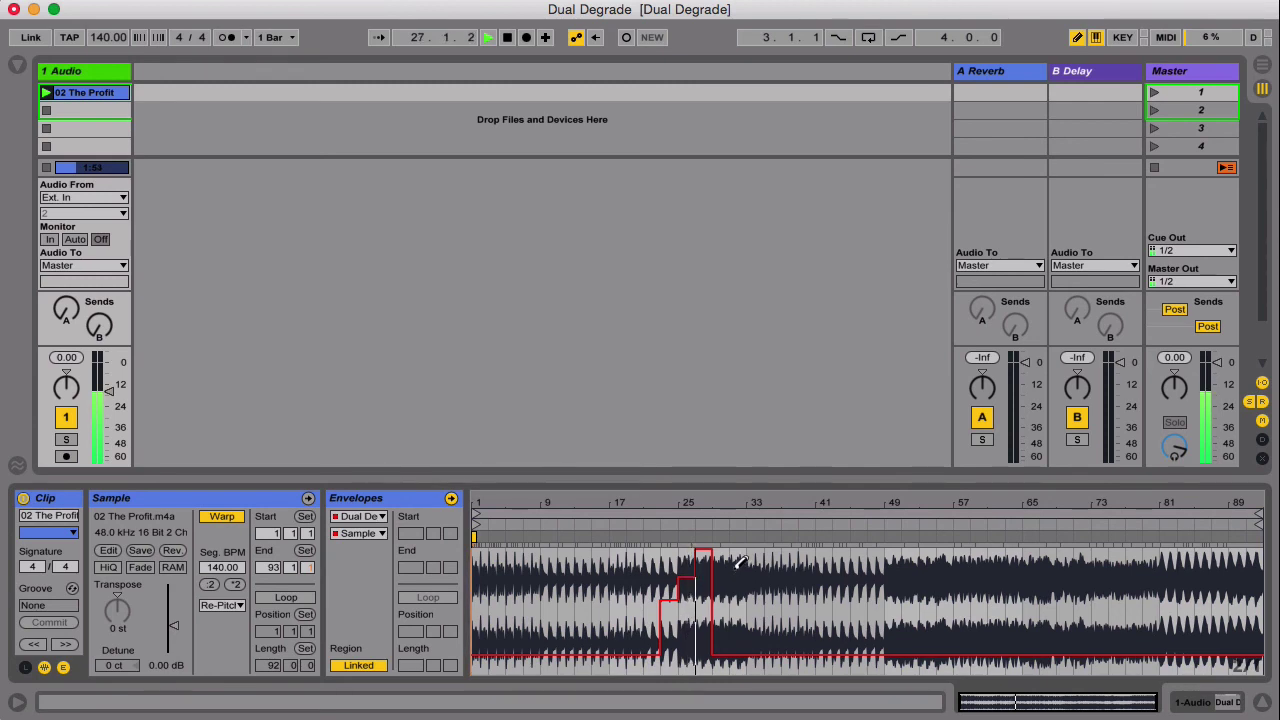
click(118, 72)
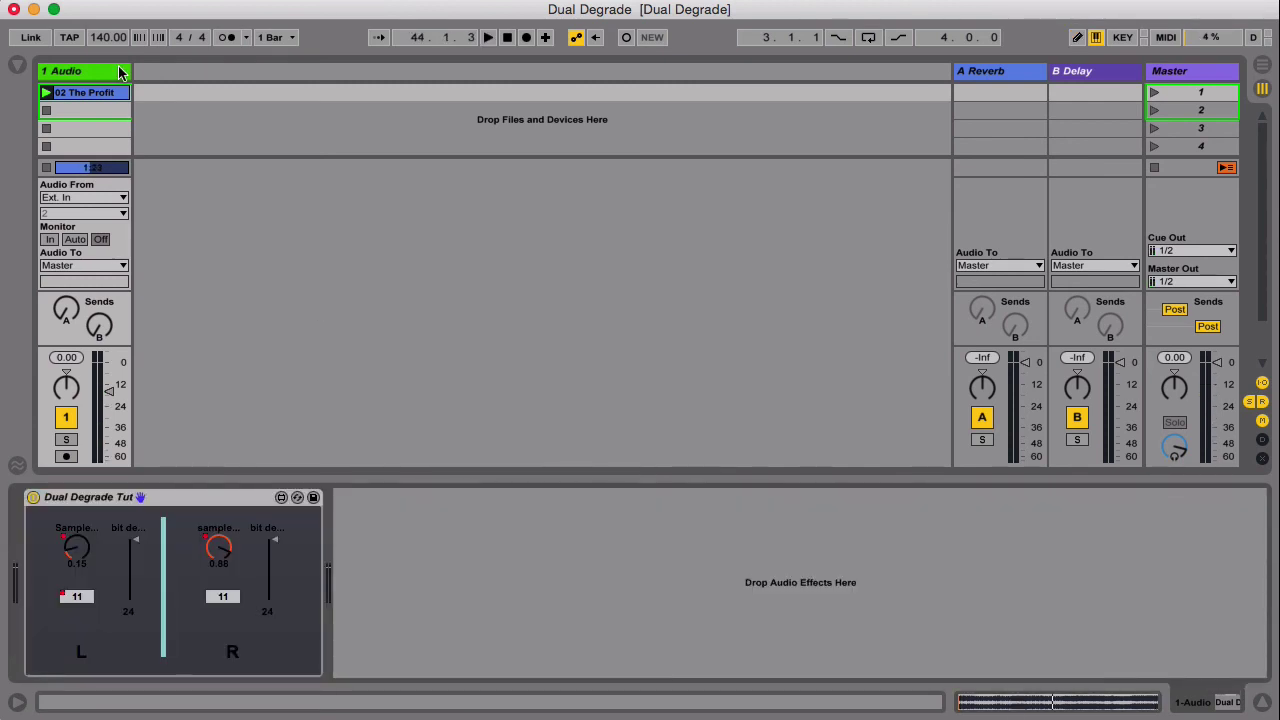